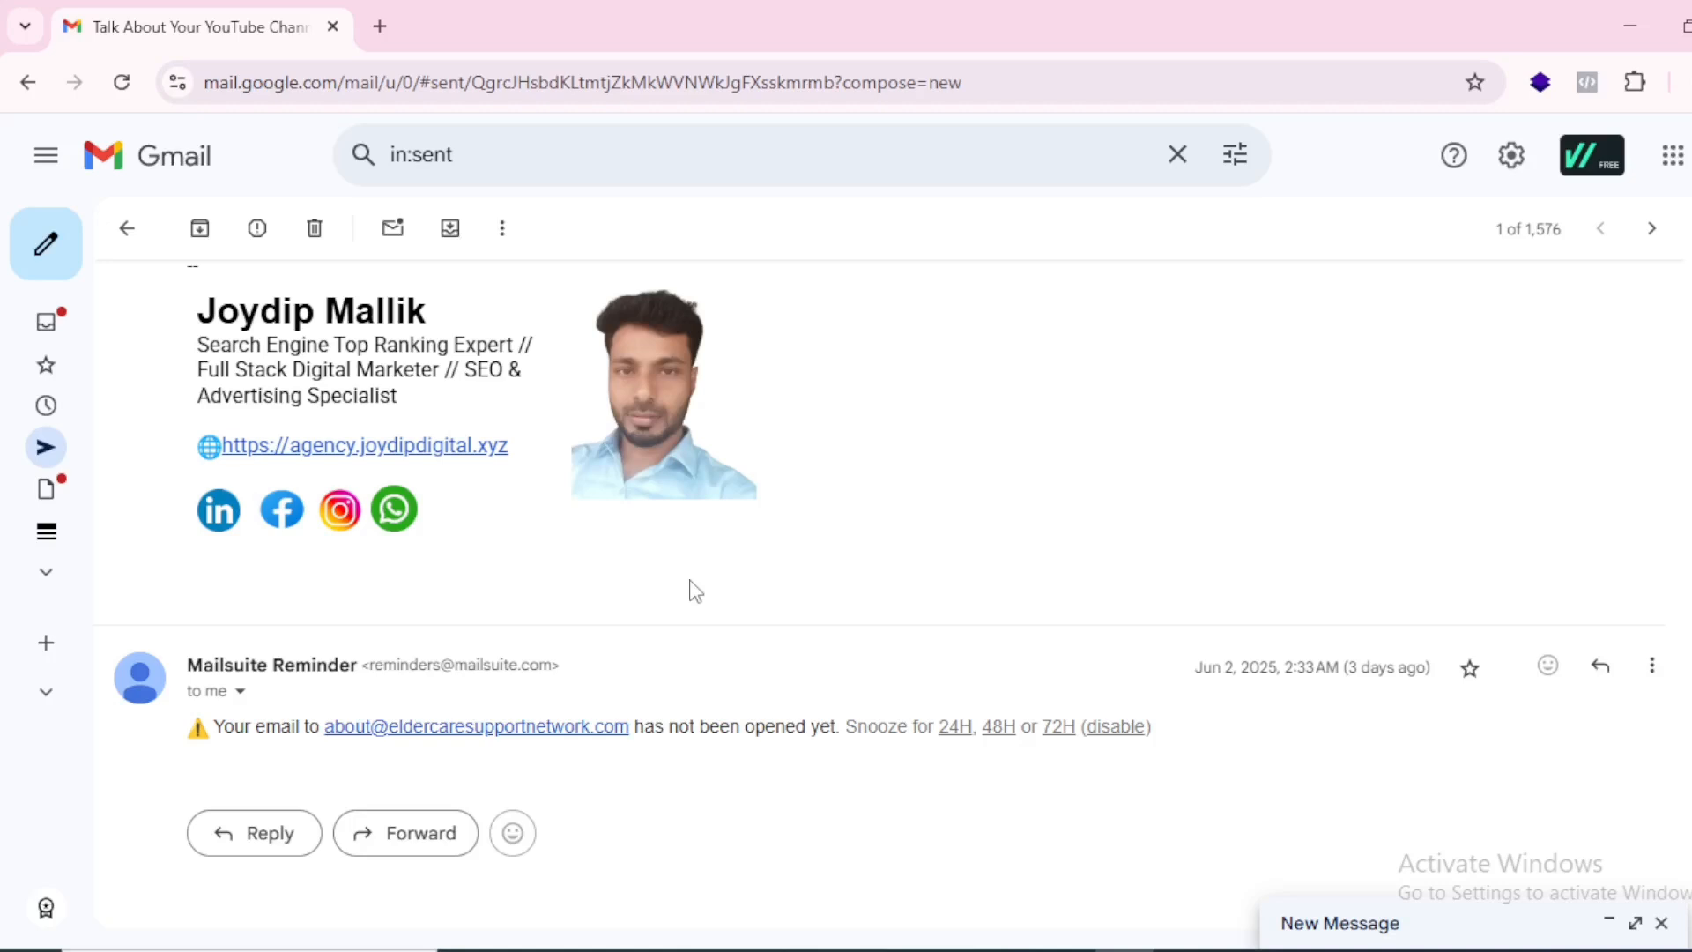
Switch to the blank Google Docs document and insert a table with one row and two columns.
click(1628, 26)
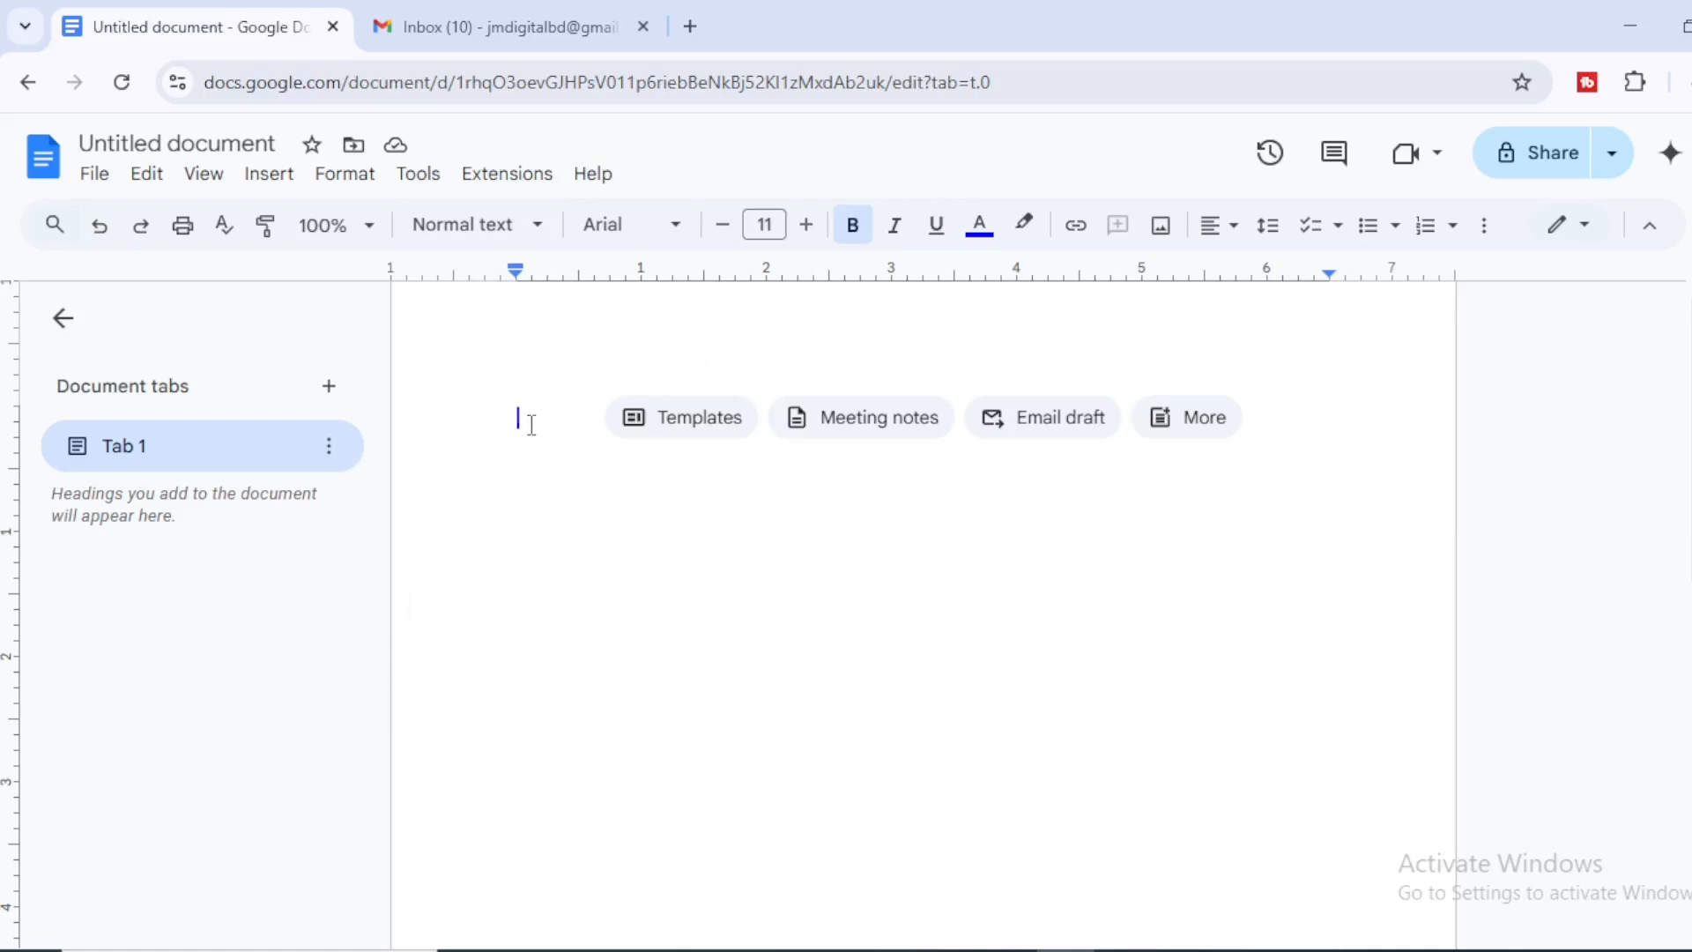
click(269, 176)
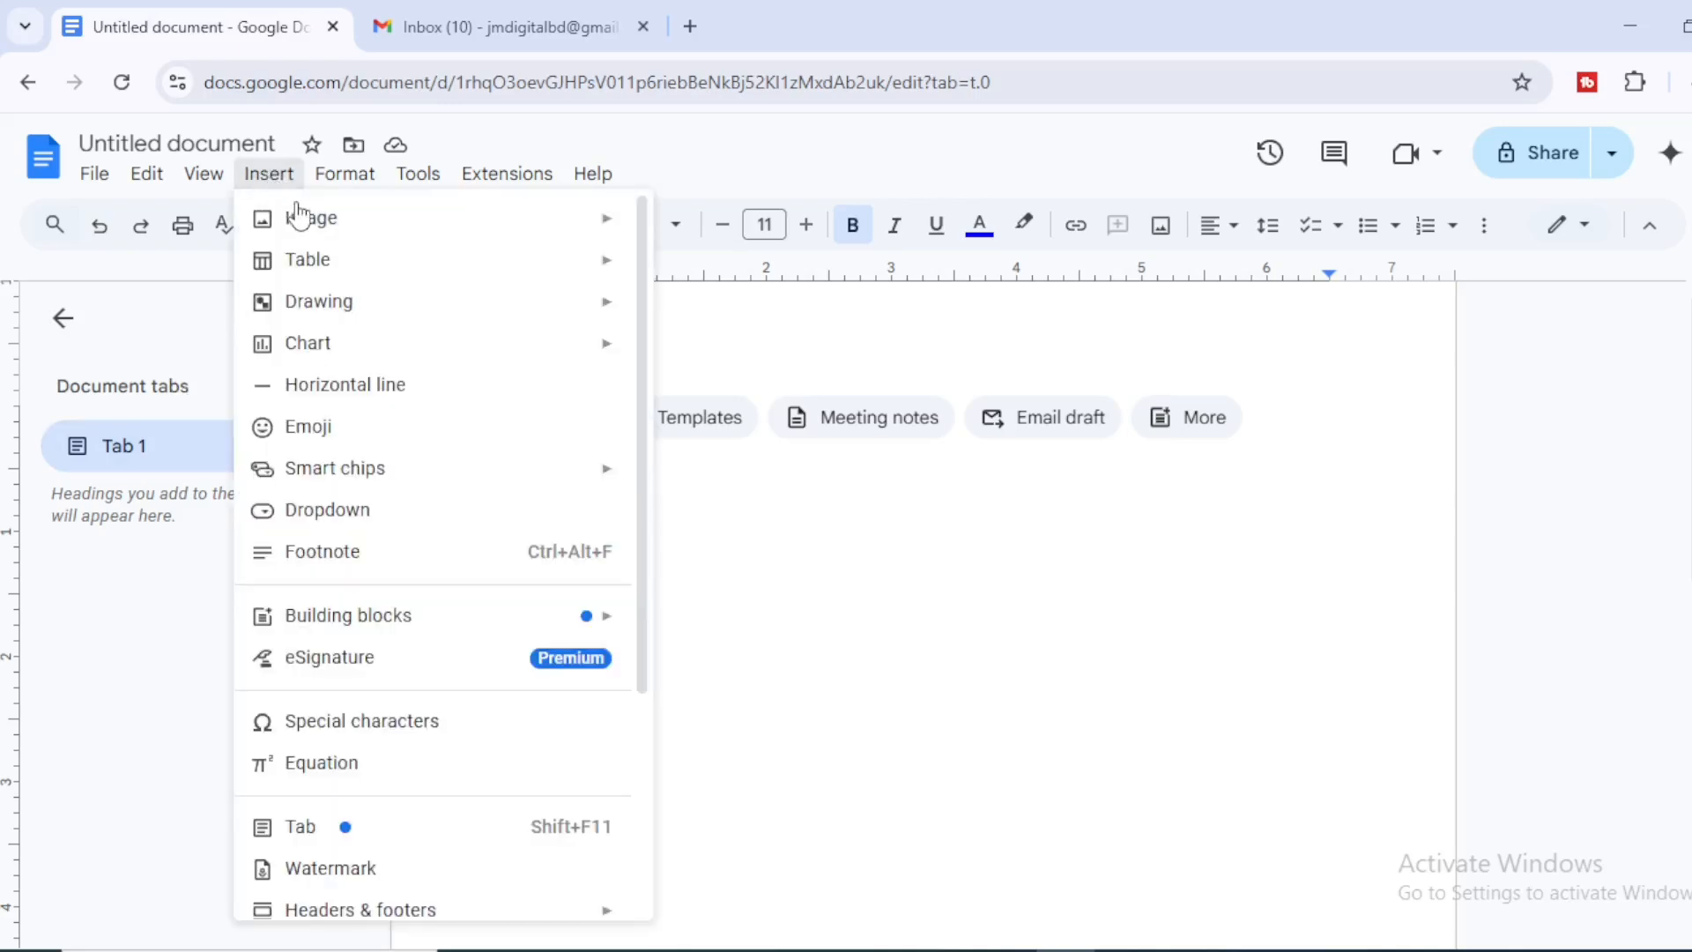
mouse_move(312, 229)
mouse_move(307, 273)
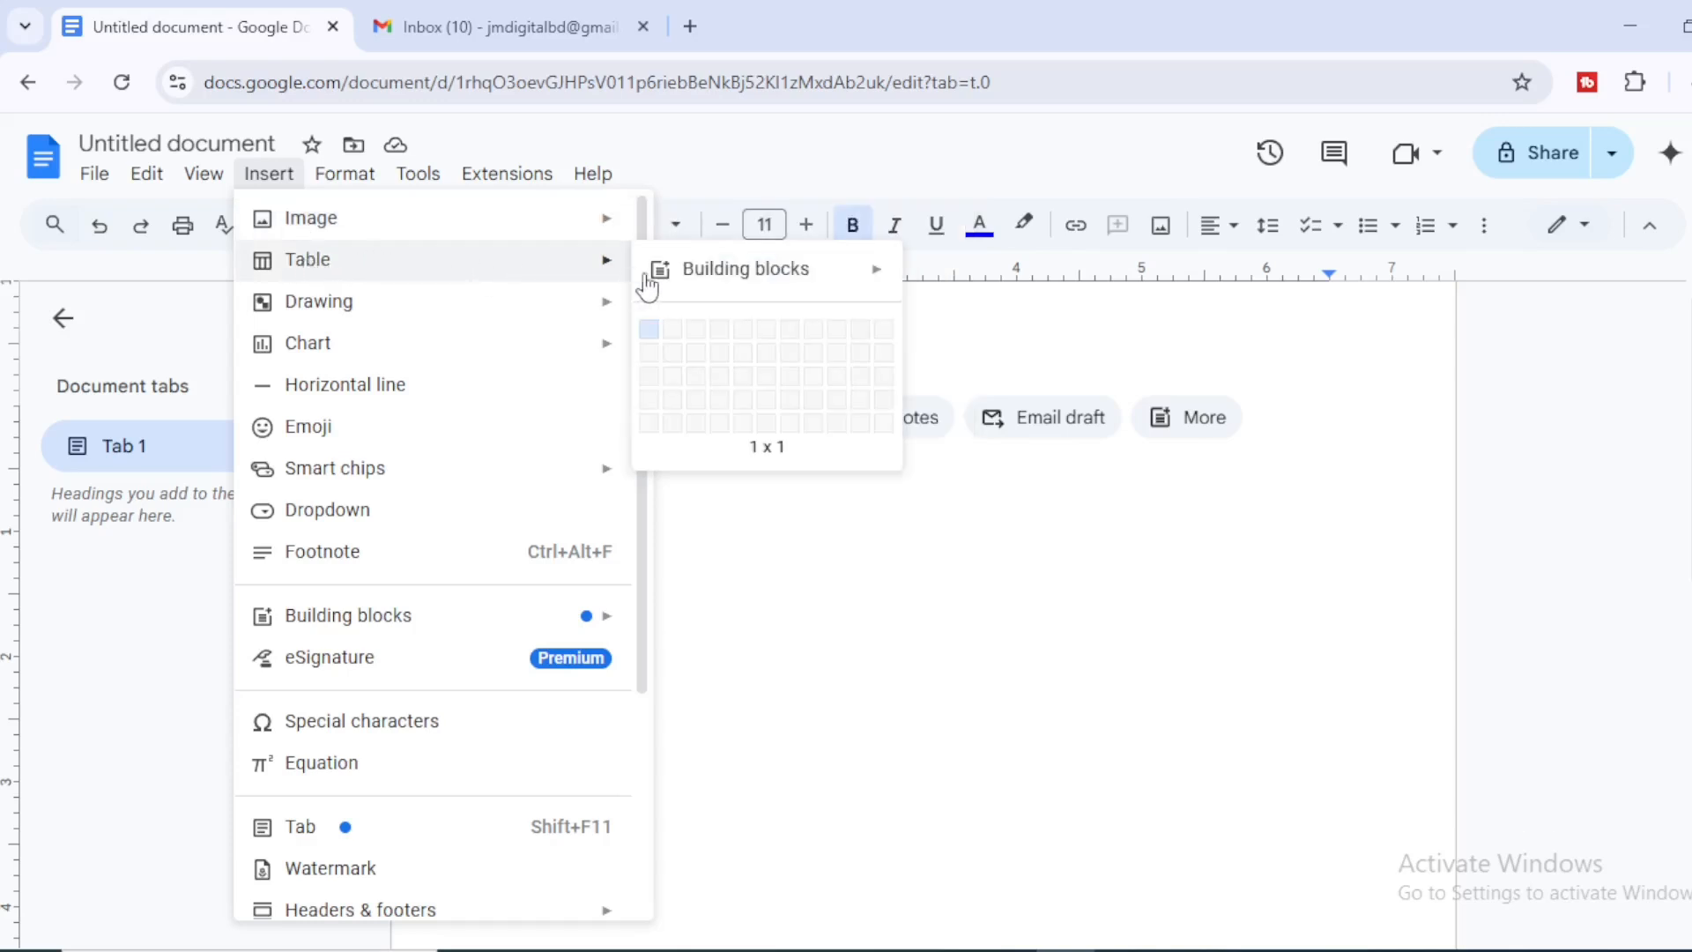
click(669, 331)
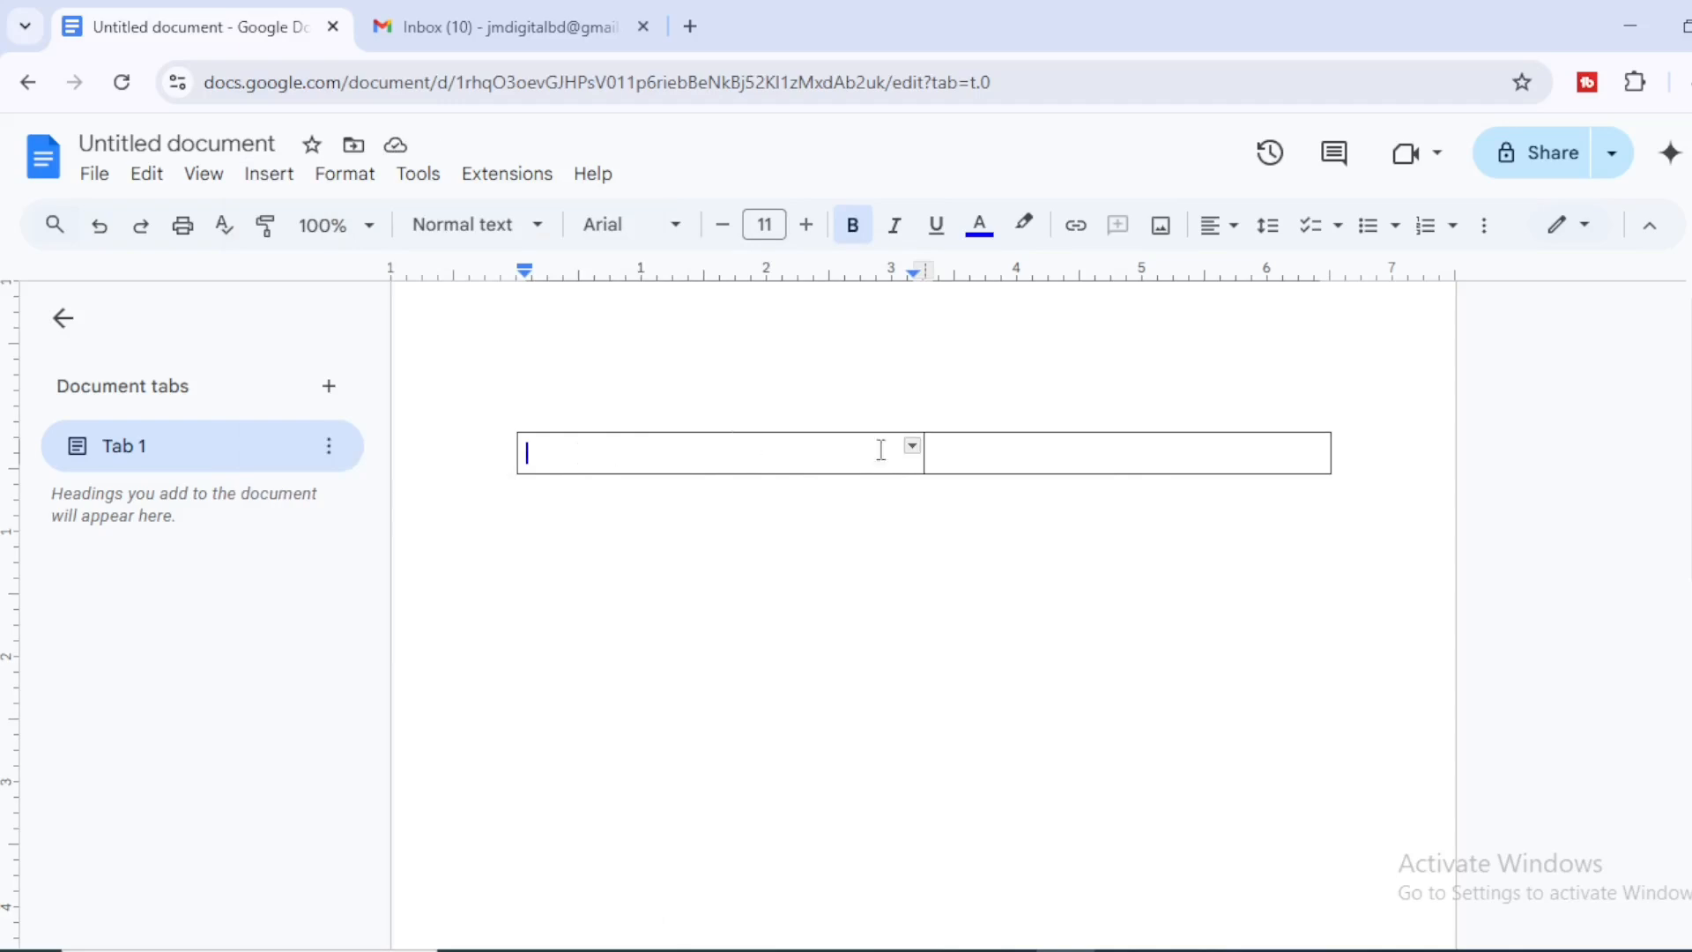
Insert the portrait photo from the Downloads folder into the table's second cell and shrink it to about 1.75 inches wide.
click(975, 452)
click(262, 181)
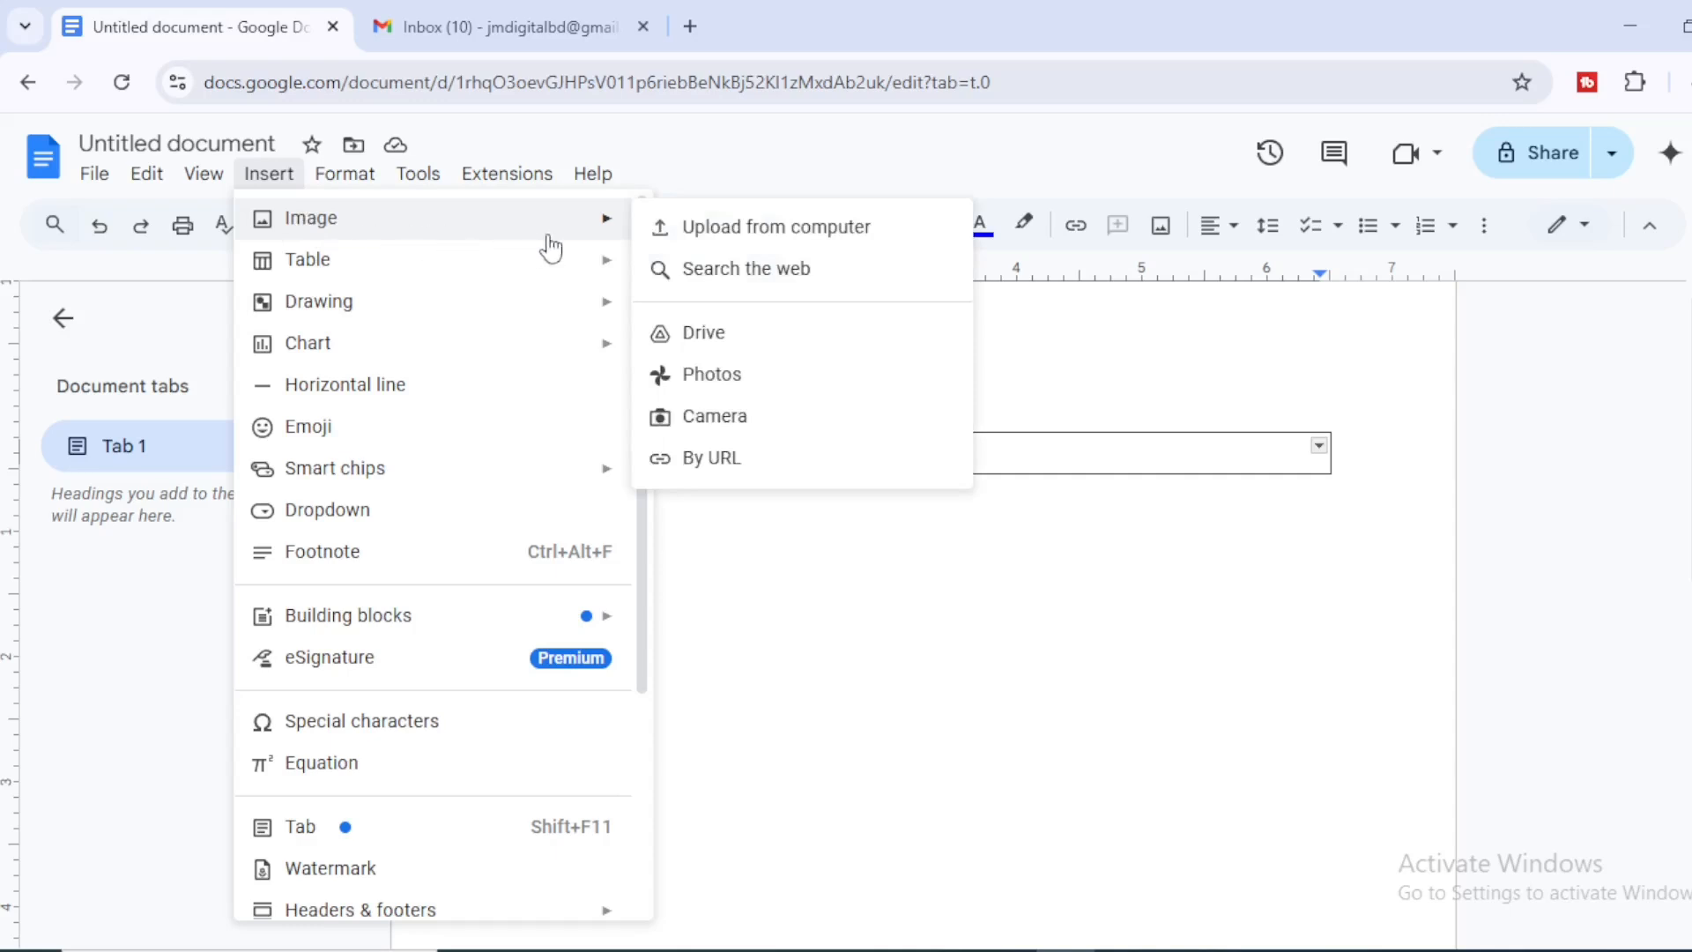
click(705, 233)
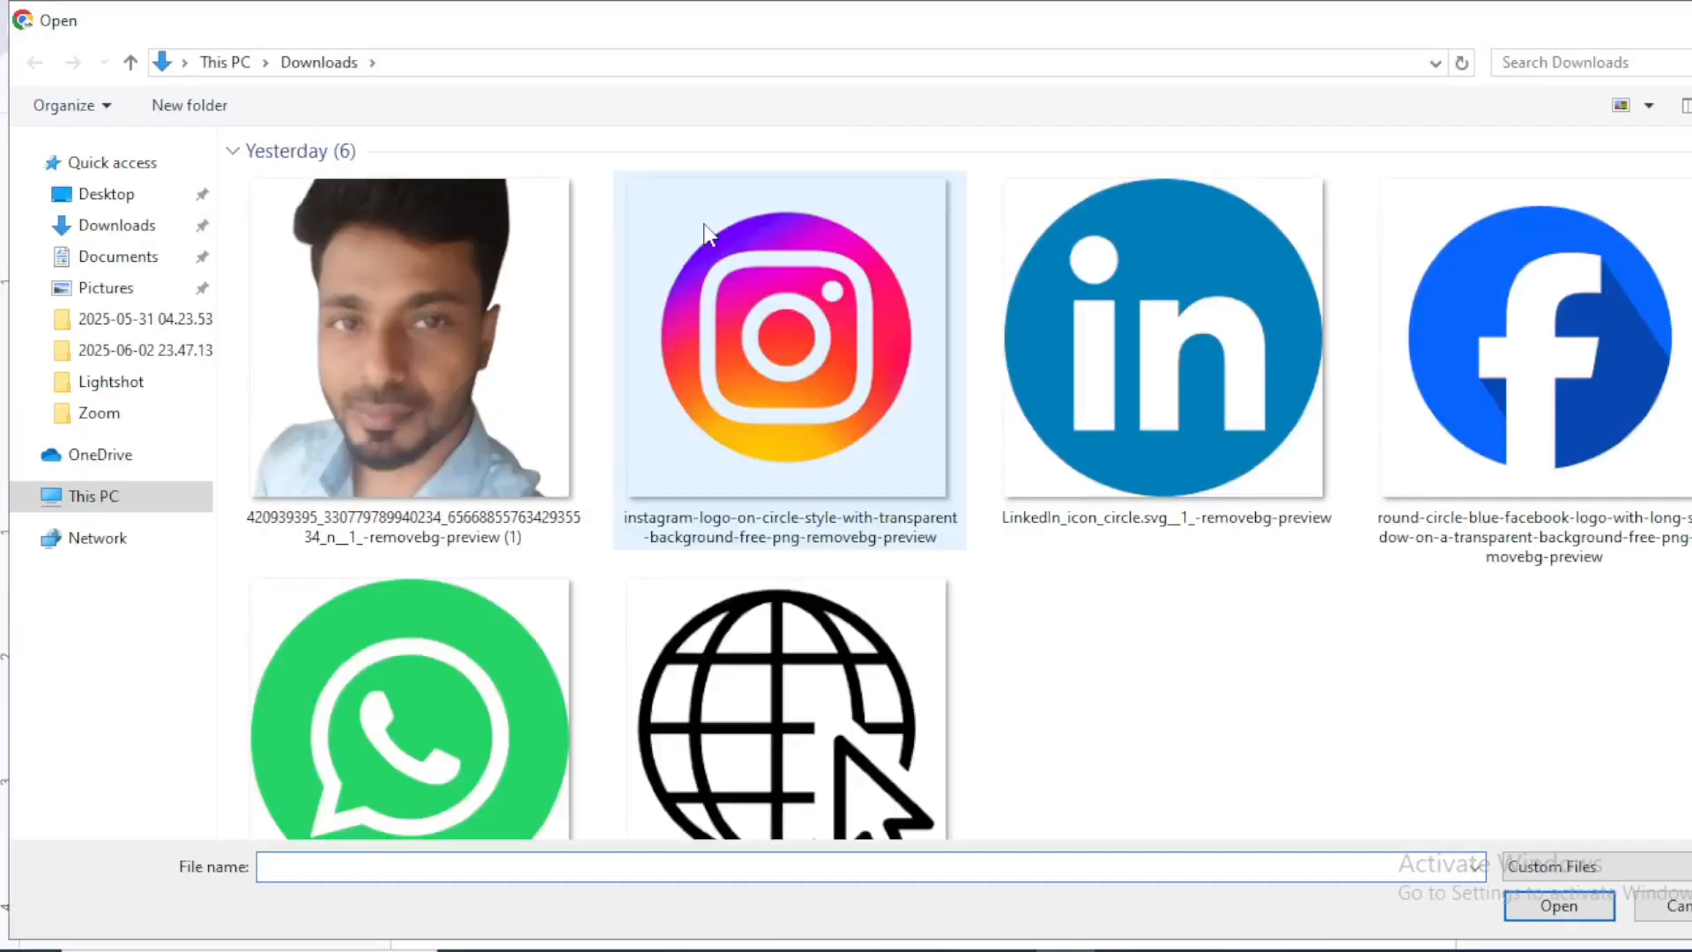
click(336, 381)
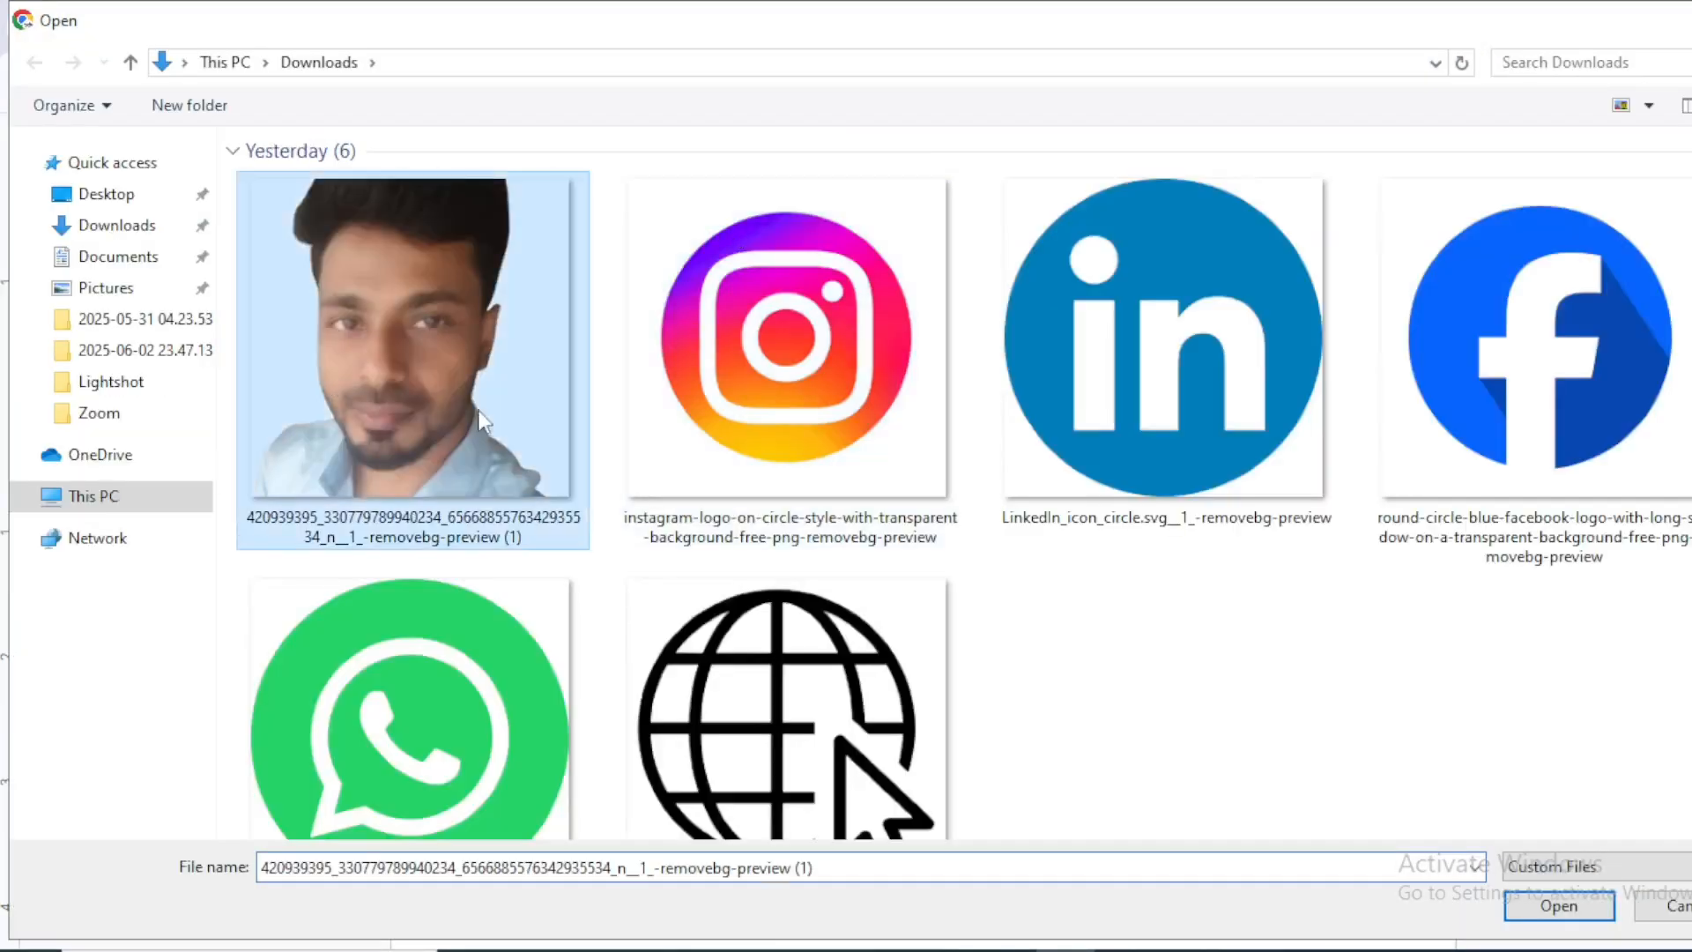
click(1553, 913)
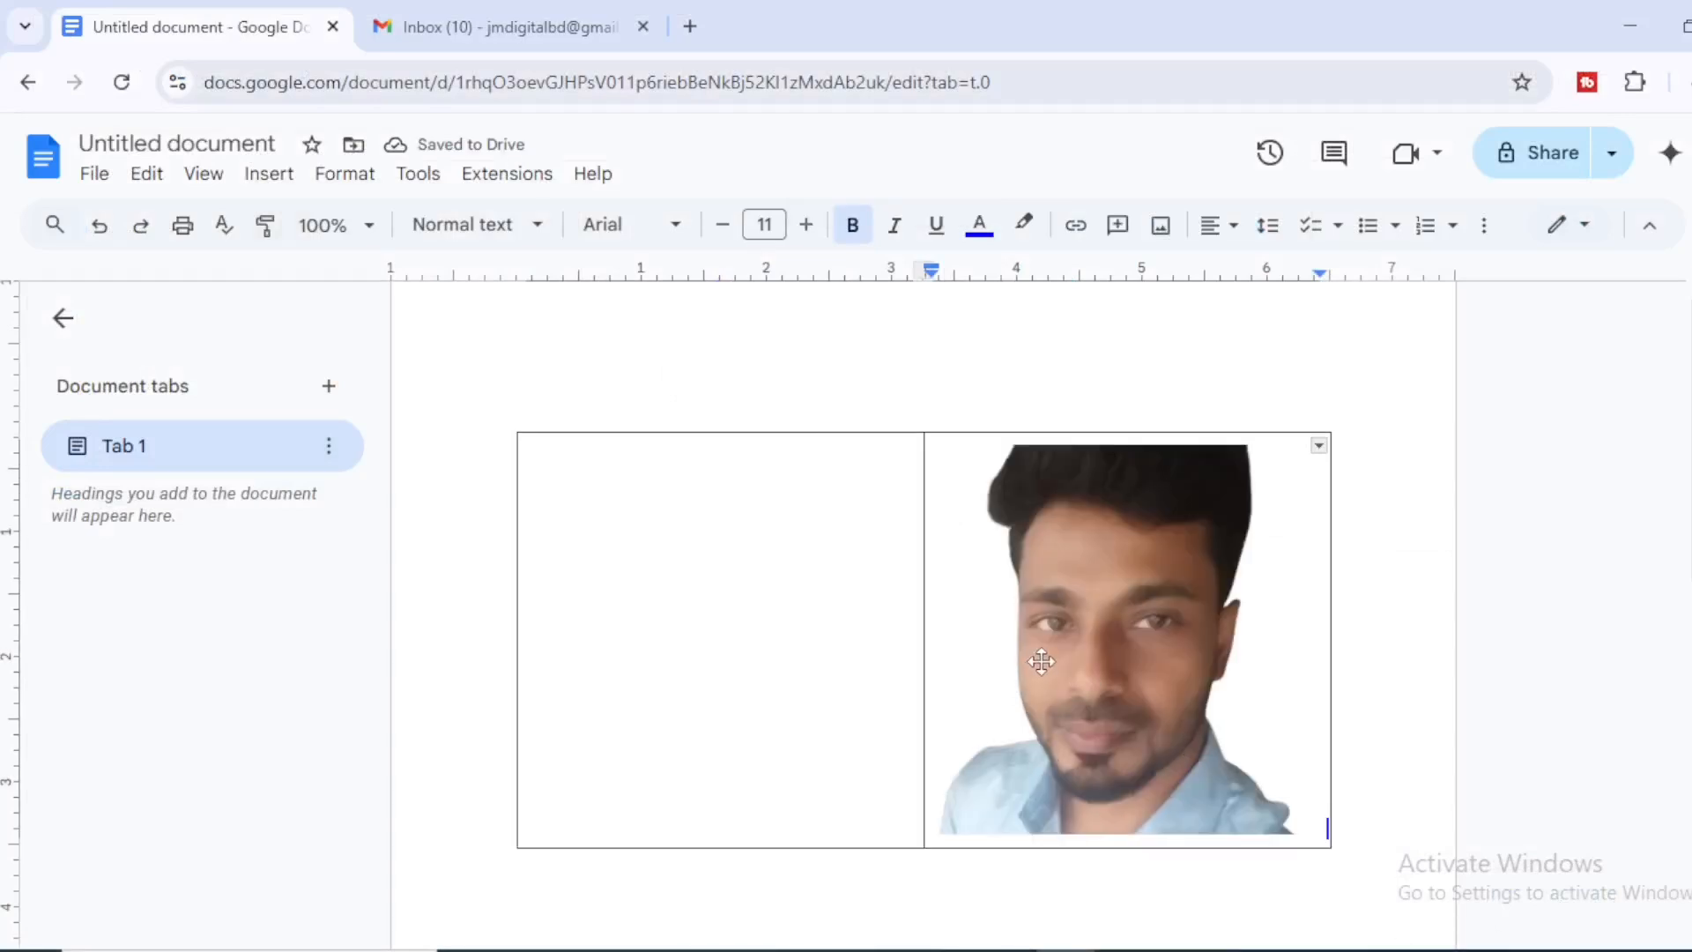
click(1304, 805)
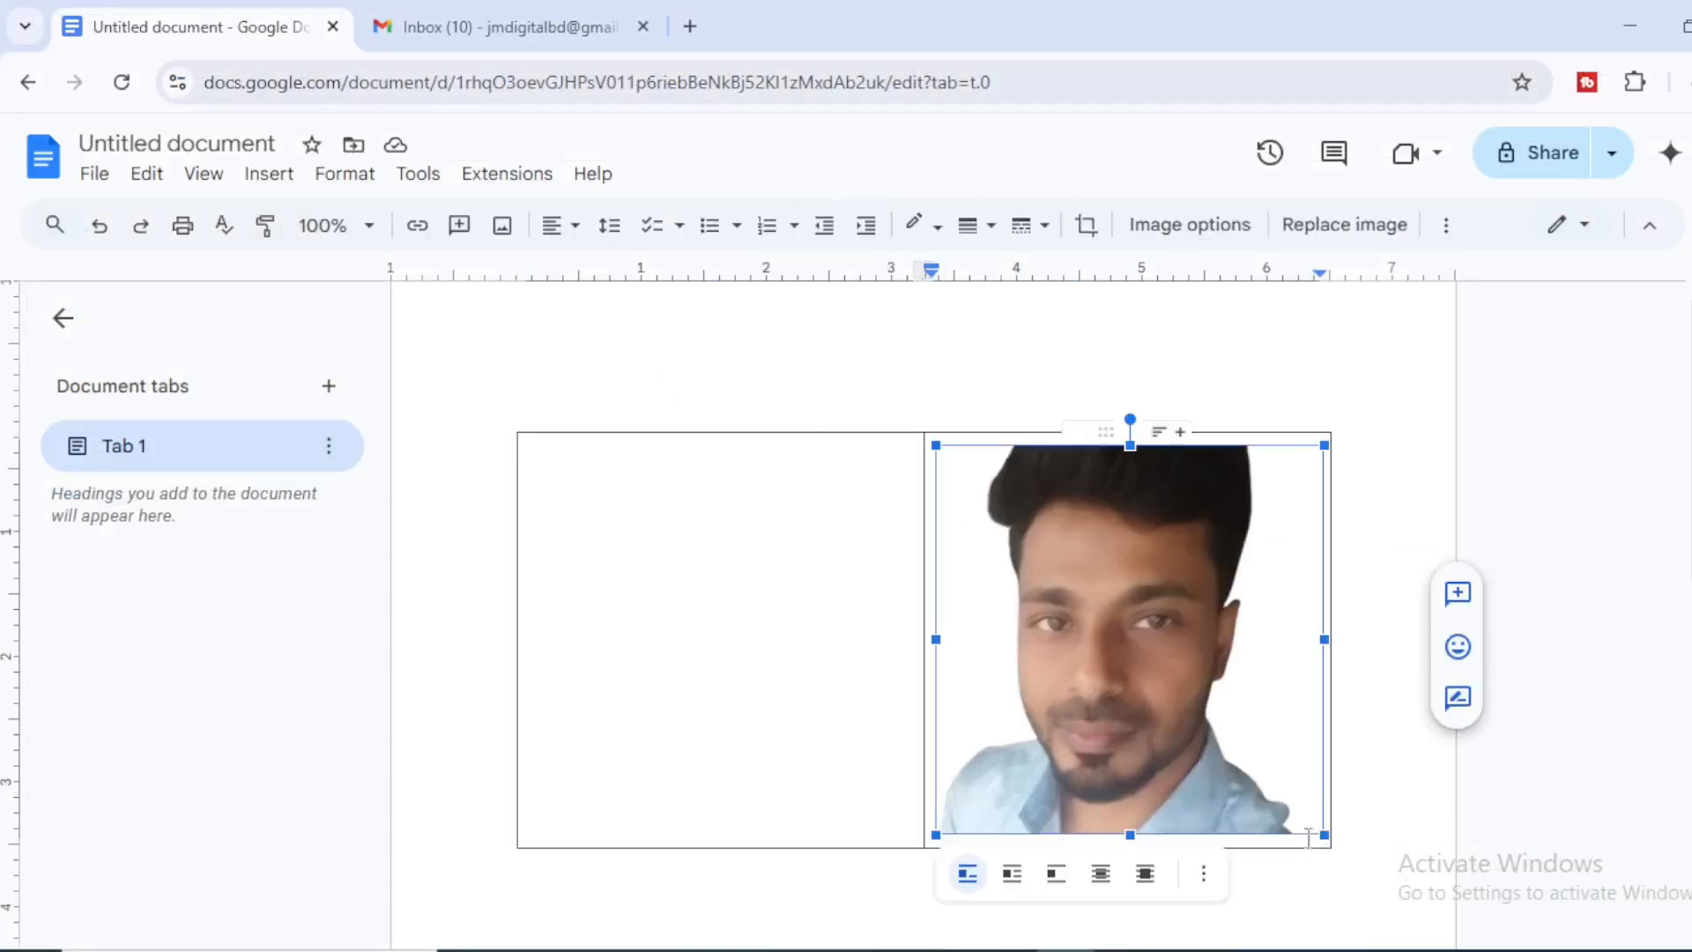
drag(1323, 833, 1117, 668)
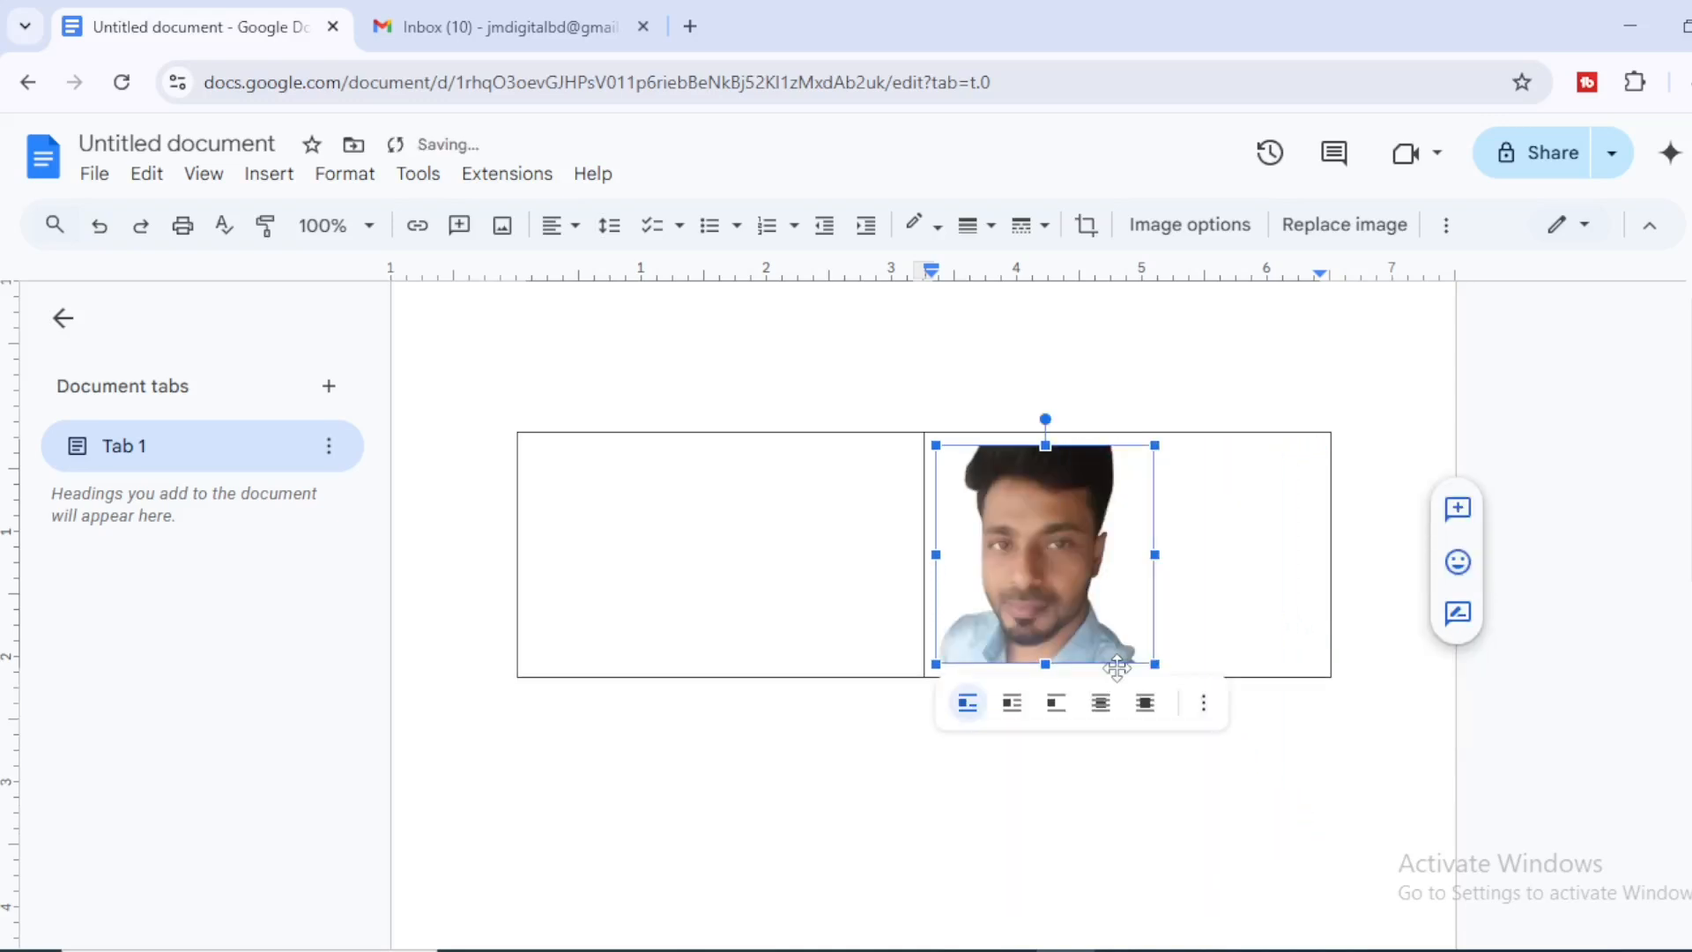
Enter the signature owner's full name in the table's first cell.
click(559, 479)
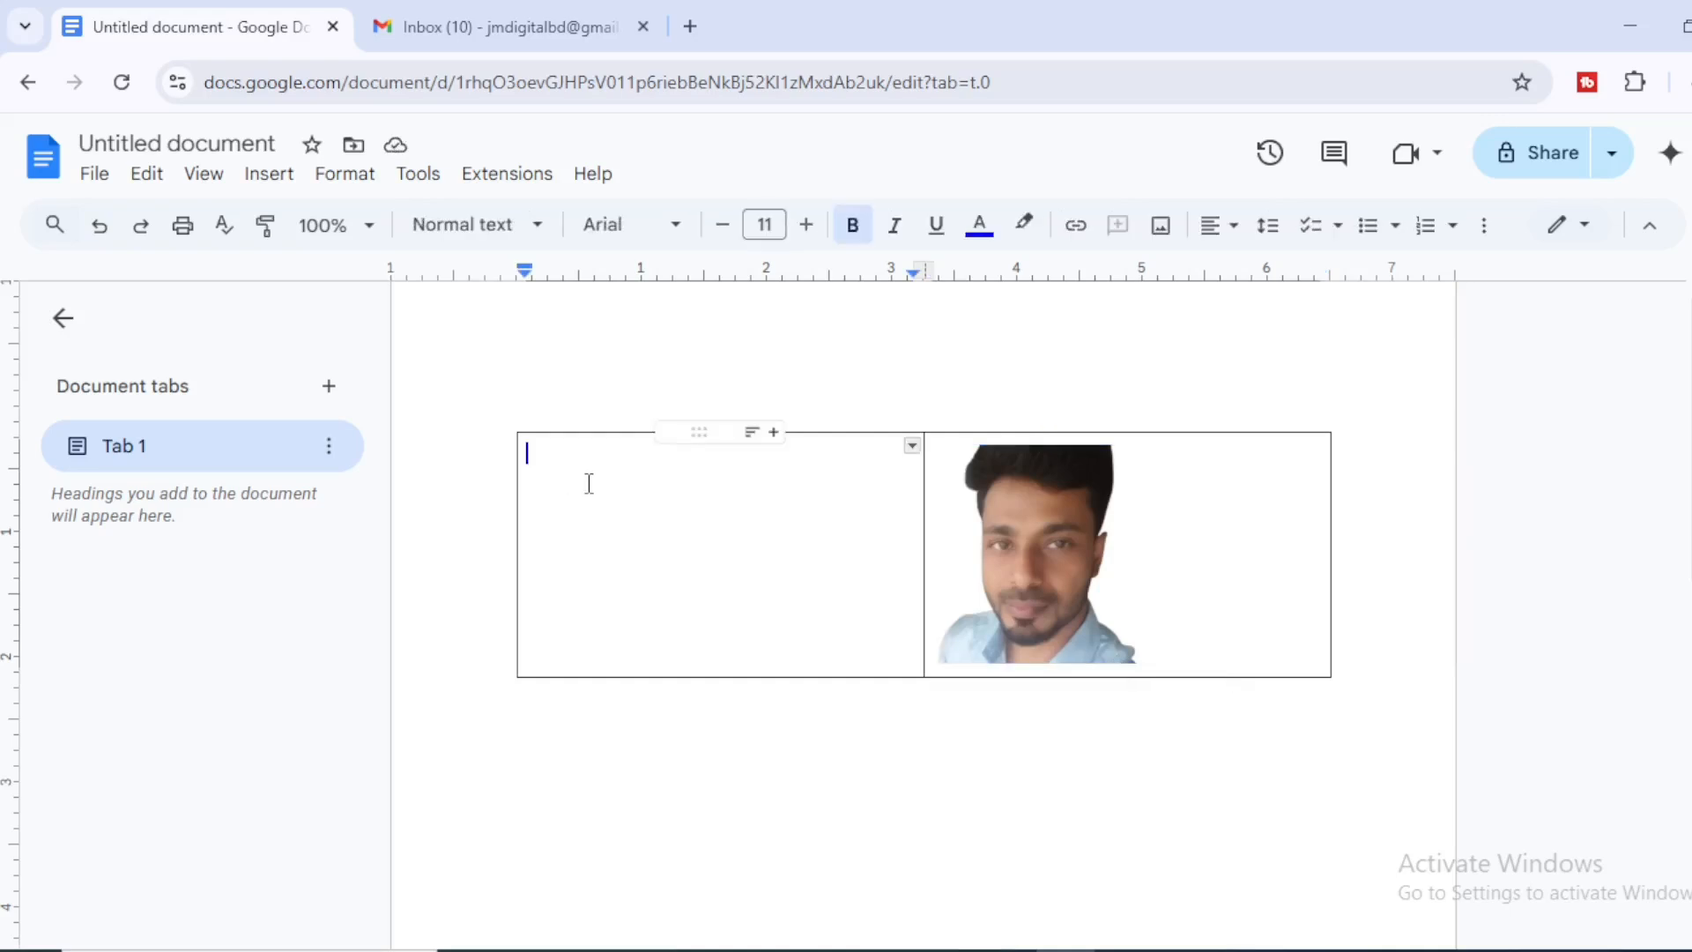
text(Joydi)
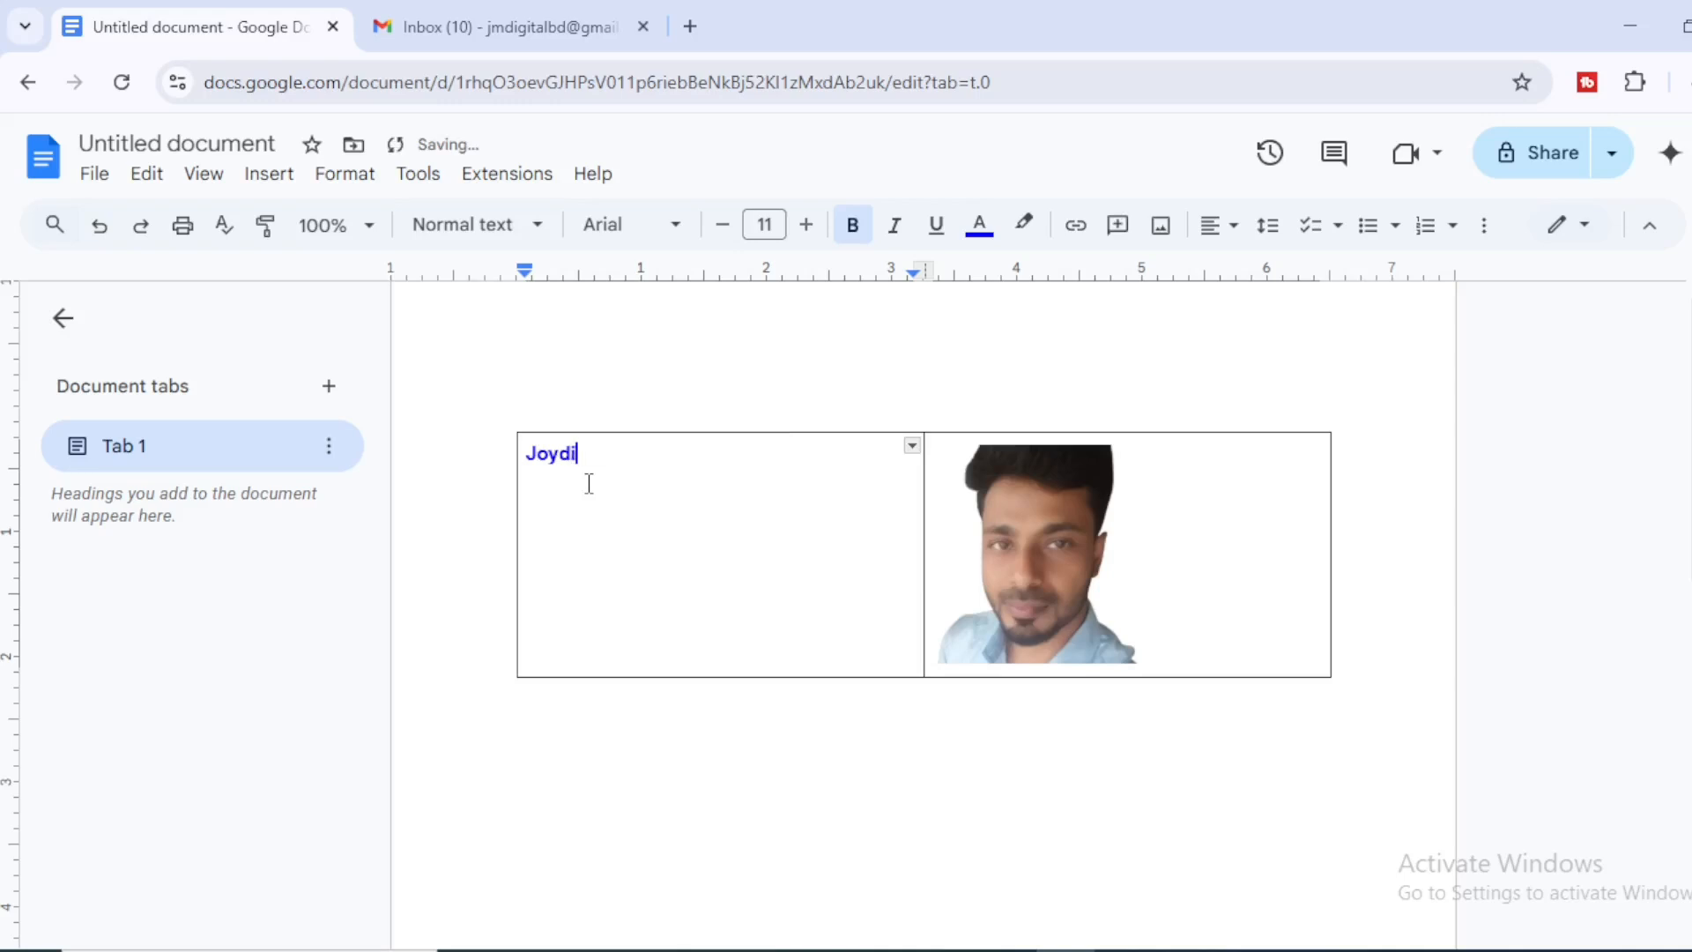
text(p Mallik)
Change the text colour of the full name in the first cell to black.
double_click(656, 455)
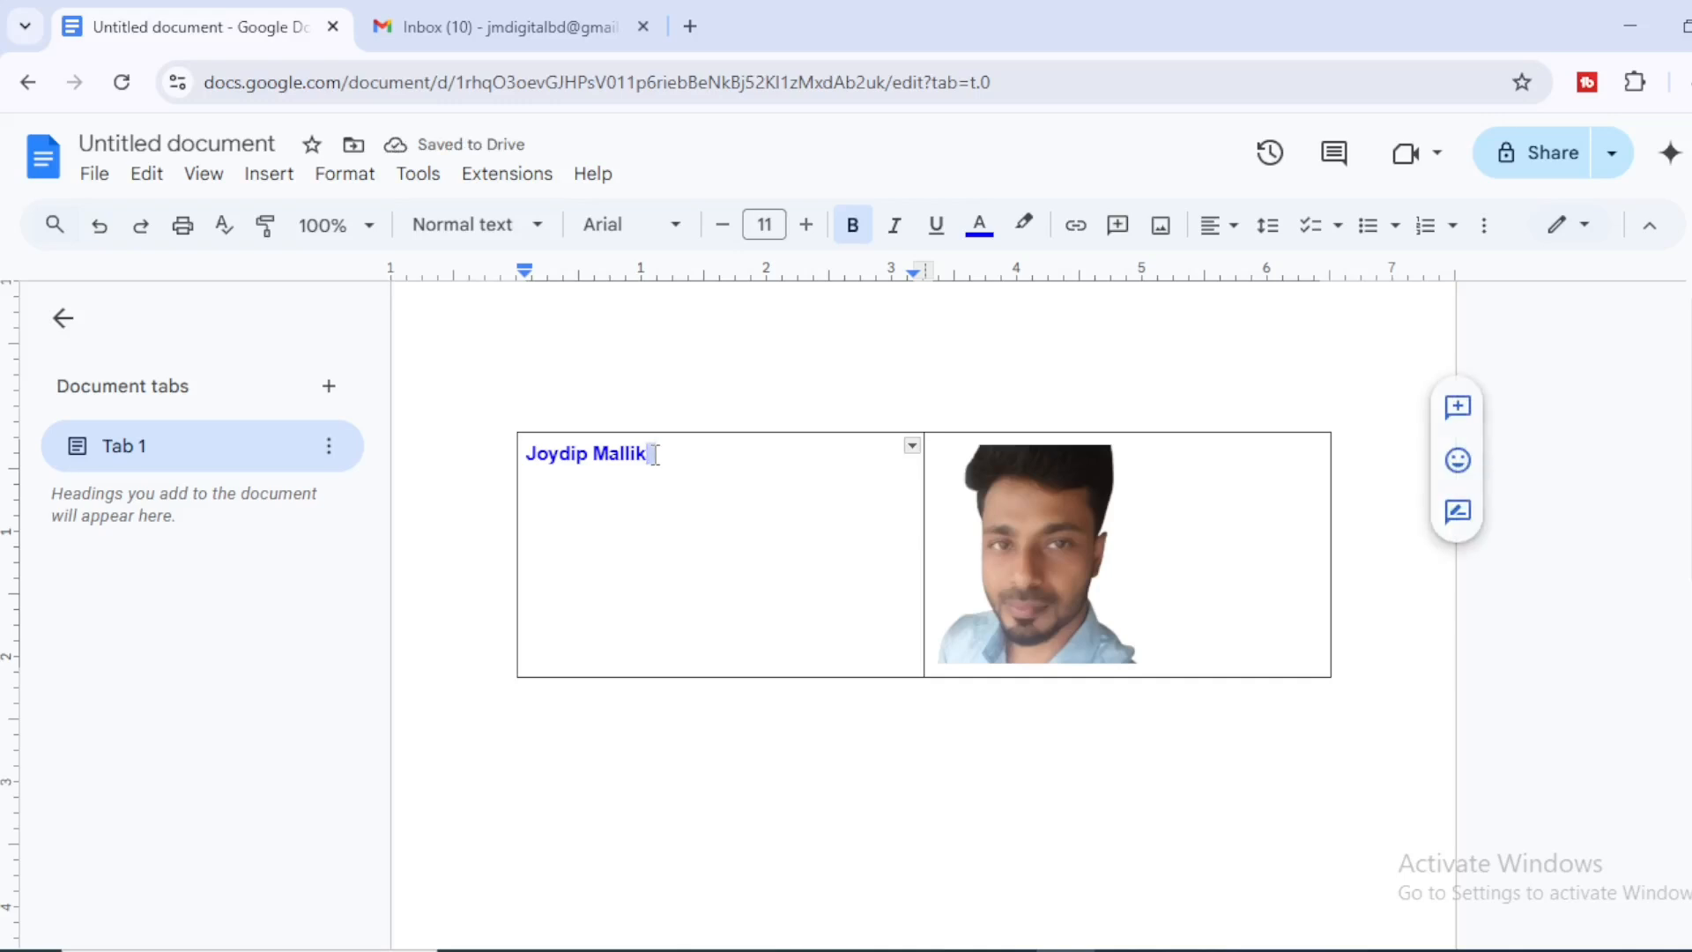
triple_click(656, 455)
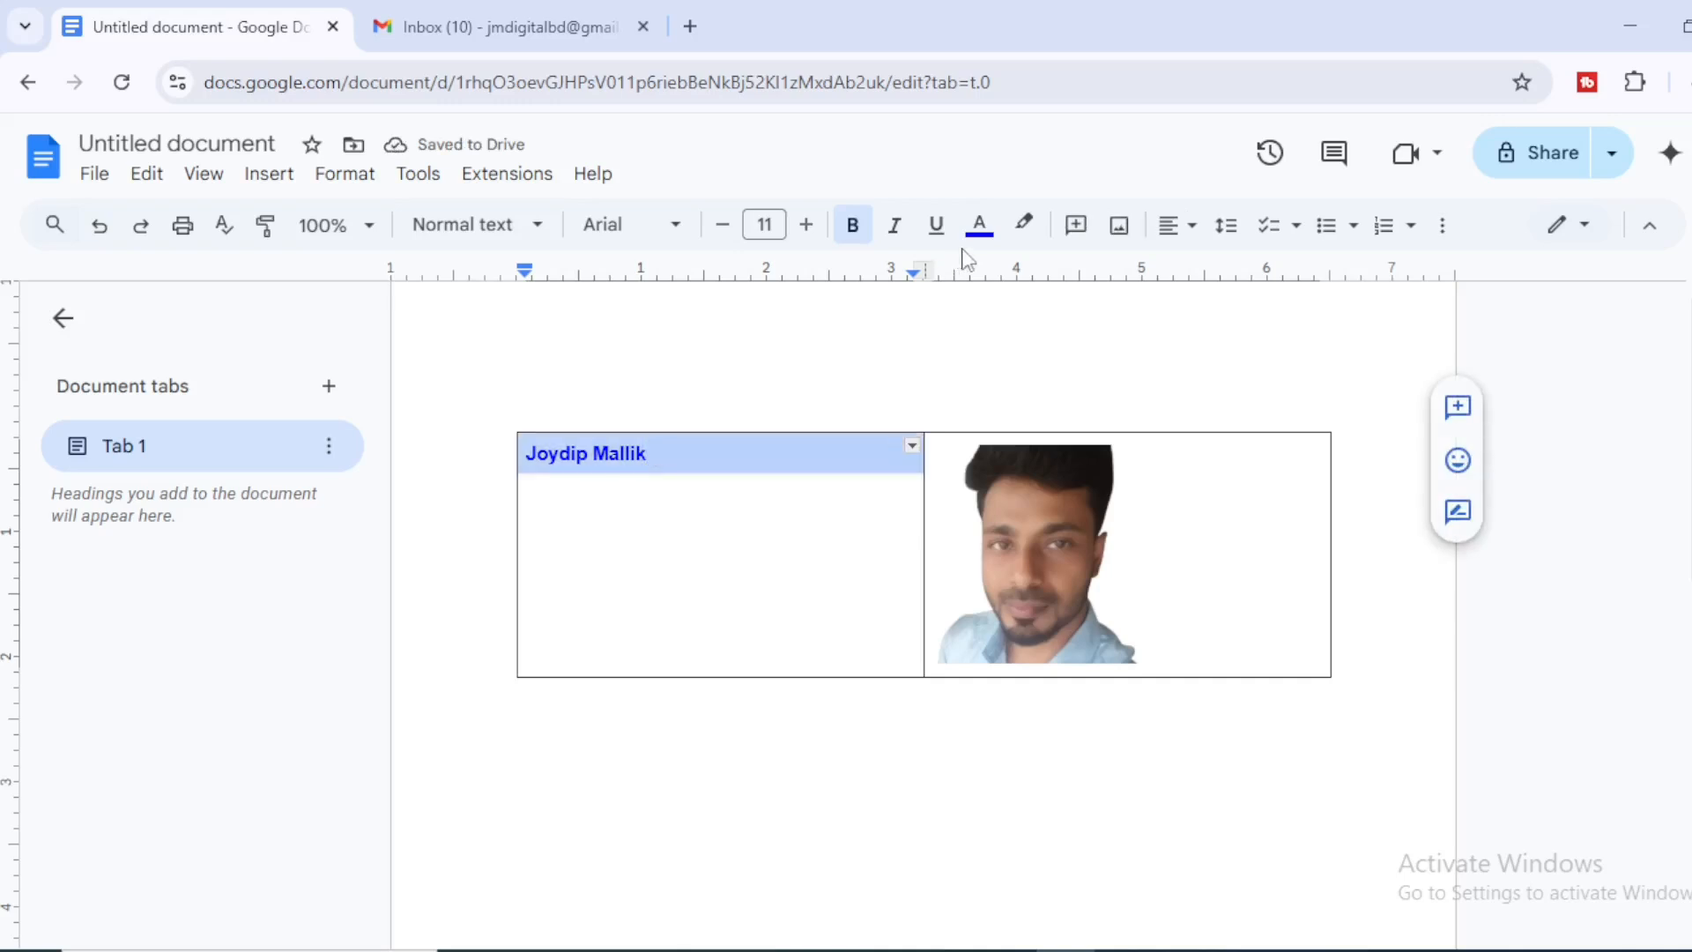
click(978, 227)
click(985, 275)
click(685, 455)
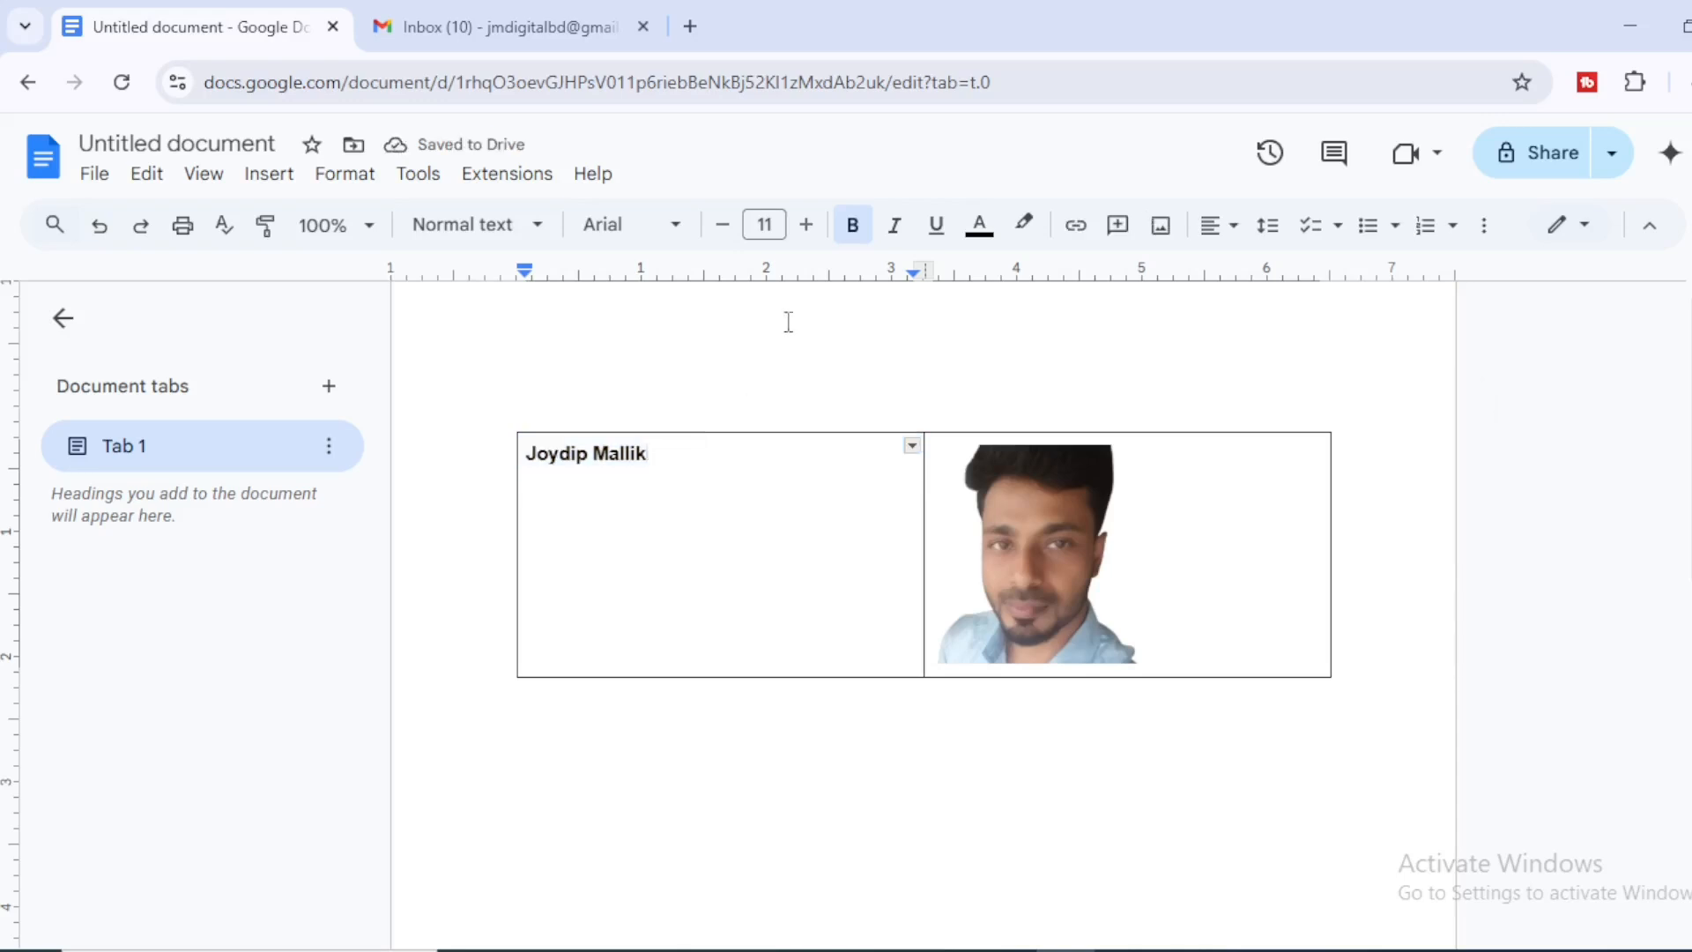
click(853, 232)
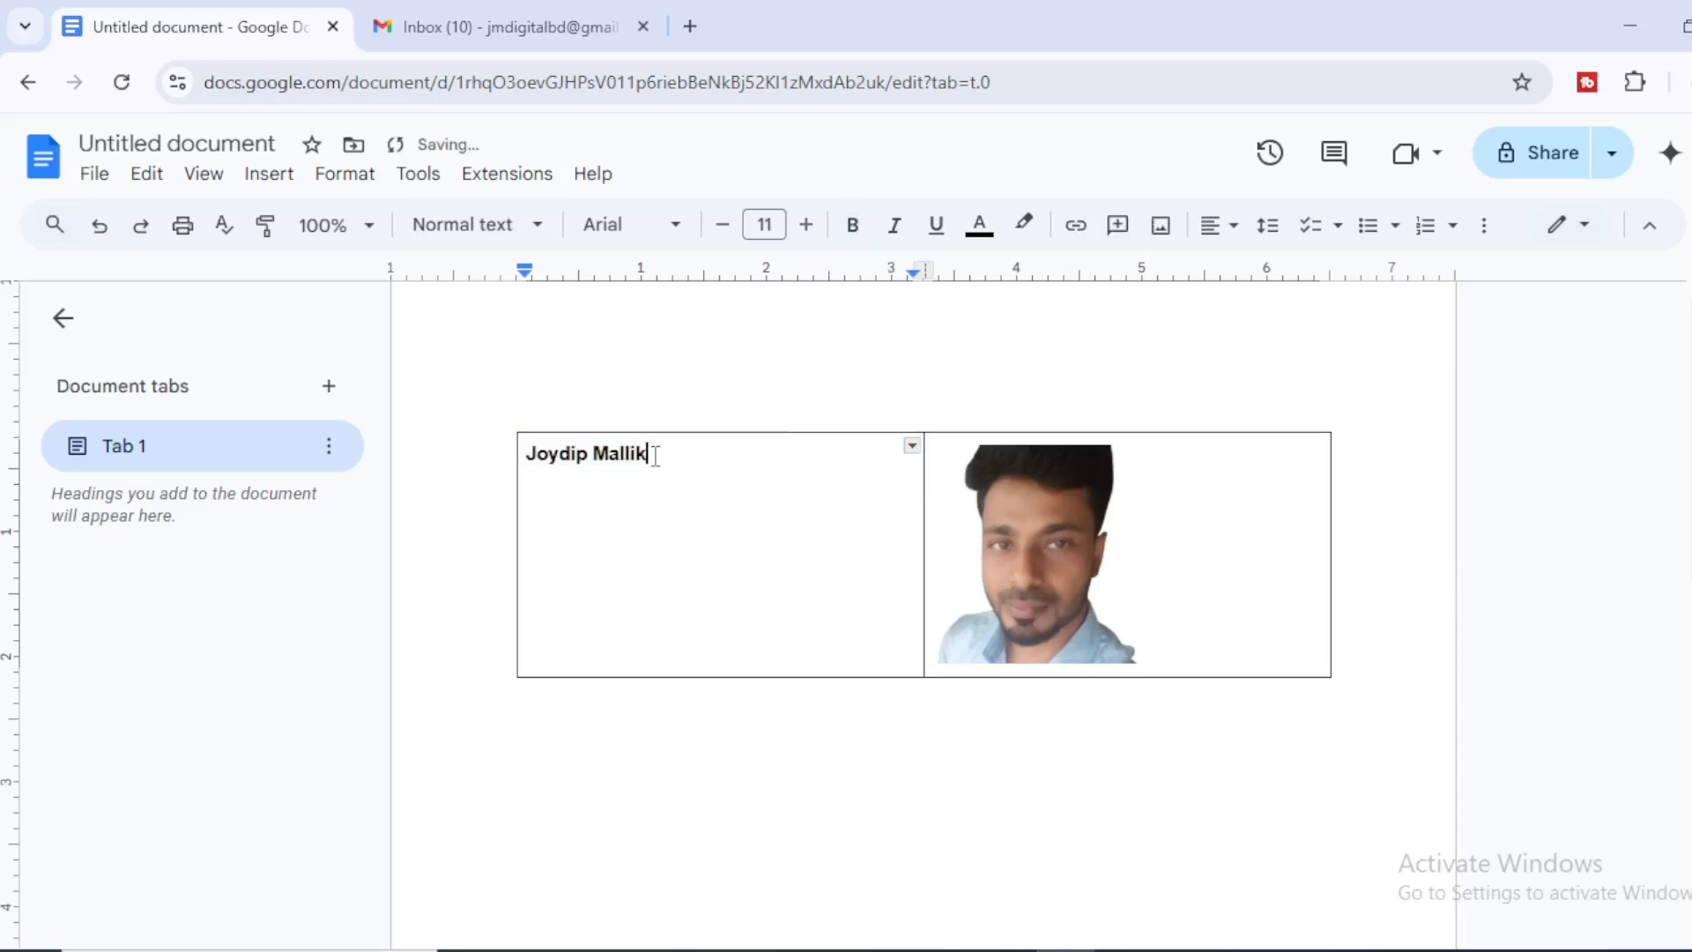
Increase the font size of the full name to 21.
double_click(654, 455)
triple_click(655, 456)
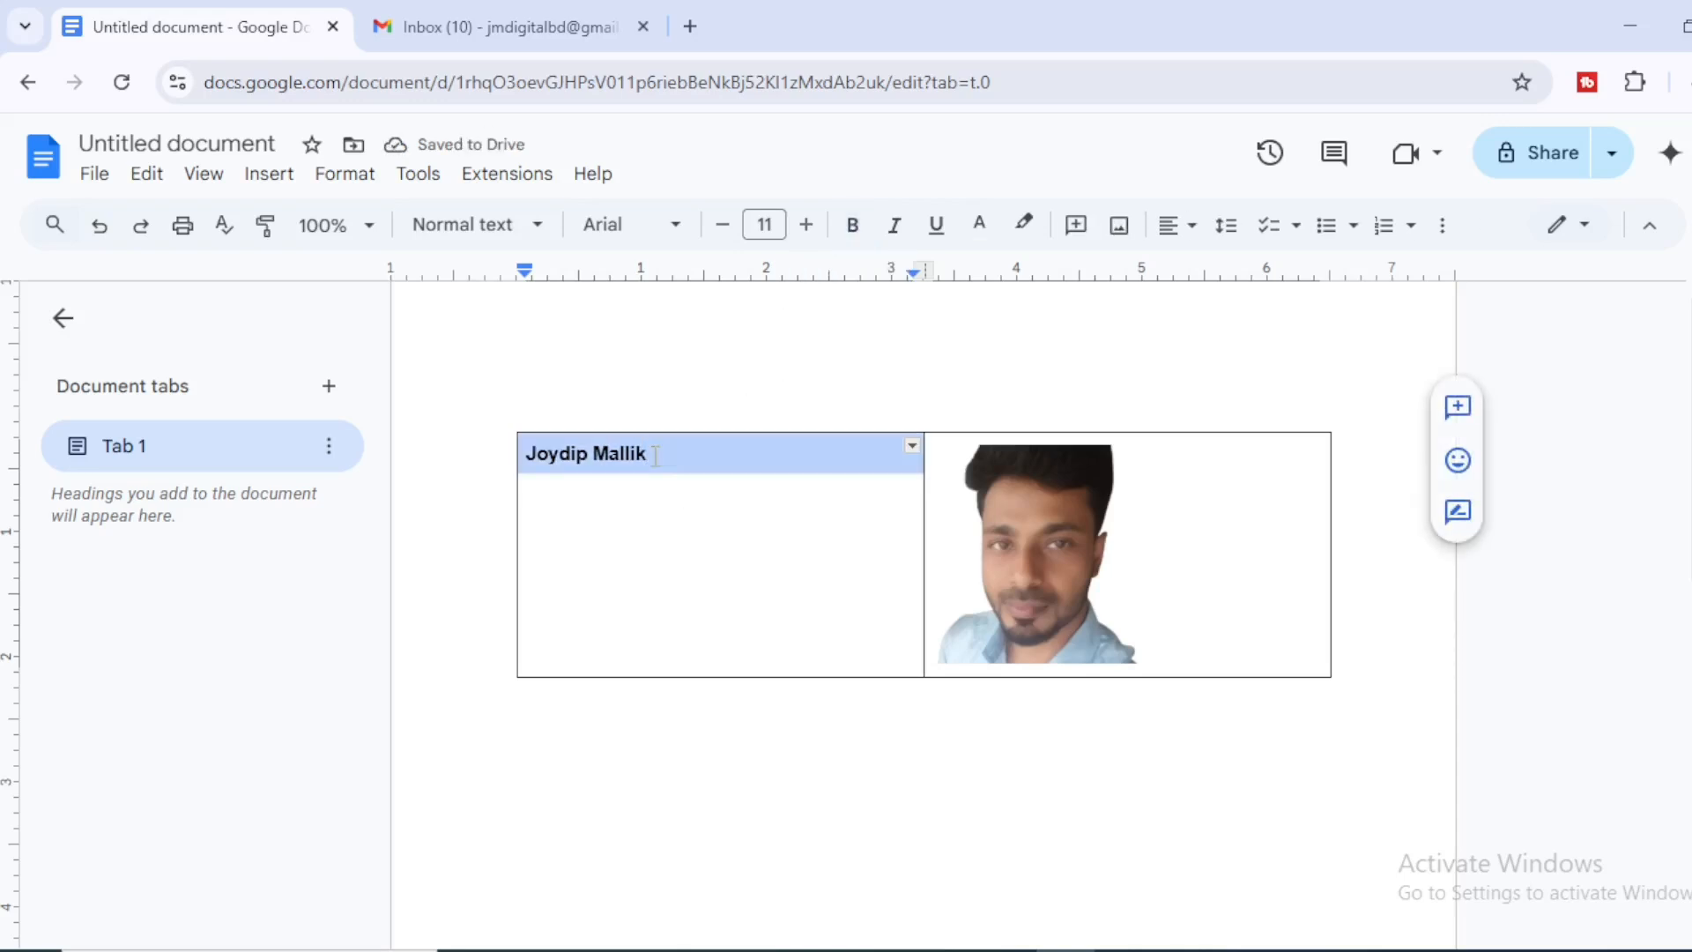
click(806, 227)
click(806, 227)
click(806, 228)
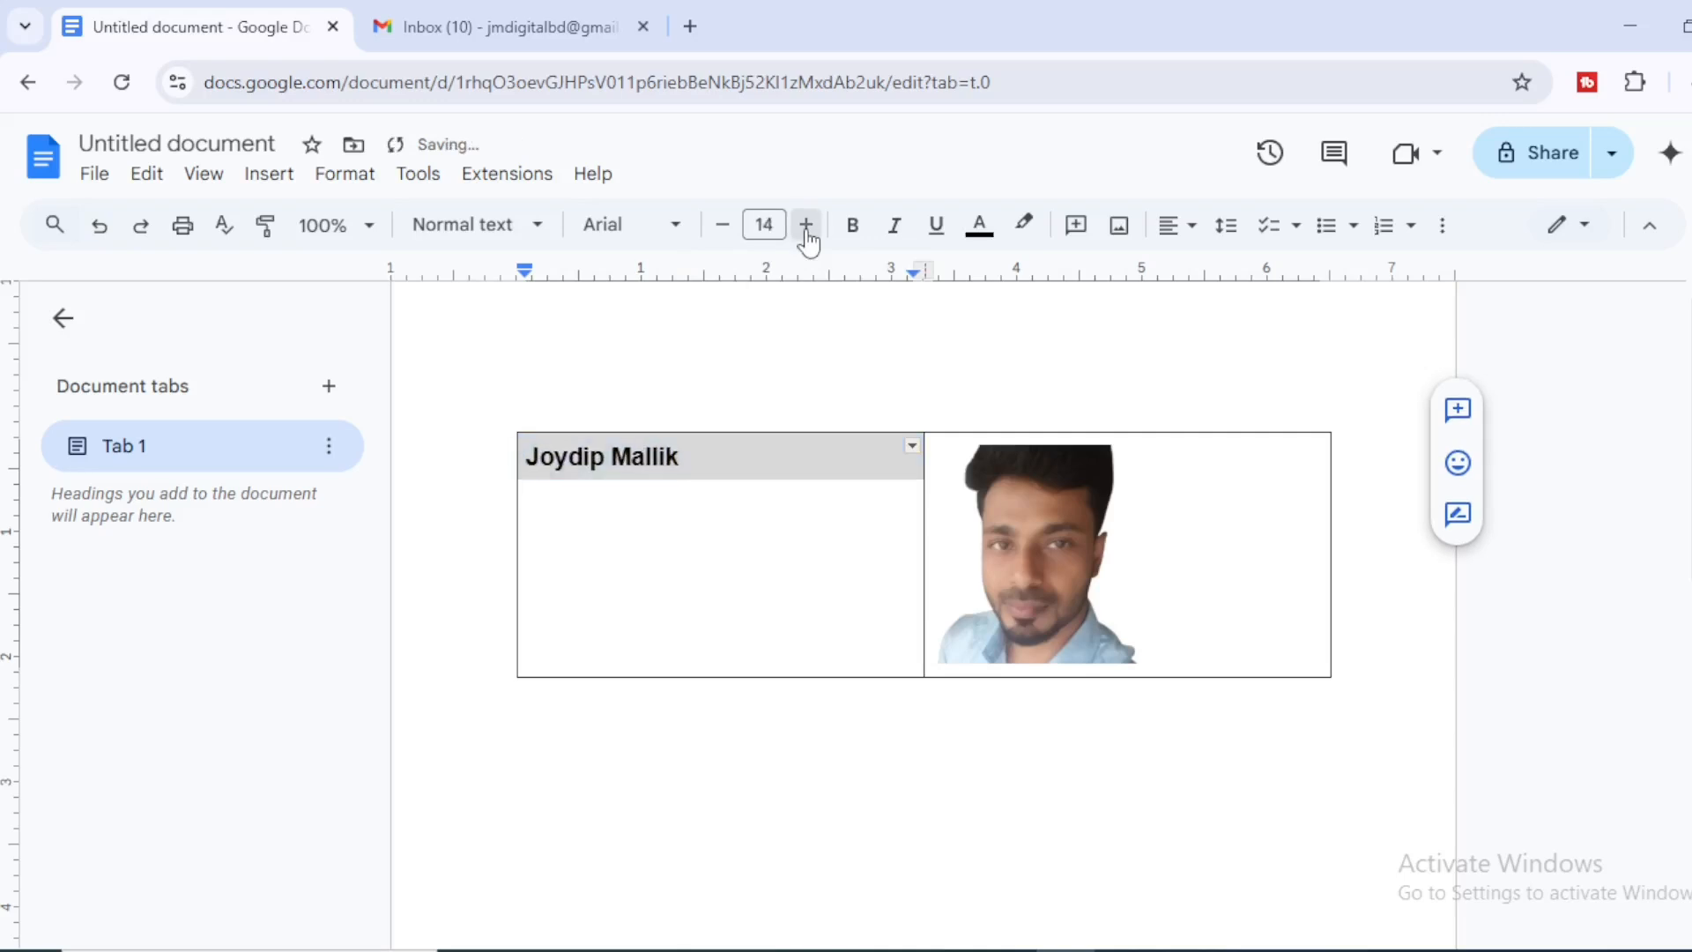
click(805, 225)
click(806, 225)
click(806, 225)
click(806, 226)
click(805, 226)
click(805, 226)
click(805, 226)
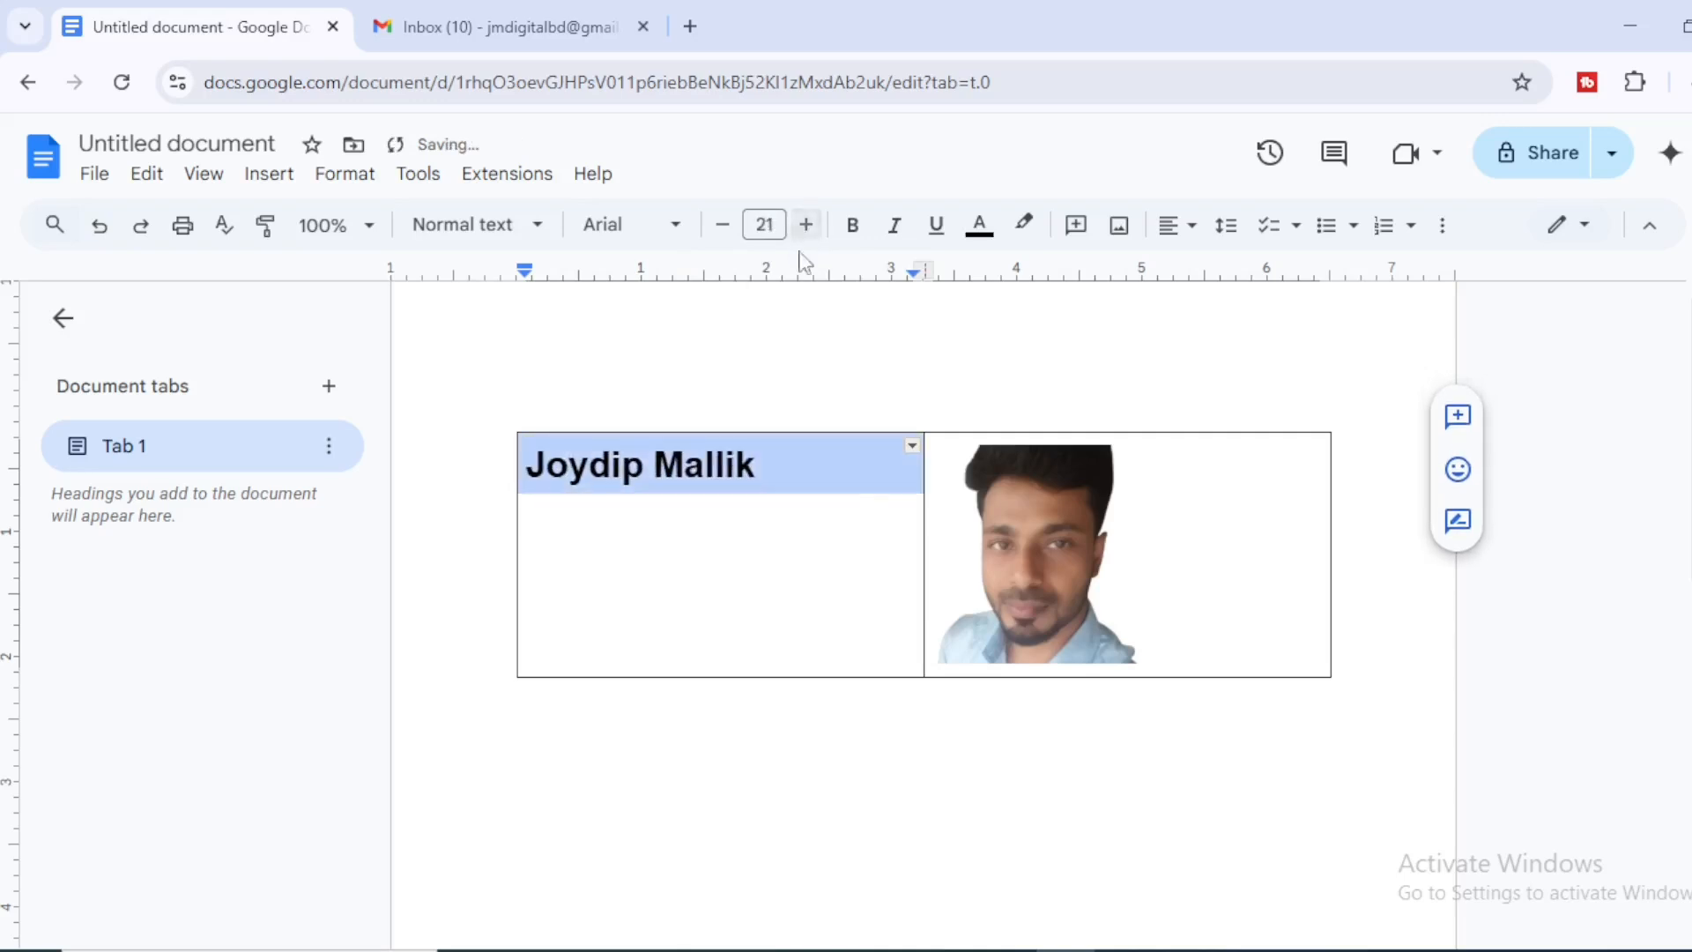
click(729, 531)
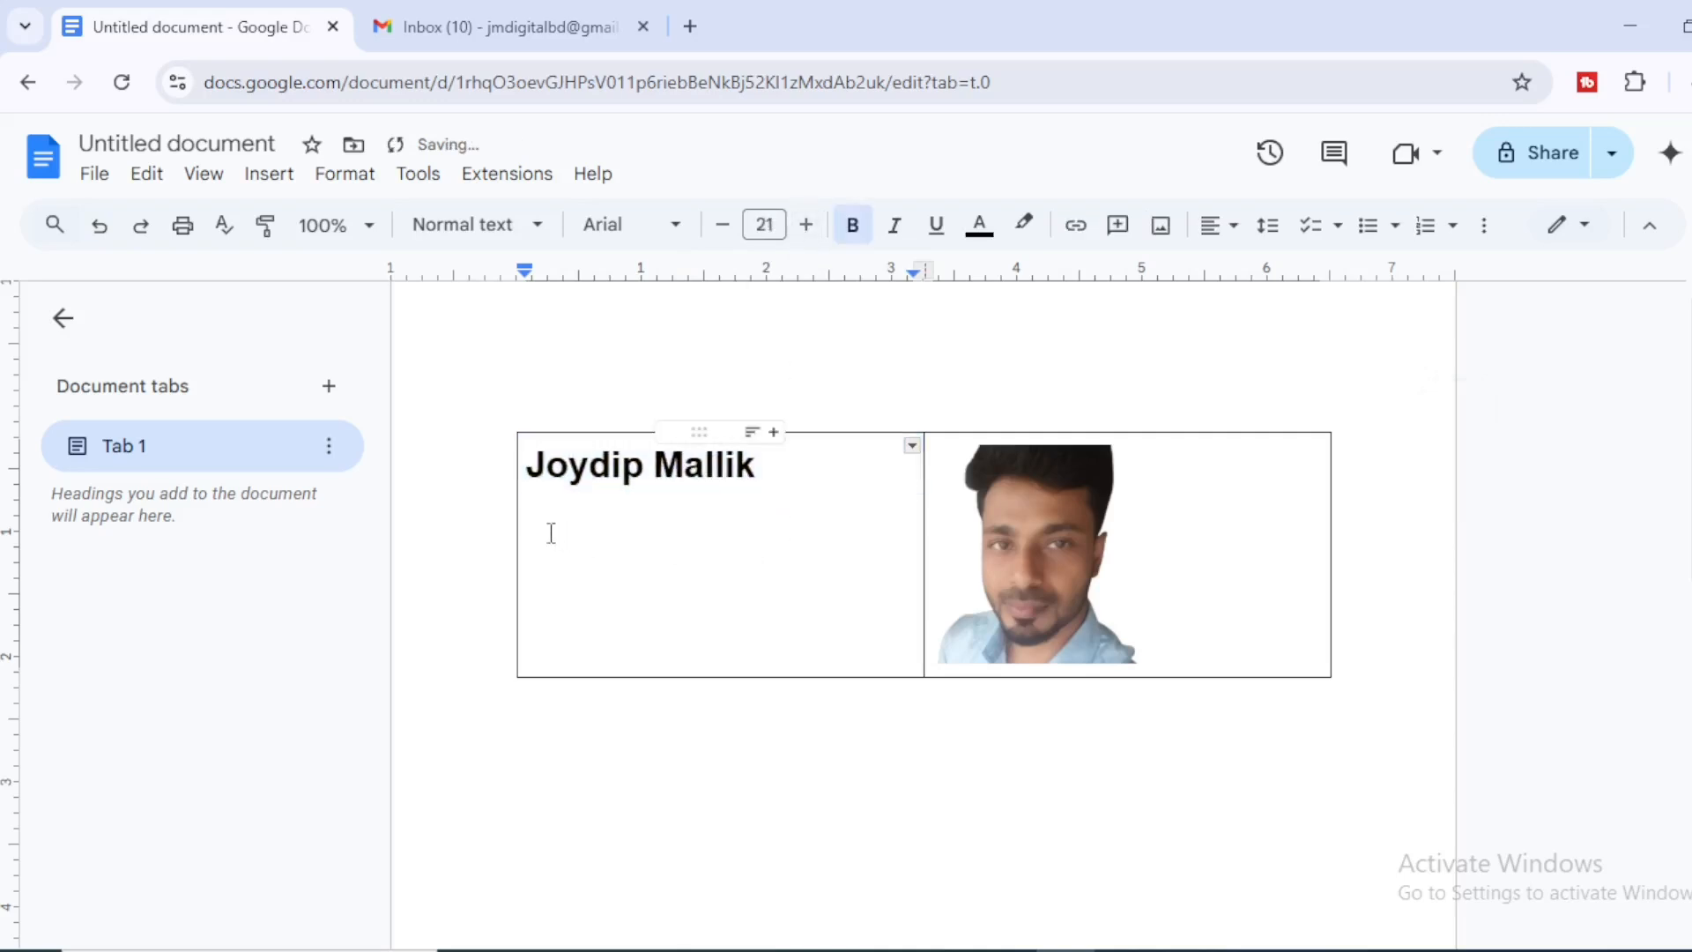
Add the job title "Full Stack Digital Marketer" on a new line below the name.
click(771, 473)
key(Return)
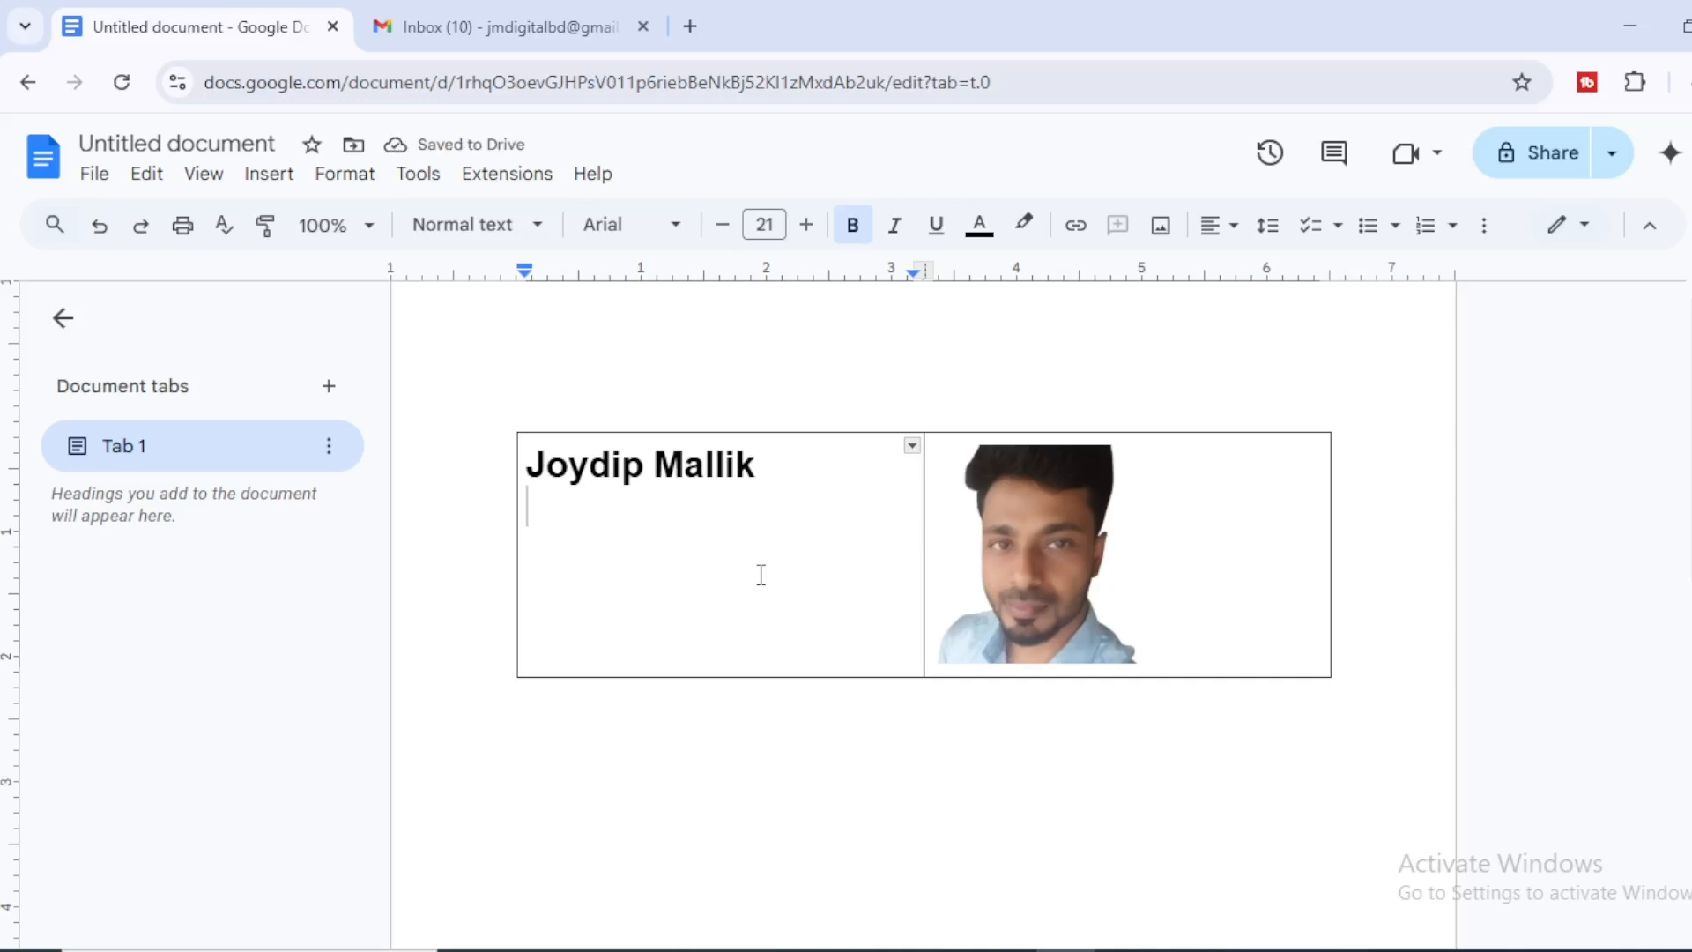
text(Full )
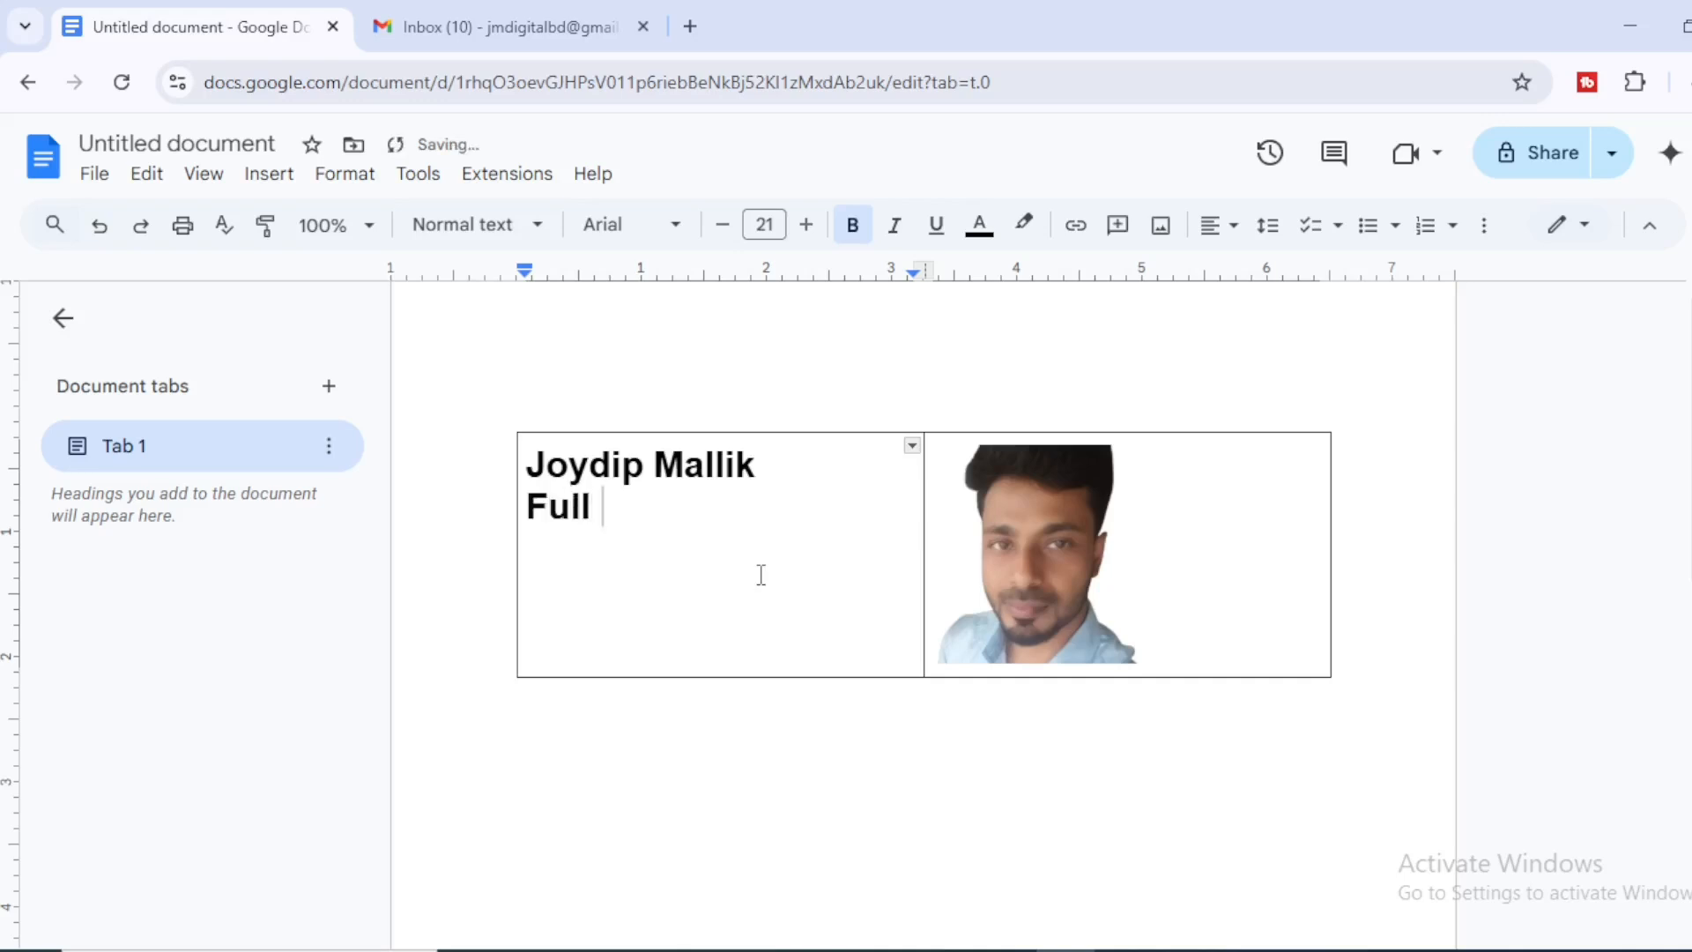
text(Stacj)
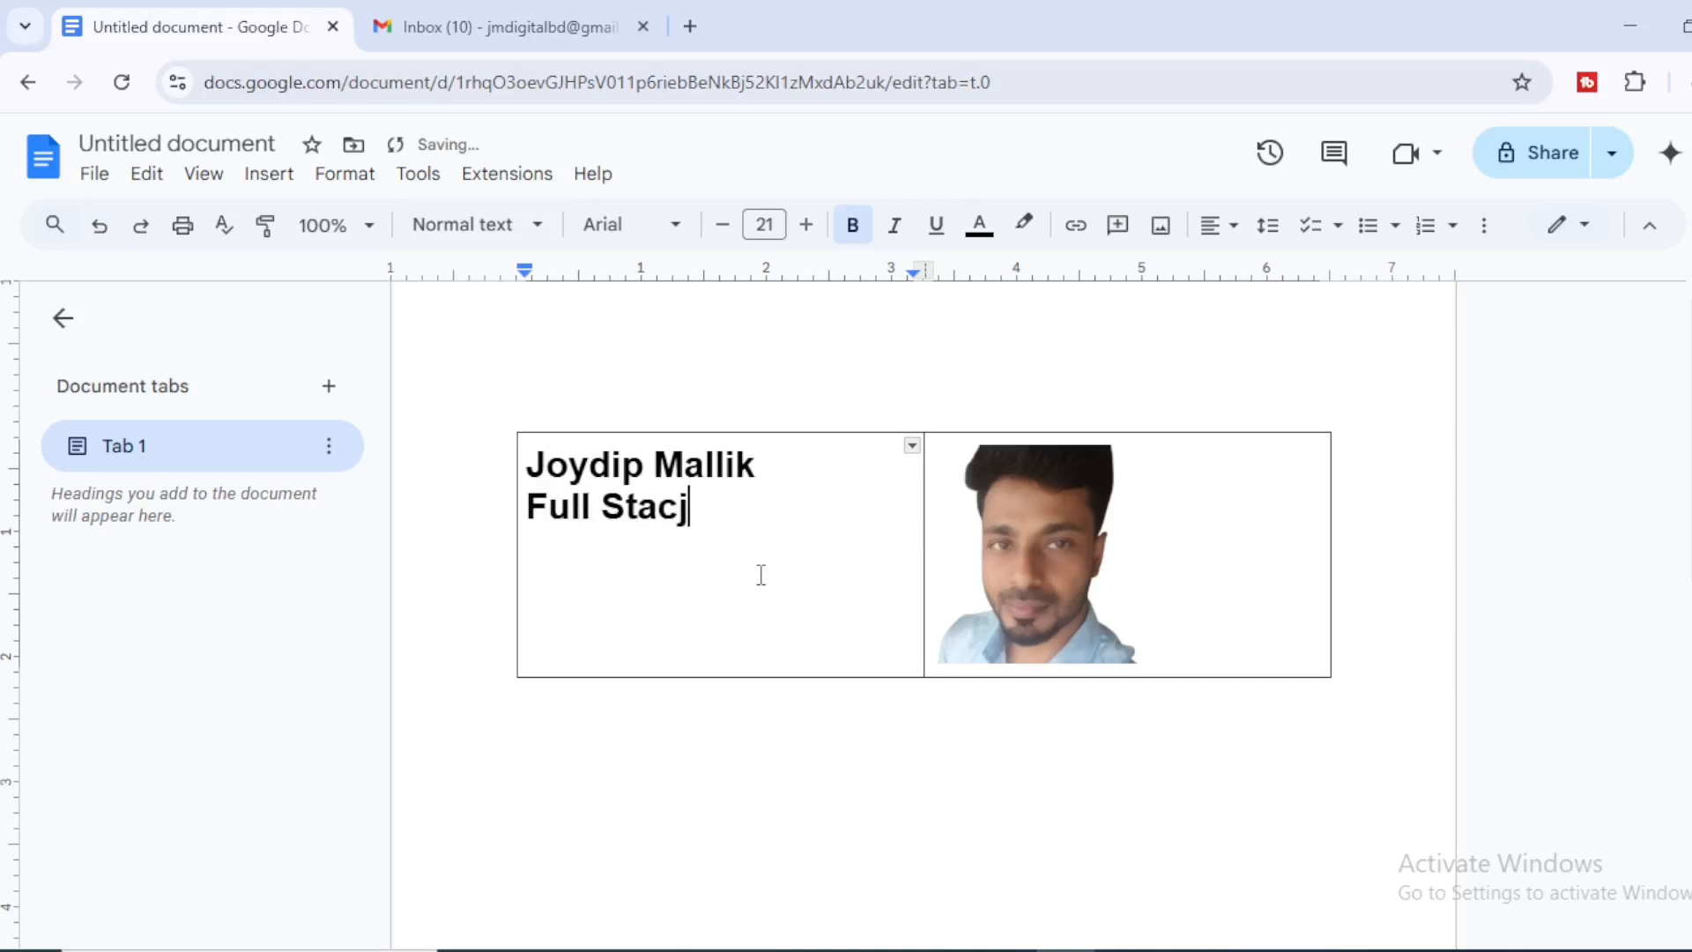
key(BackSpace)
text(k Digital )
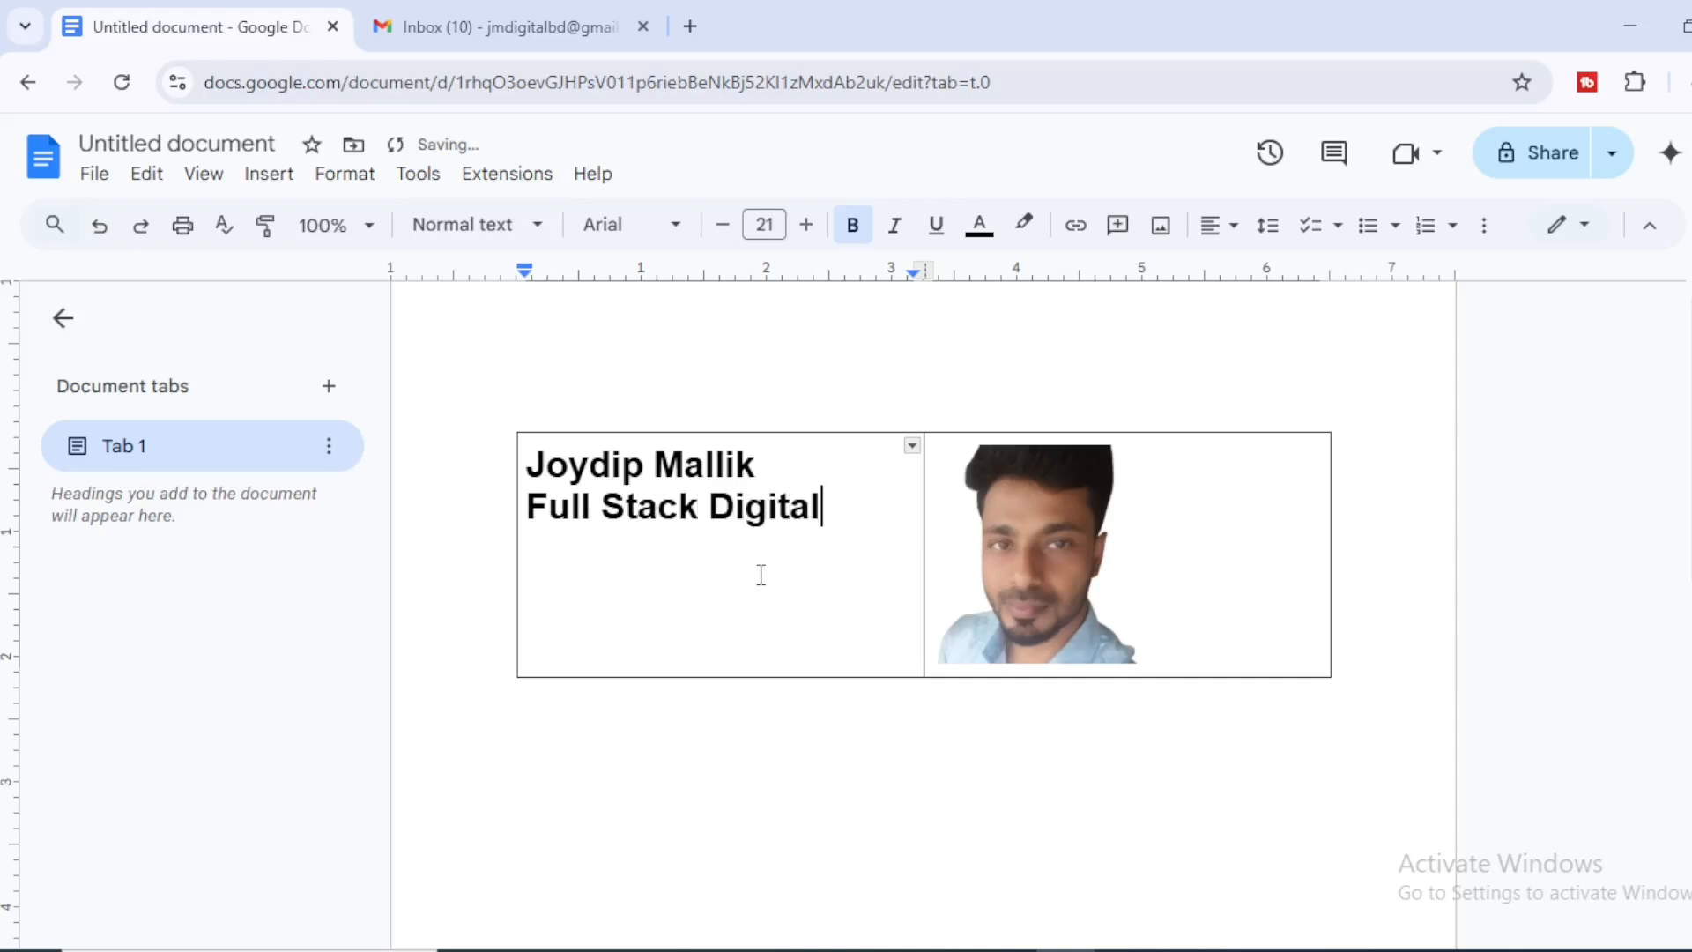
text(Ma)
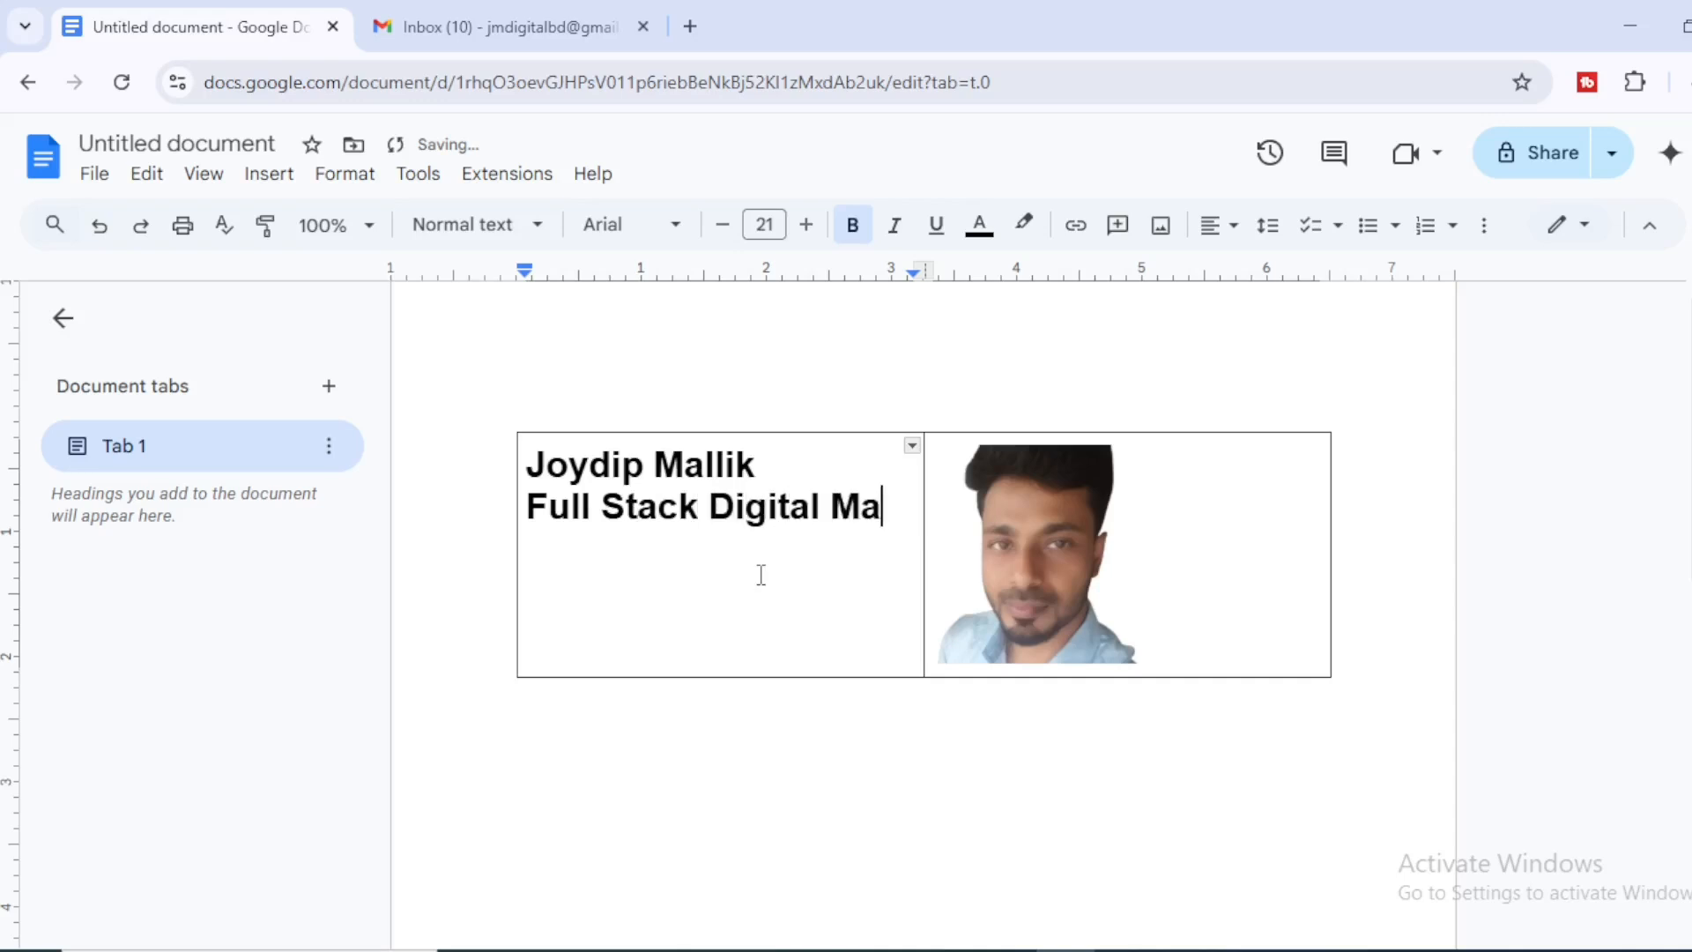
text(rketer)
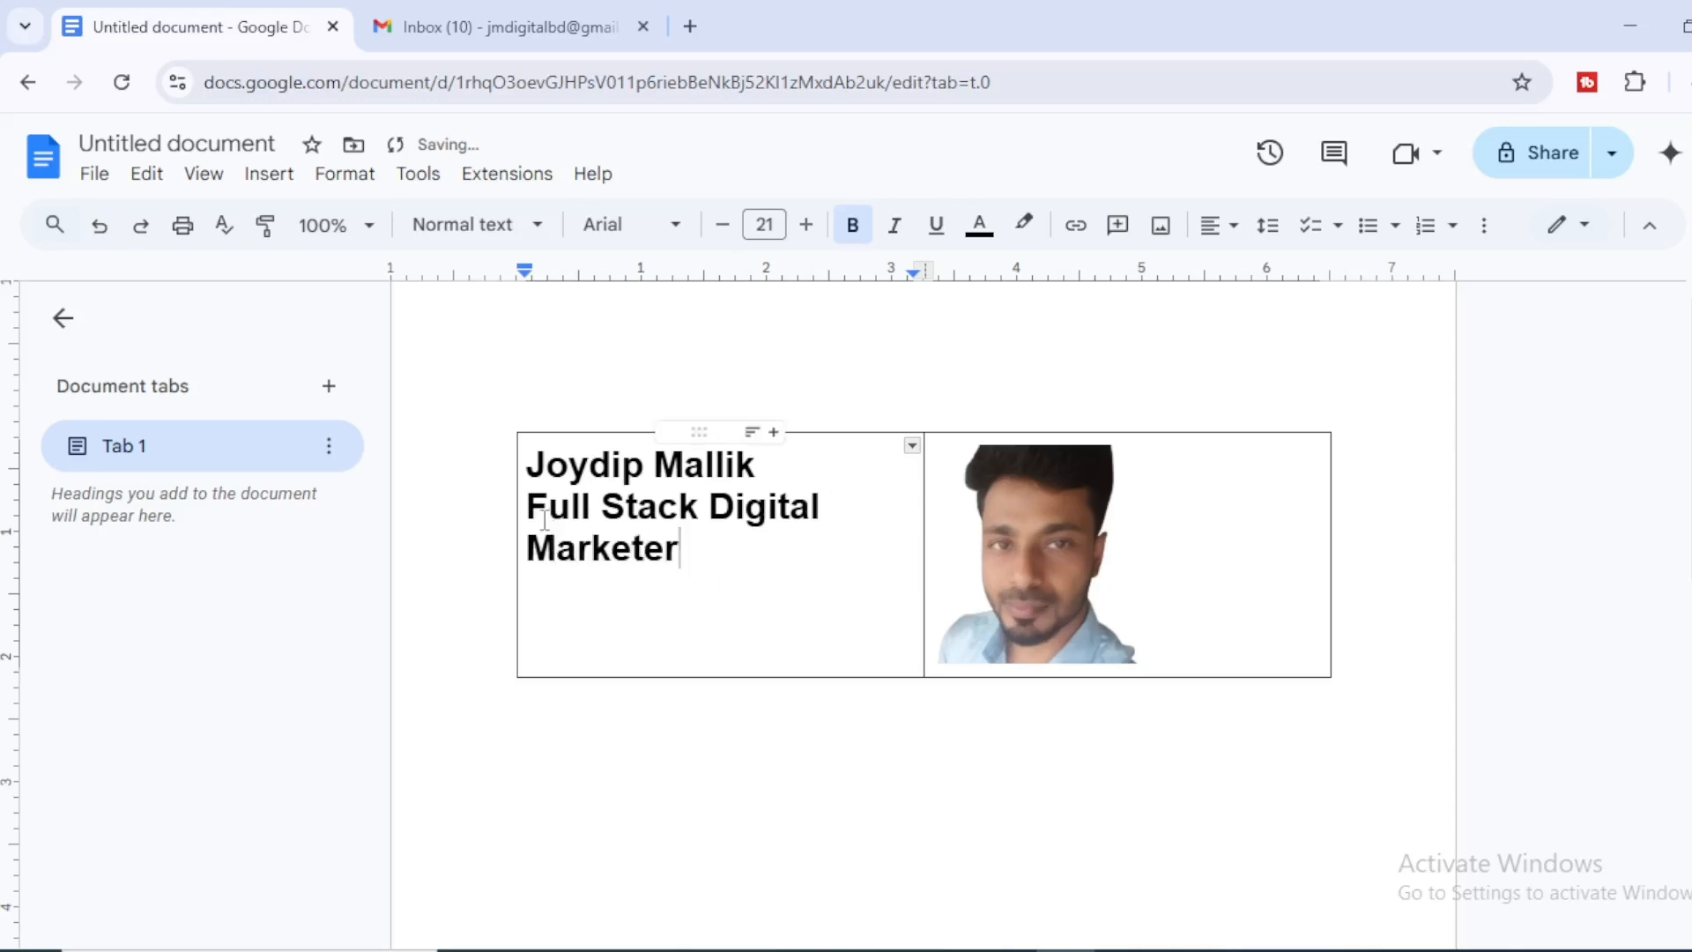
Reduce the job title's font size to 16 and colour its text blue.
drag(526, 506, 717, 547)
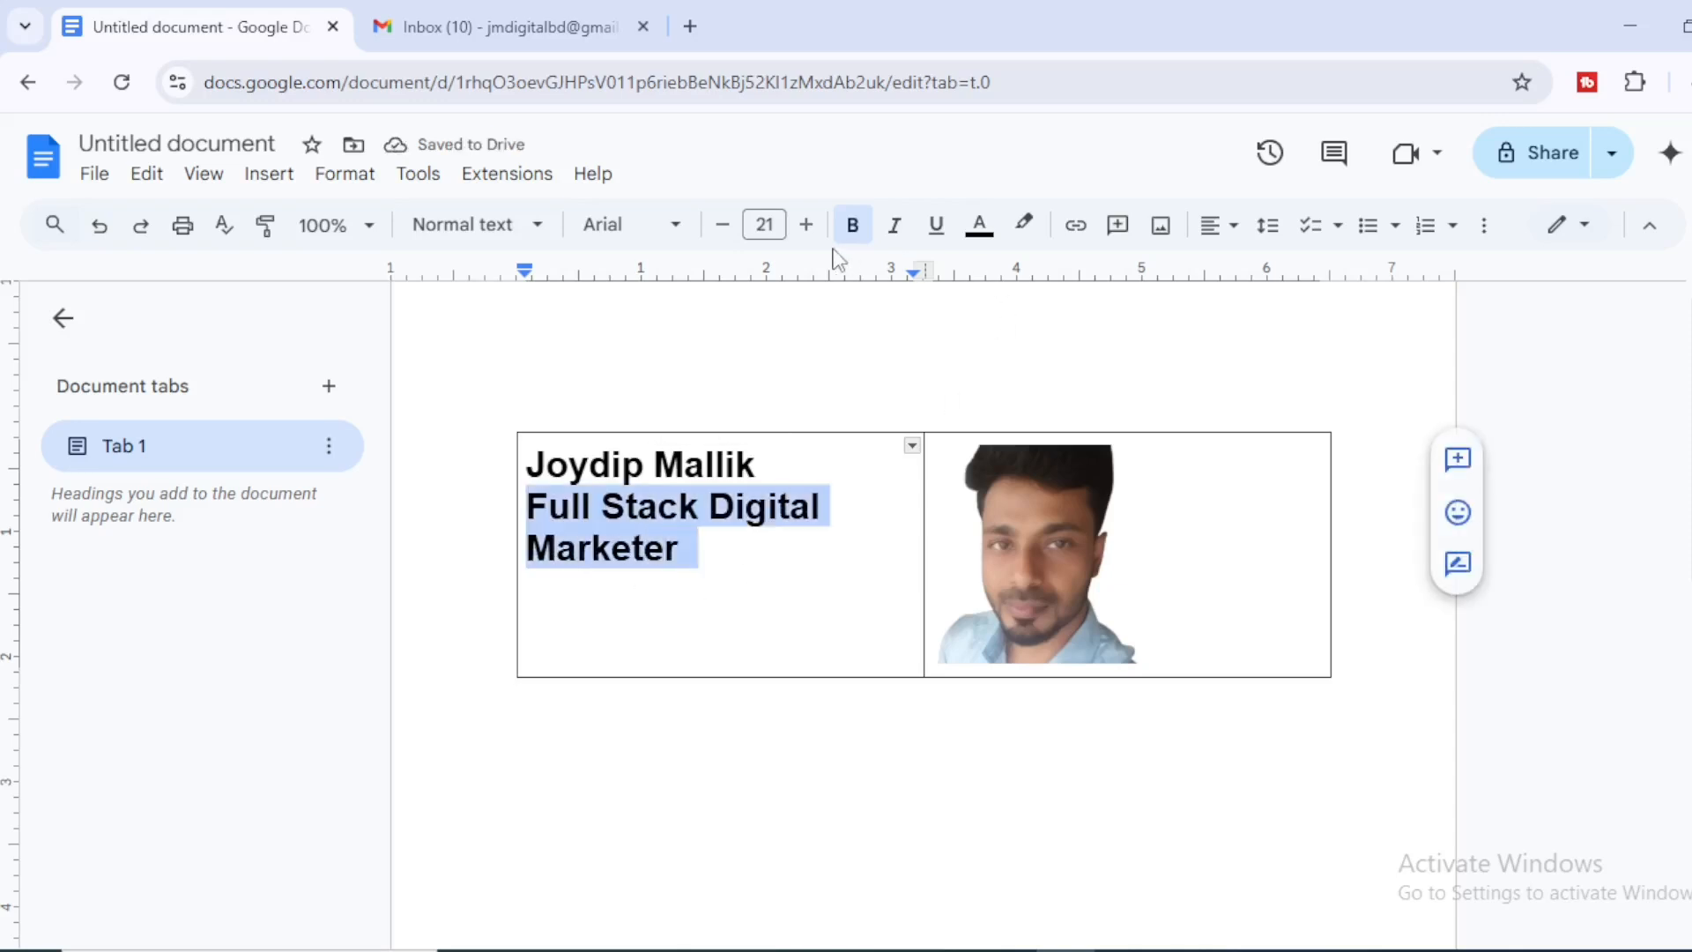
click(723, 225)
click(723, 225)
click(722, 226)
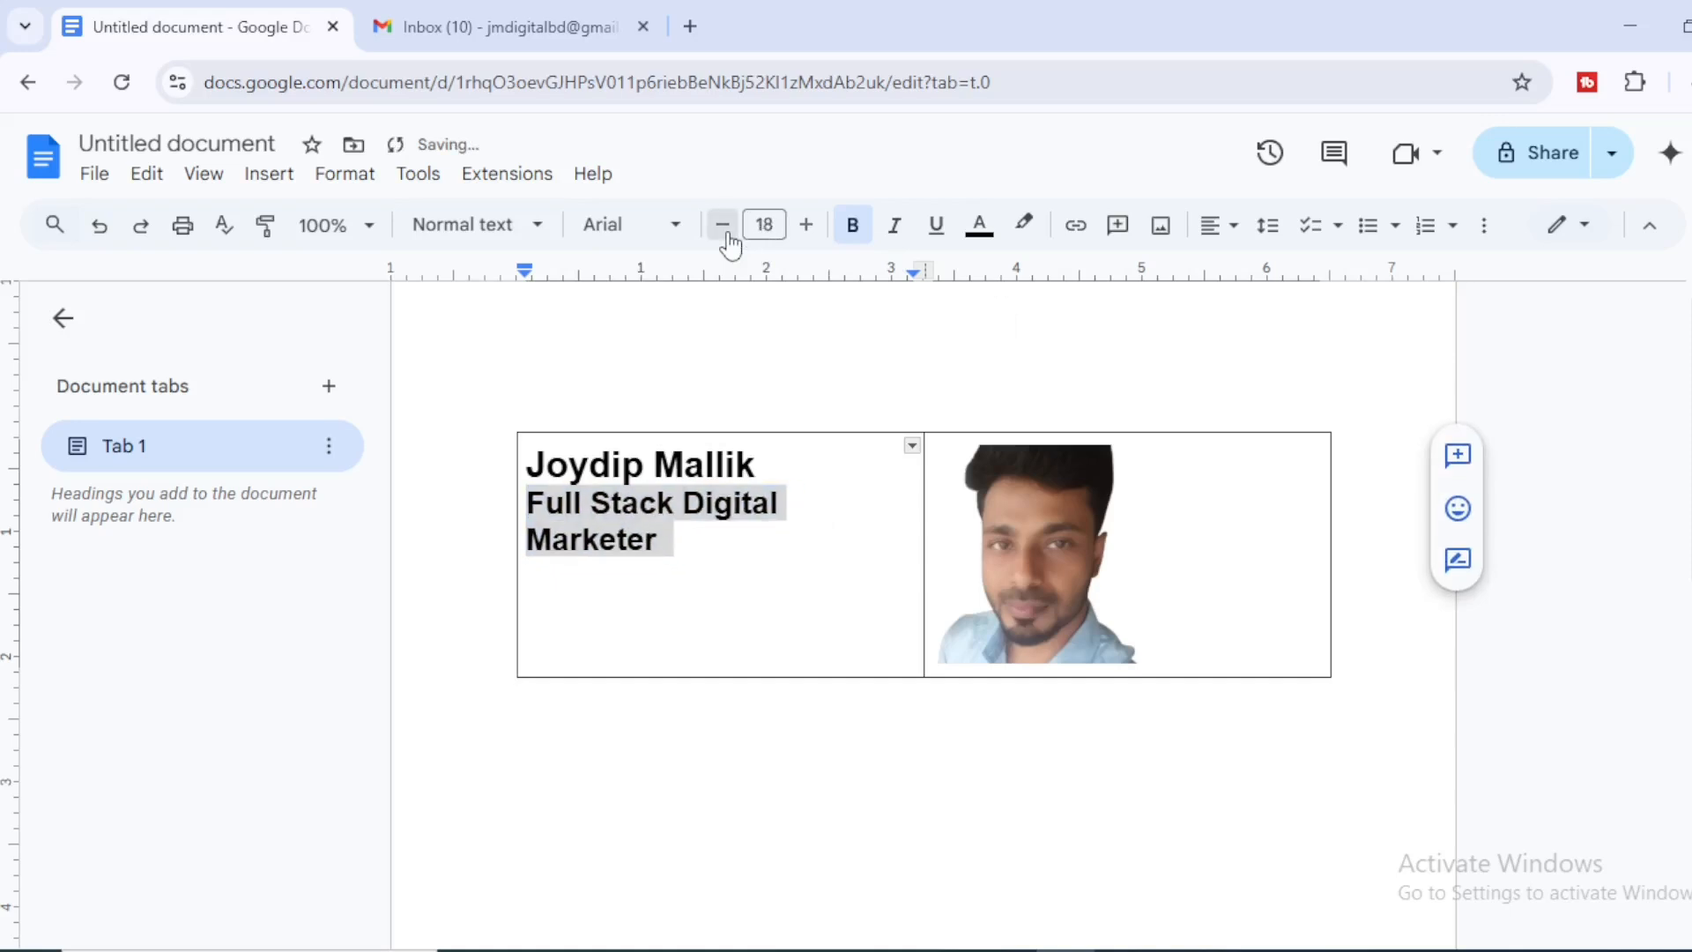
click(723, 226)
click(723, 225)
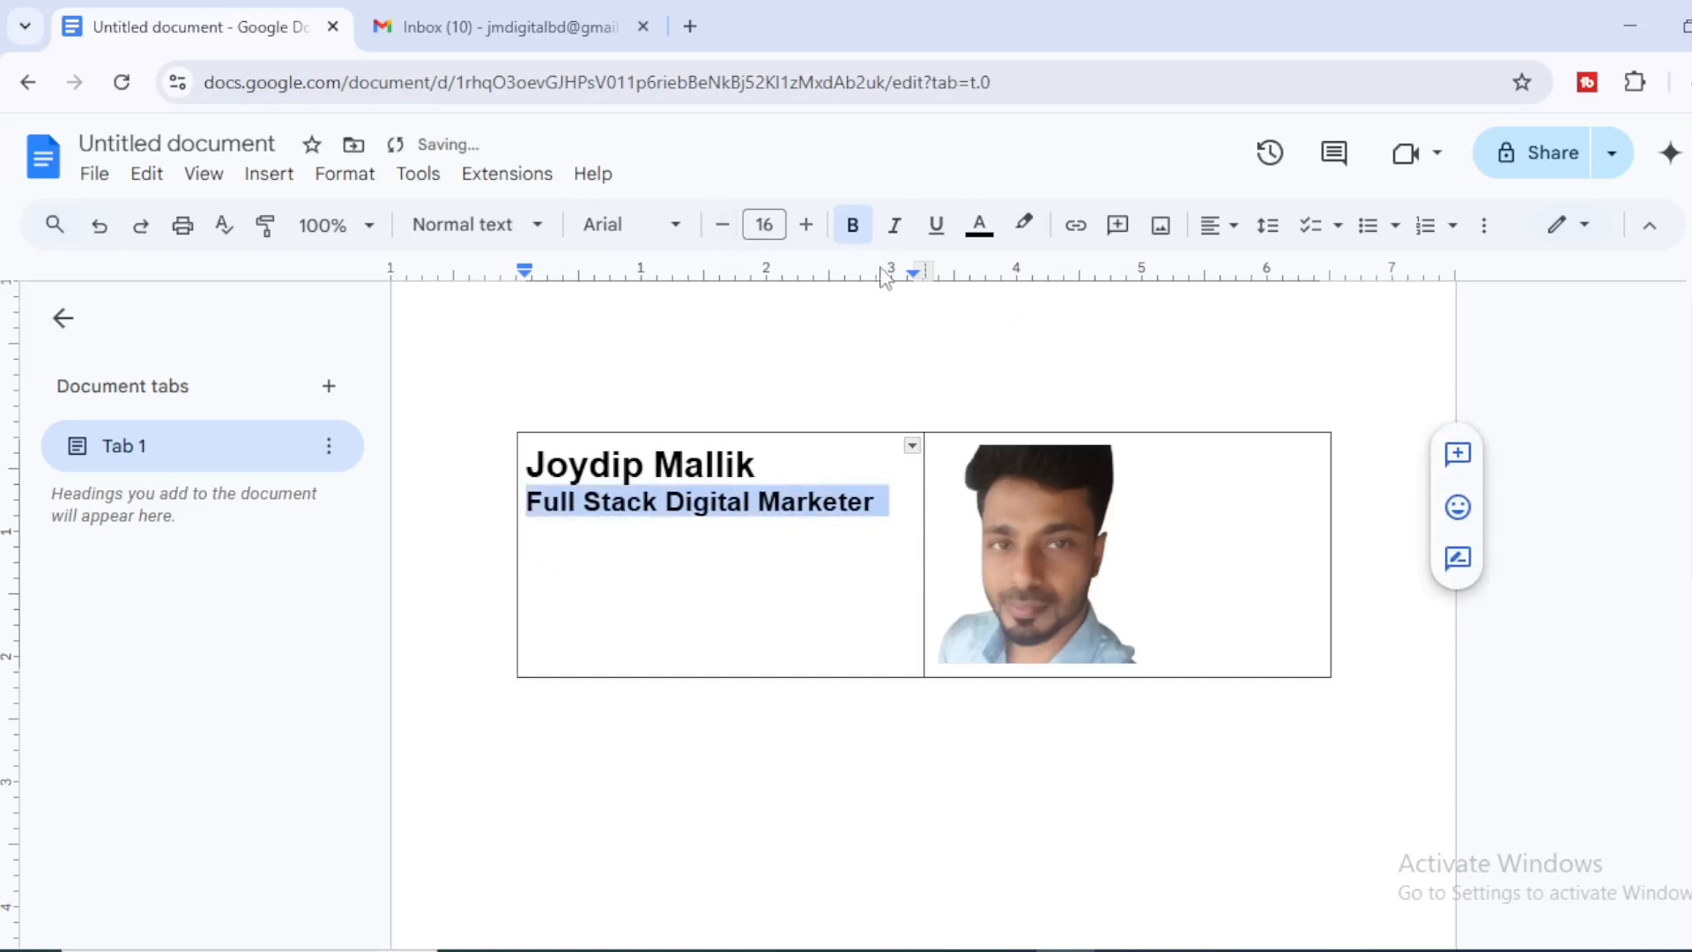
click(977, 225)
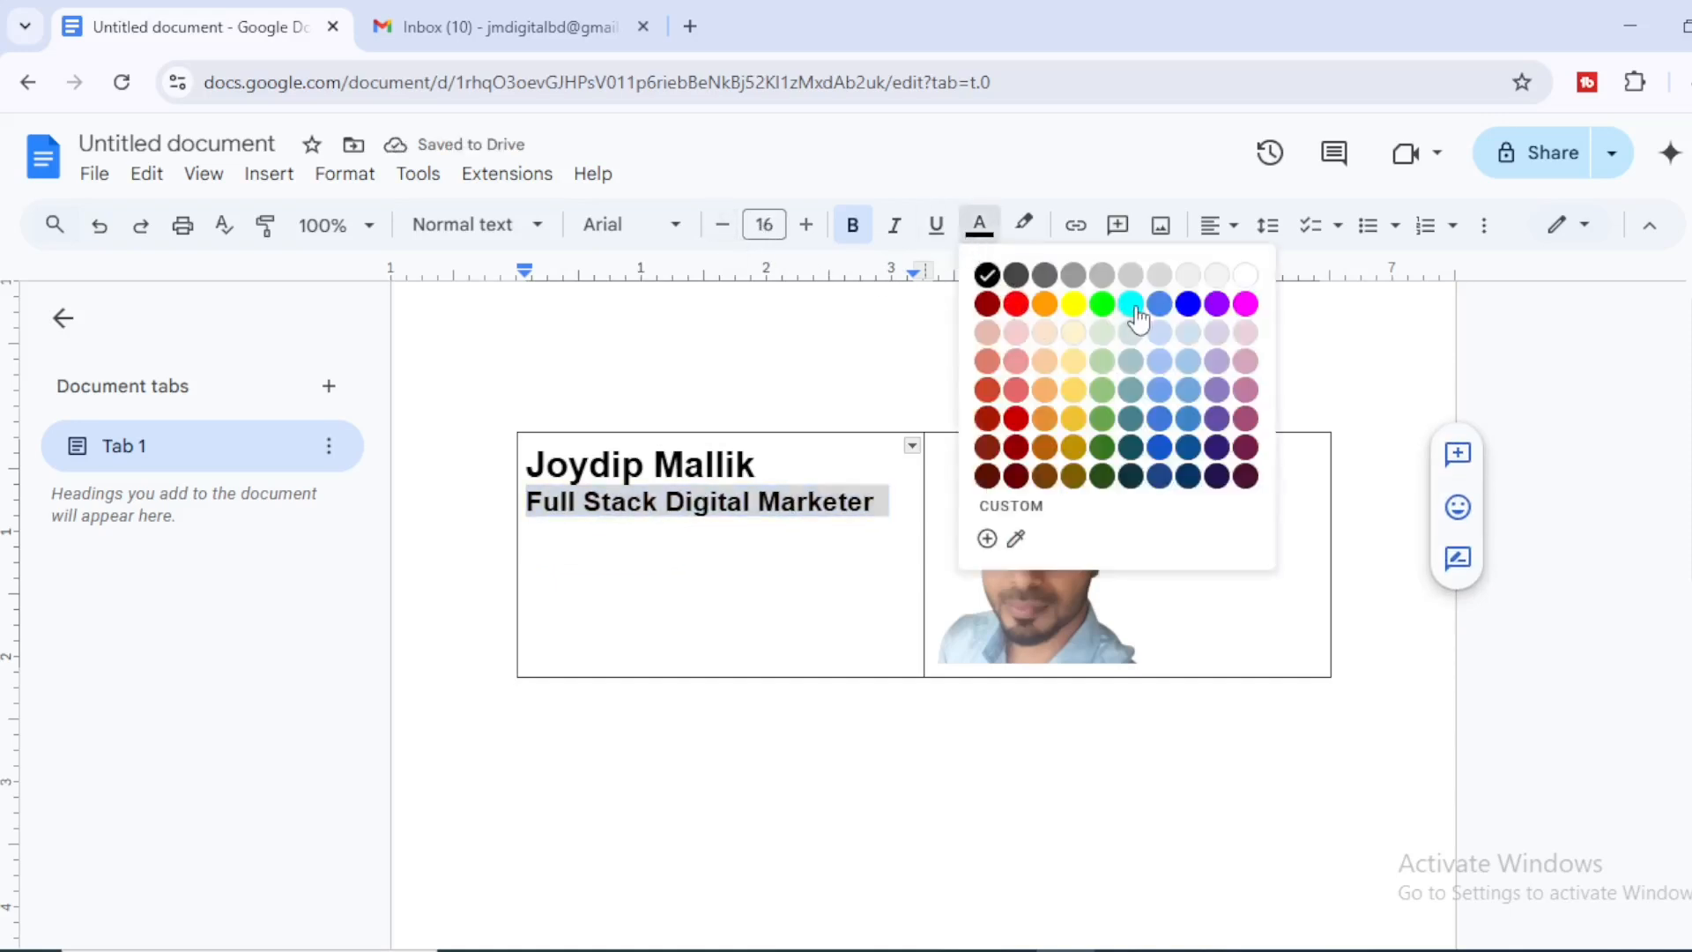
click(1188, 306)
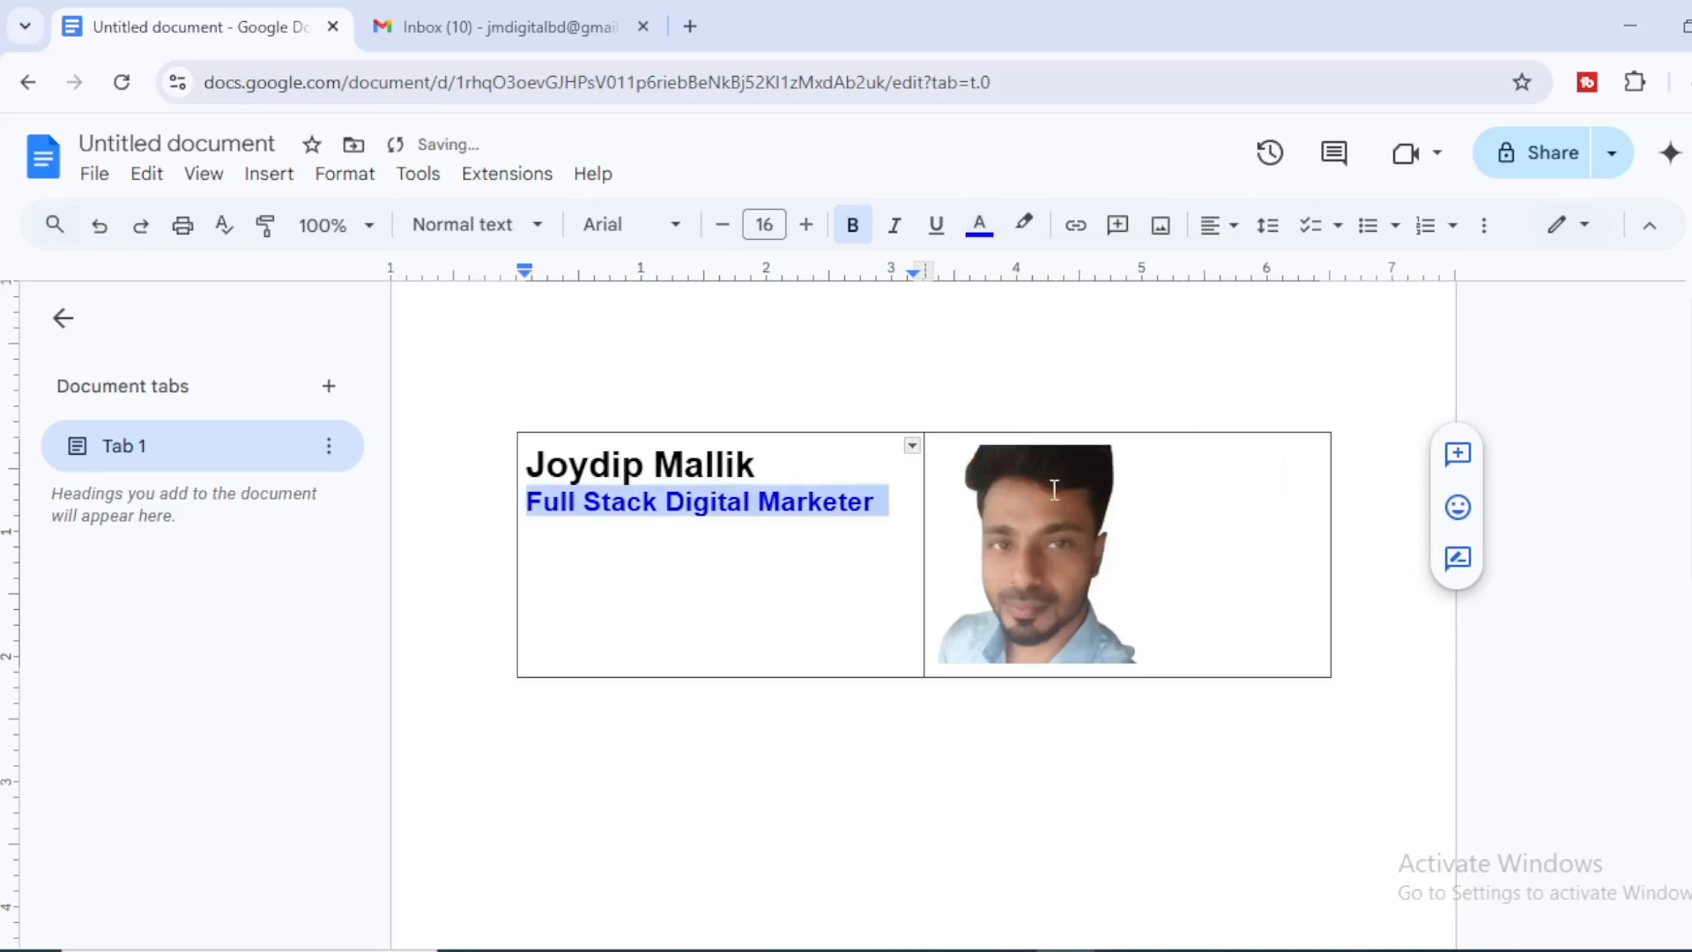
click(896, 631)
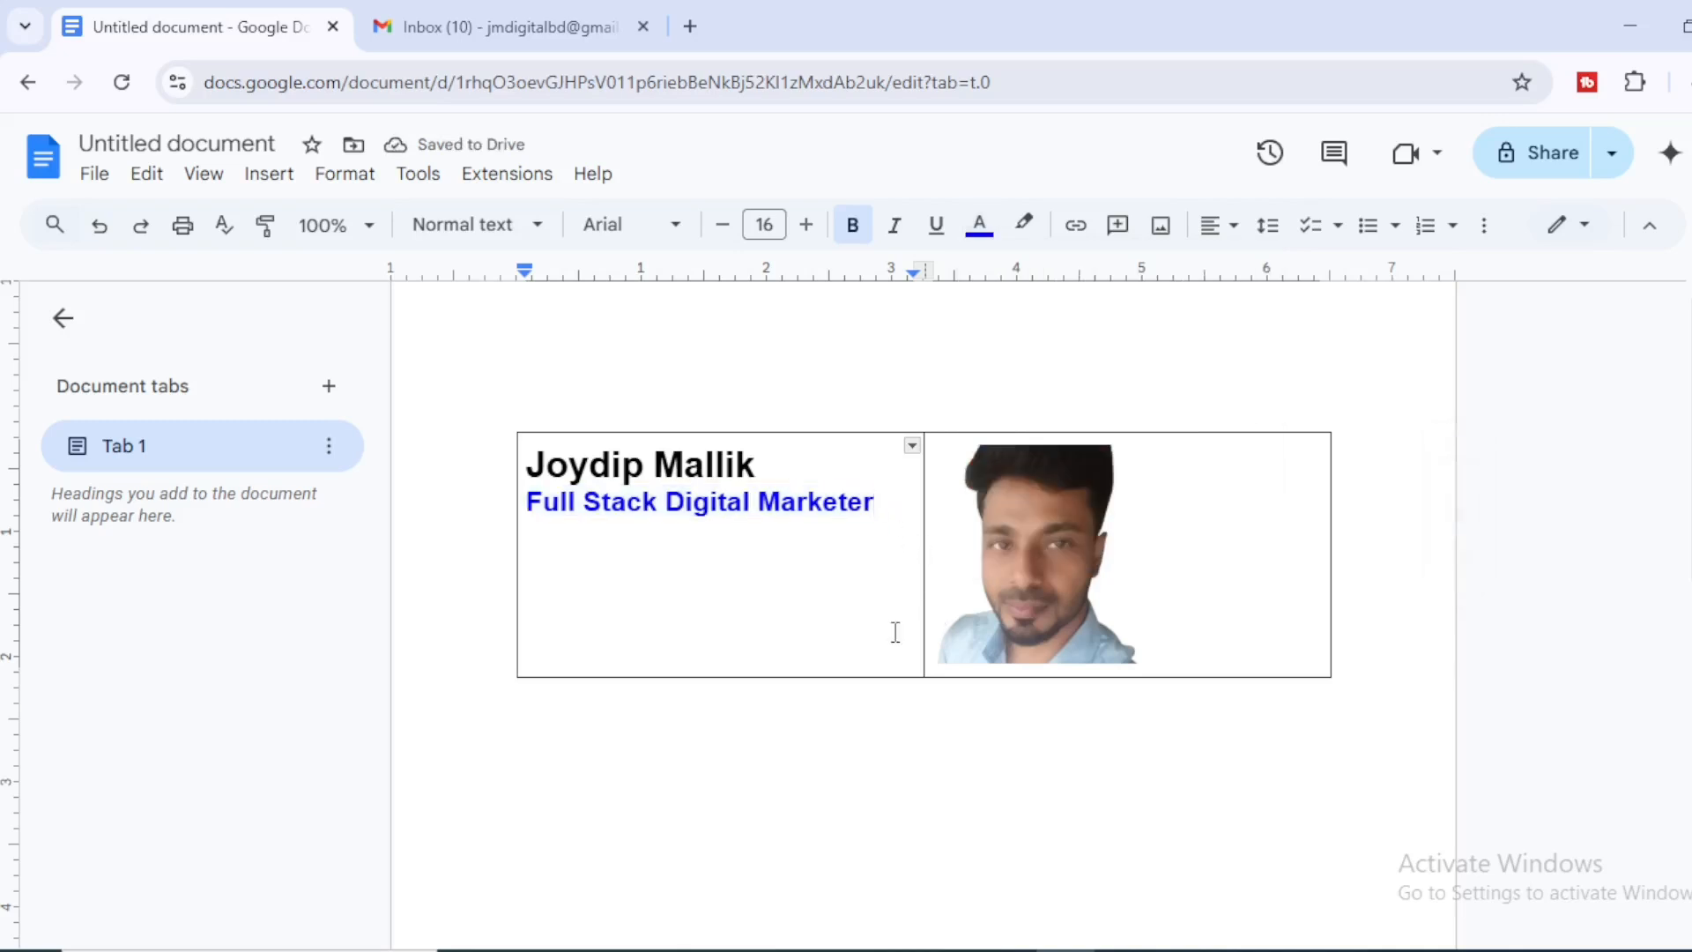
Insert the downloaded black web-page globe icon on a new line below the job title and shrink it to about 0.4 inch wide.
key(Return)
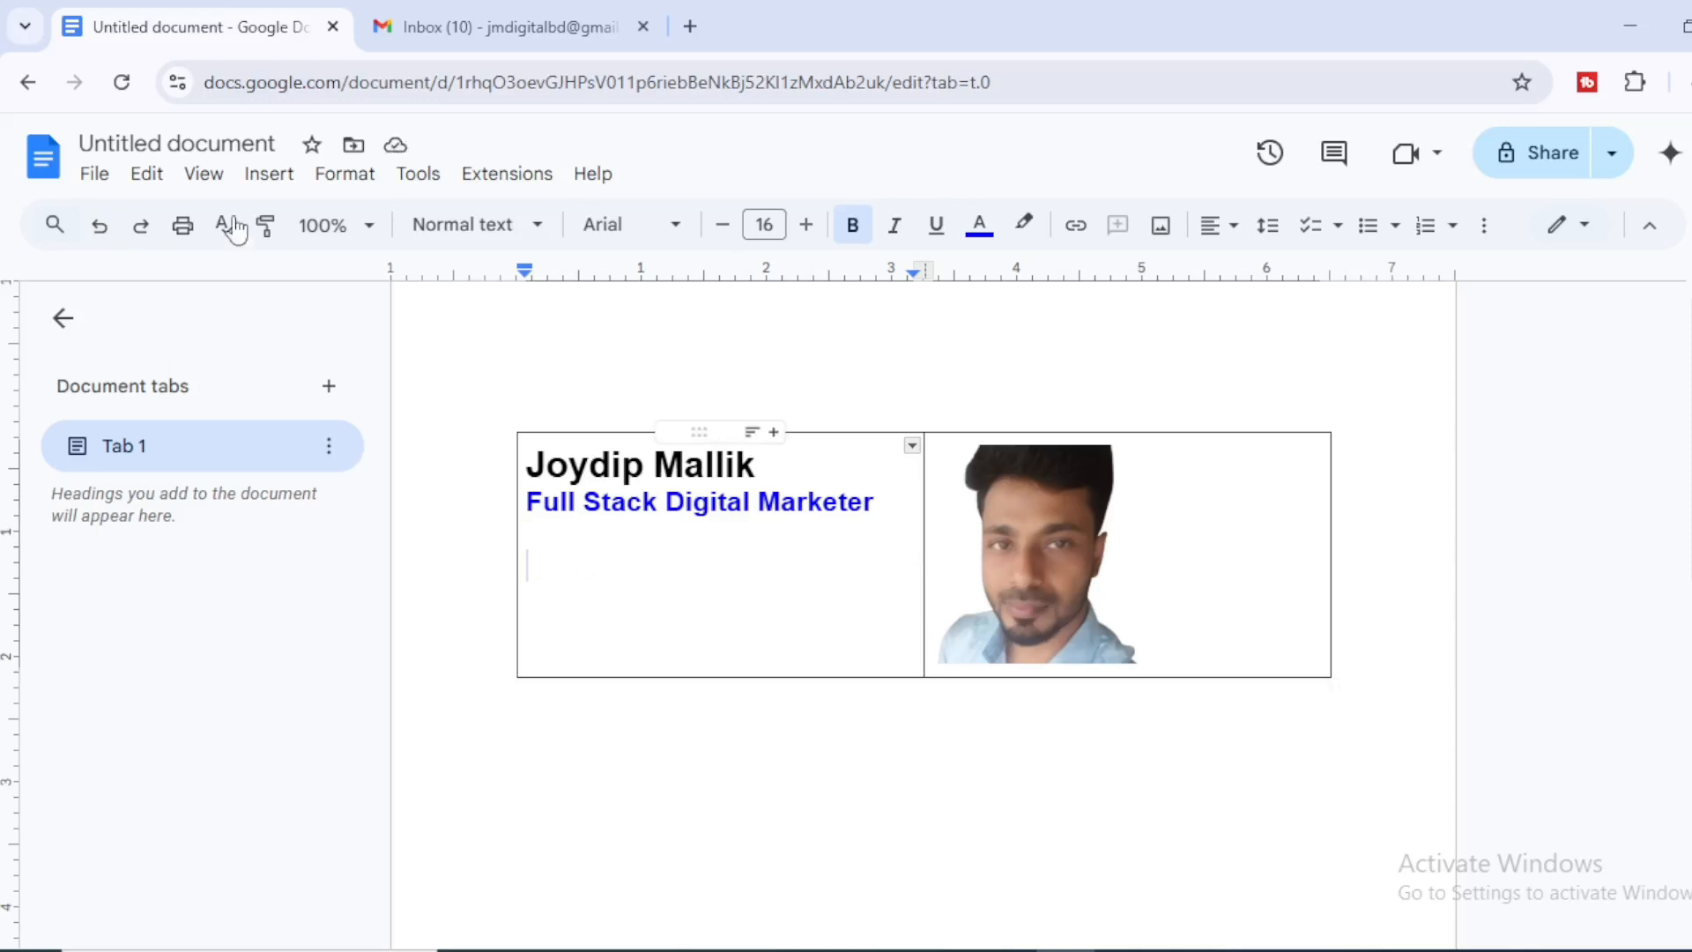
click(268, 174)
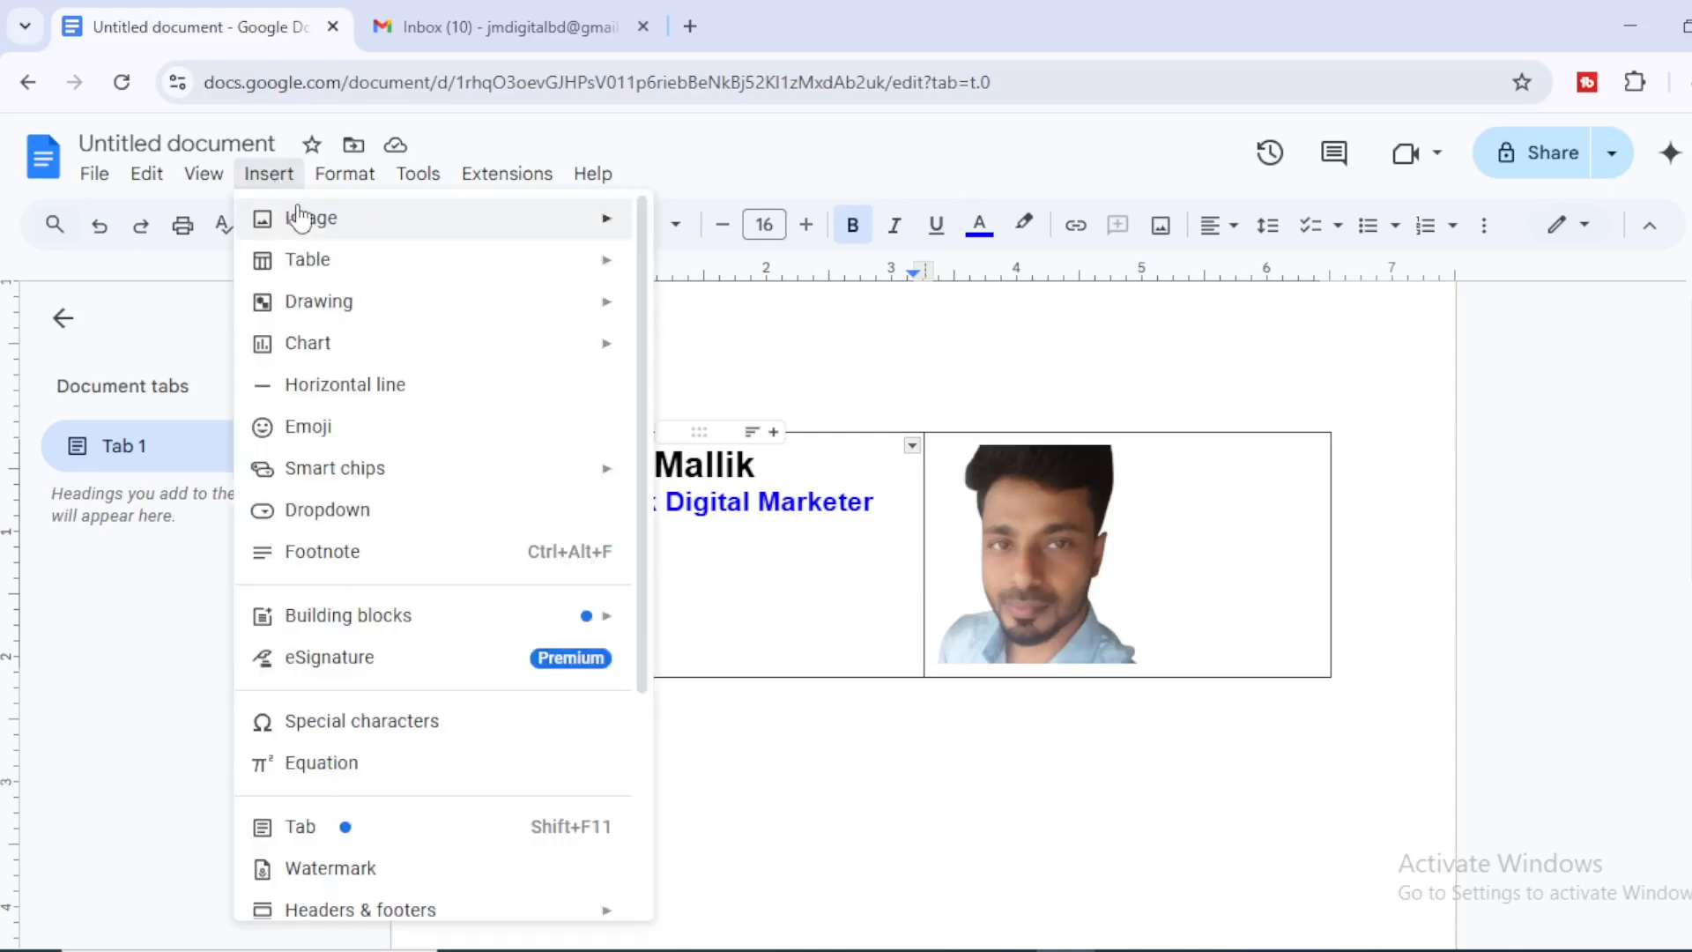
mouse_move(304, 219)
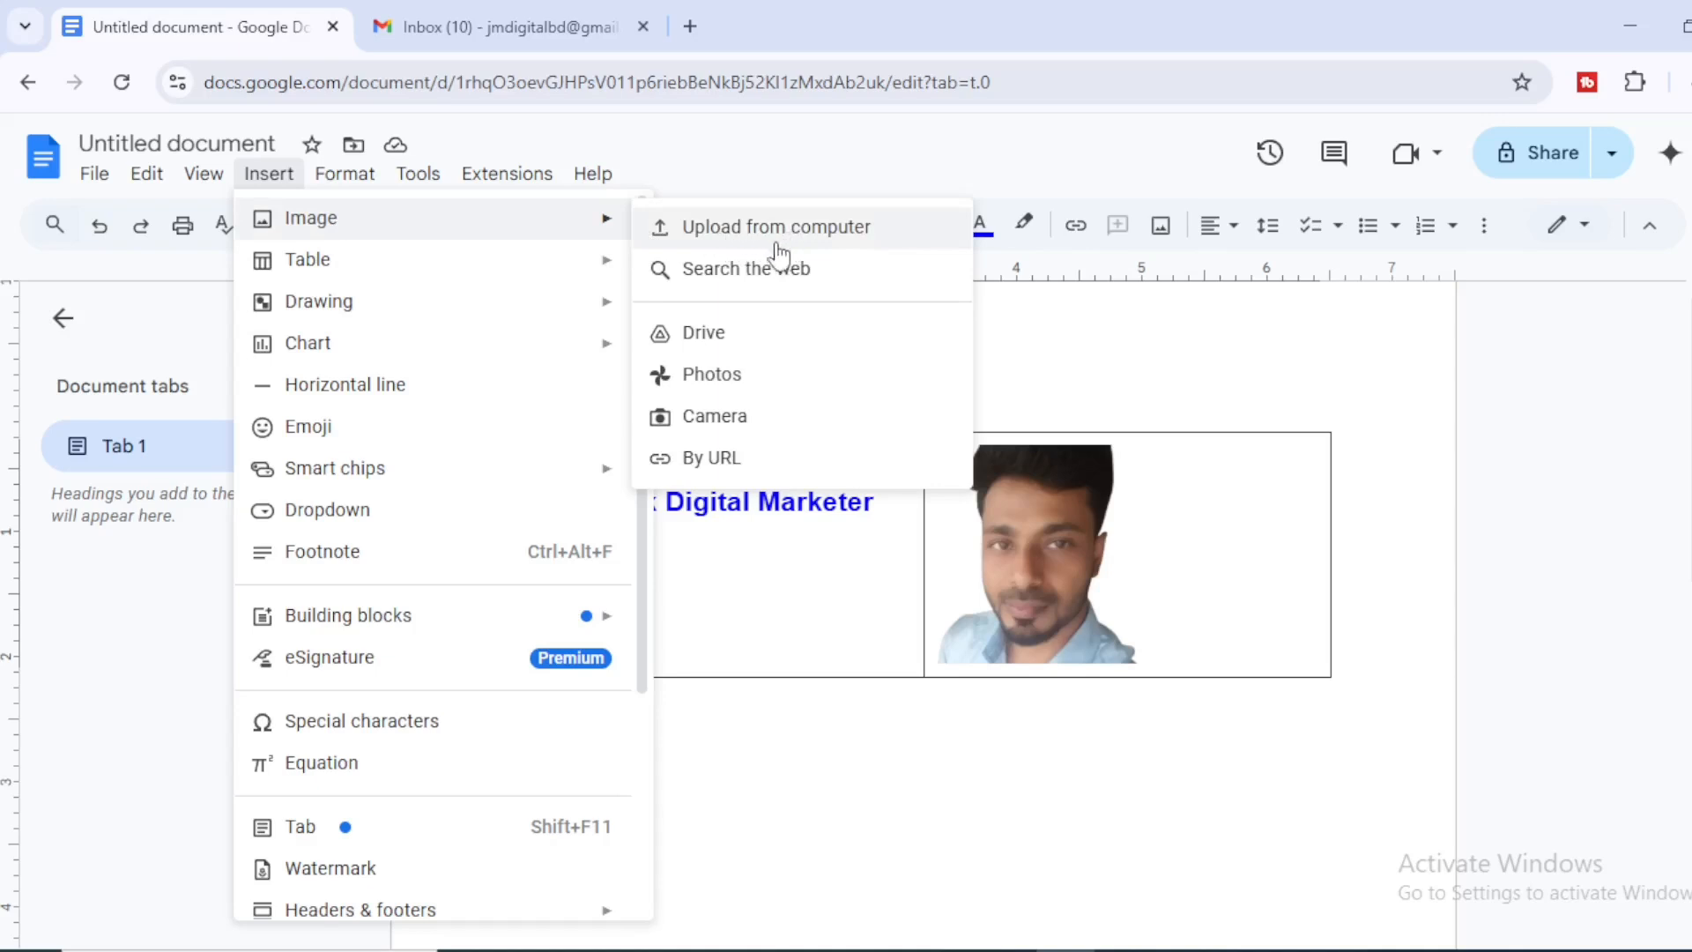
click(718, 231)
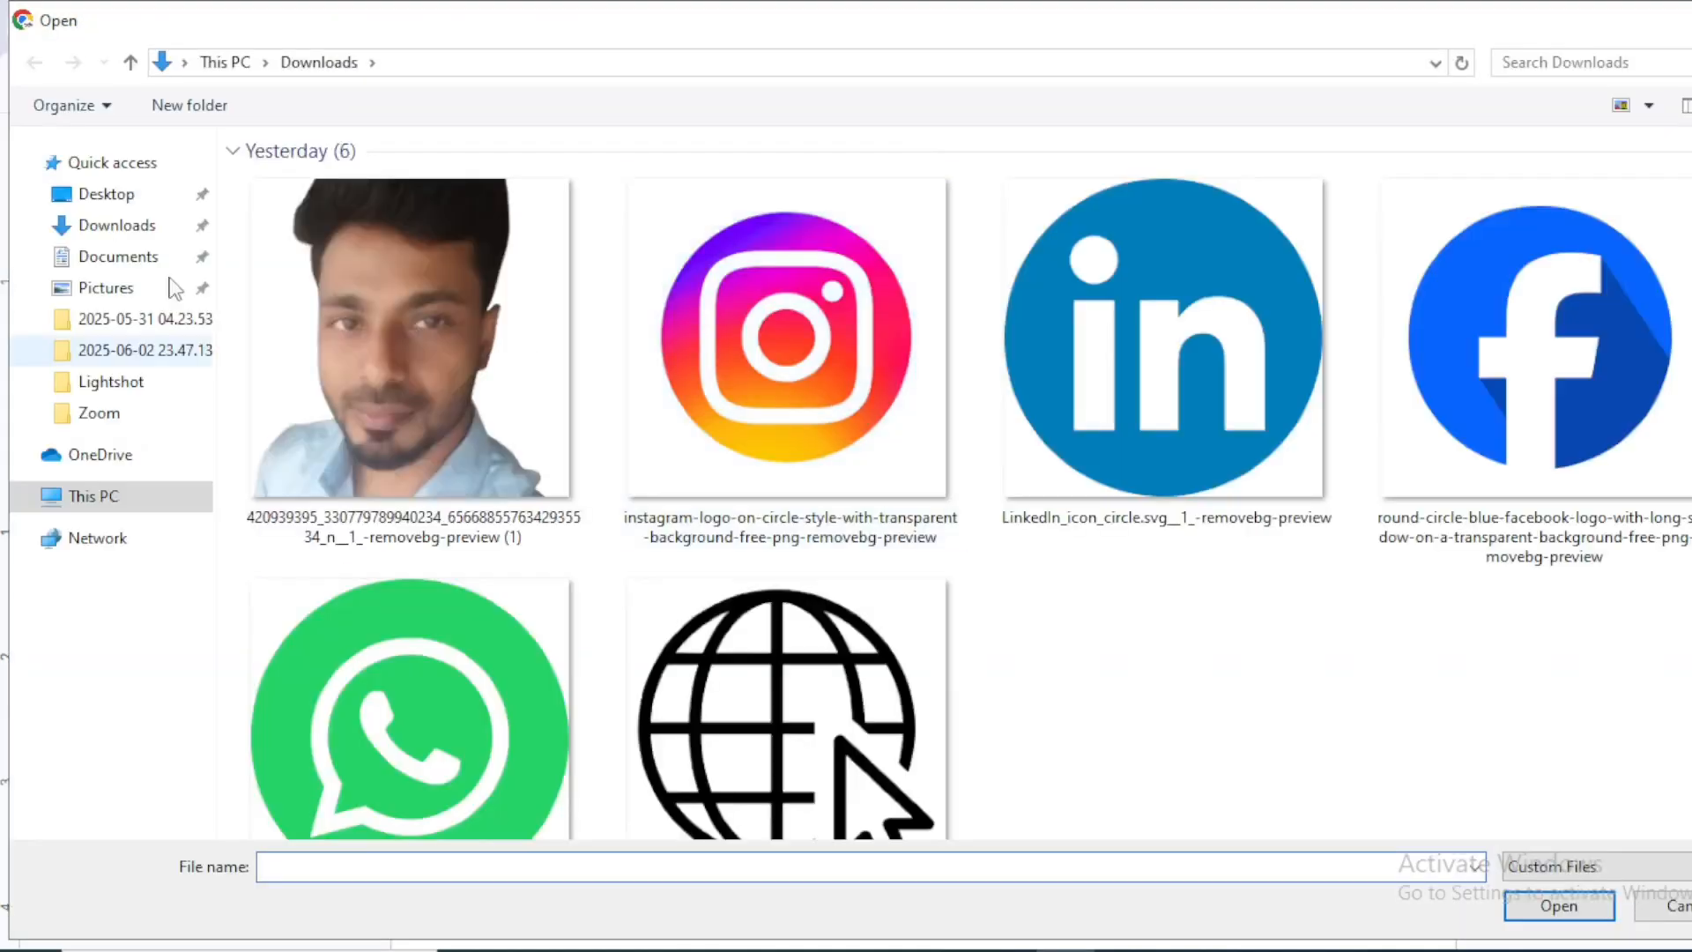
click(859, 736)
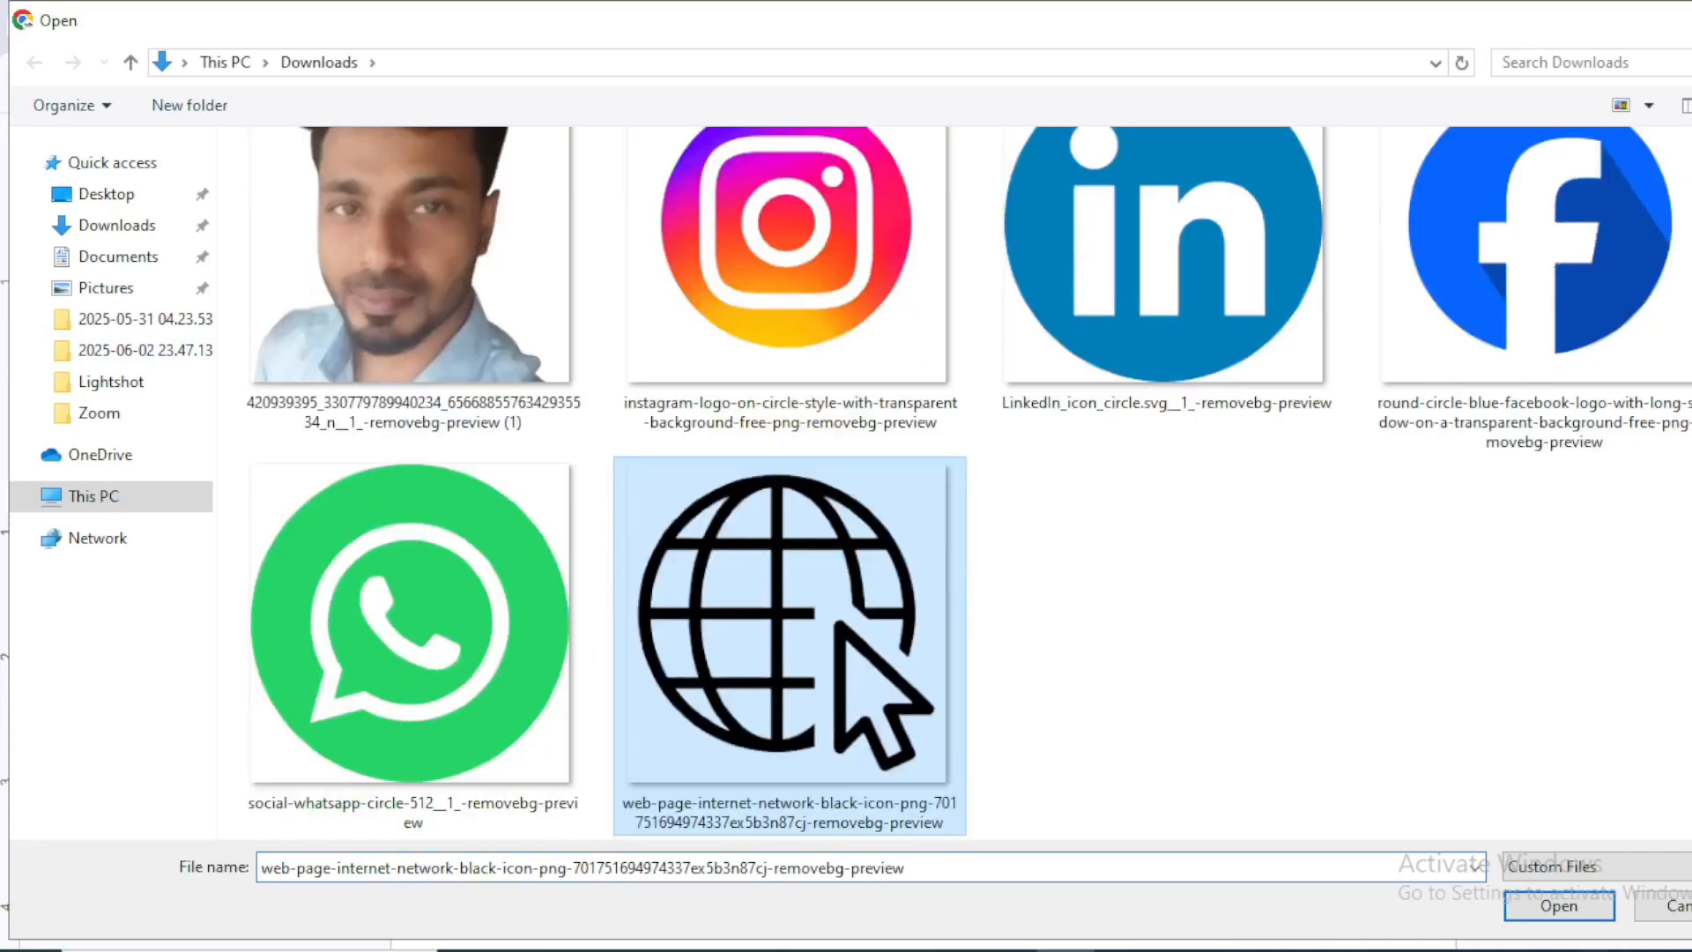
click(1559, 905)
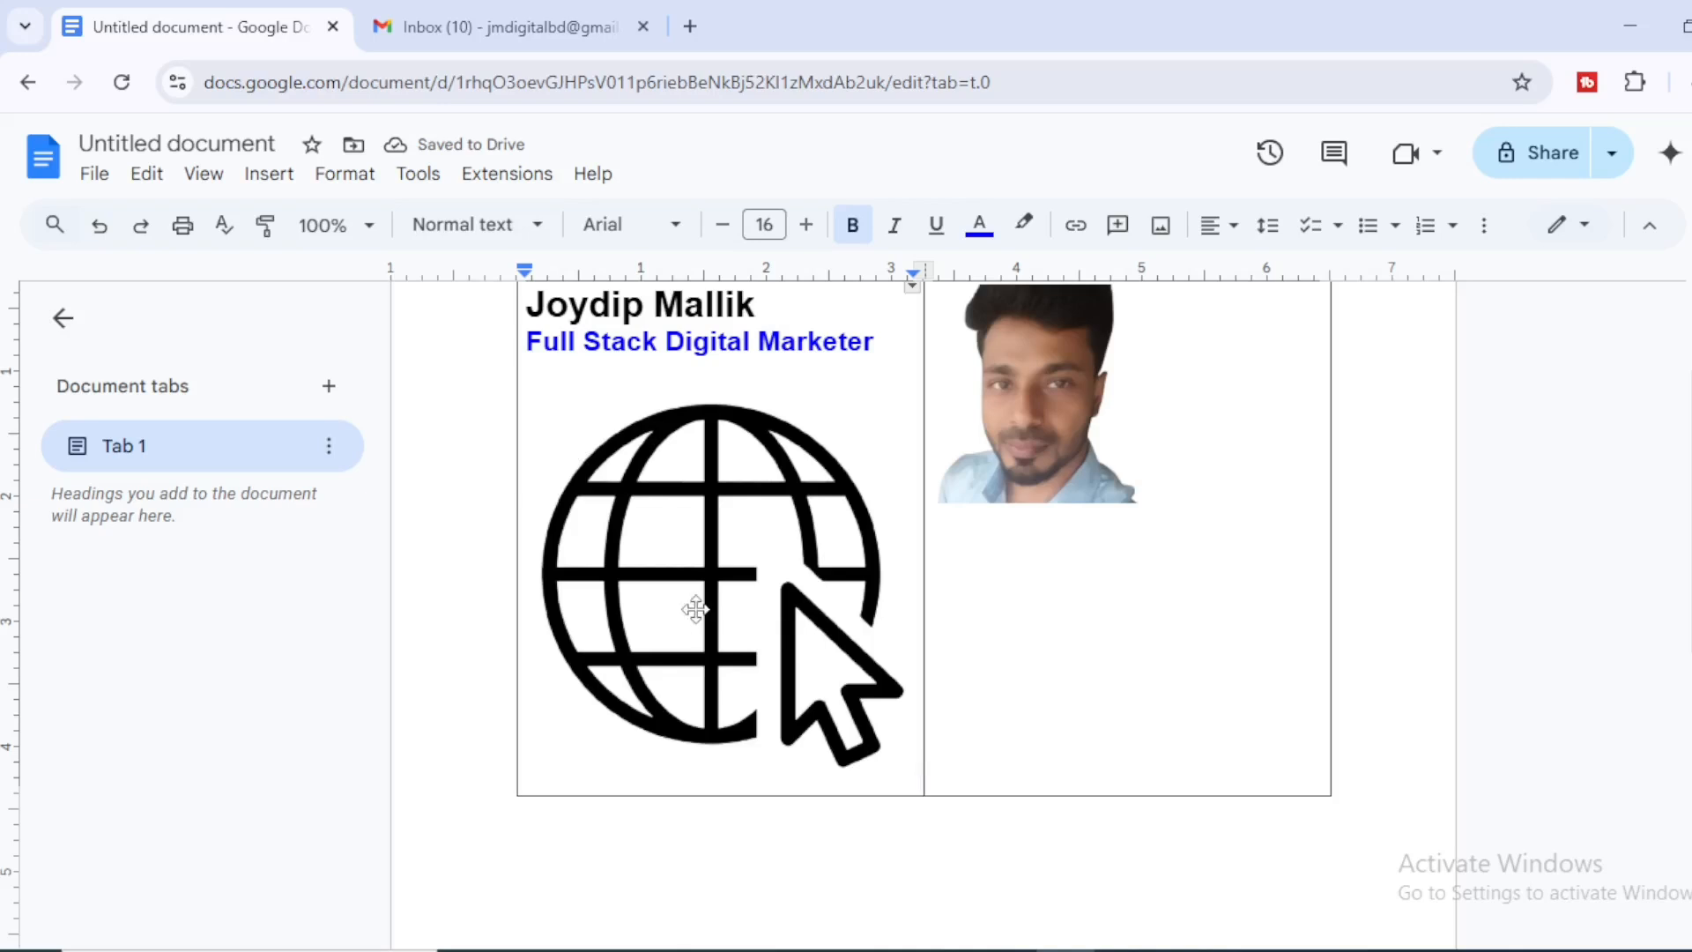
click(695, 609)
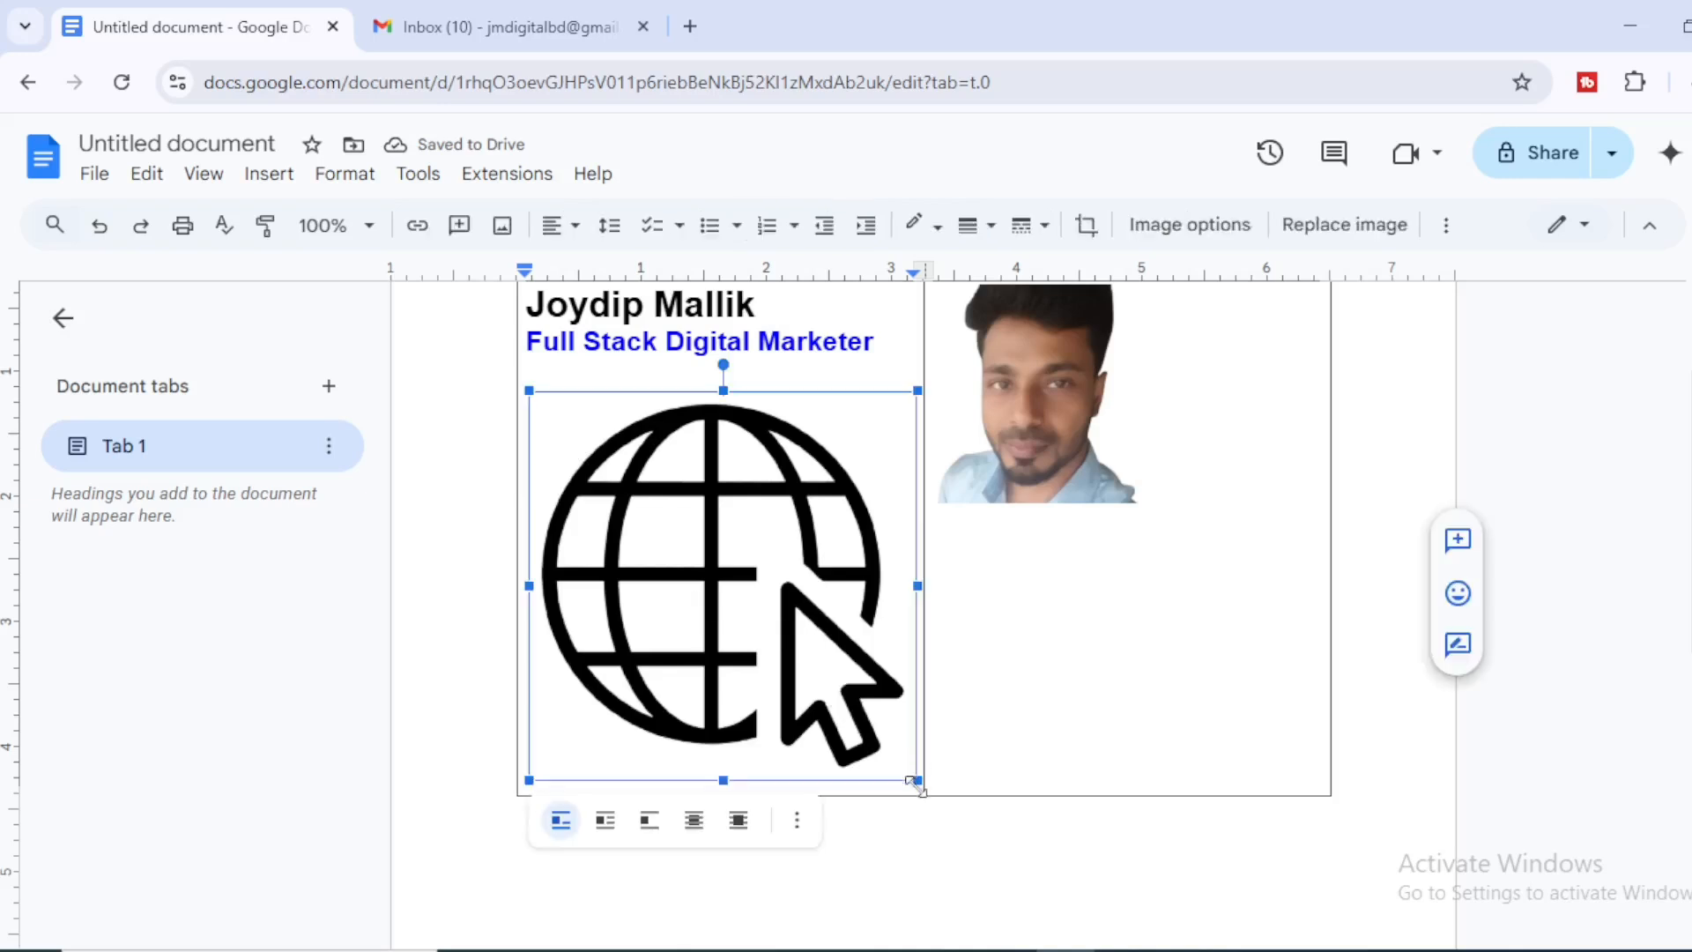
drag(917, 782, 575, 381)
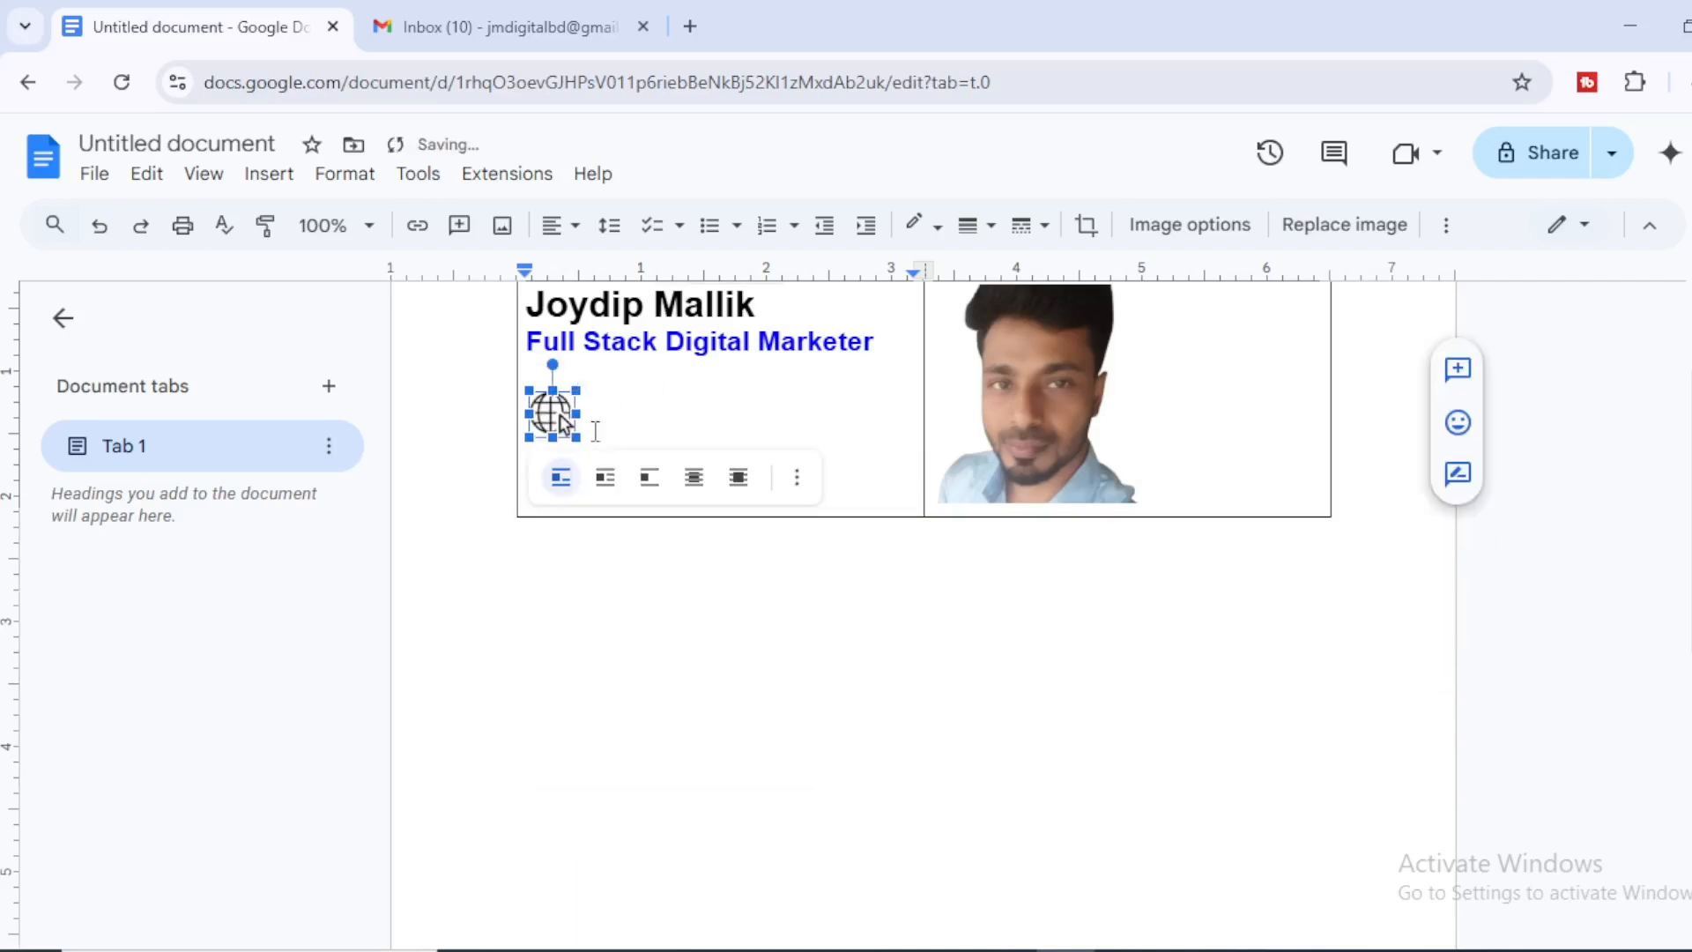
click(601, 417)
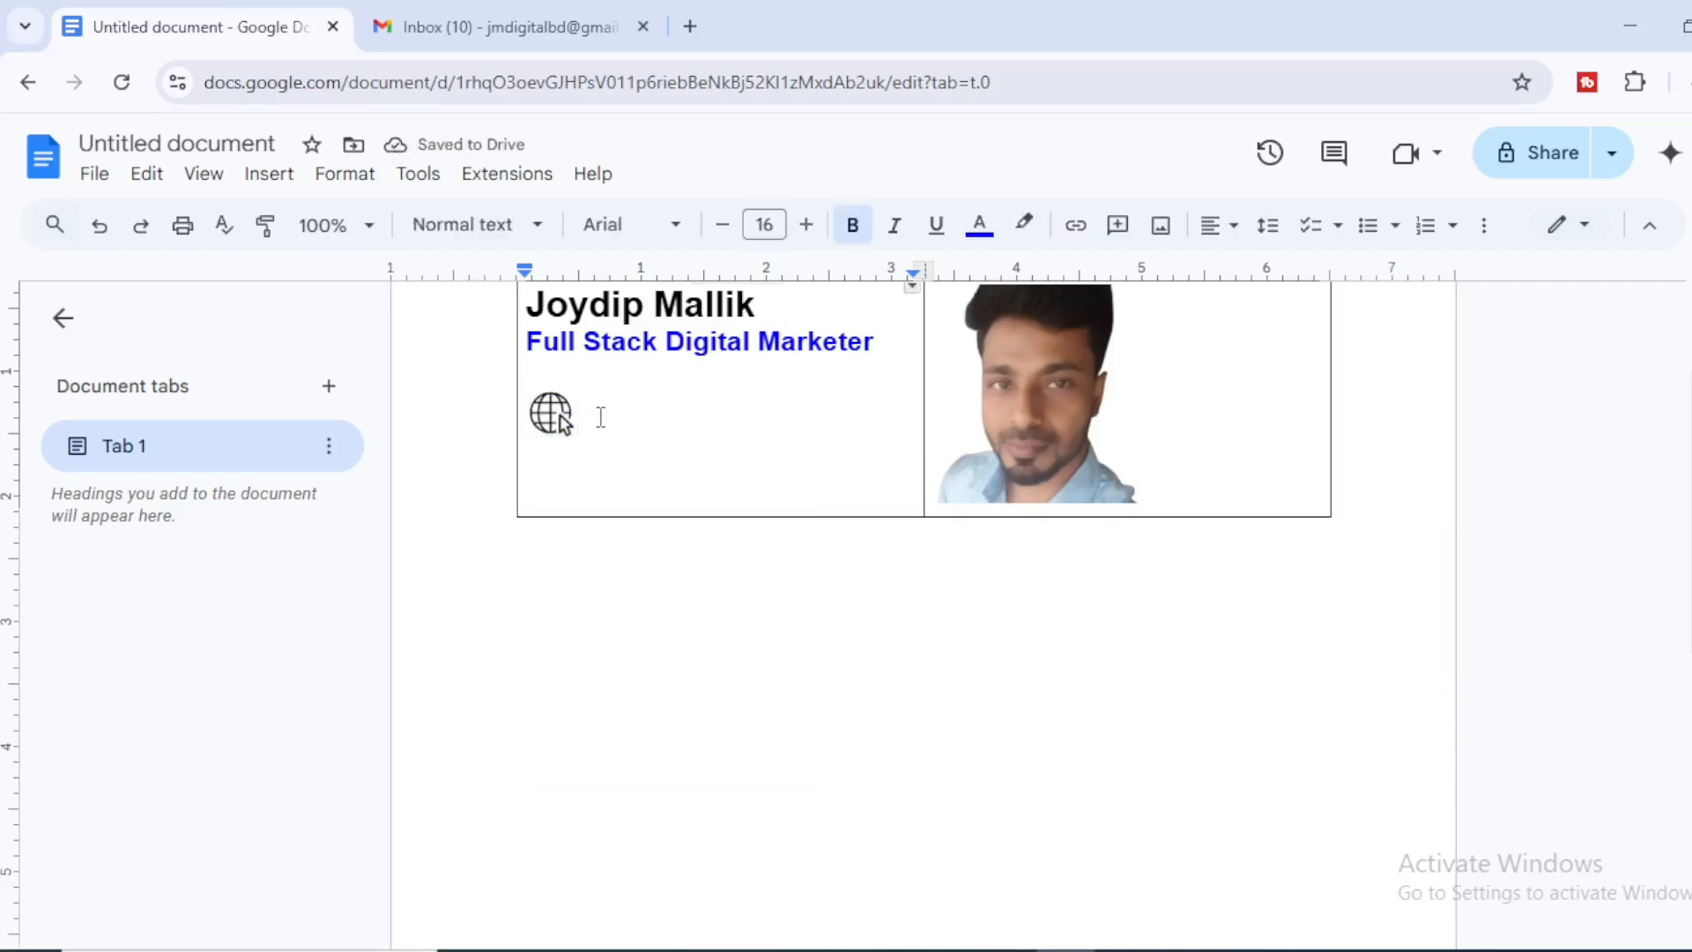
text(http://agency.joydipdigital.xyz/)
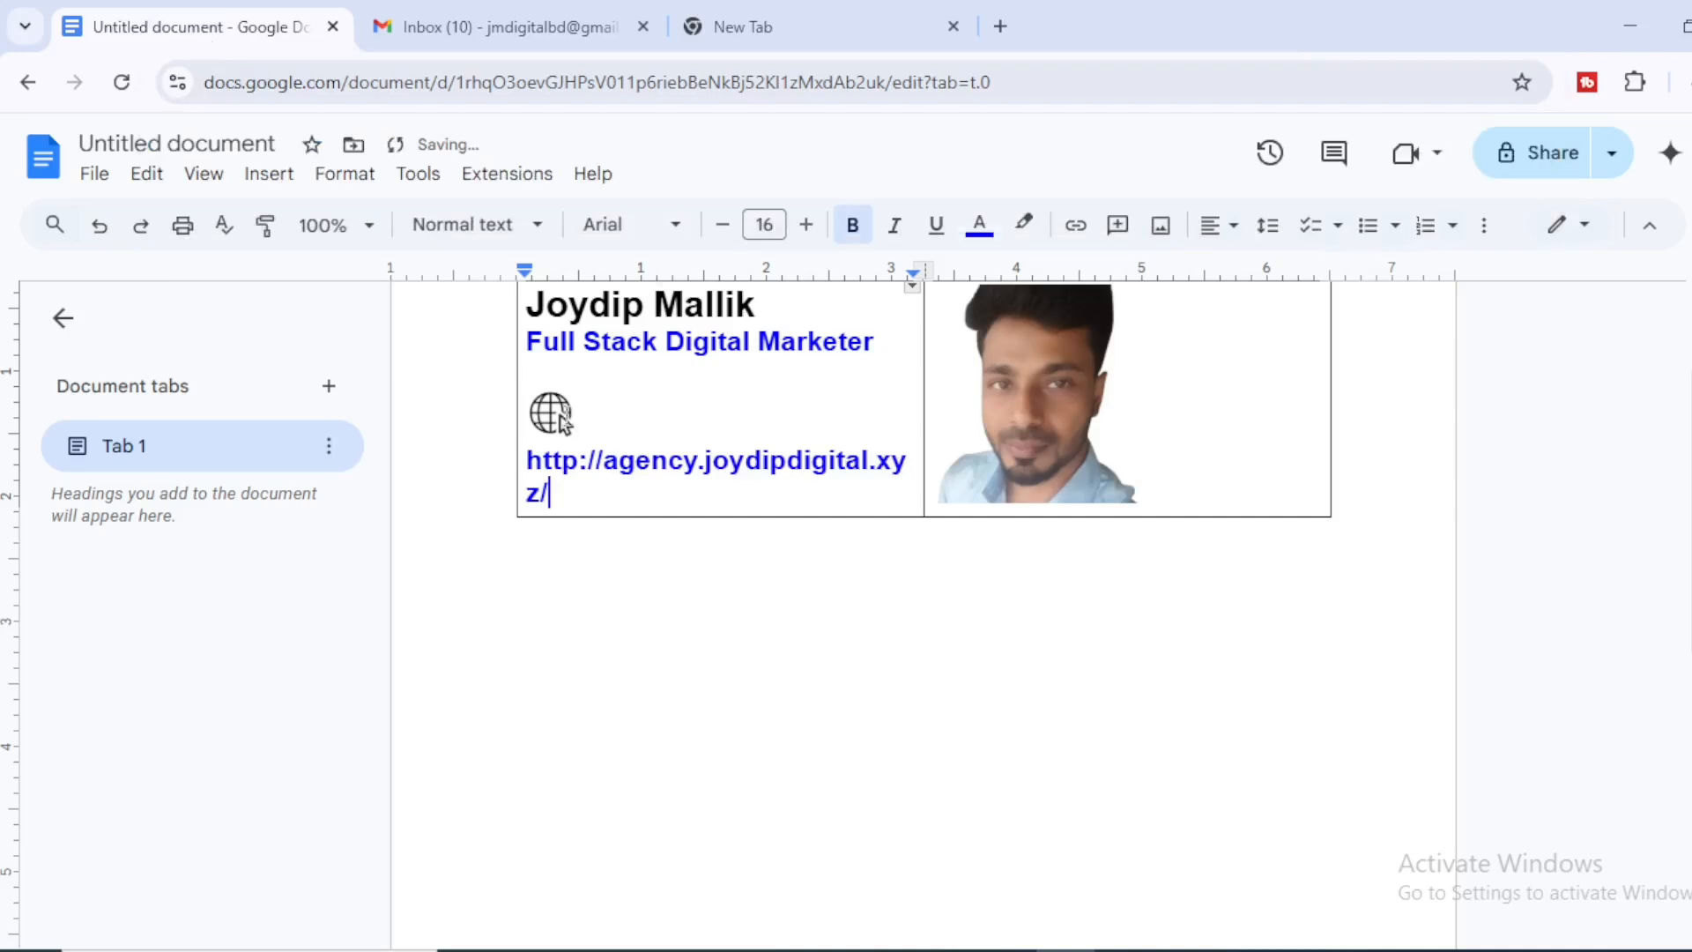
drag(527, 460, 604, 496)
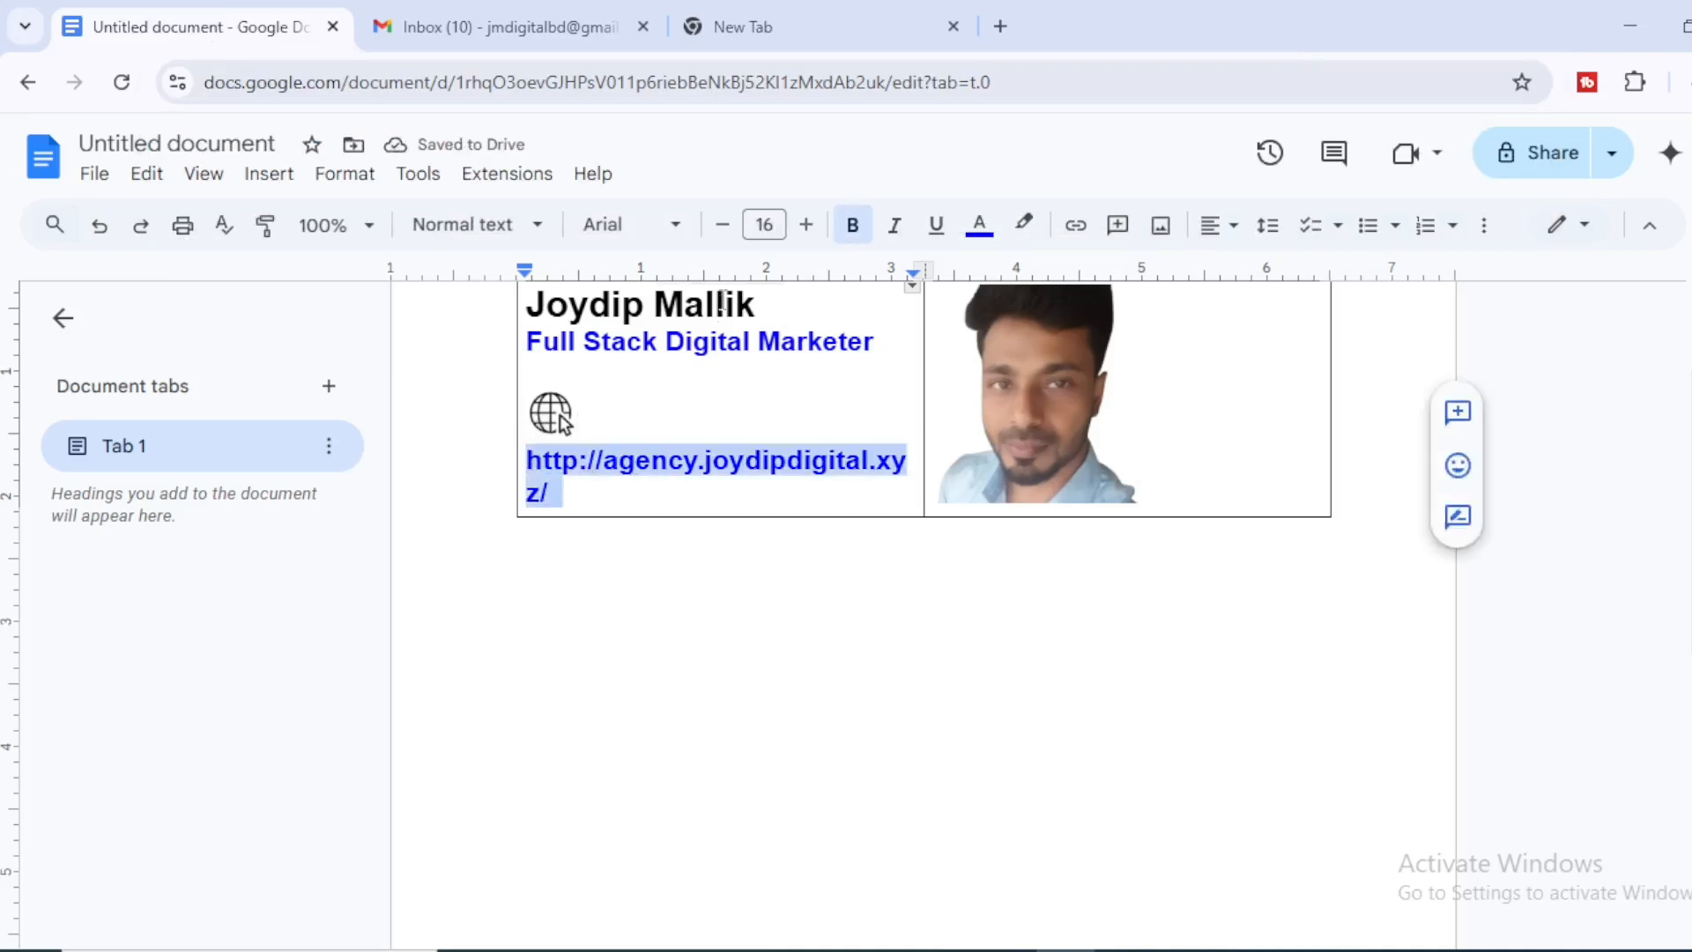
click(722, 228)
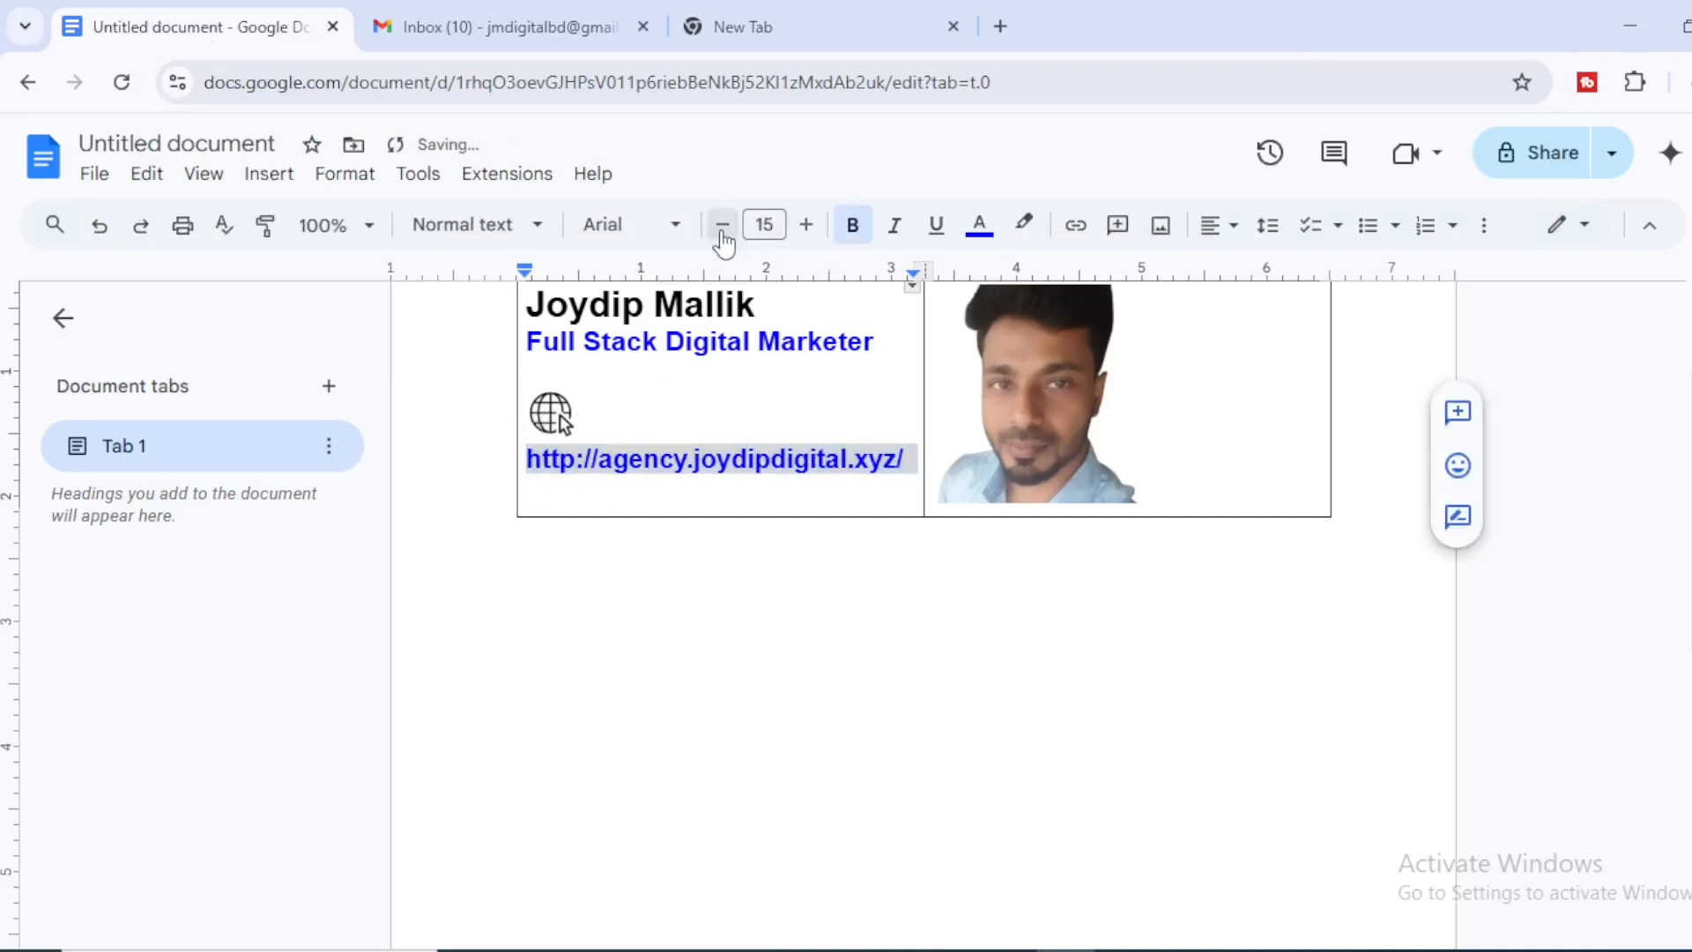
click(721, 229)
click(721, 229)
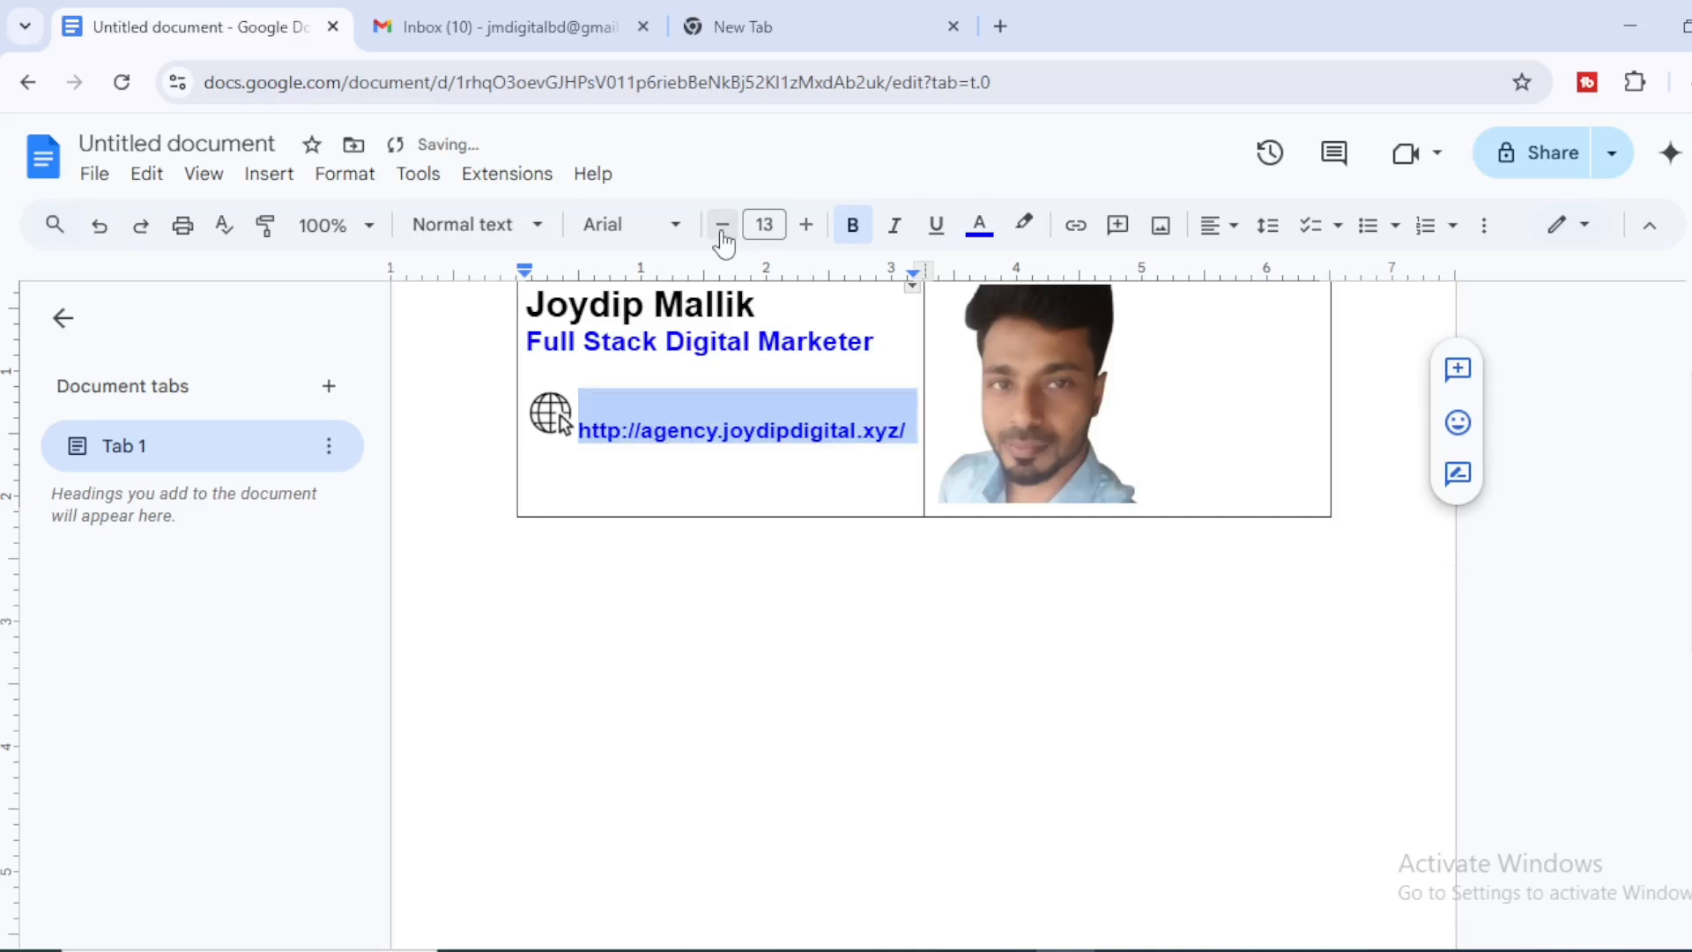
Change the text colour of the website address to black.
click(979, 226)
click(989, 282)
click(552, 412)
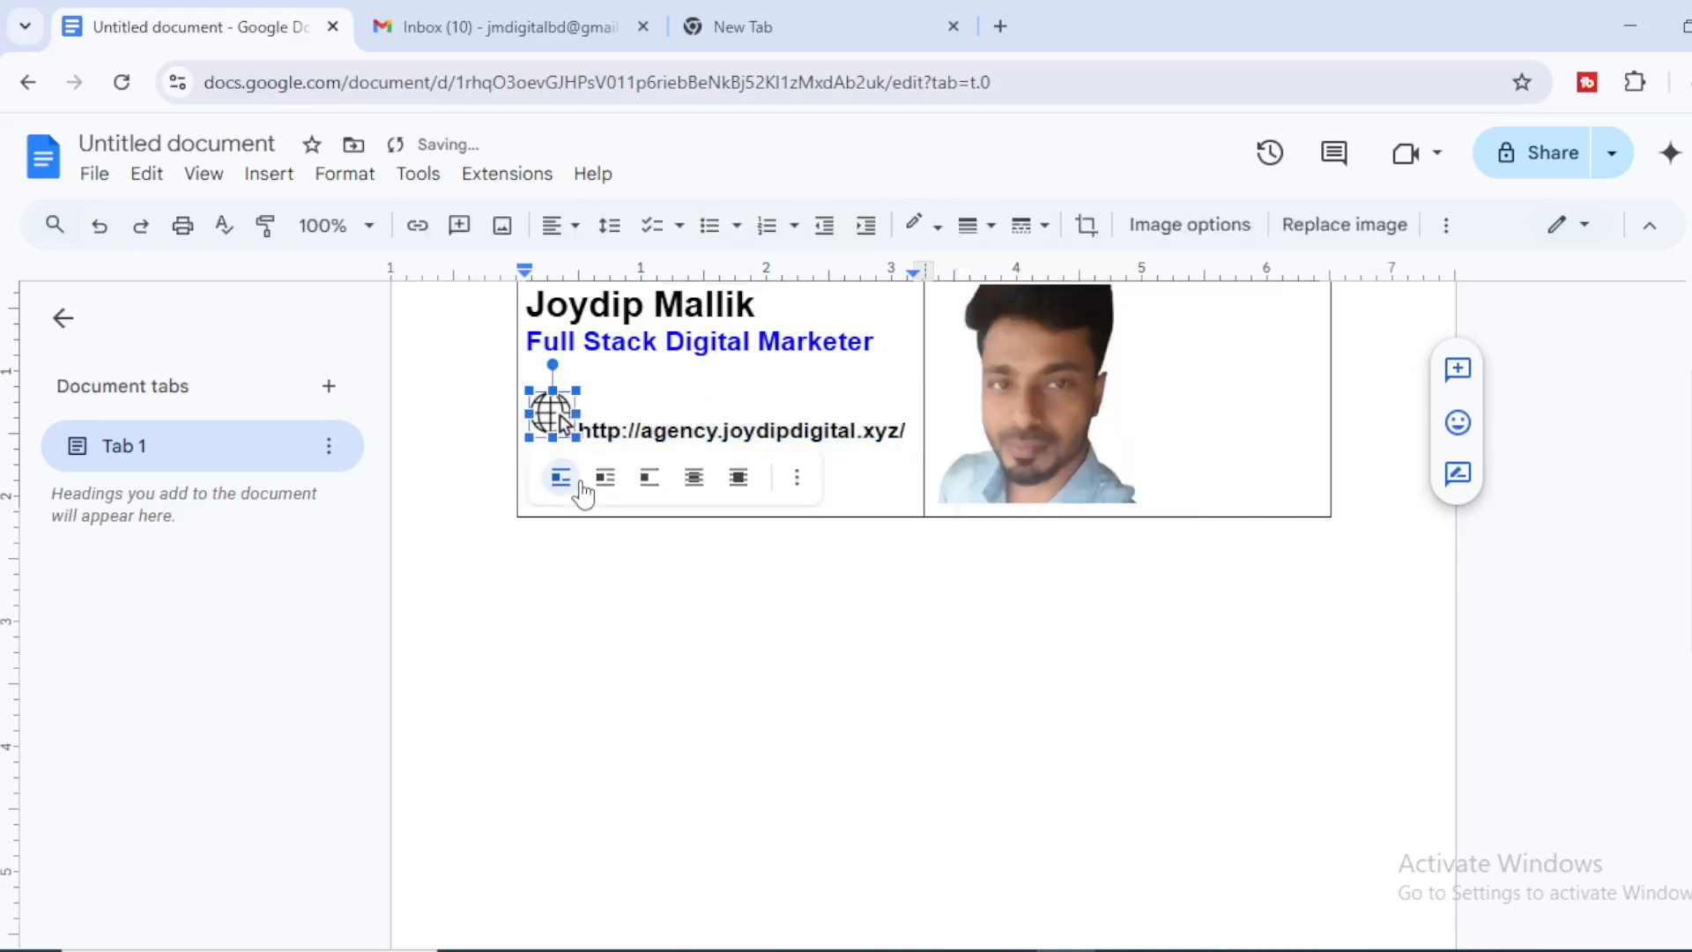
click(916, 430)
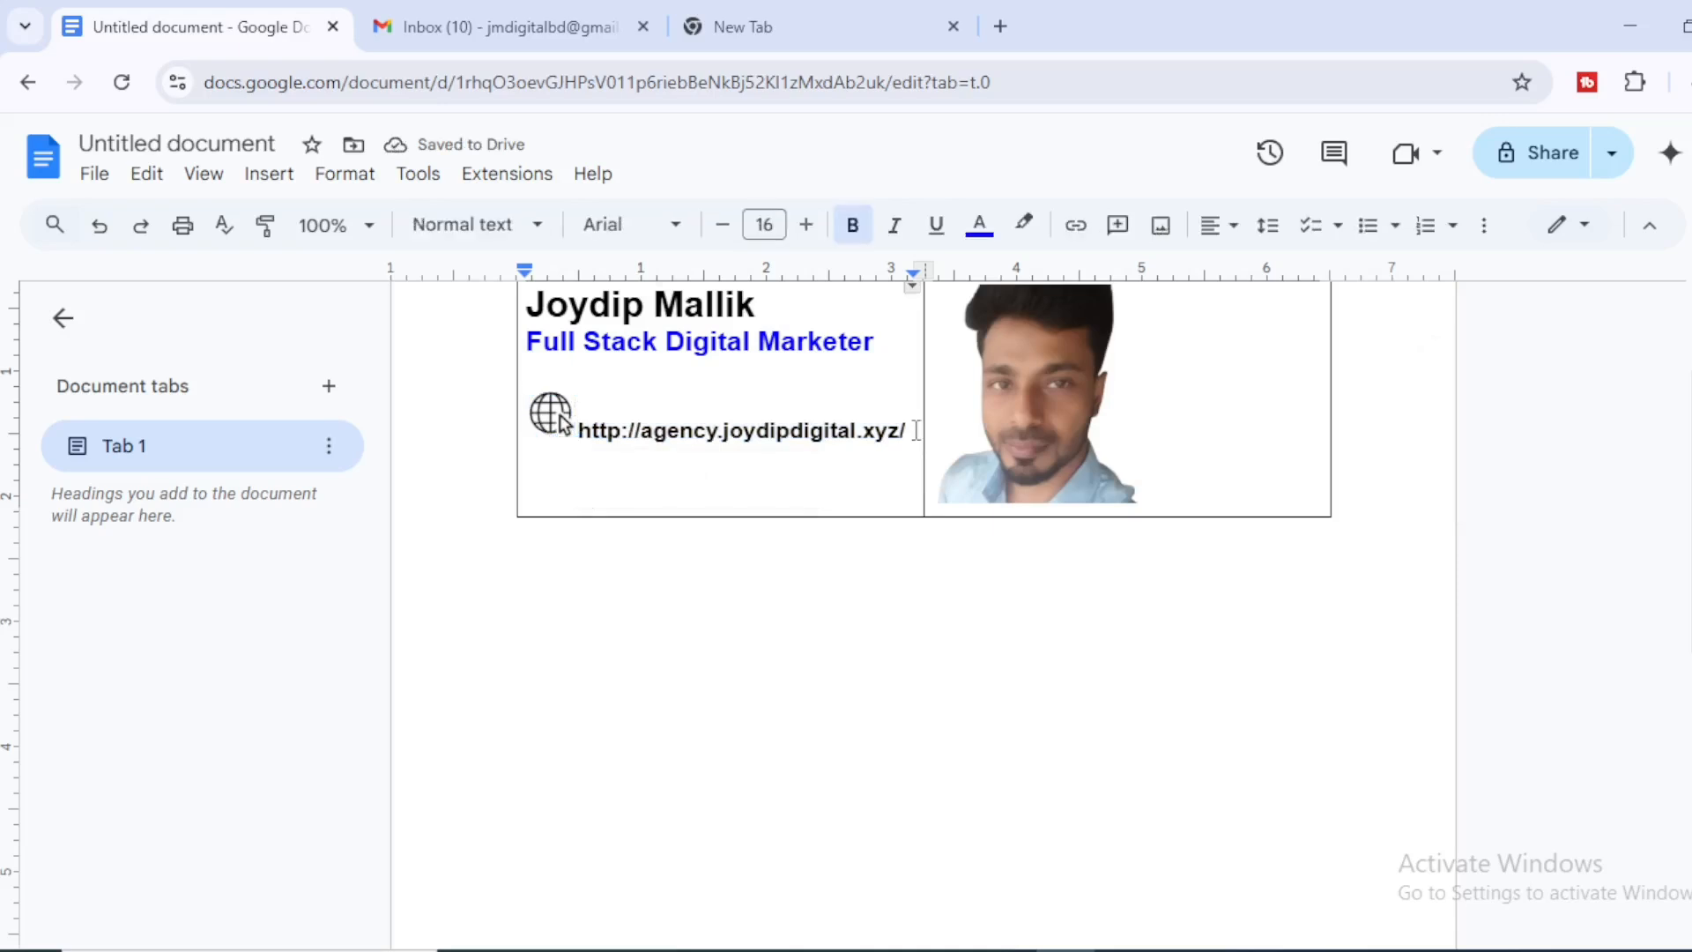
Insert the downloaded round blue Facebook logo on a new line below the website address and shrink it to about 0.4 inch wide.
key(Return)
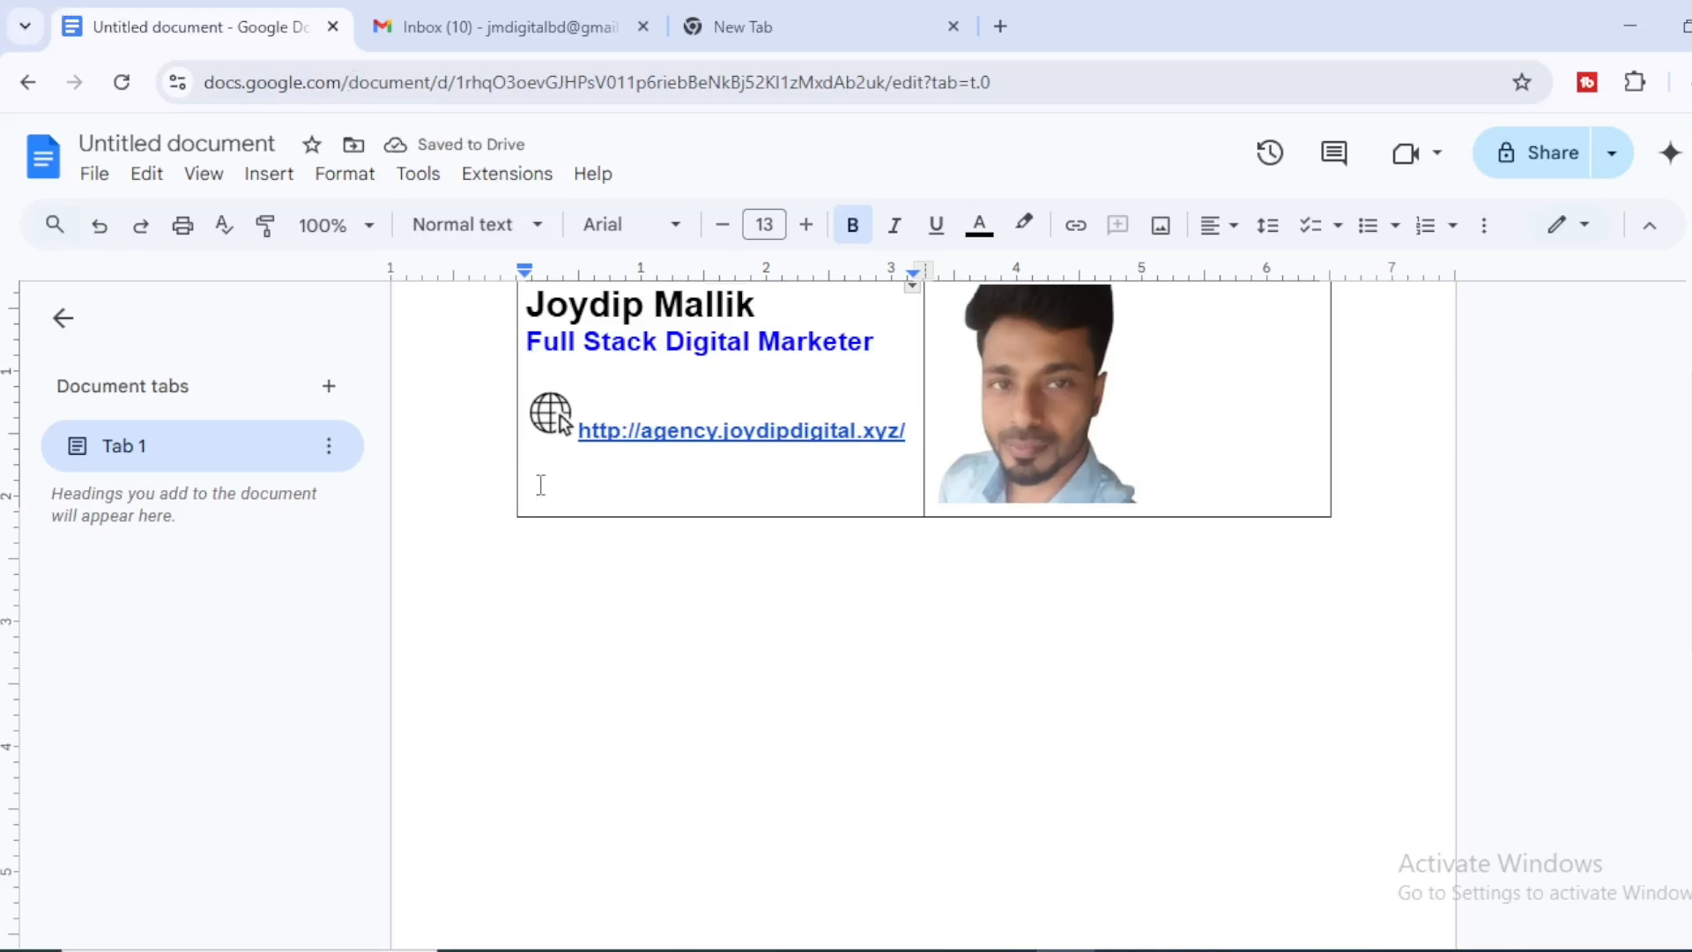
click(269, 175)
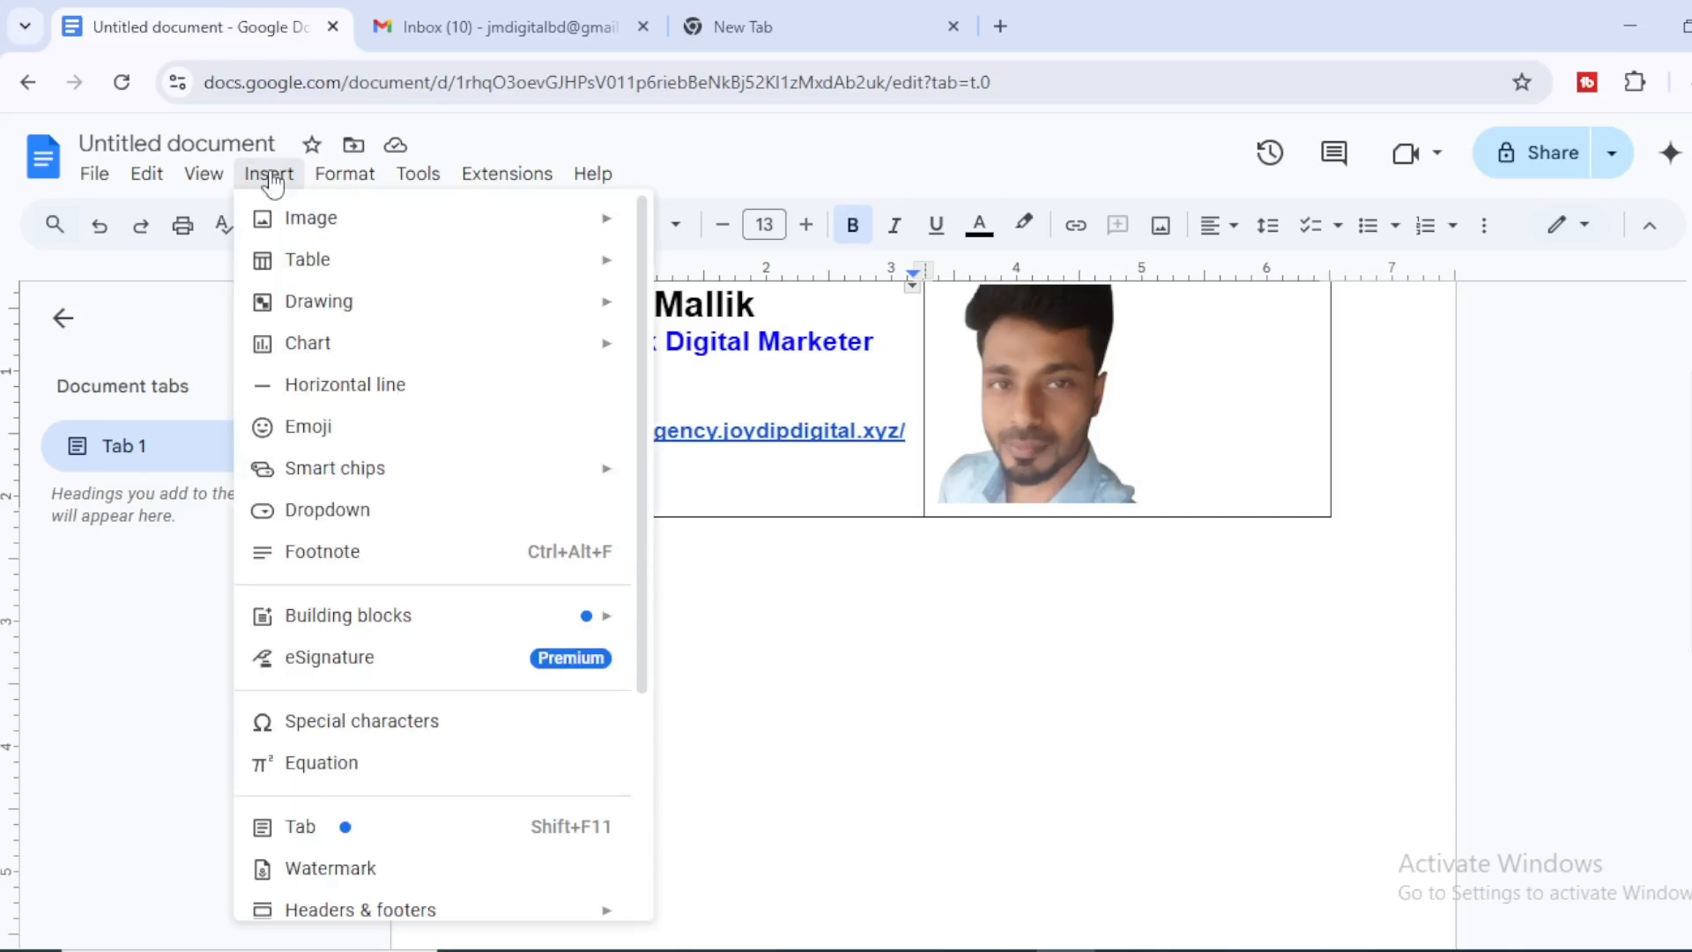
mouse_move(324, 233)
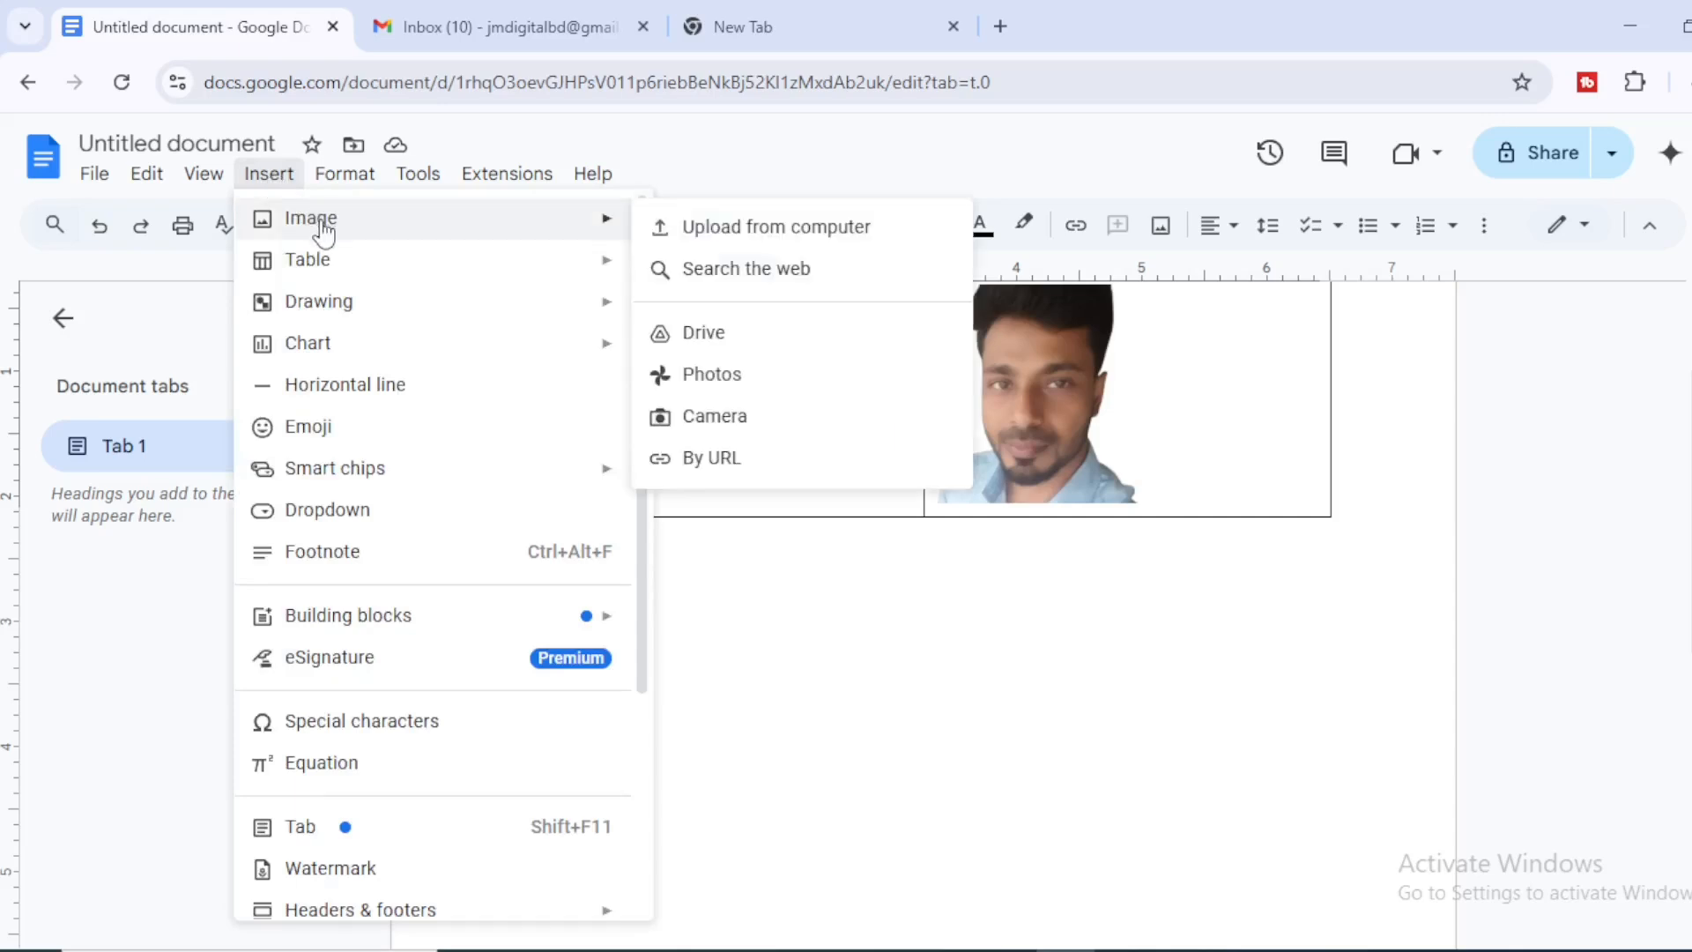
click(785, 231)
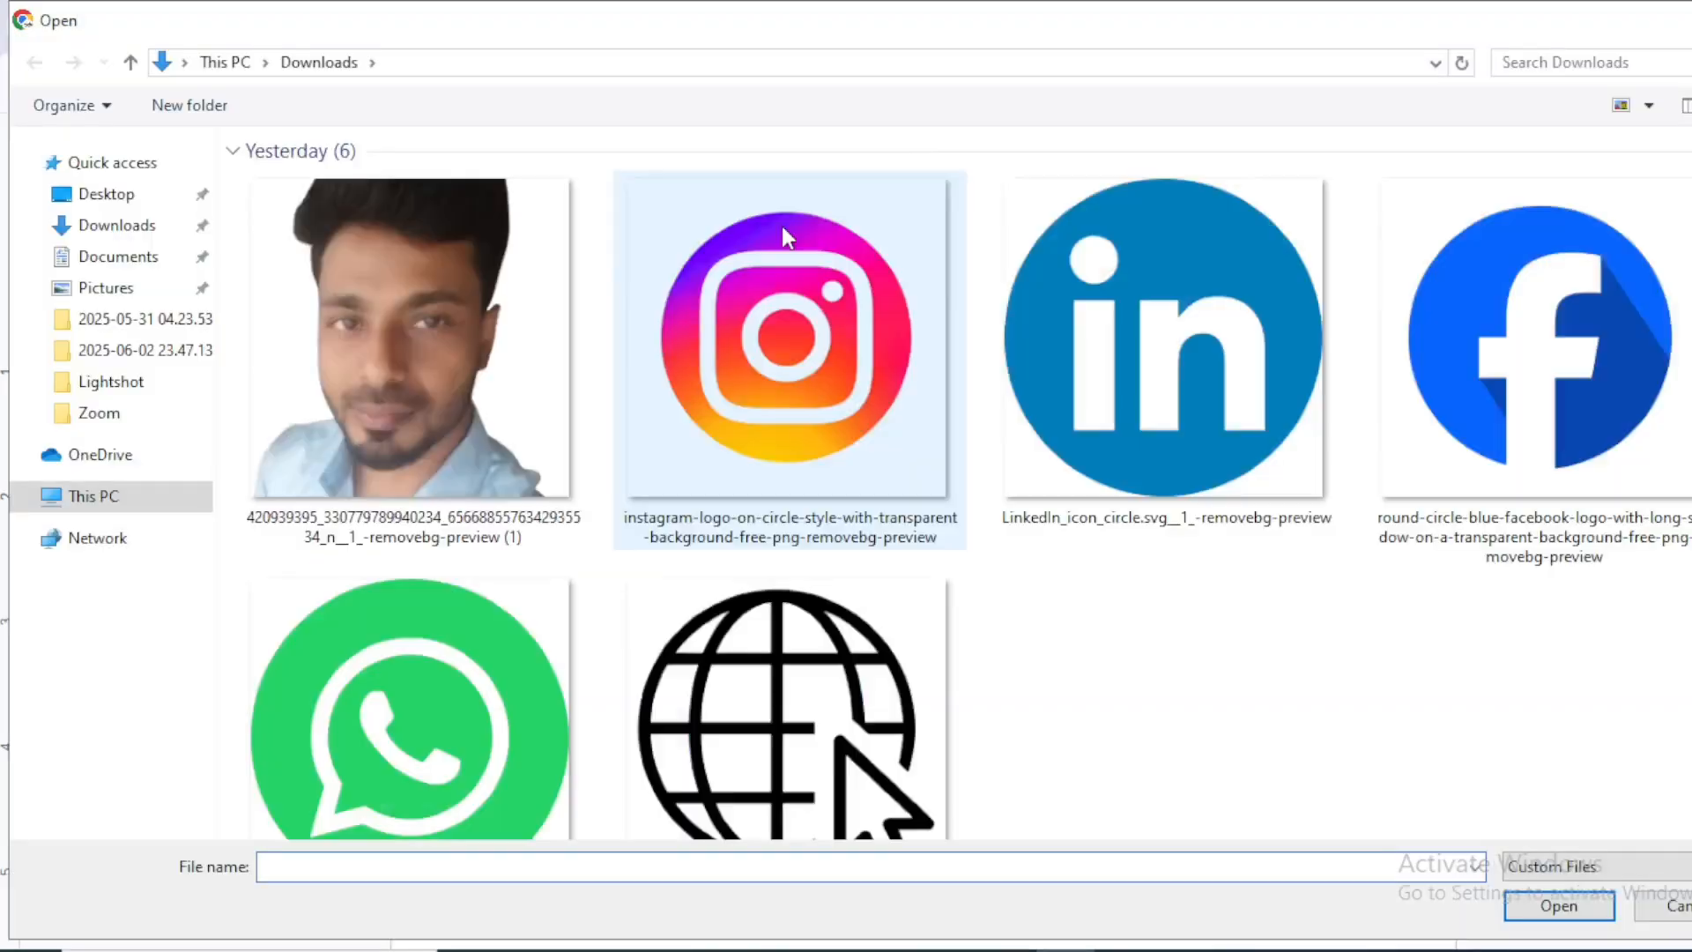
click(1510, 341)
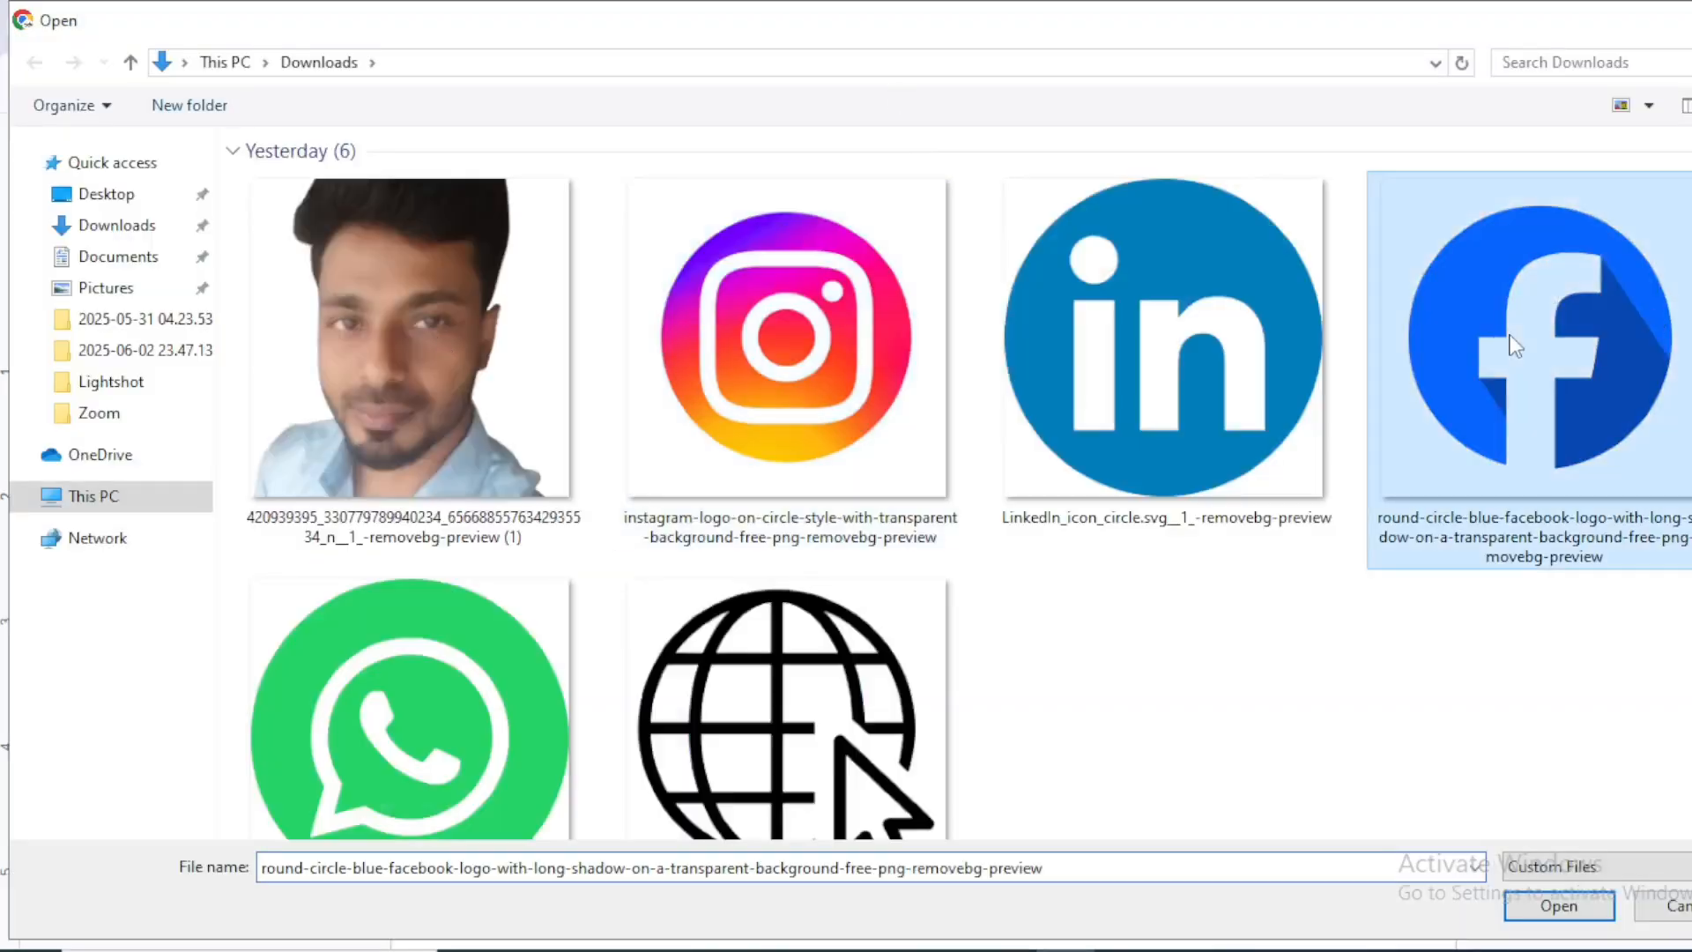
click(1549, 912)
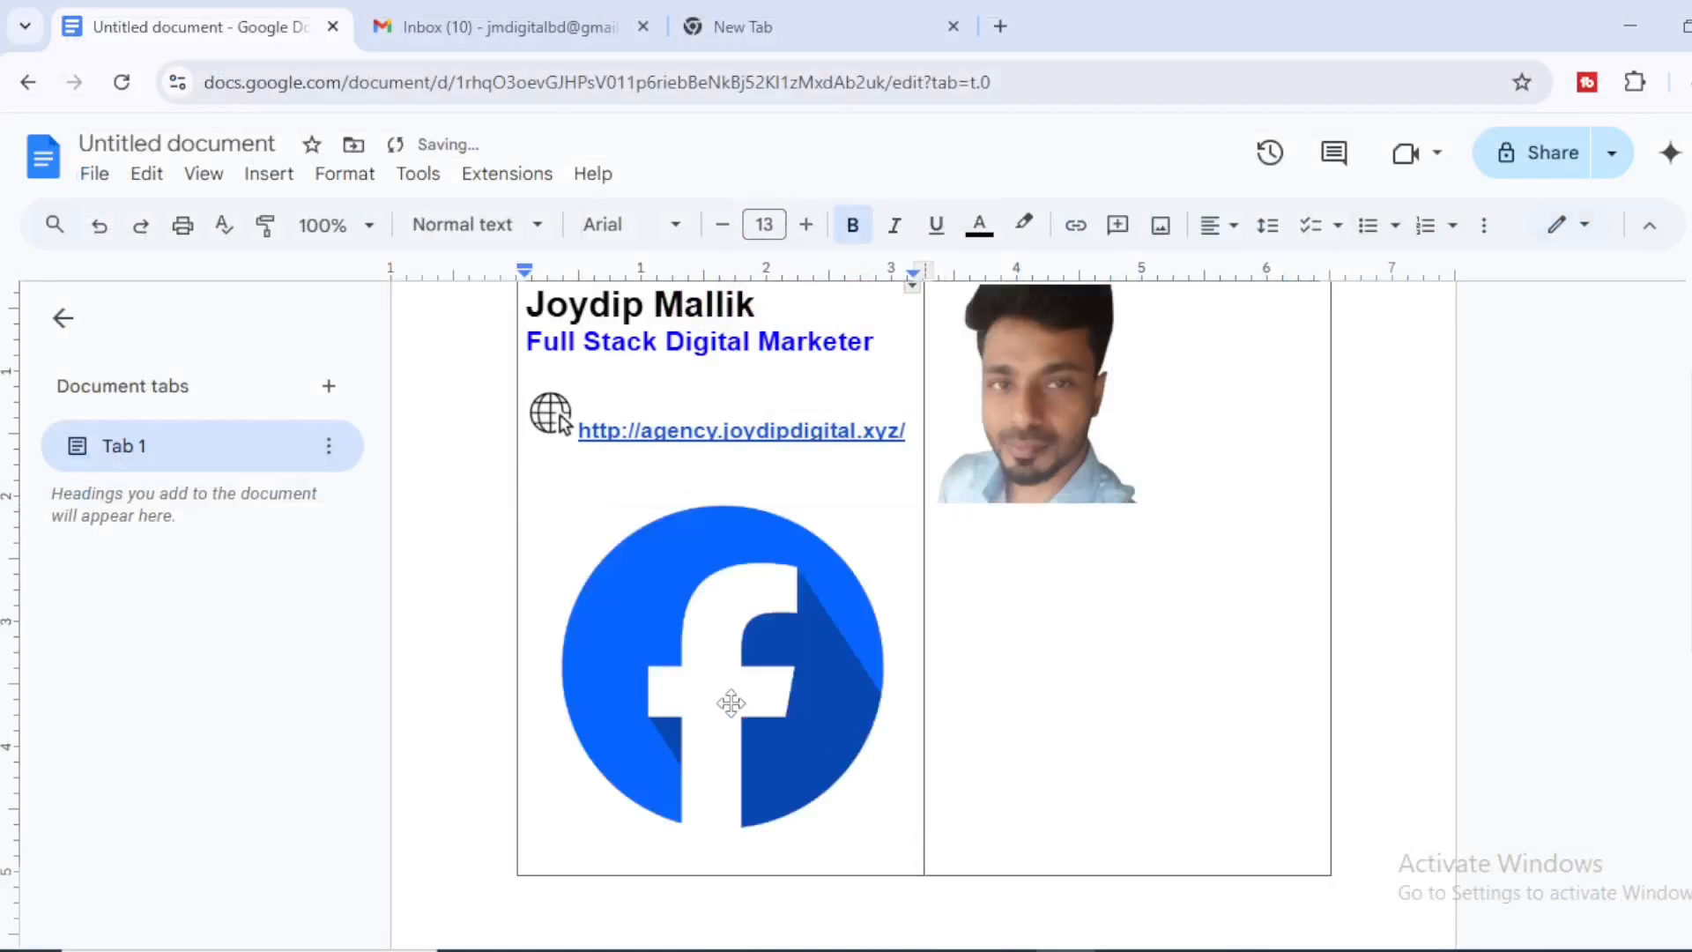
click(732, 704)
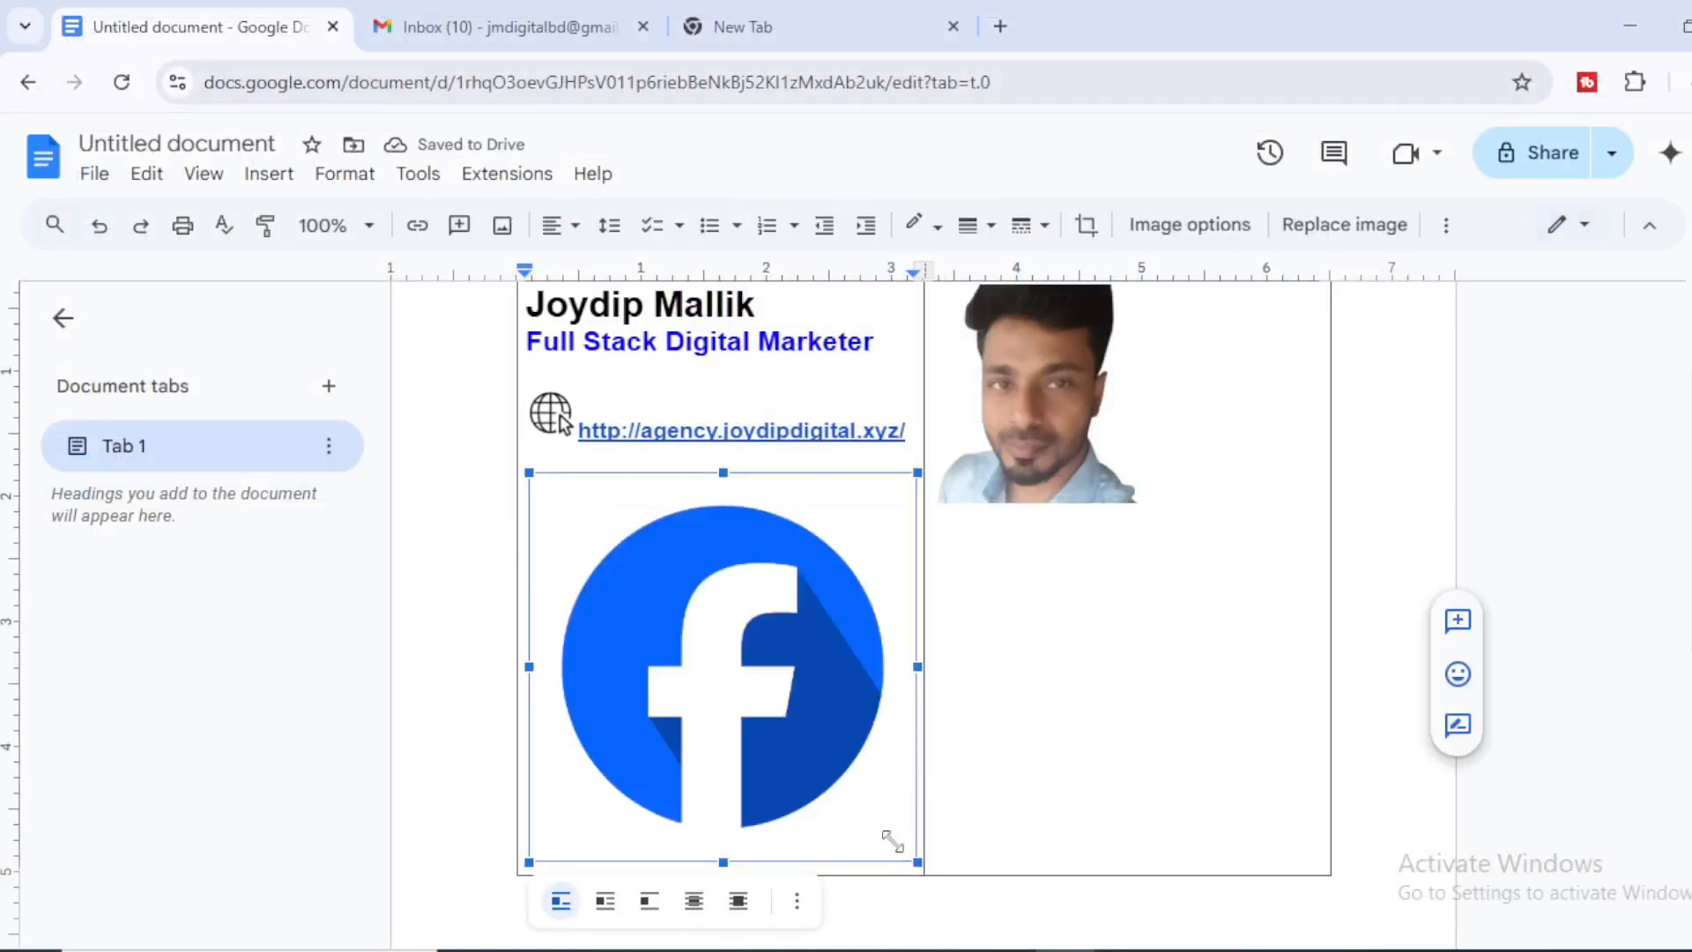
drag(892, 841, 605, 476)
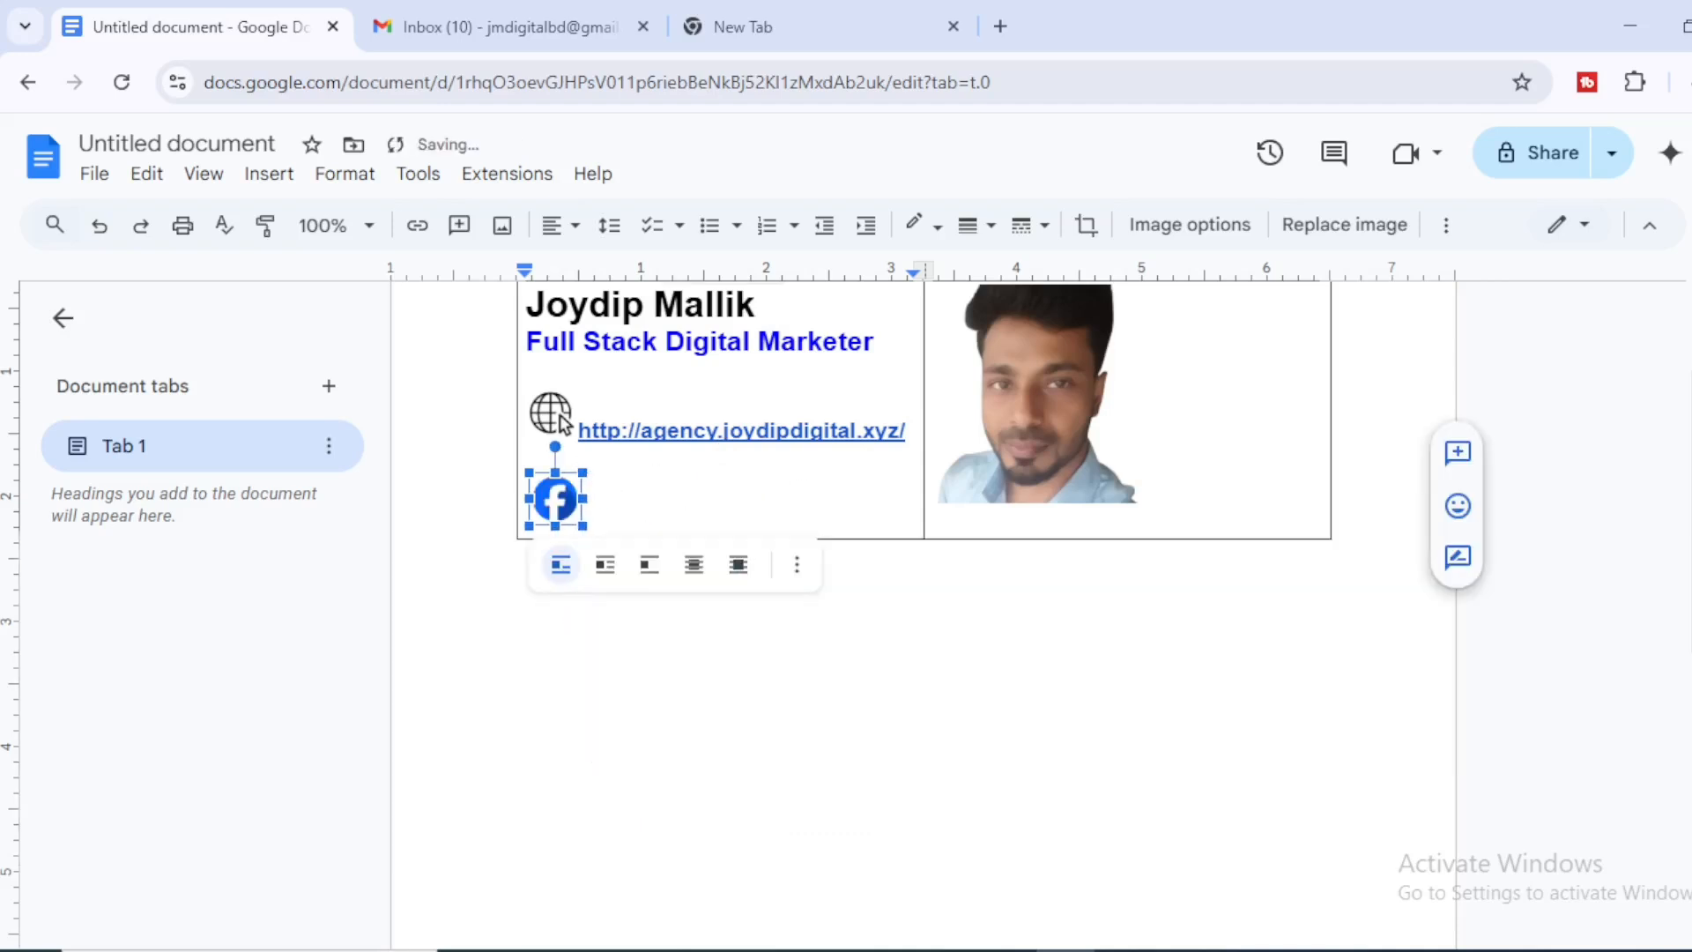
Insert the downloaded circular Instagram logo from the computer after the Facebook icon.
click(604, 503)
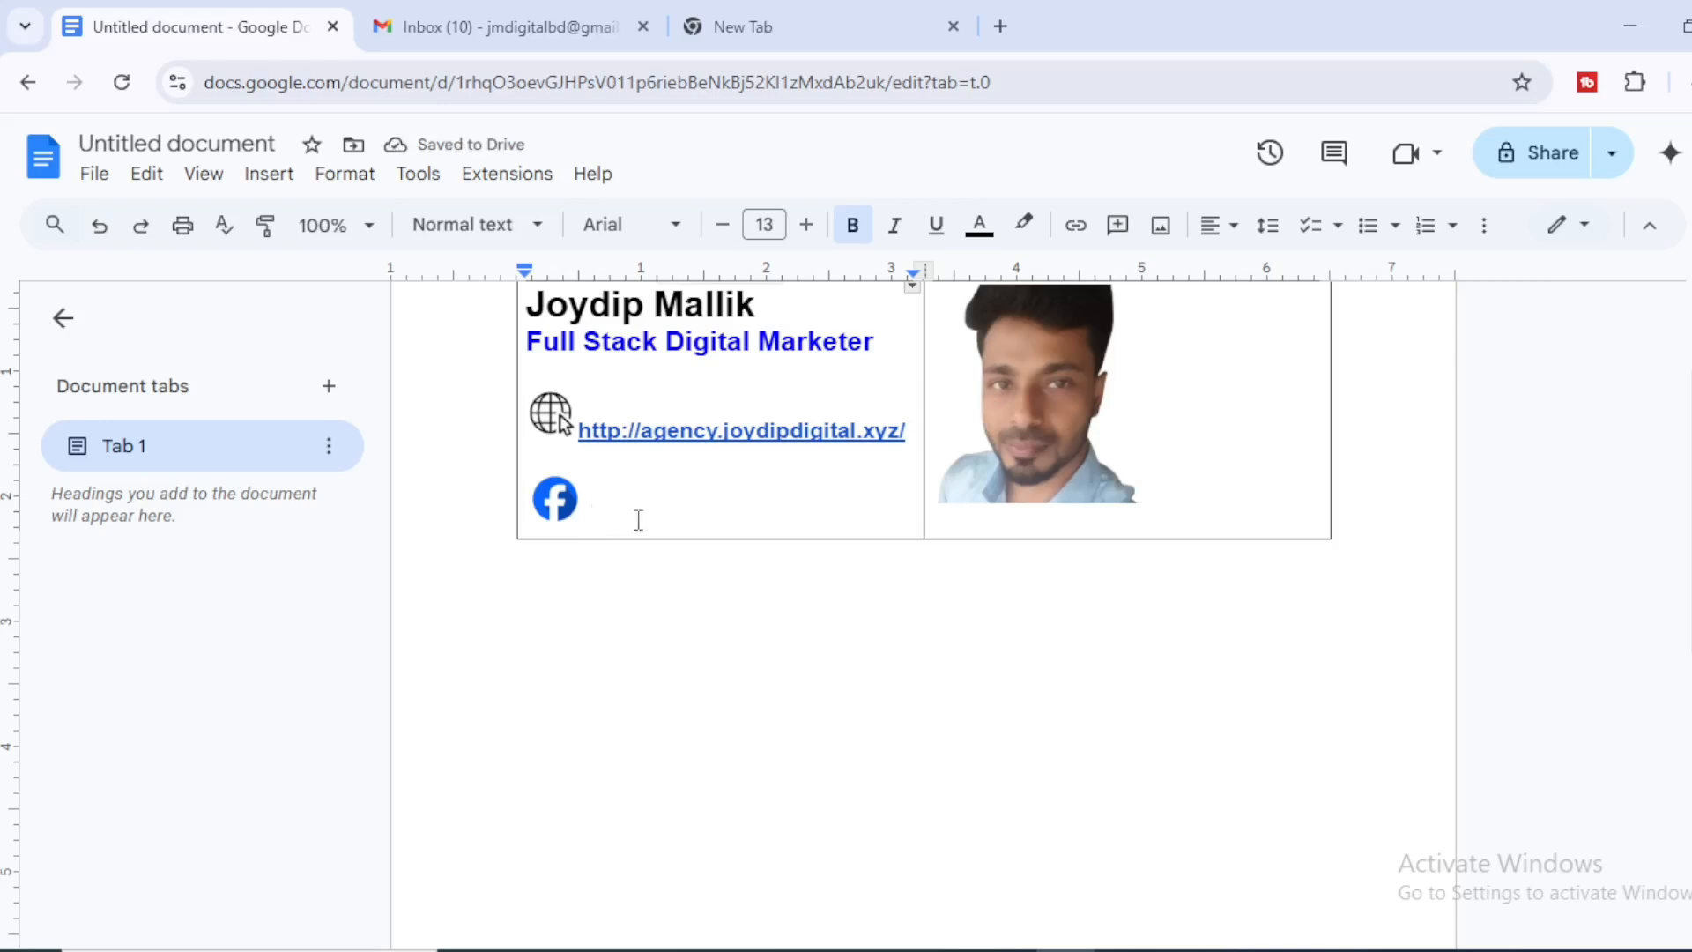
click(274, 179)
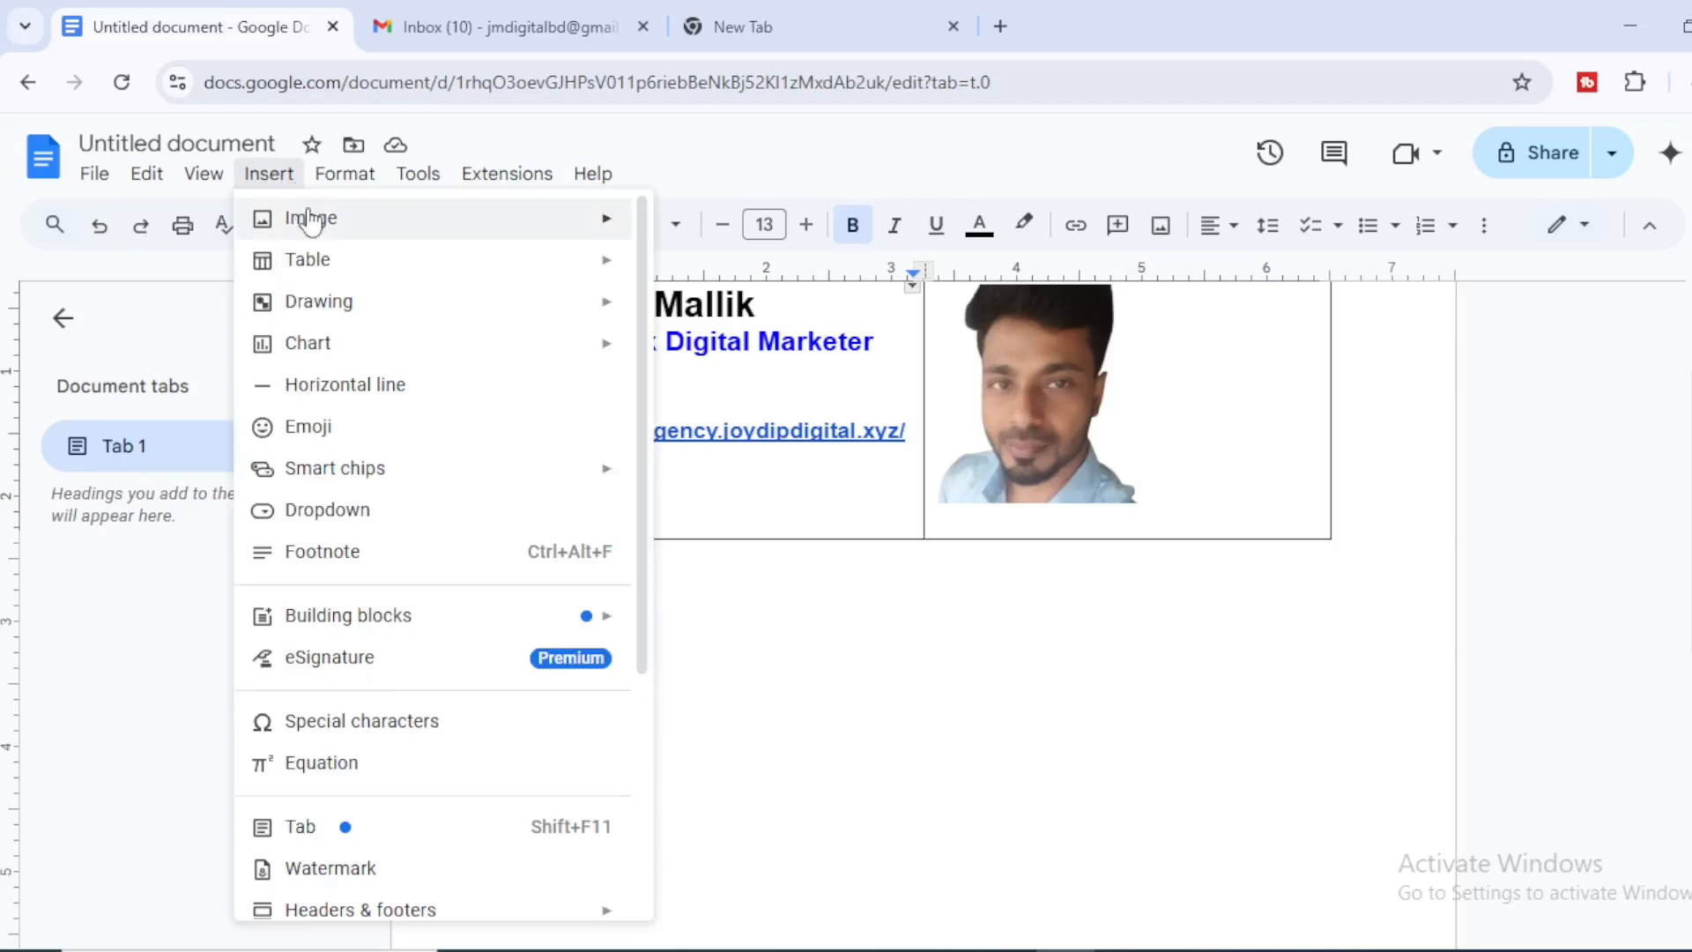
mouse_move(311, 225)
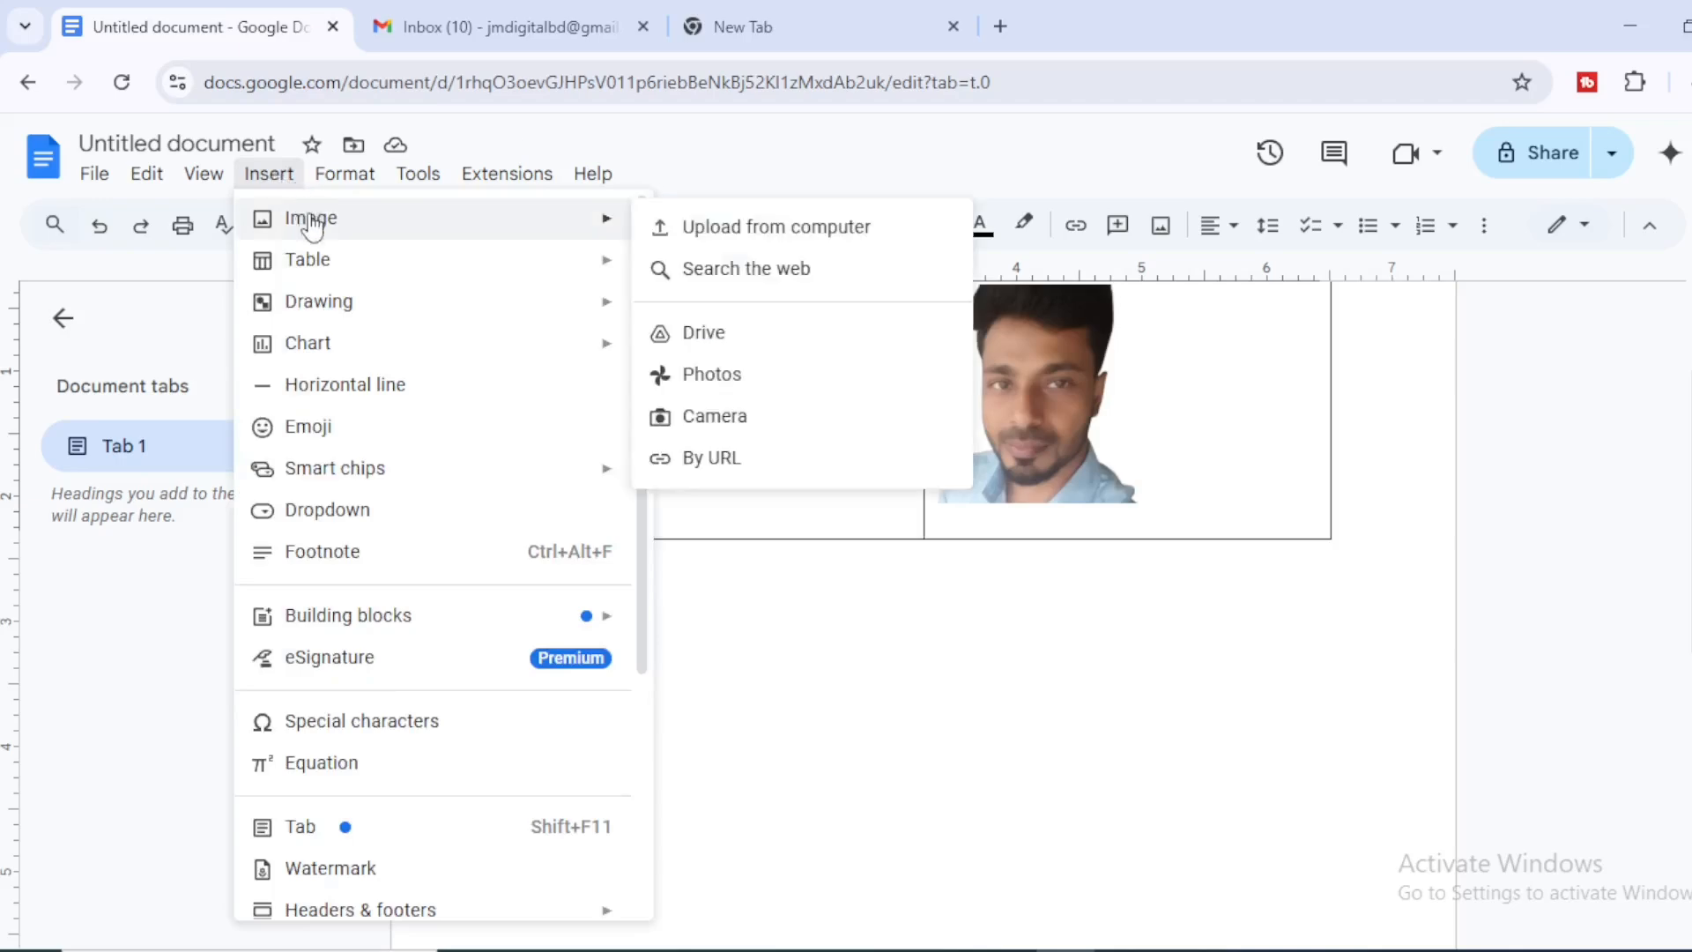
click(756, 240)
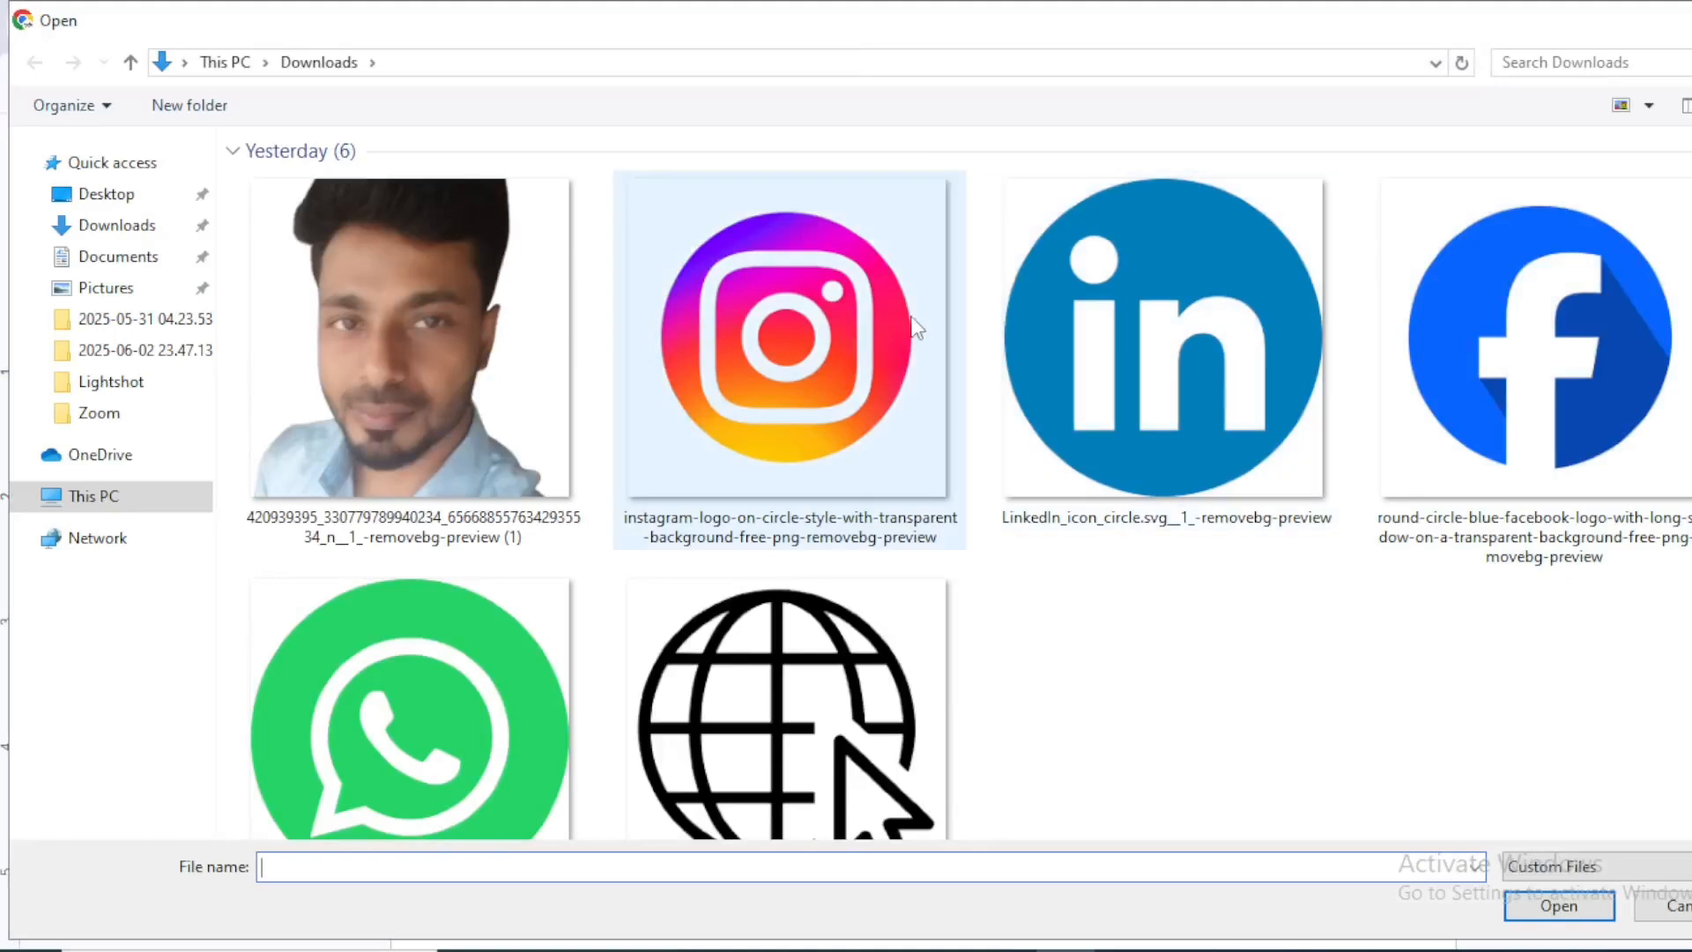
click(818, 370)
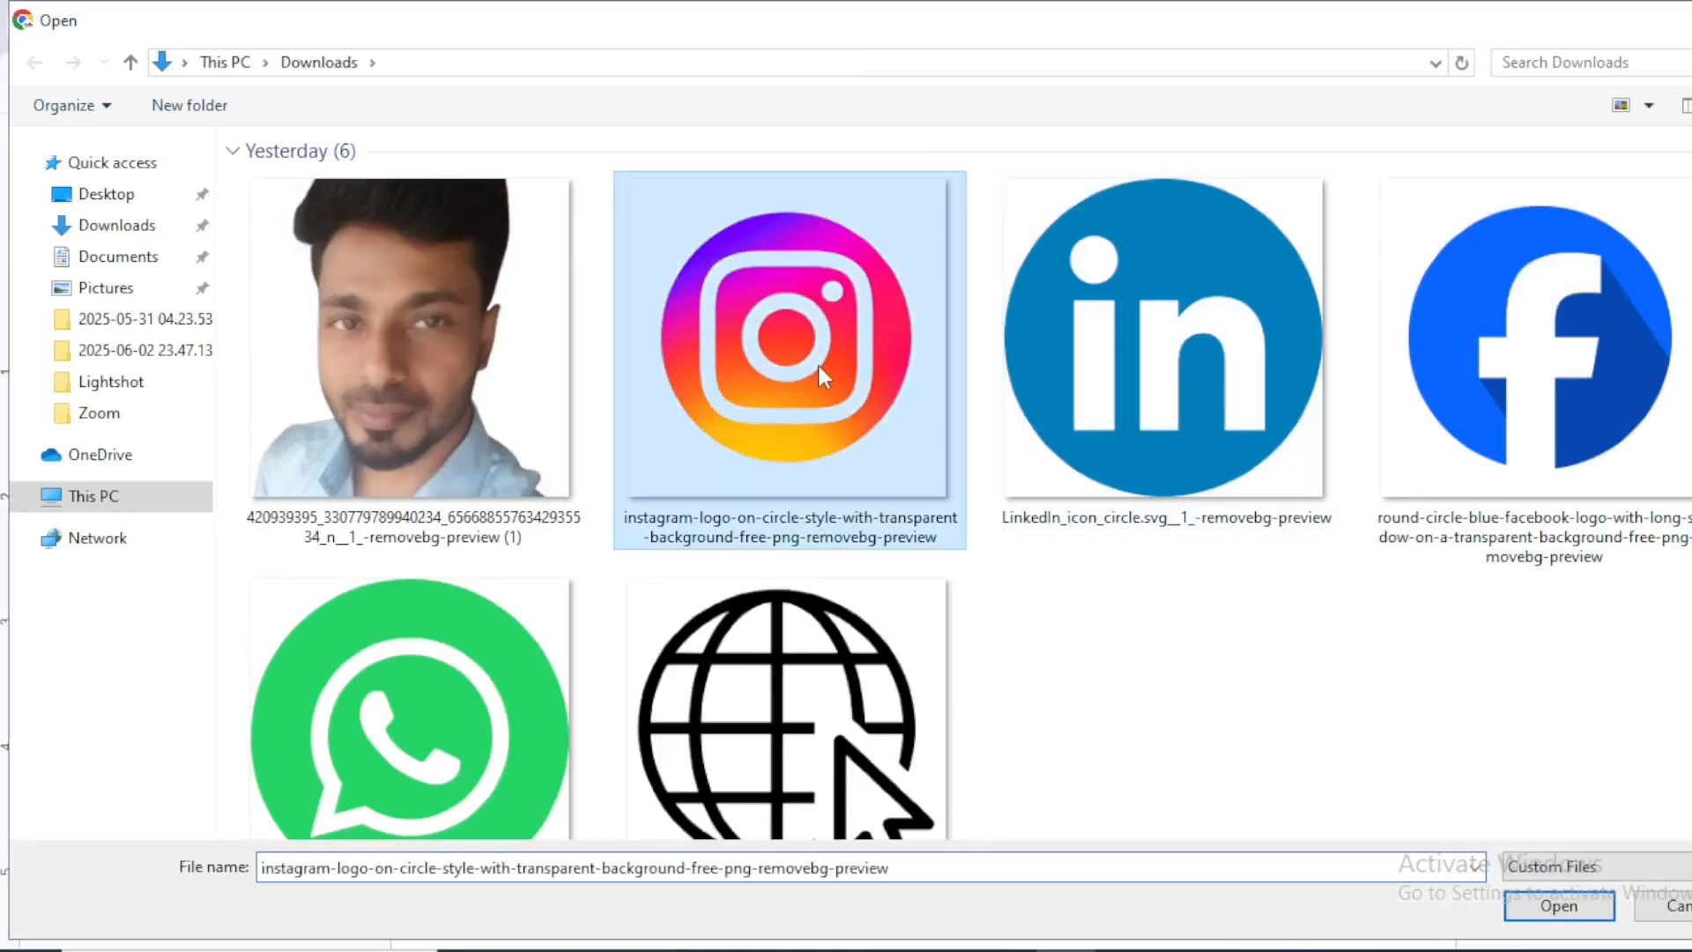
click(1559, 906)
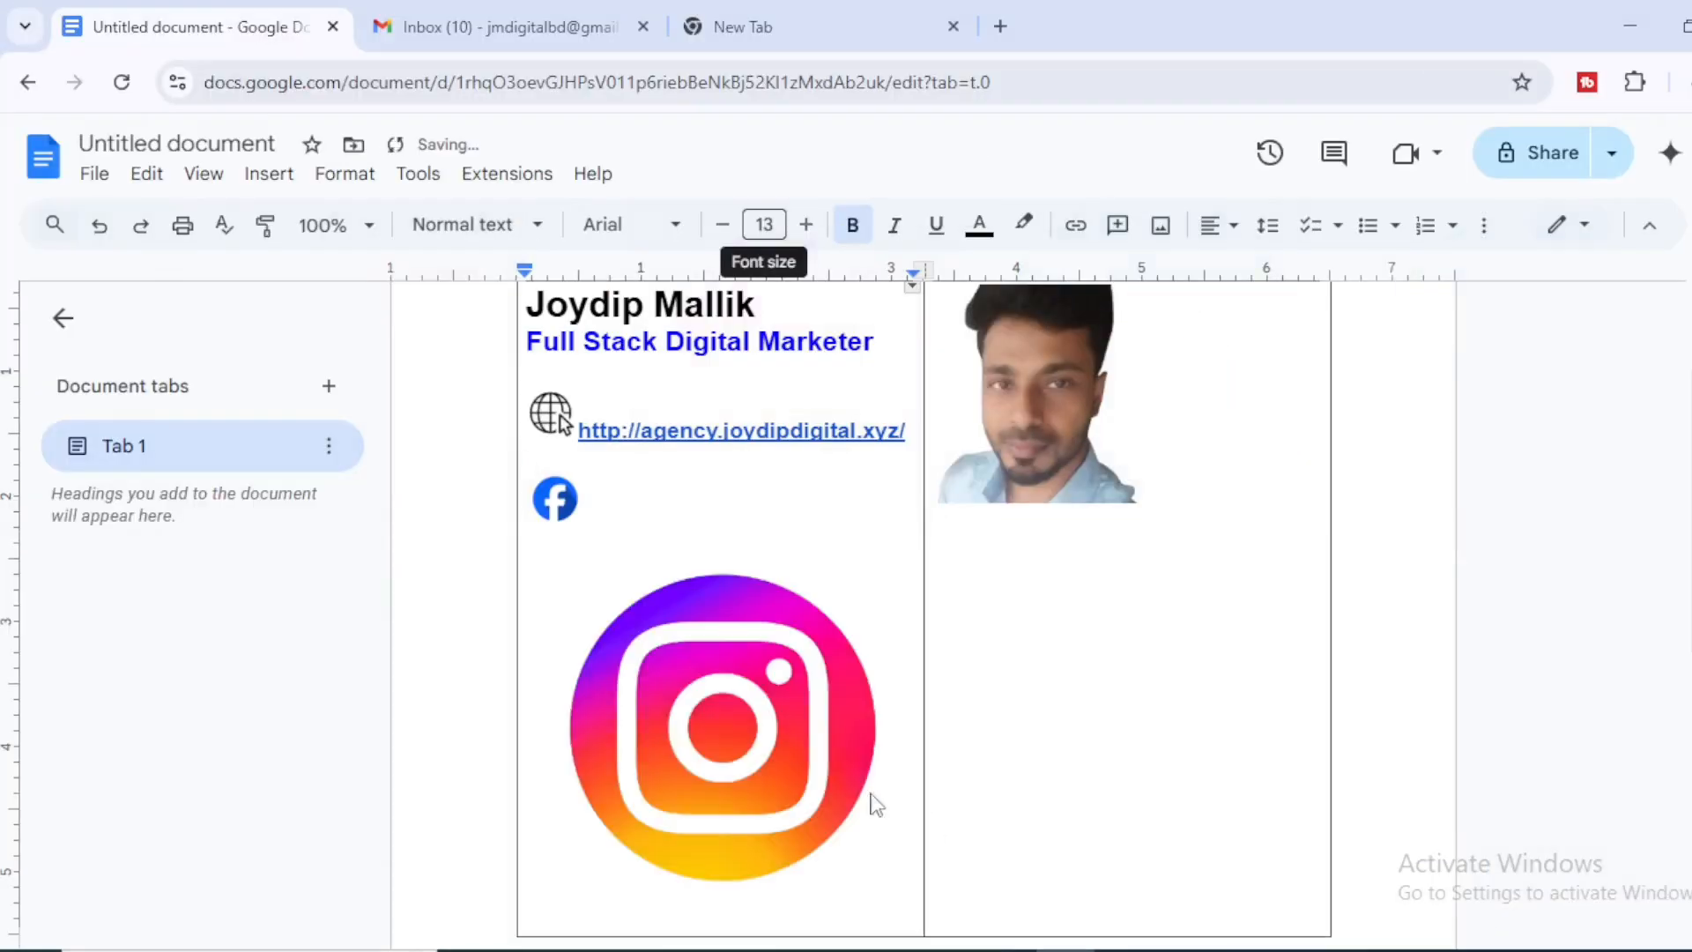
Shrink the Instagram logo to about 0.4 inch wide, matching the Facebook icon beside it.
click(828, 767)
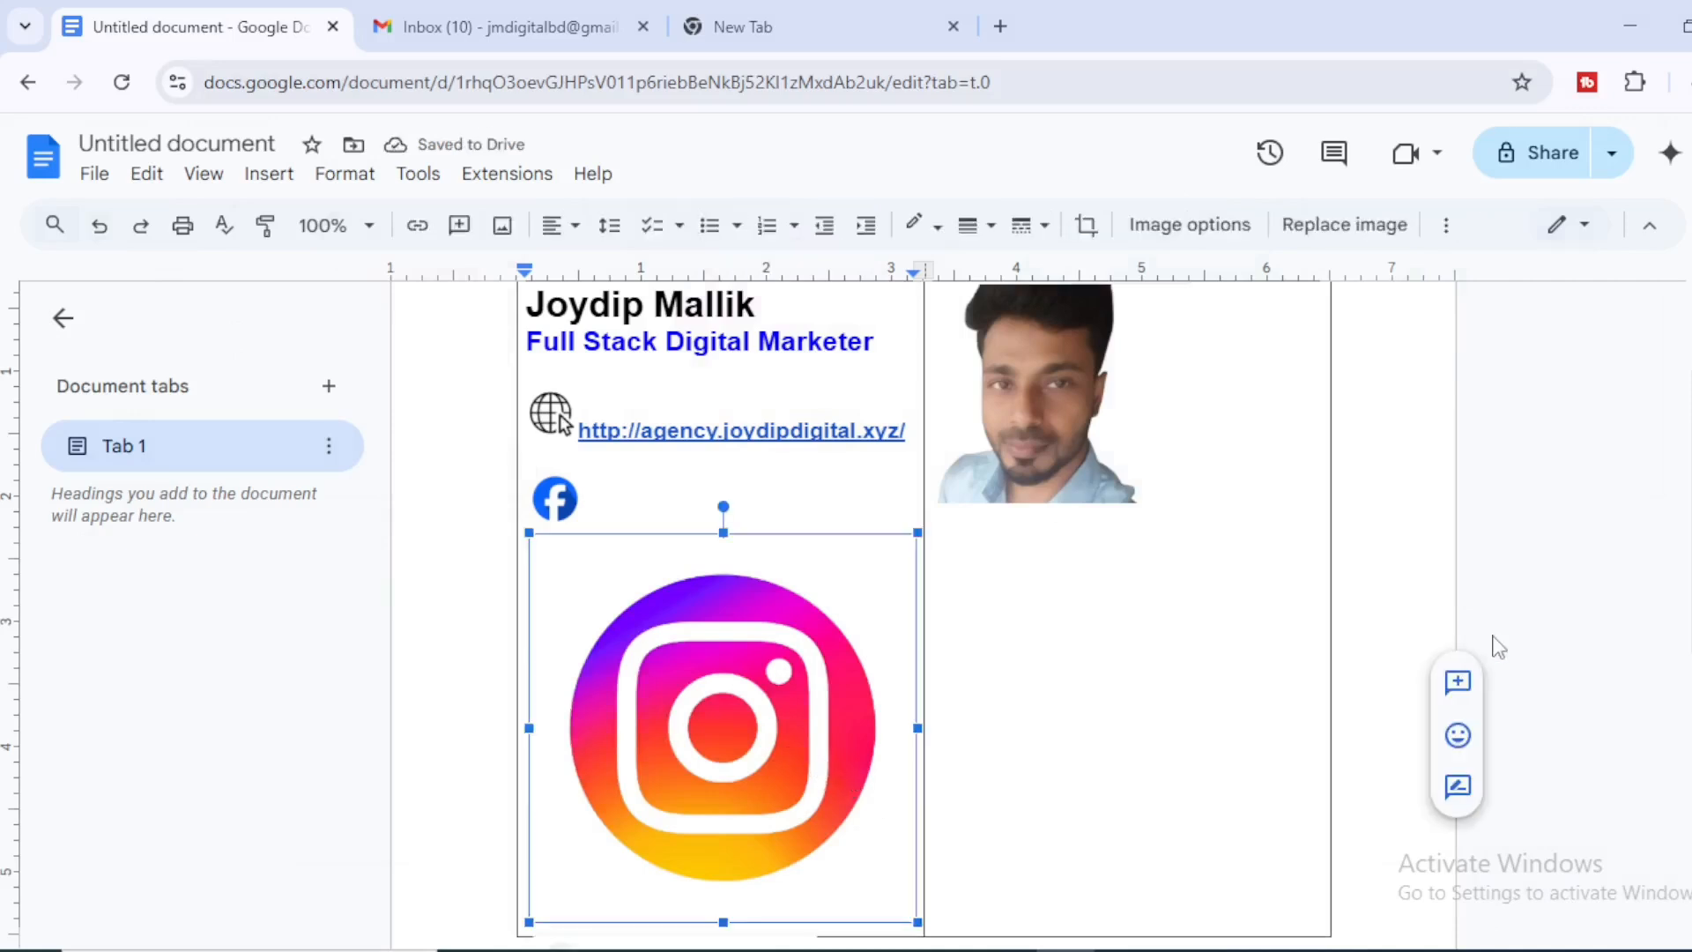
scroll(705, 696, down, 1)
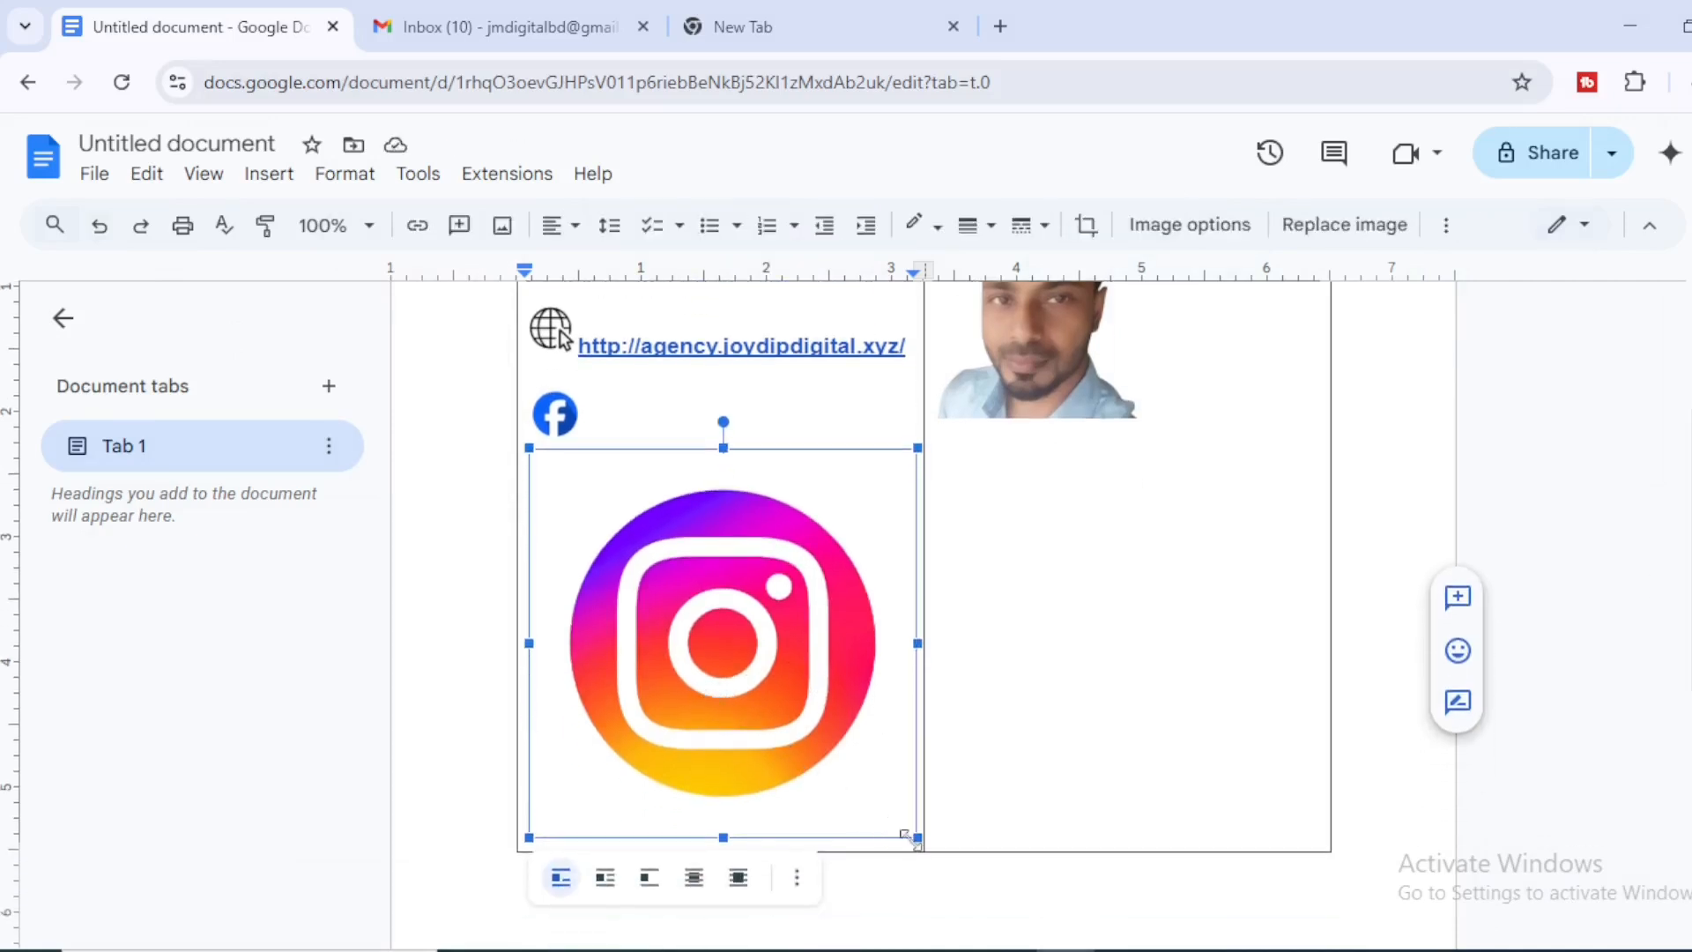
drag(916, 837, 599, 515)
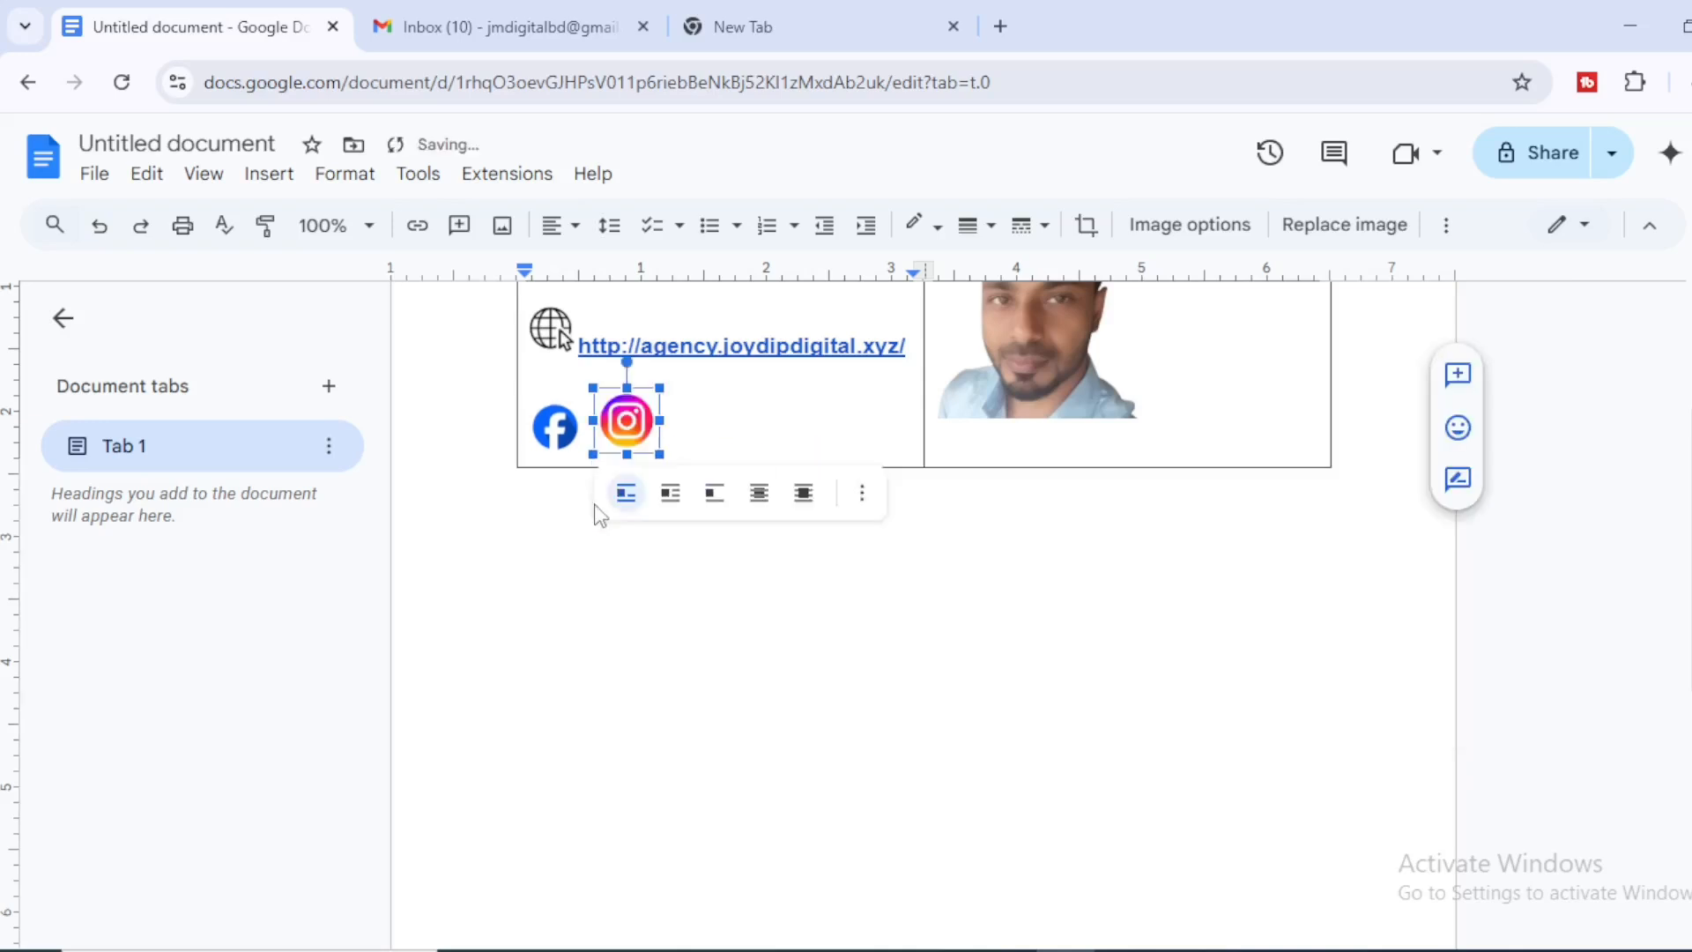
drag(659, 454, 650, 440)
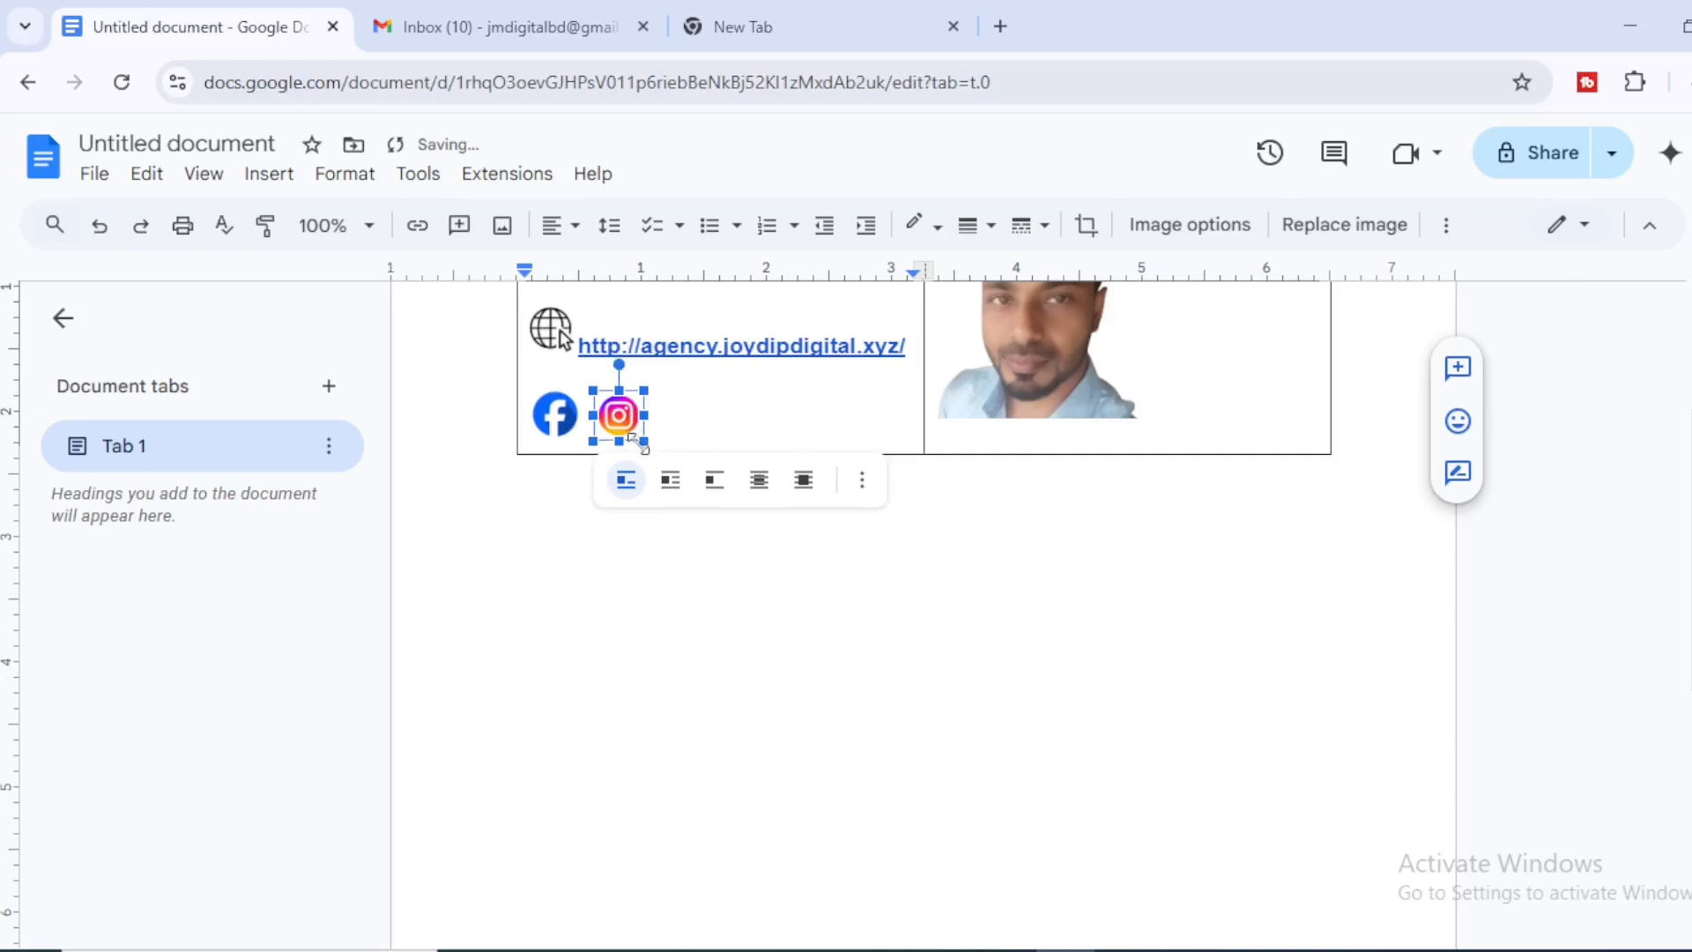
Insert the downloaded LinkedIn circle logo after the Instagram icon and shrink it to about 0.45 inch wide.
click(681, 430)
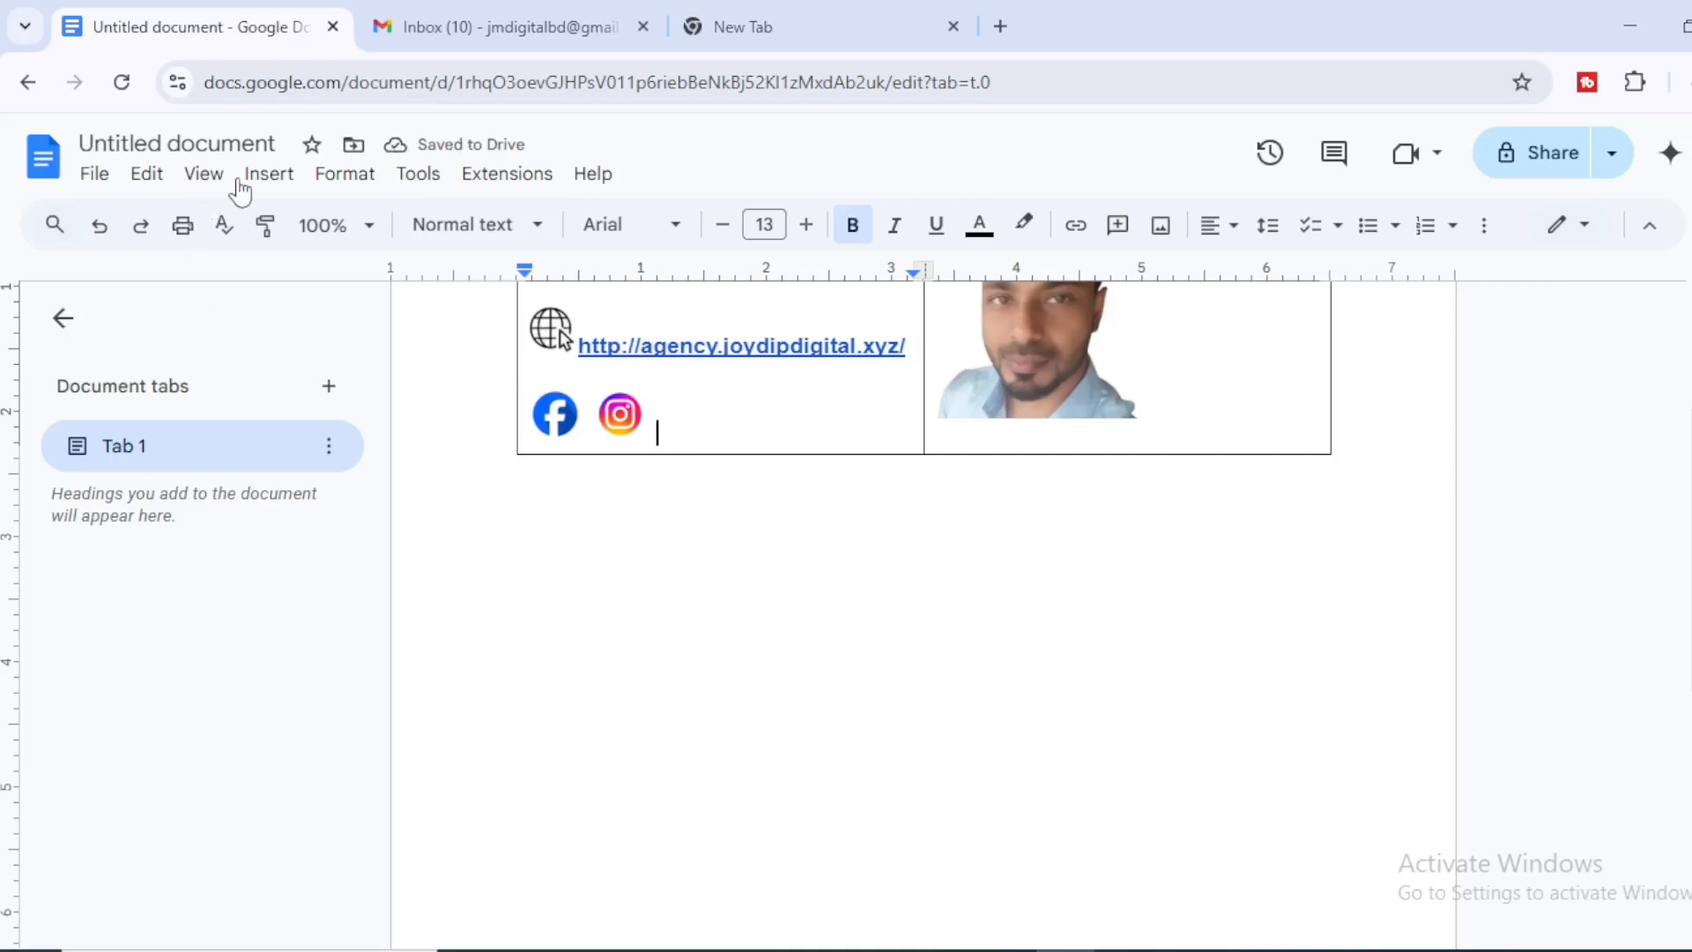
click(268, 185)
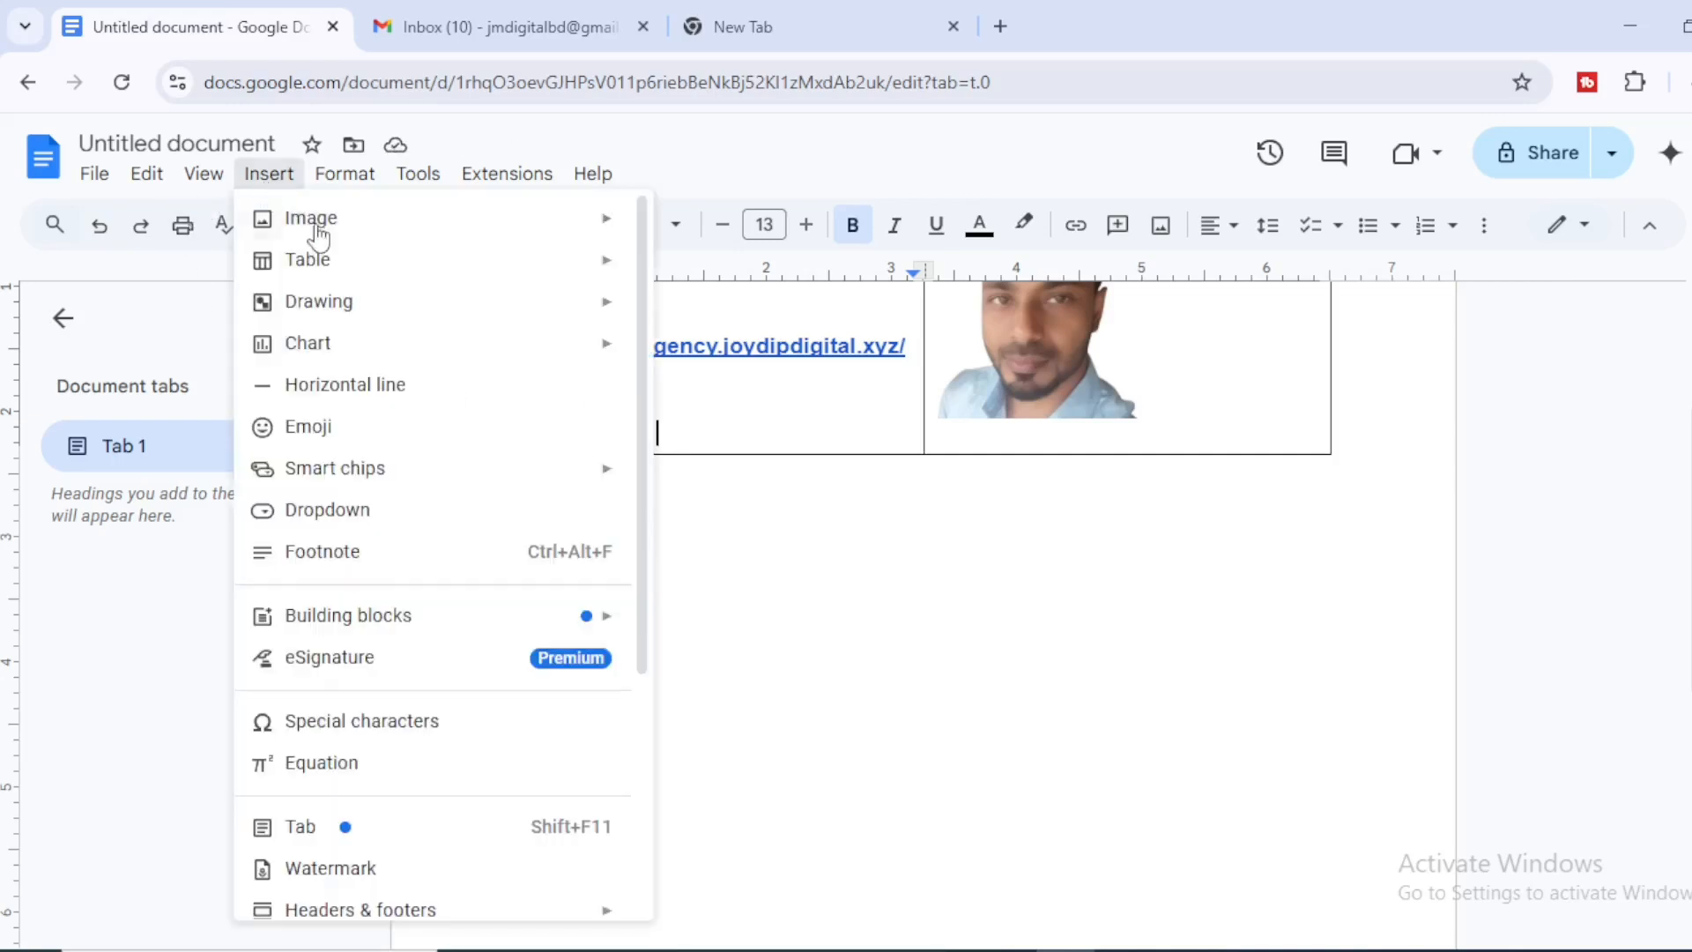
click(747, 231)
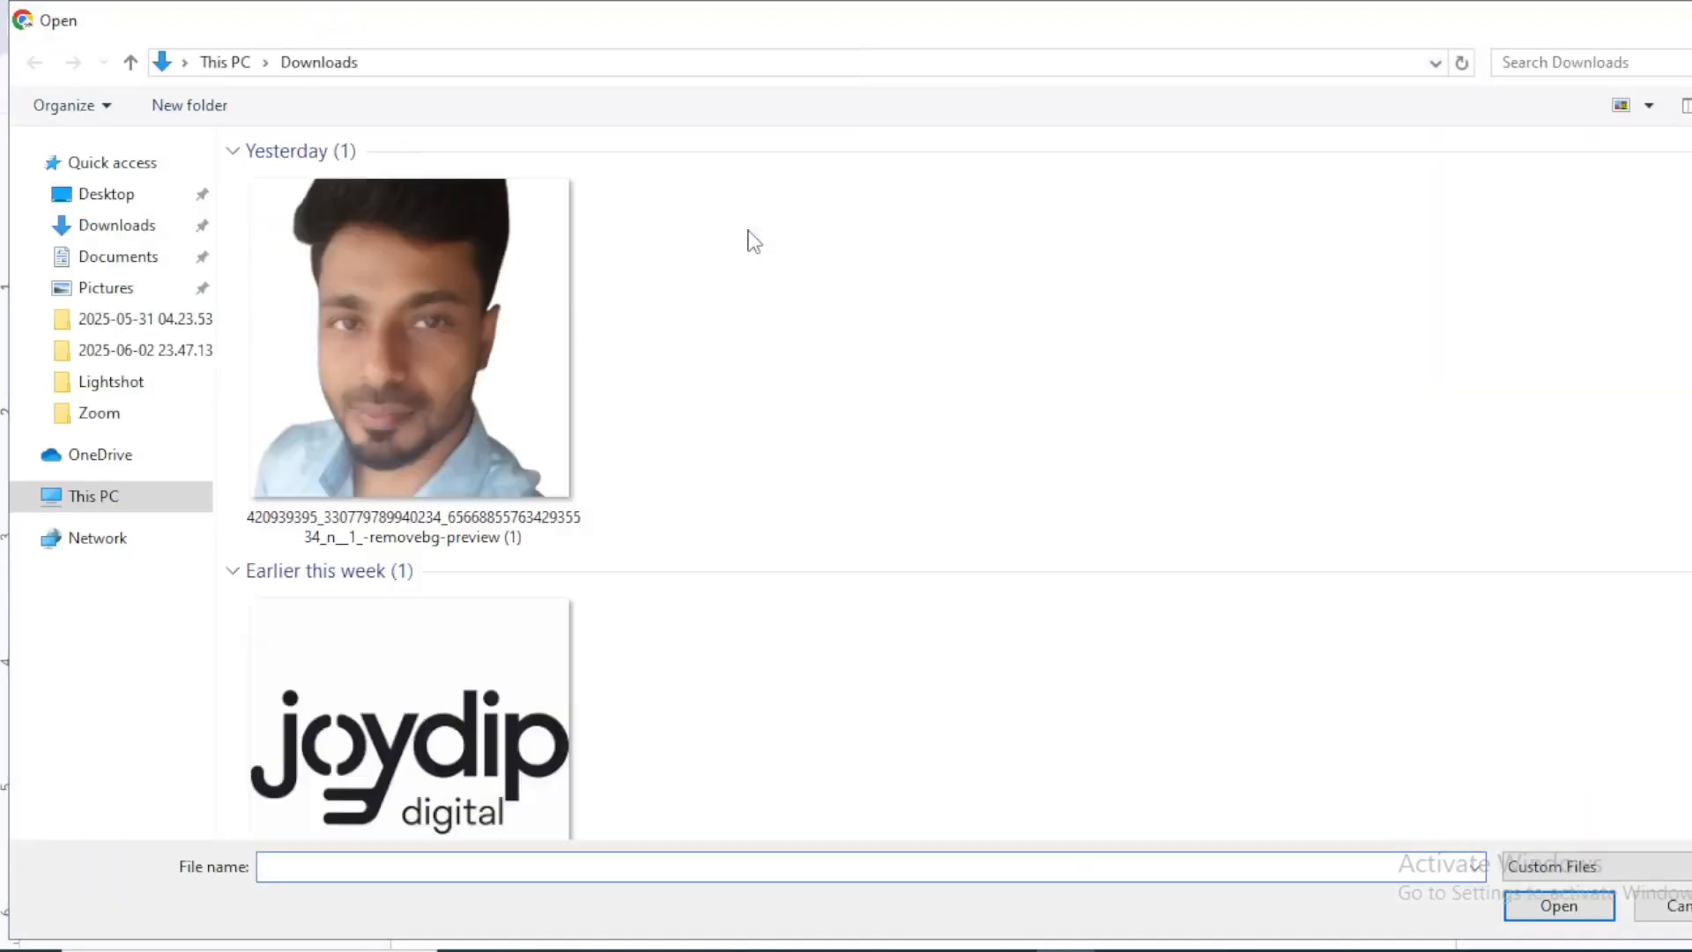
click(1196, 427)
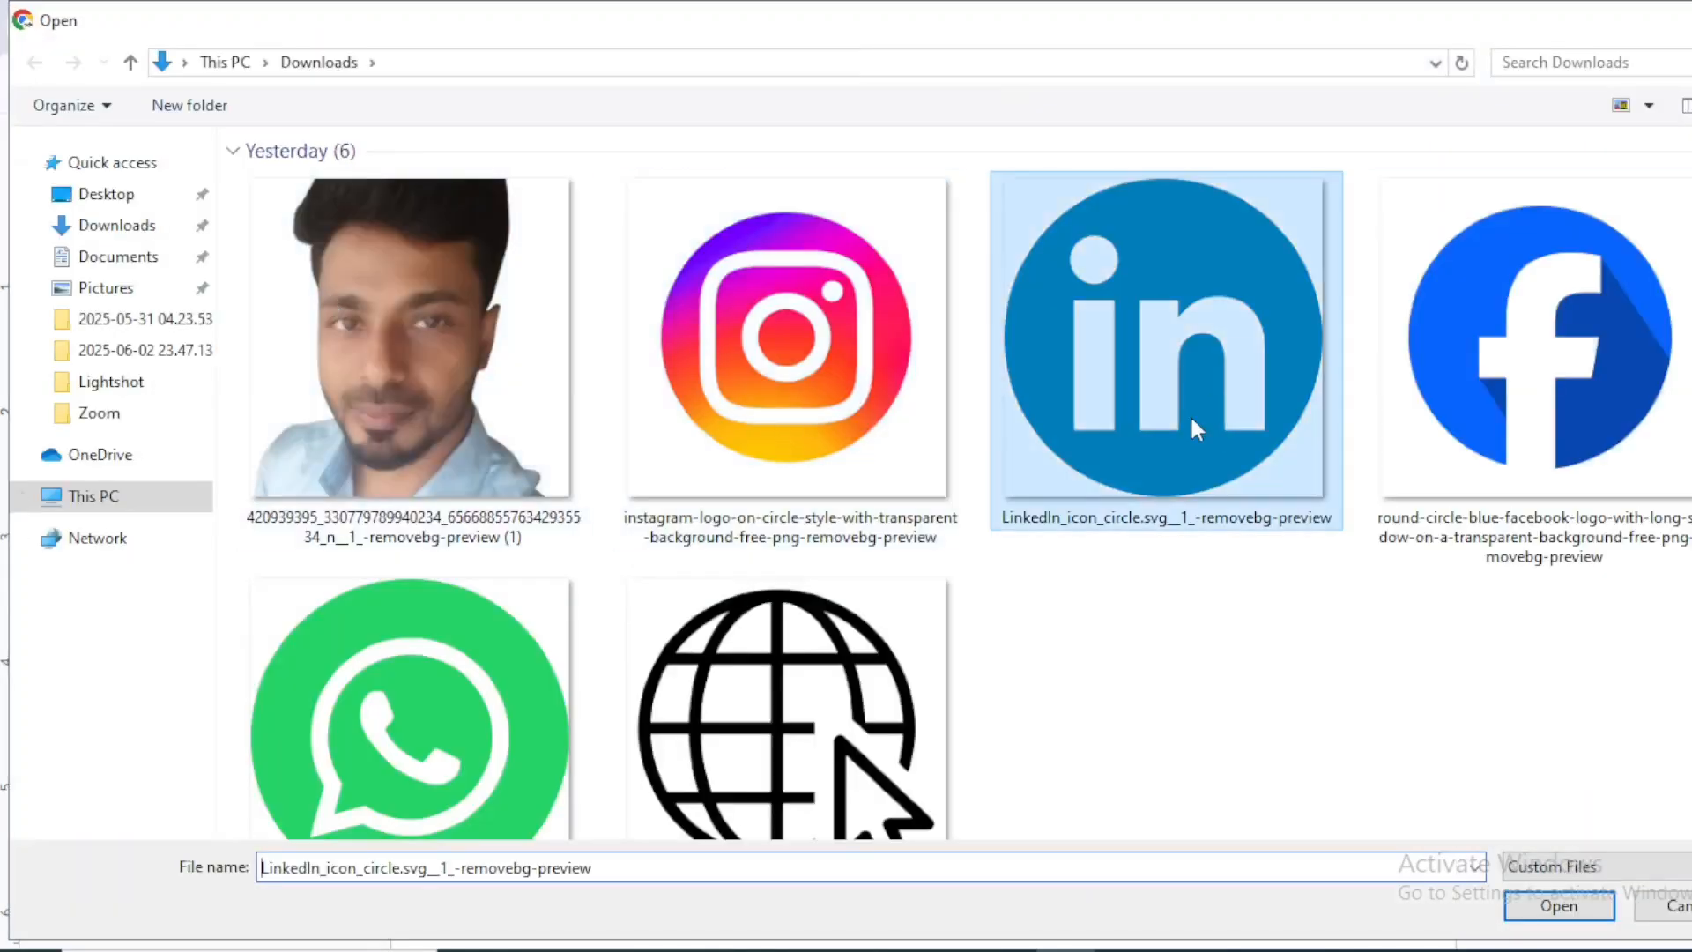
click(1559, 906)
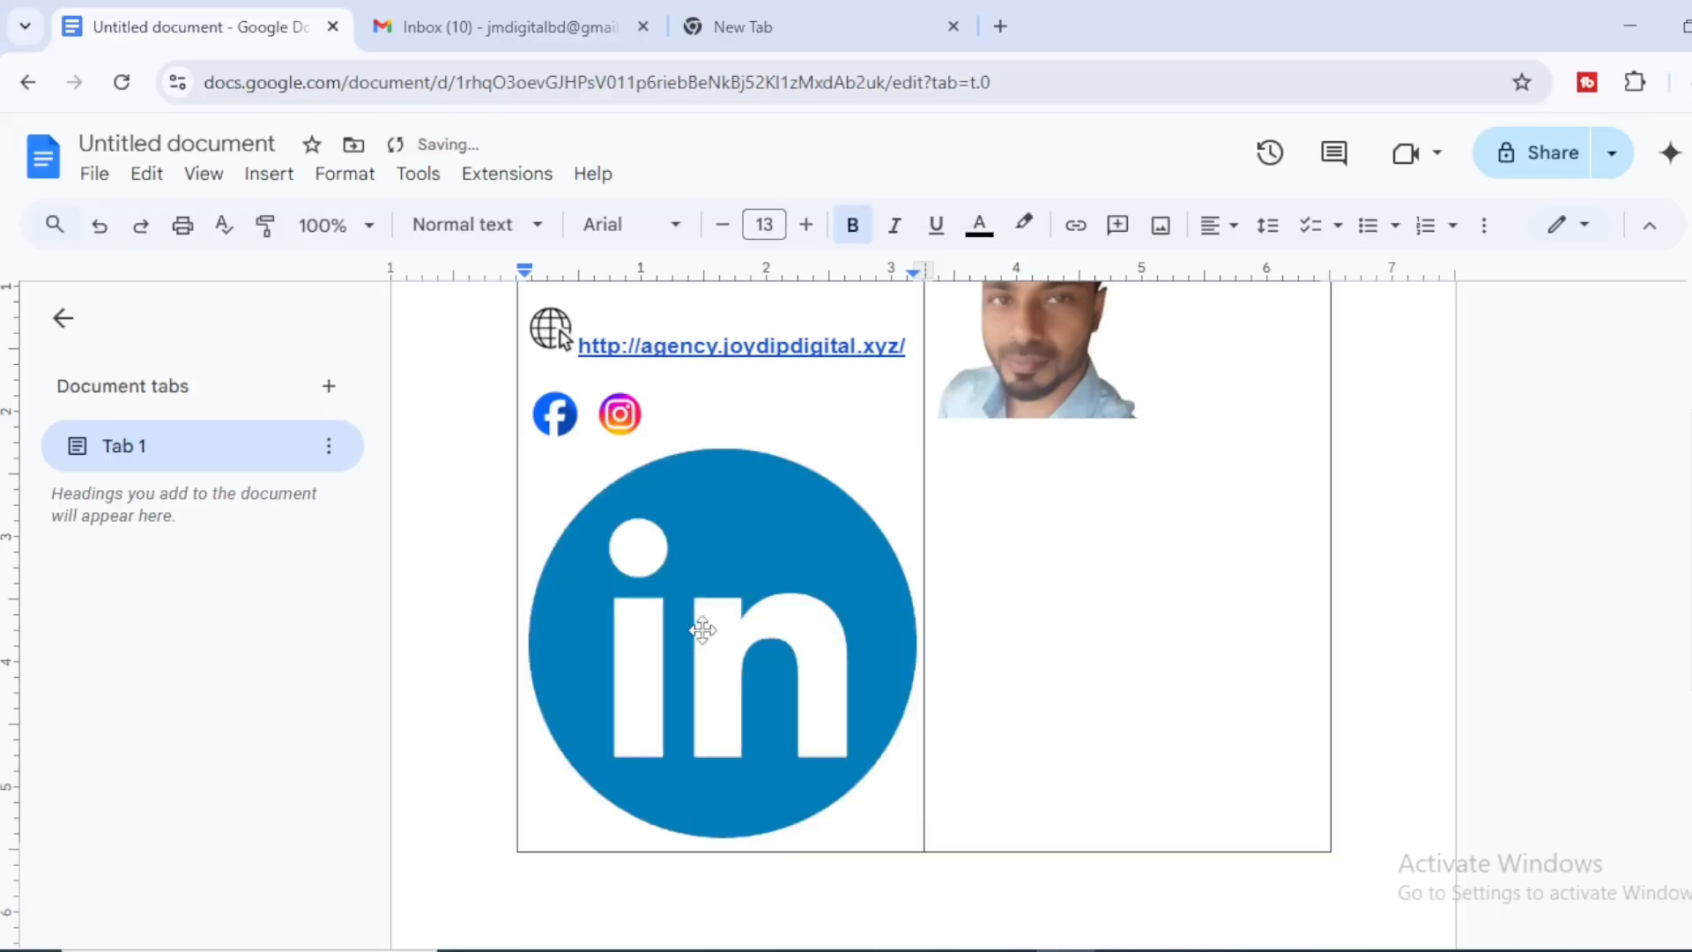
click(702, 629)
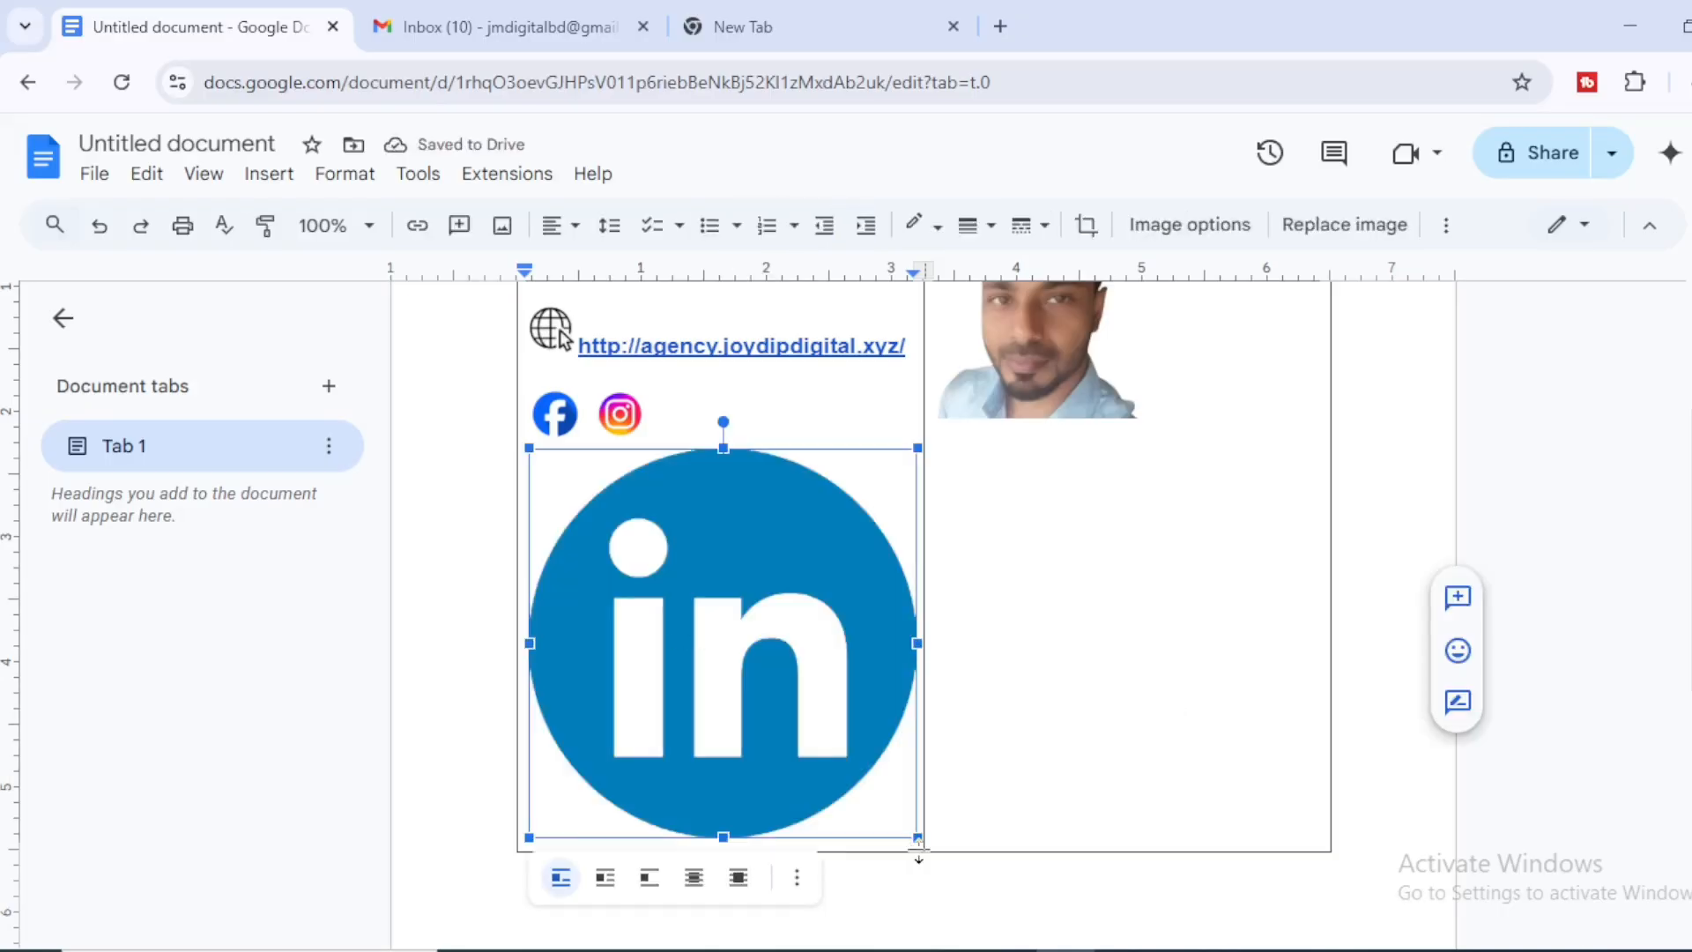
drag(917, 835, 564, 502)
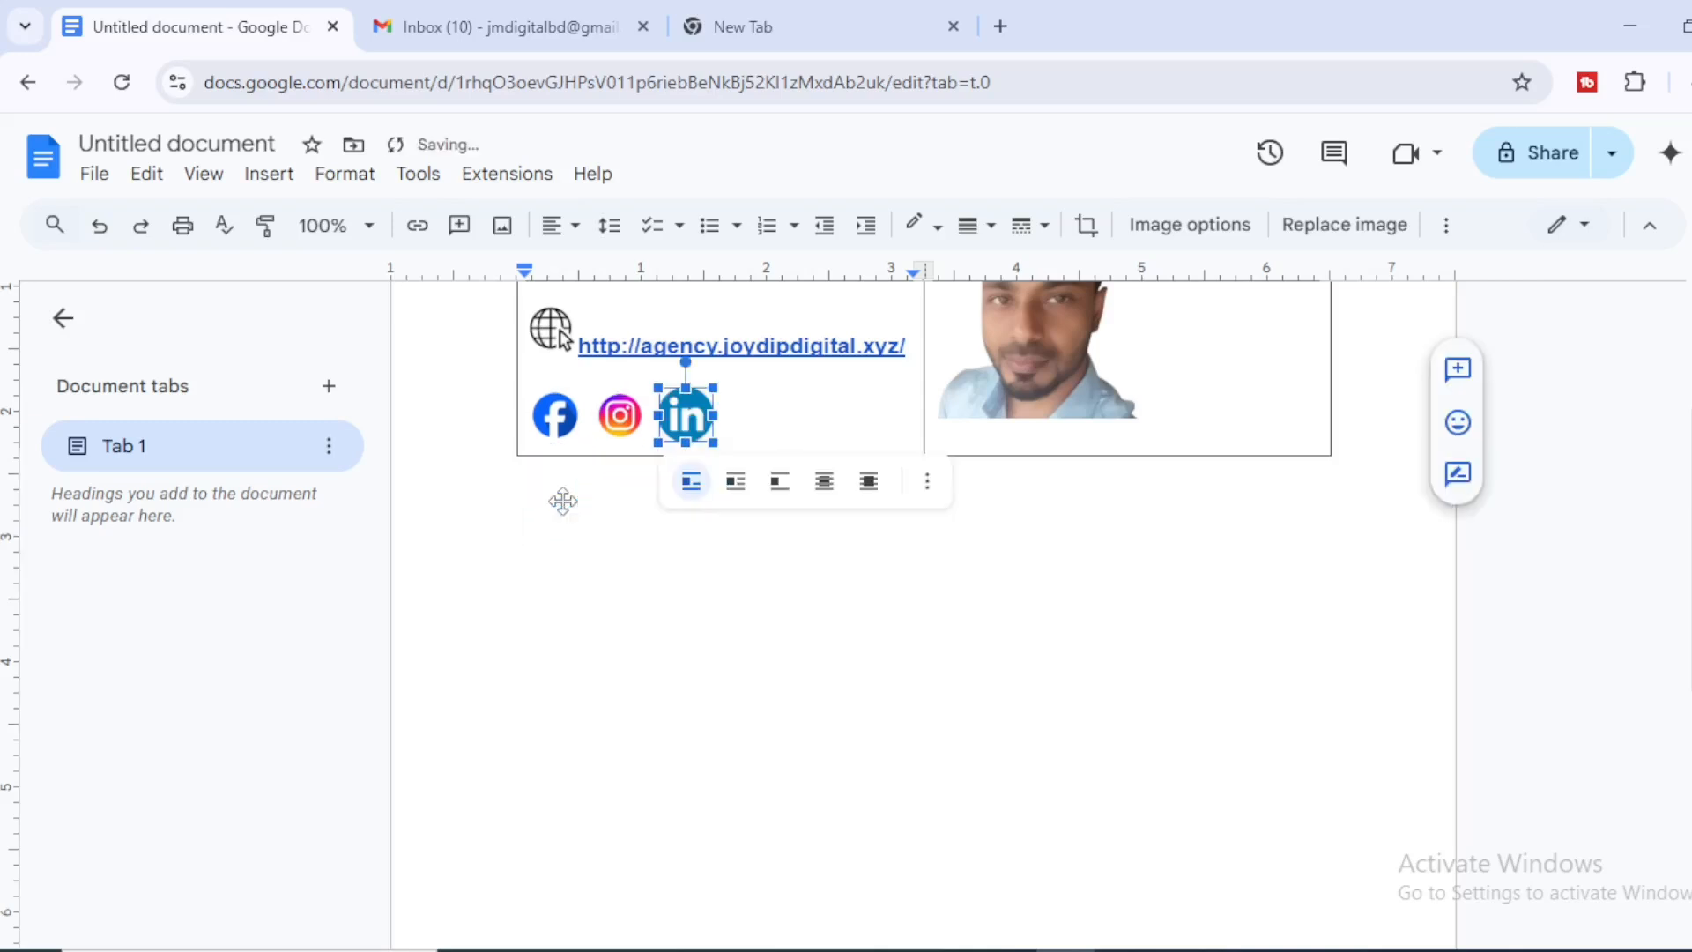
Insert the downloaded WhatsApp circle logo after the LinkedIn icon and shrink it to about 0.4 inch wide.
click(776, 416)
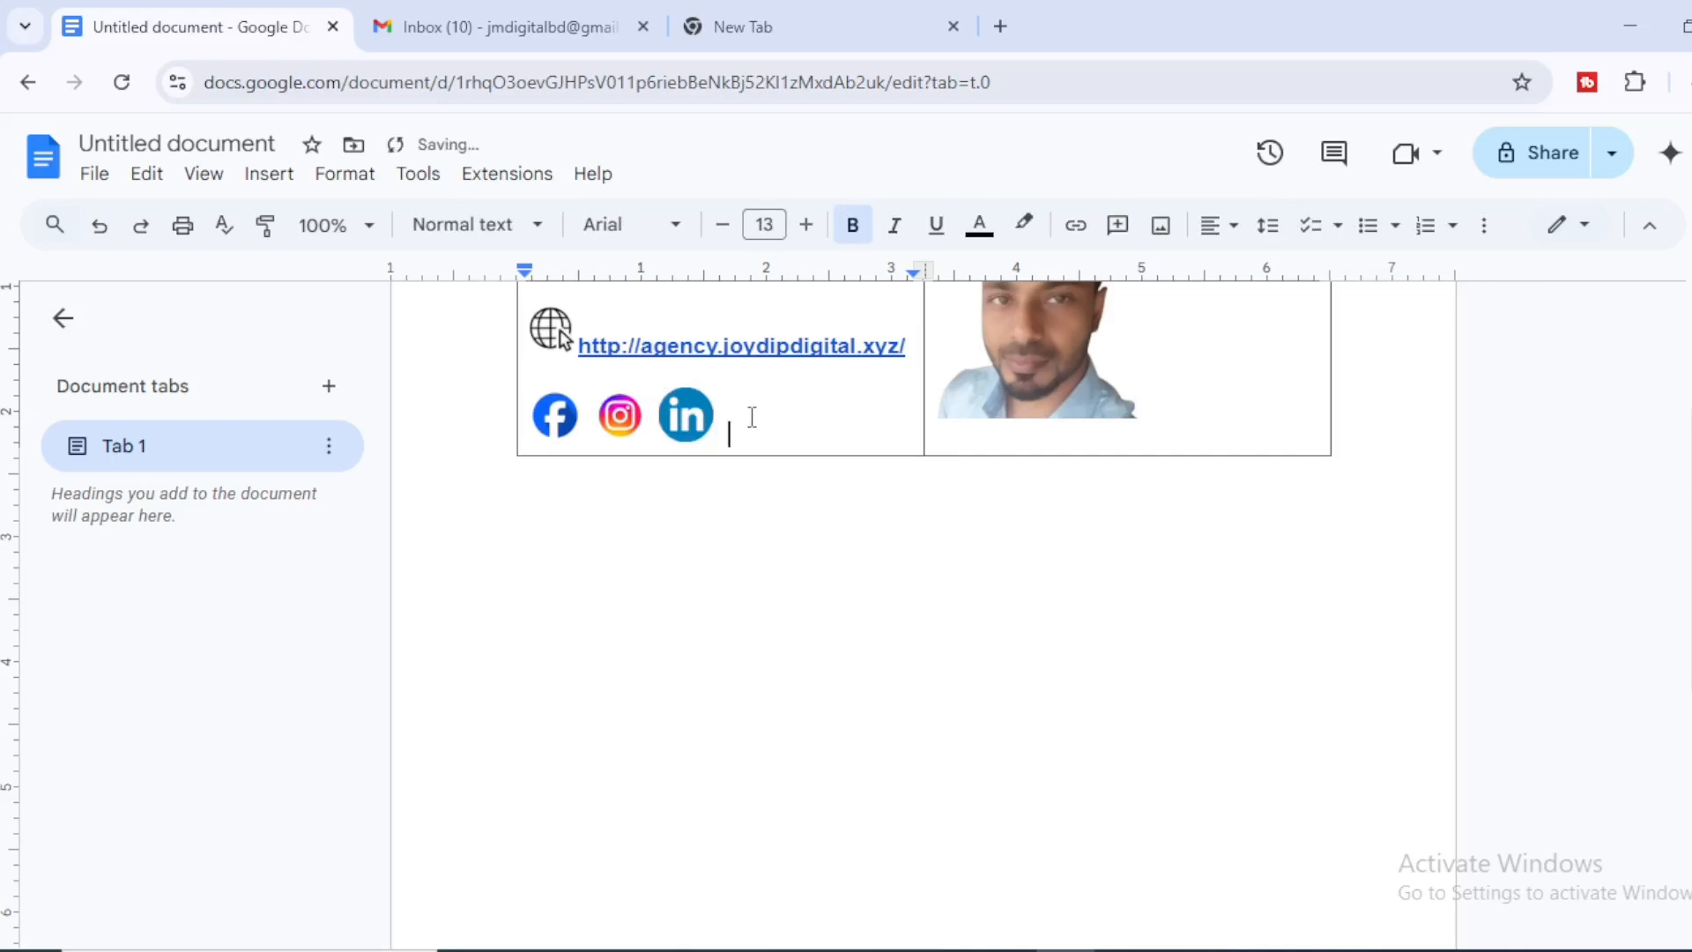
click(260, 187)
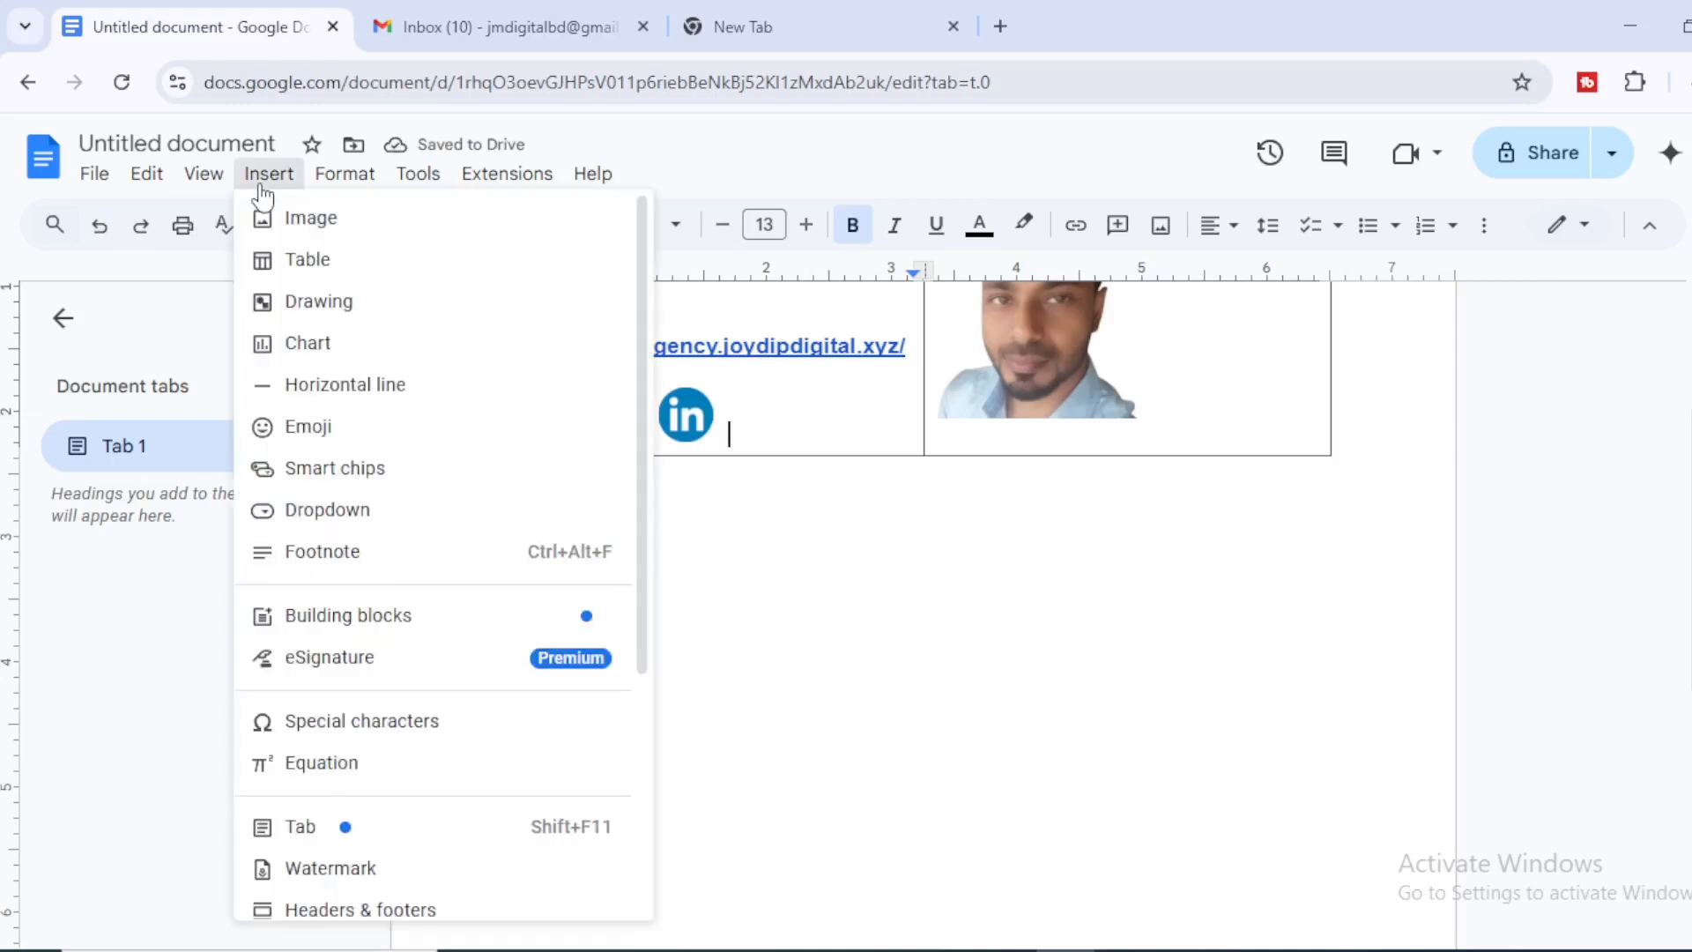
mouse_move(299, 222)
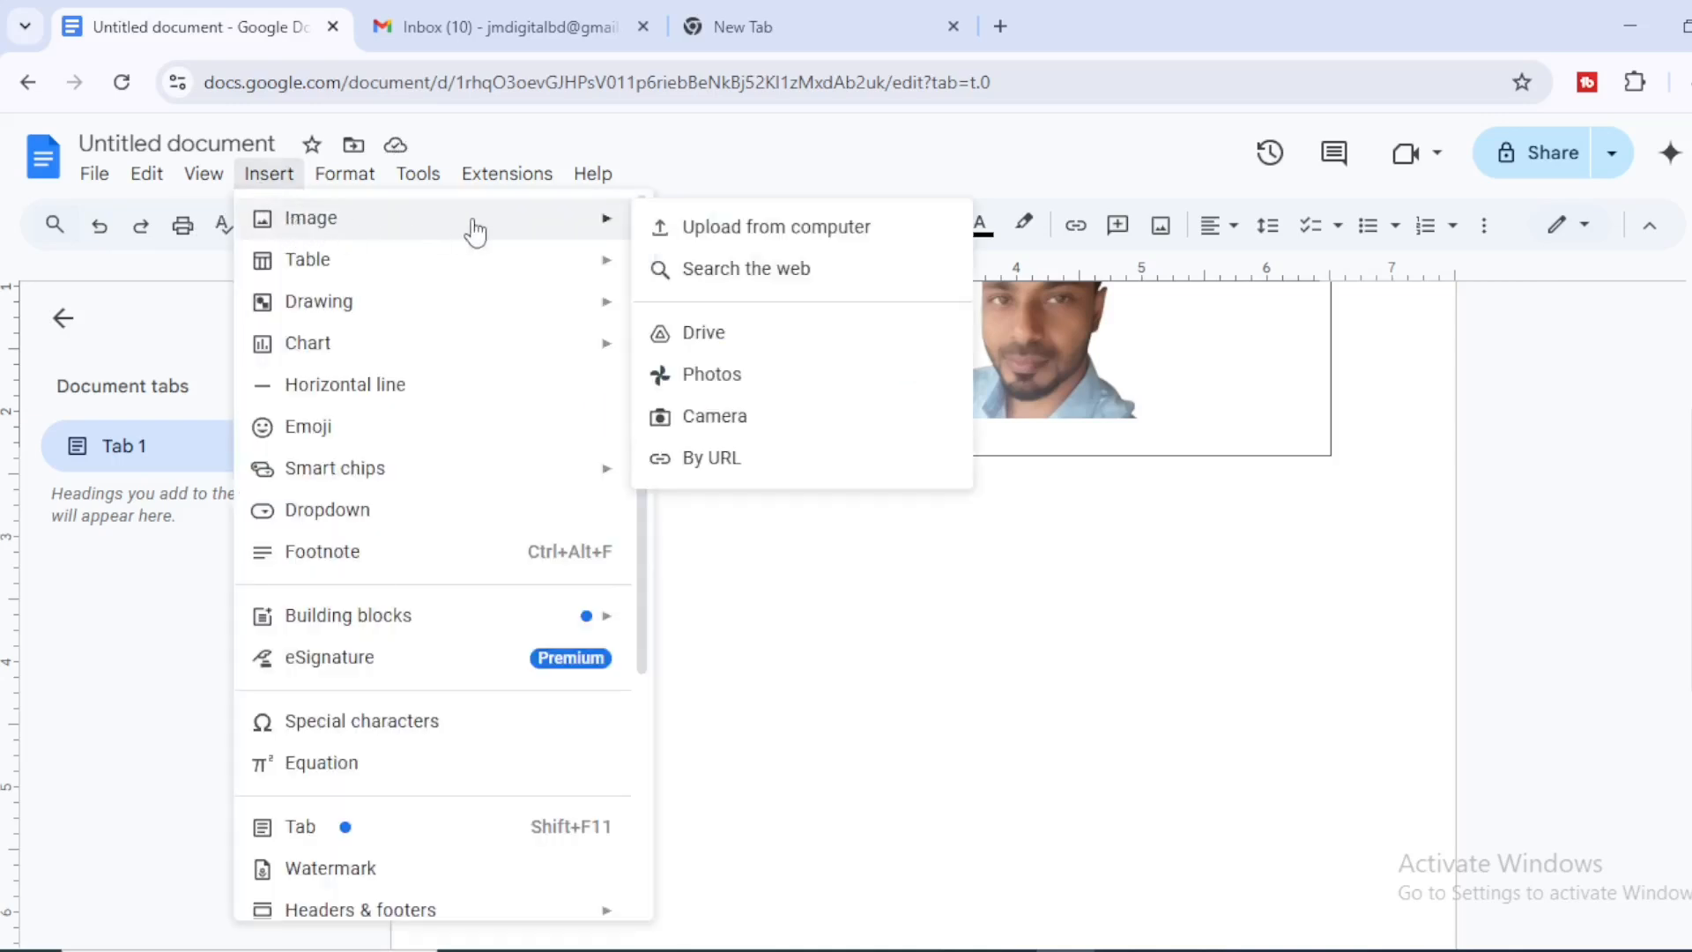
click(748, 236)
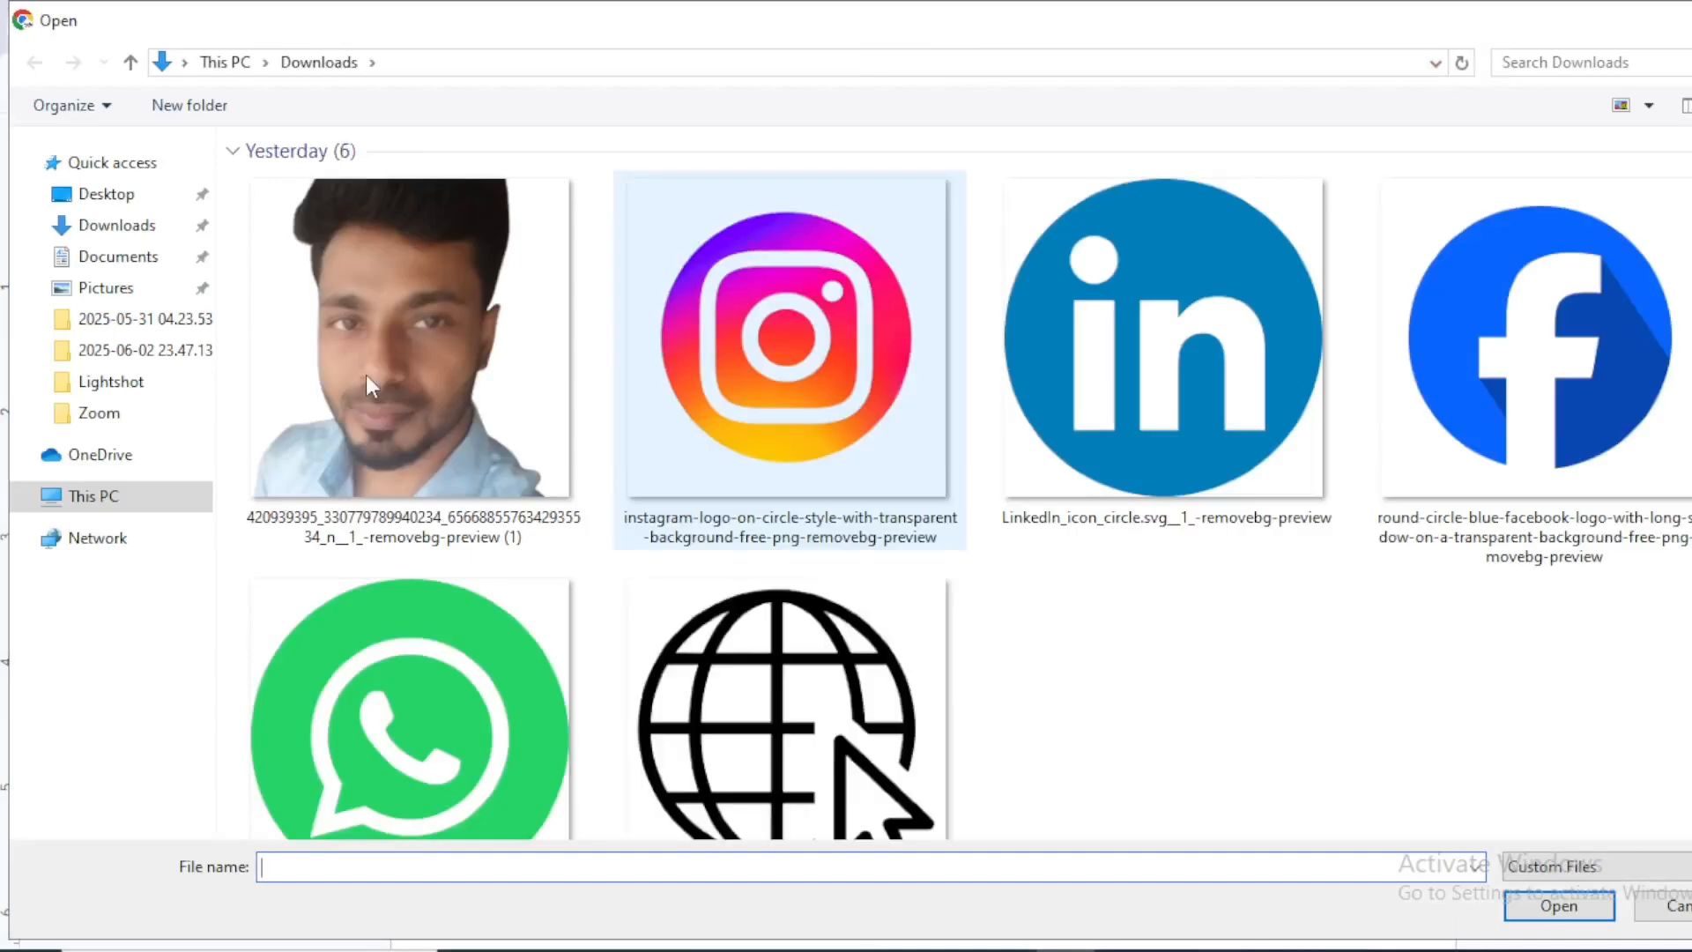
click(397, 760)
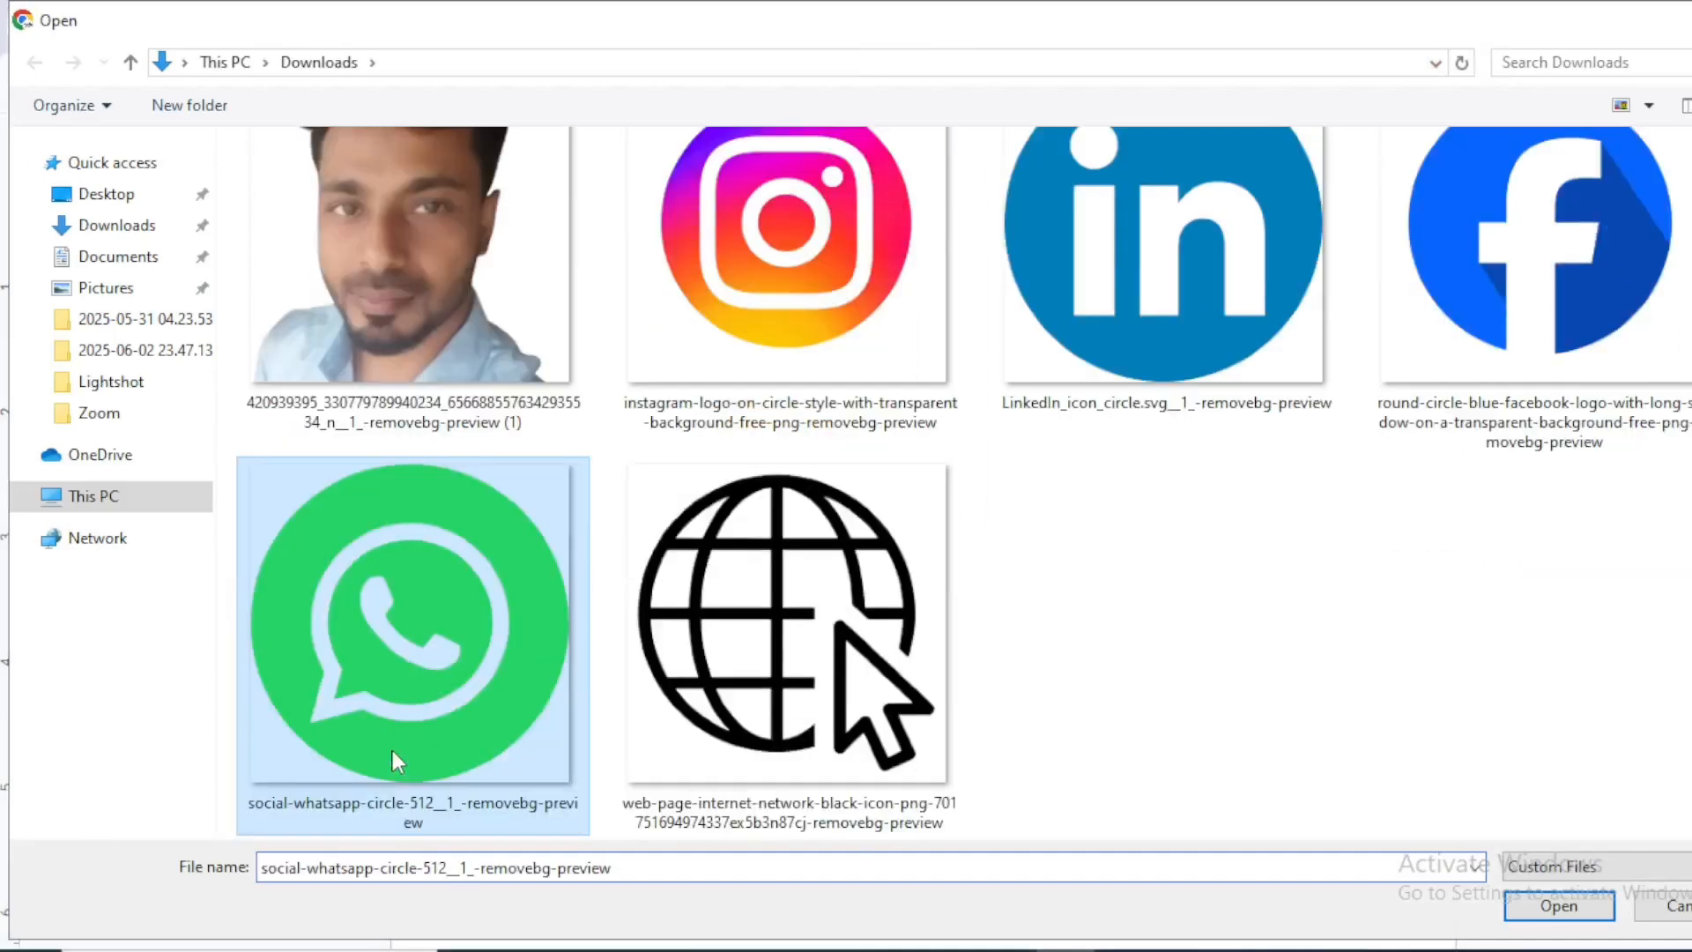
click(1562, 907)
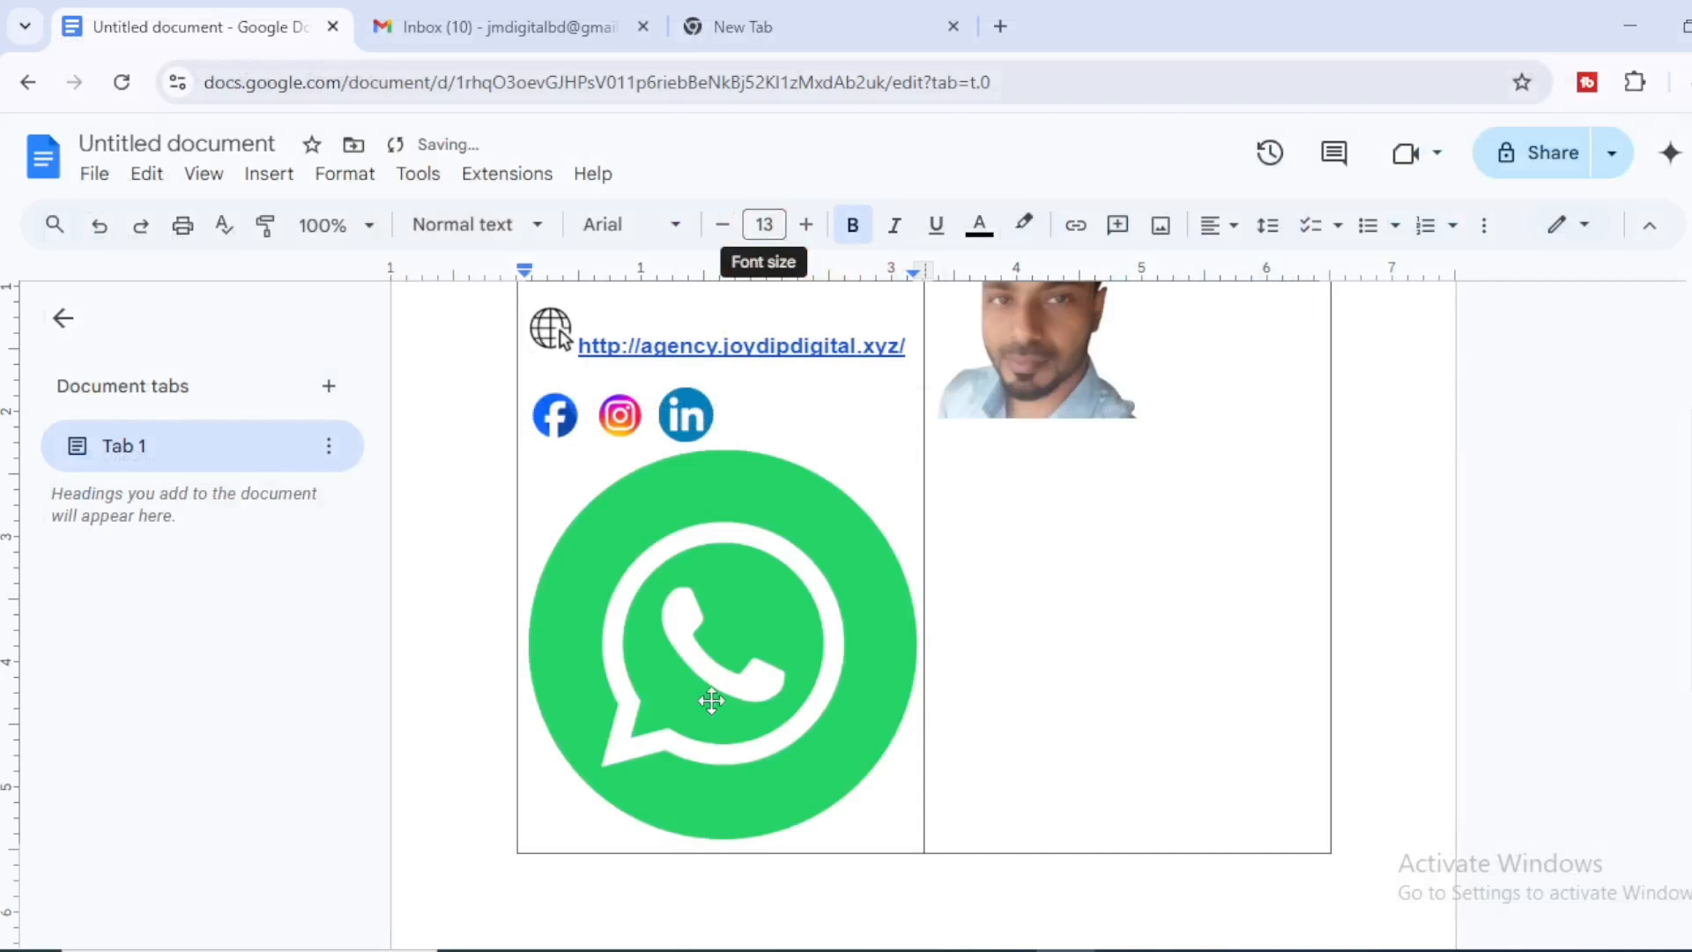
click(711, 701)
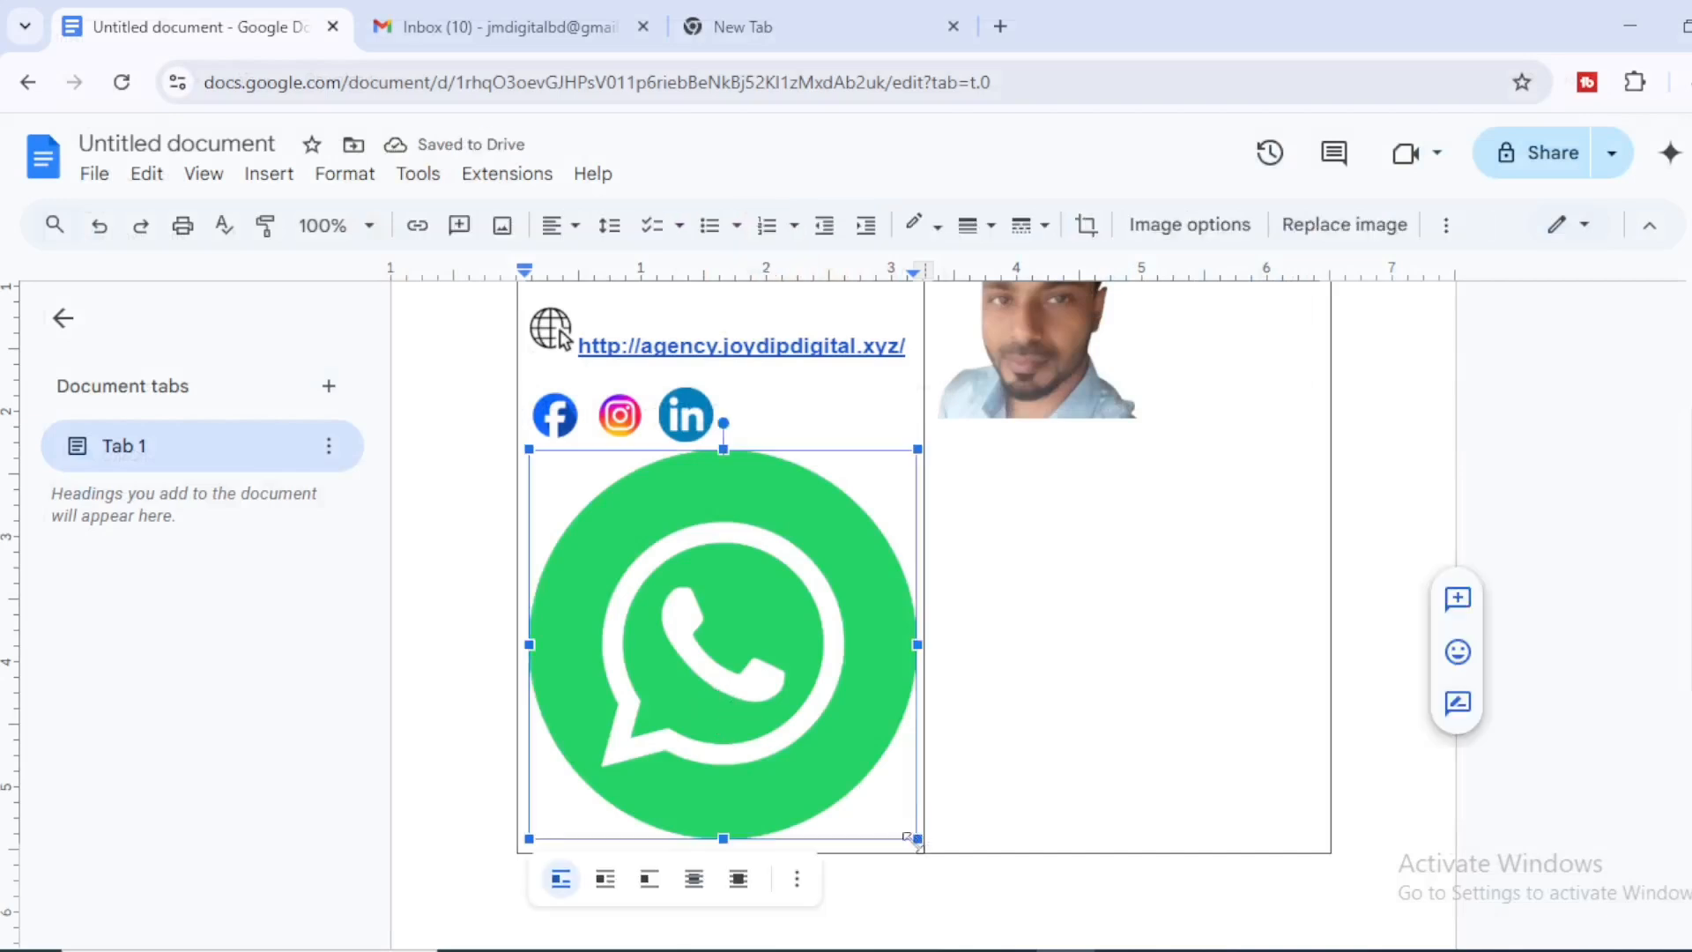
drag(911, 837, 571, 451)
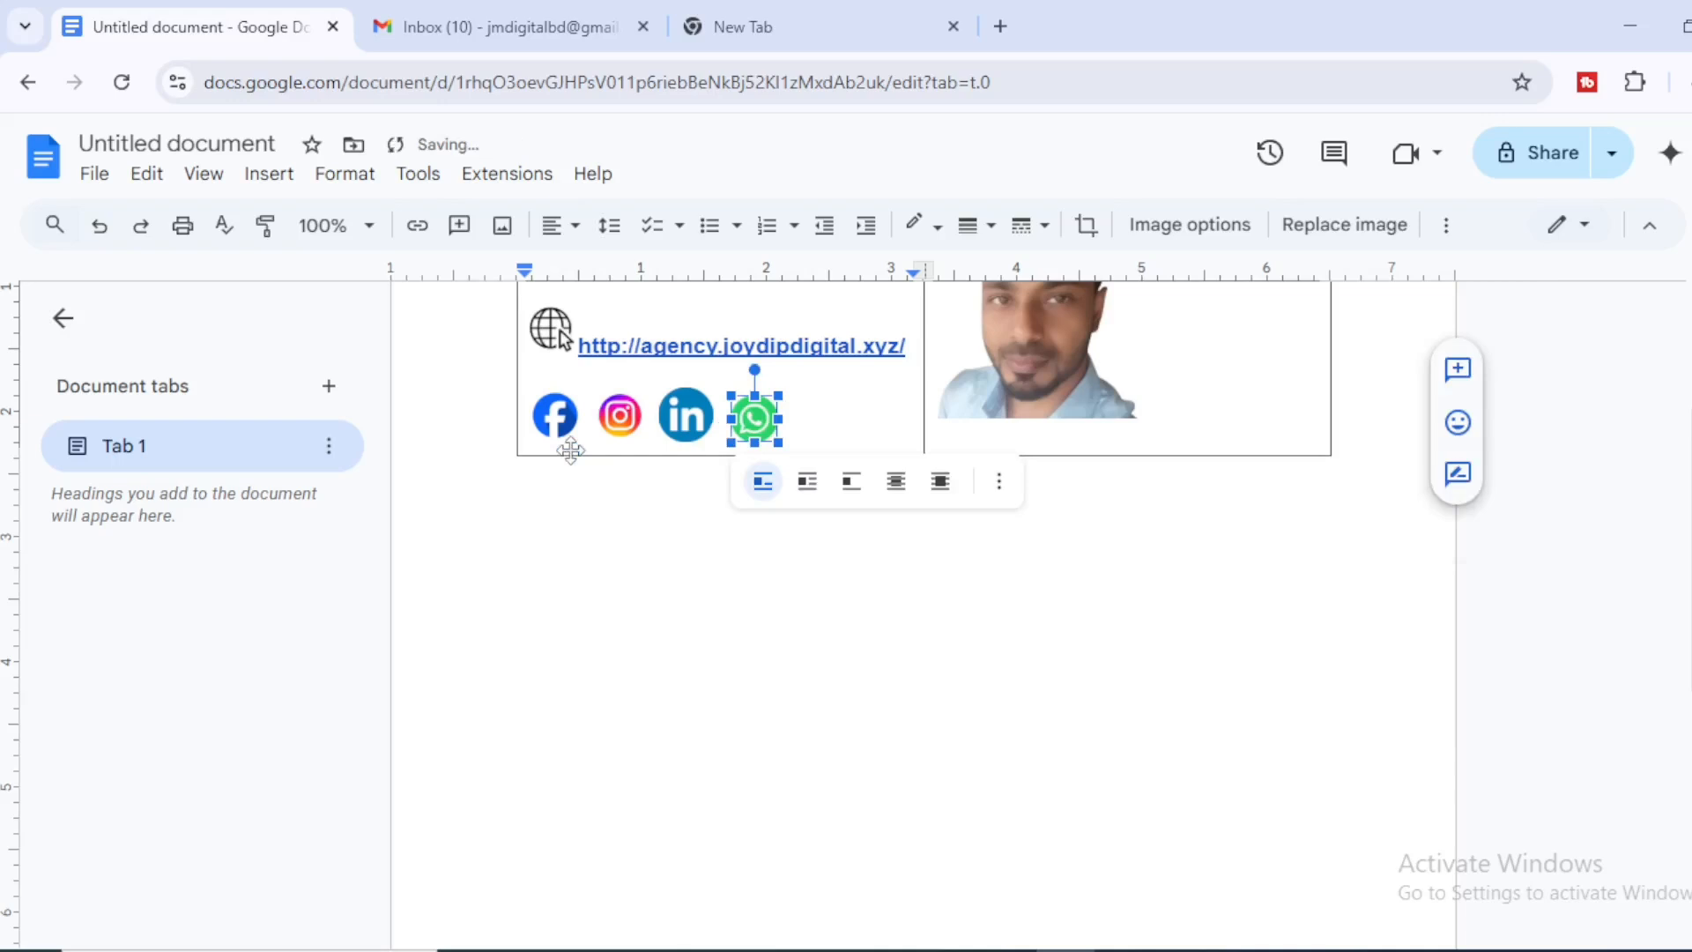
click(1124, 603)
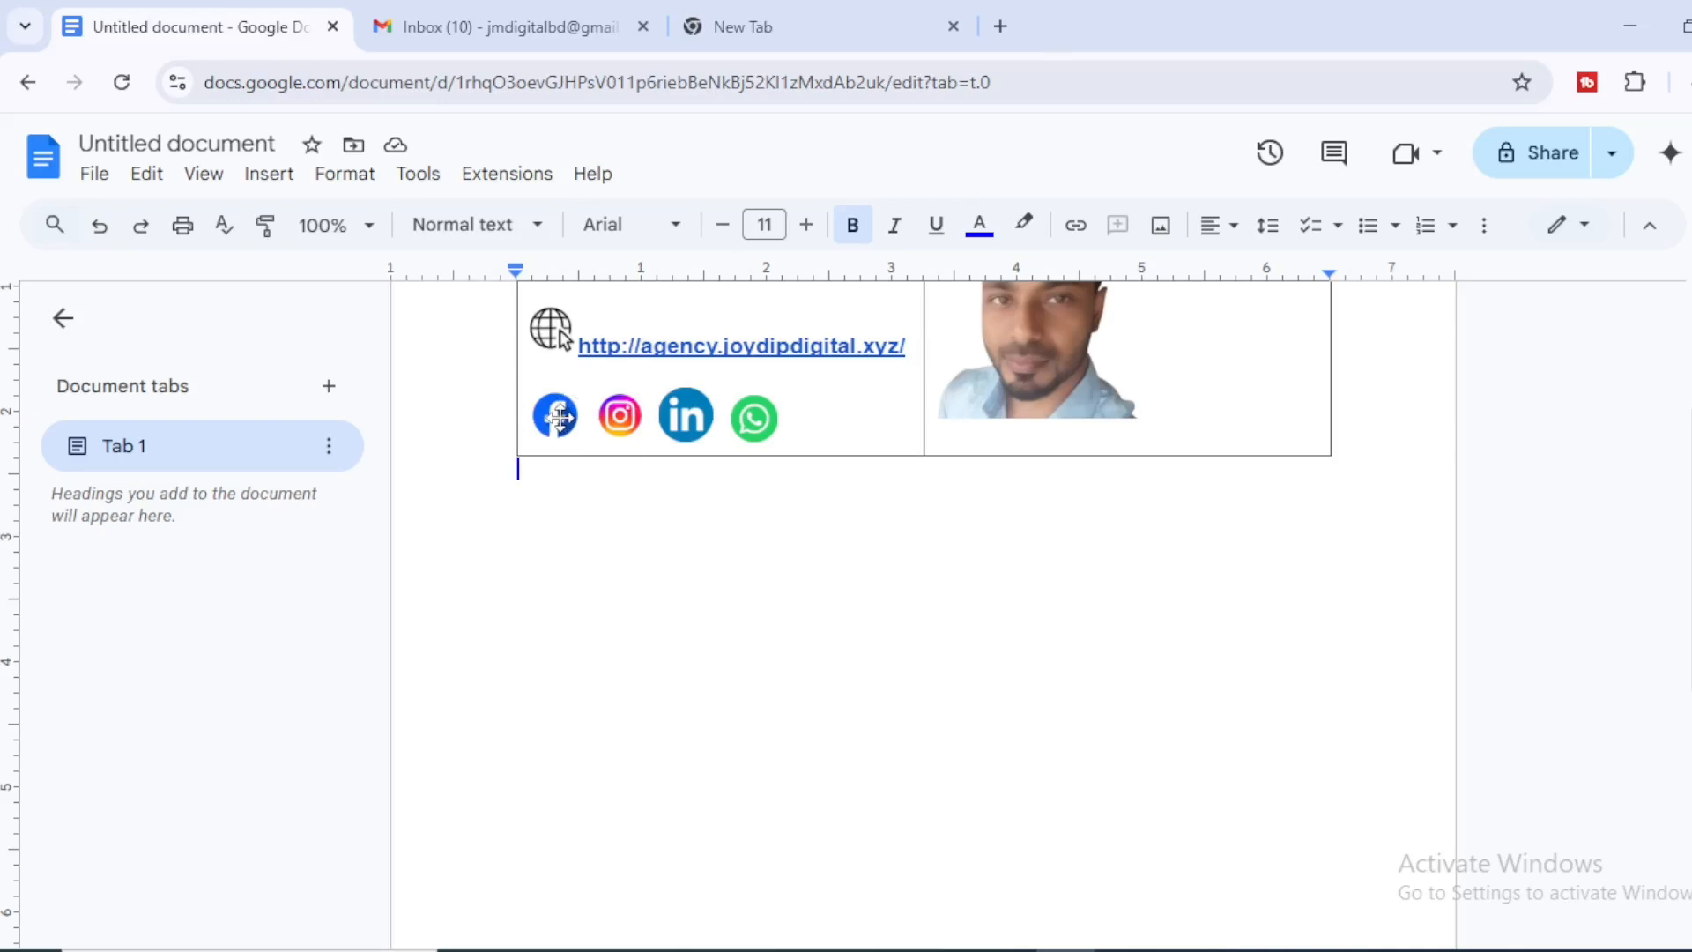
click(557, 417)
click(417, 230)
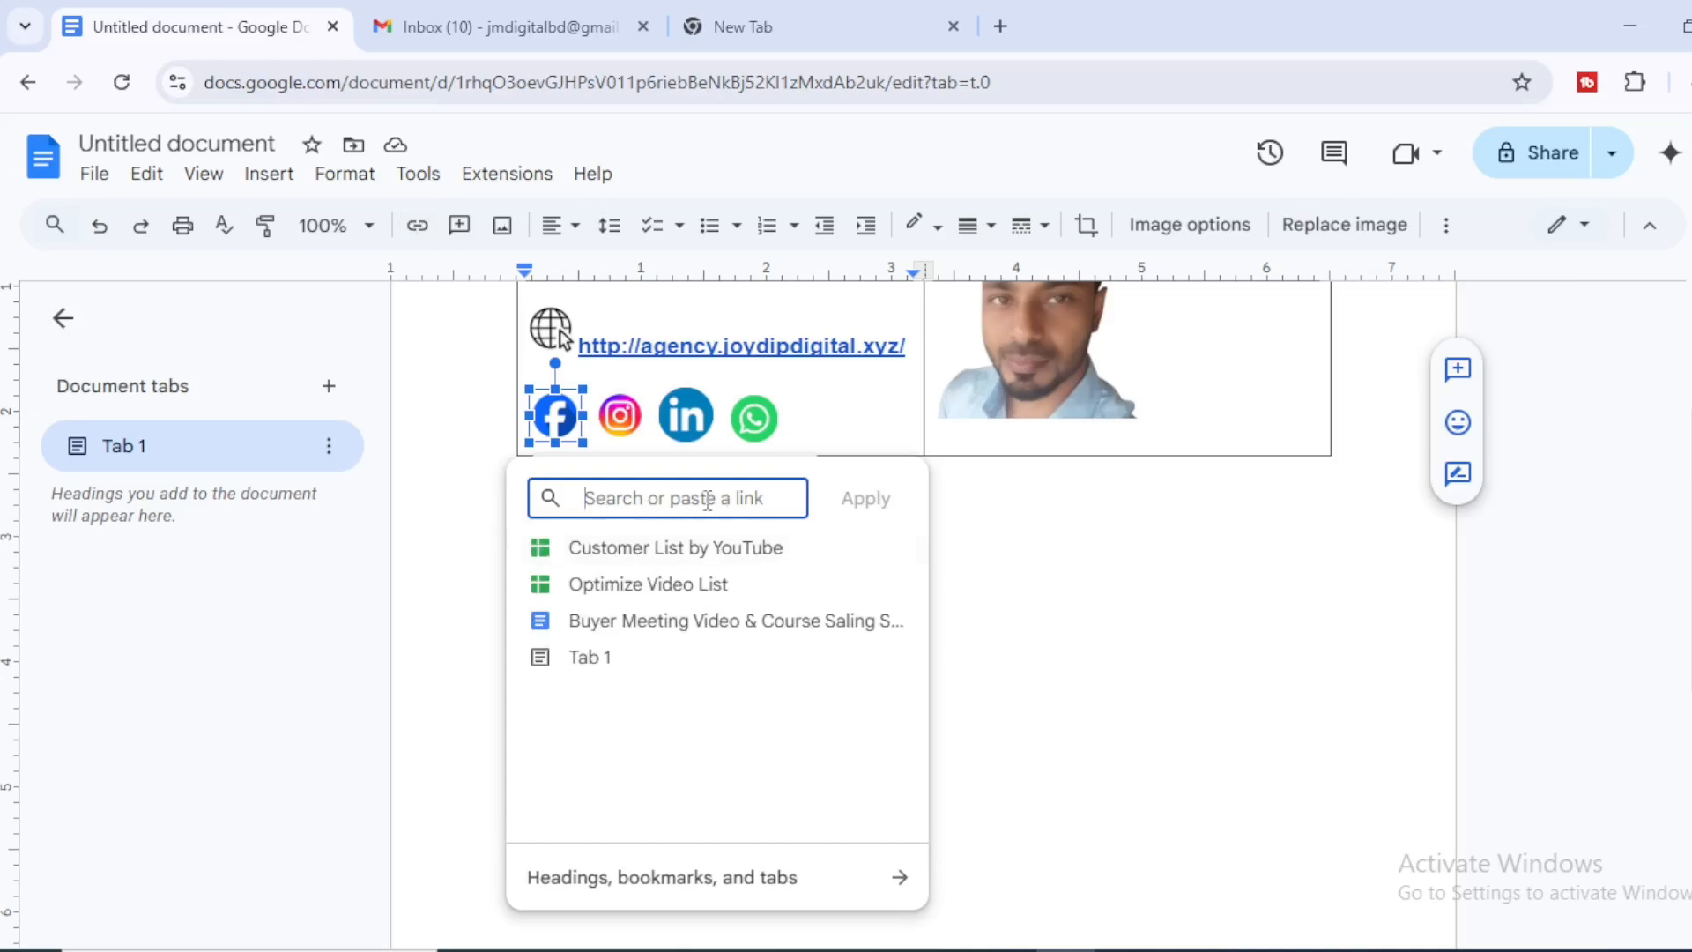
text(https://www.facebook.com/joydipagency1/)
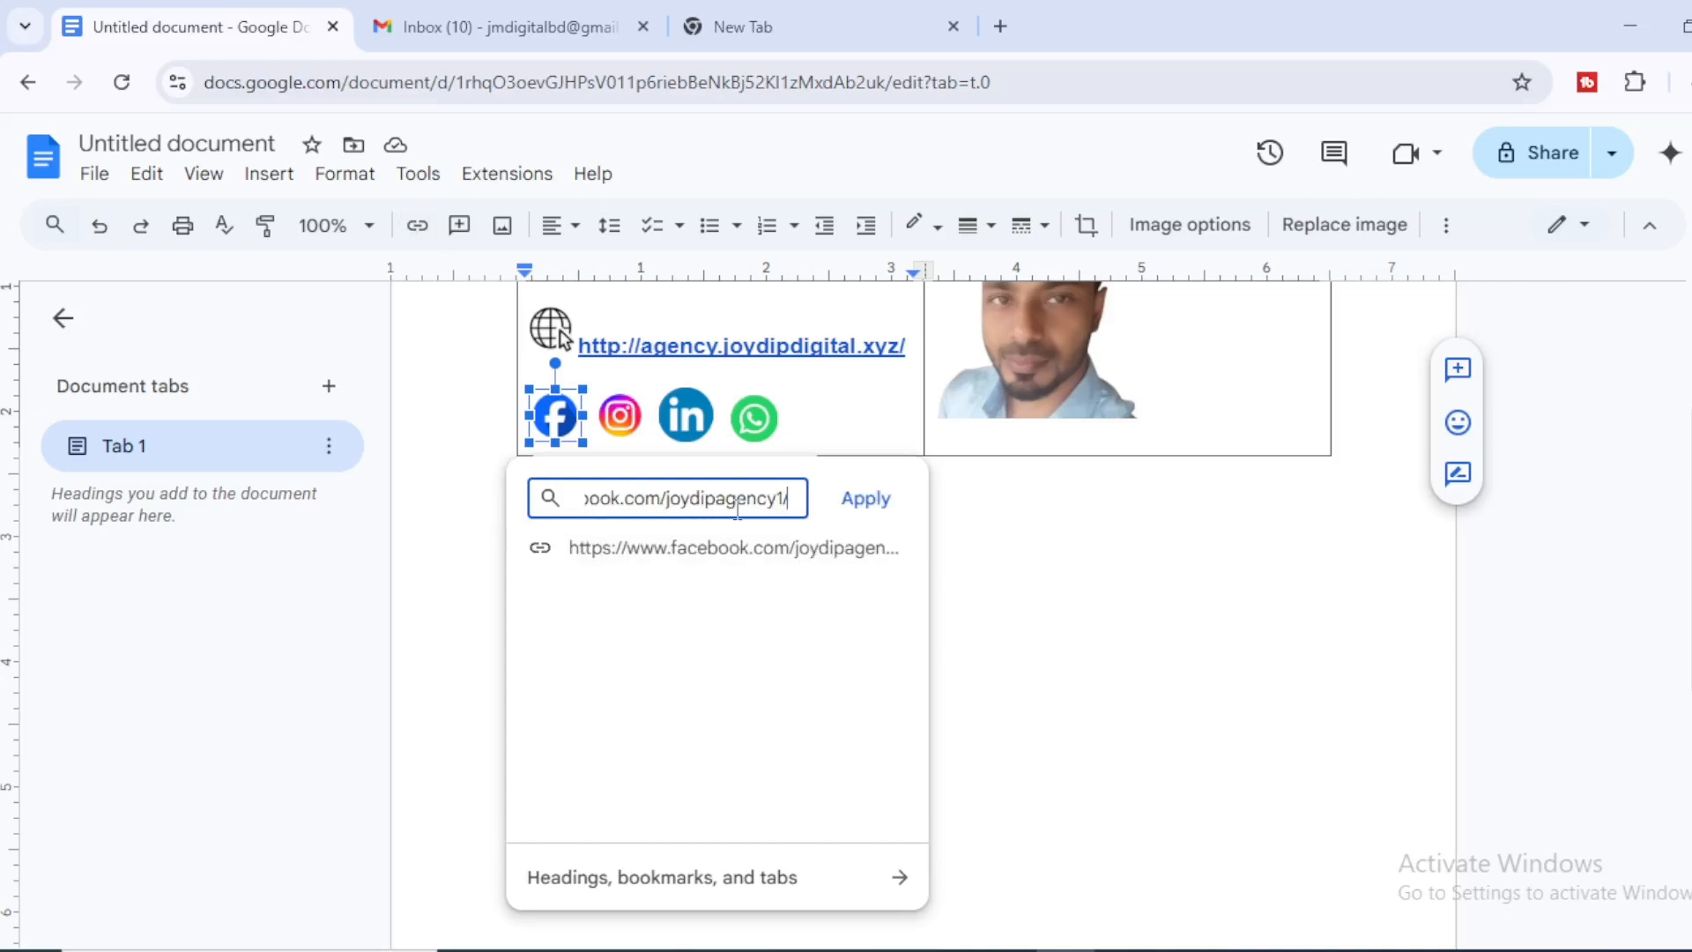
click(874, 511)
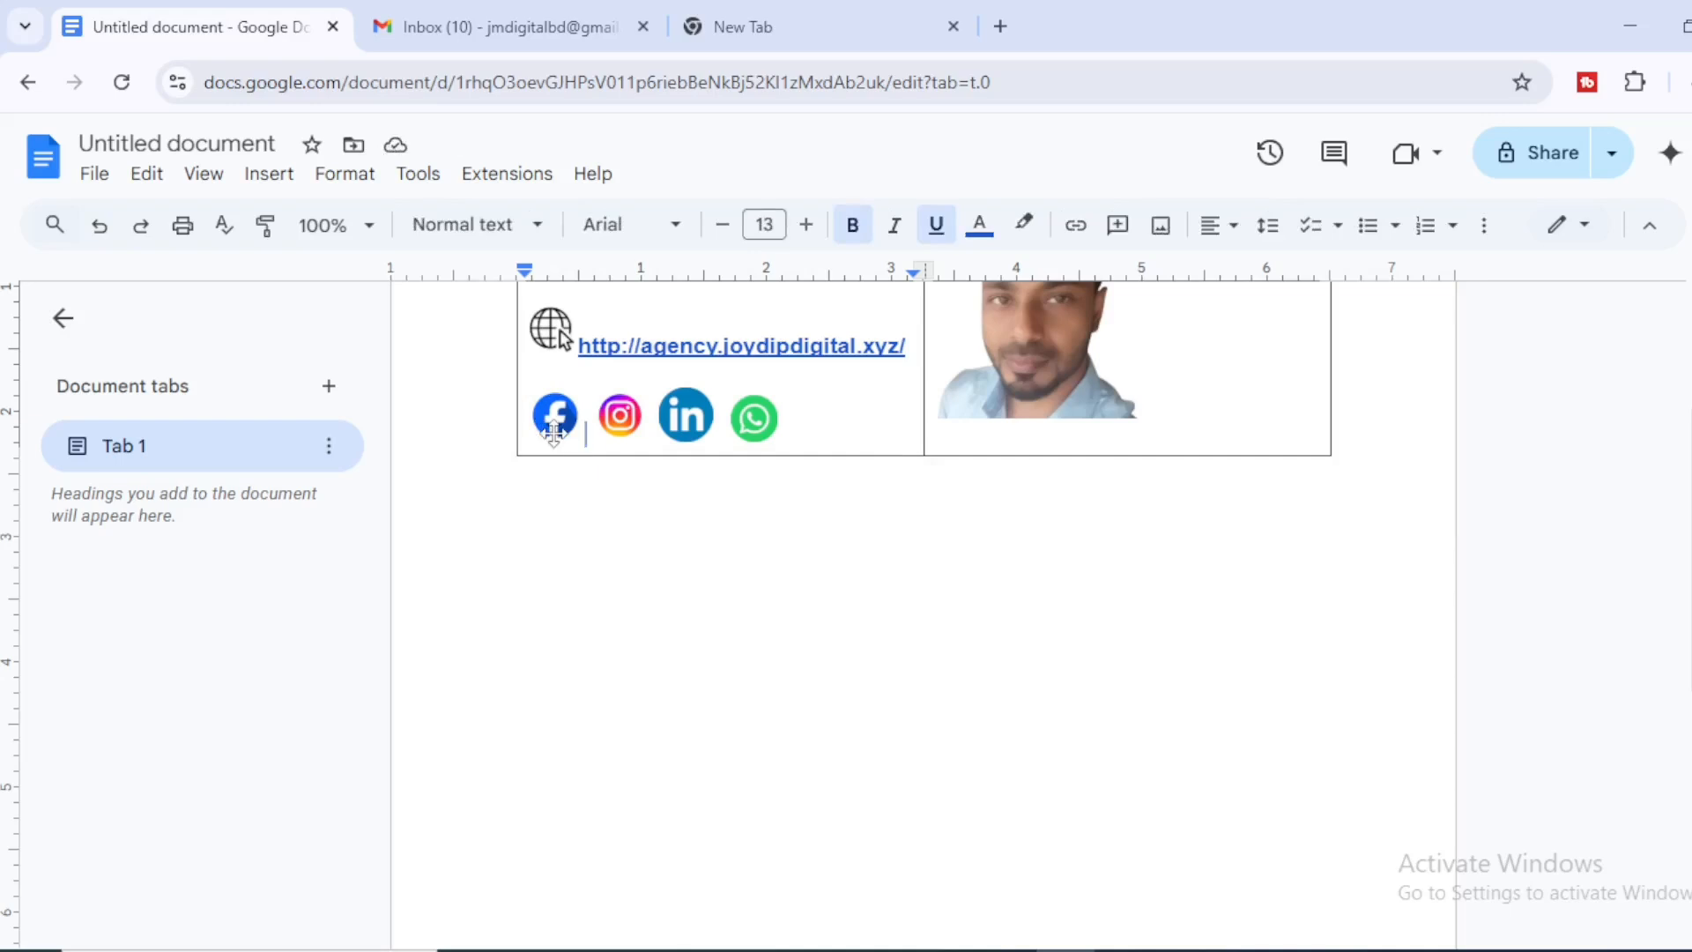
Link the Instagram icon to the owner's Instagram profile by pasting the copied profile URL.
click(621, 414)
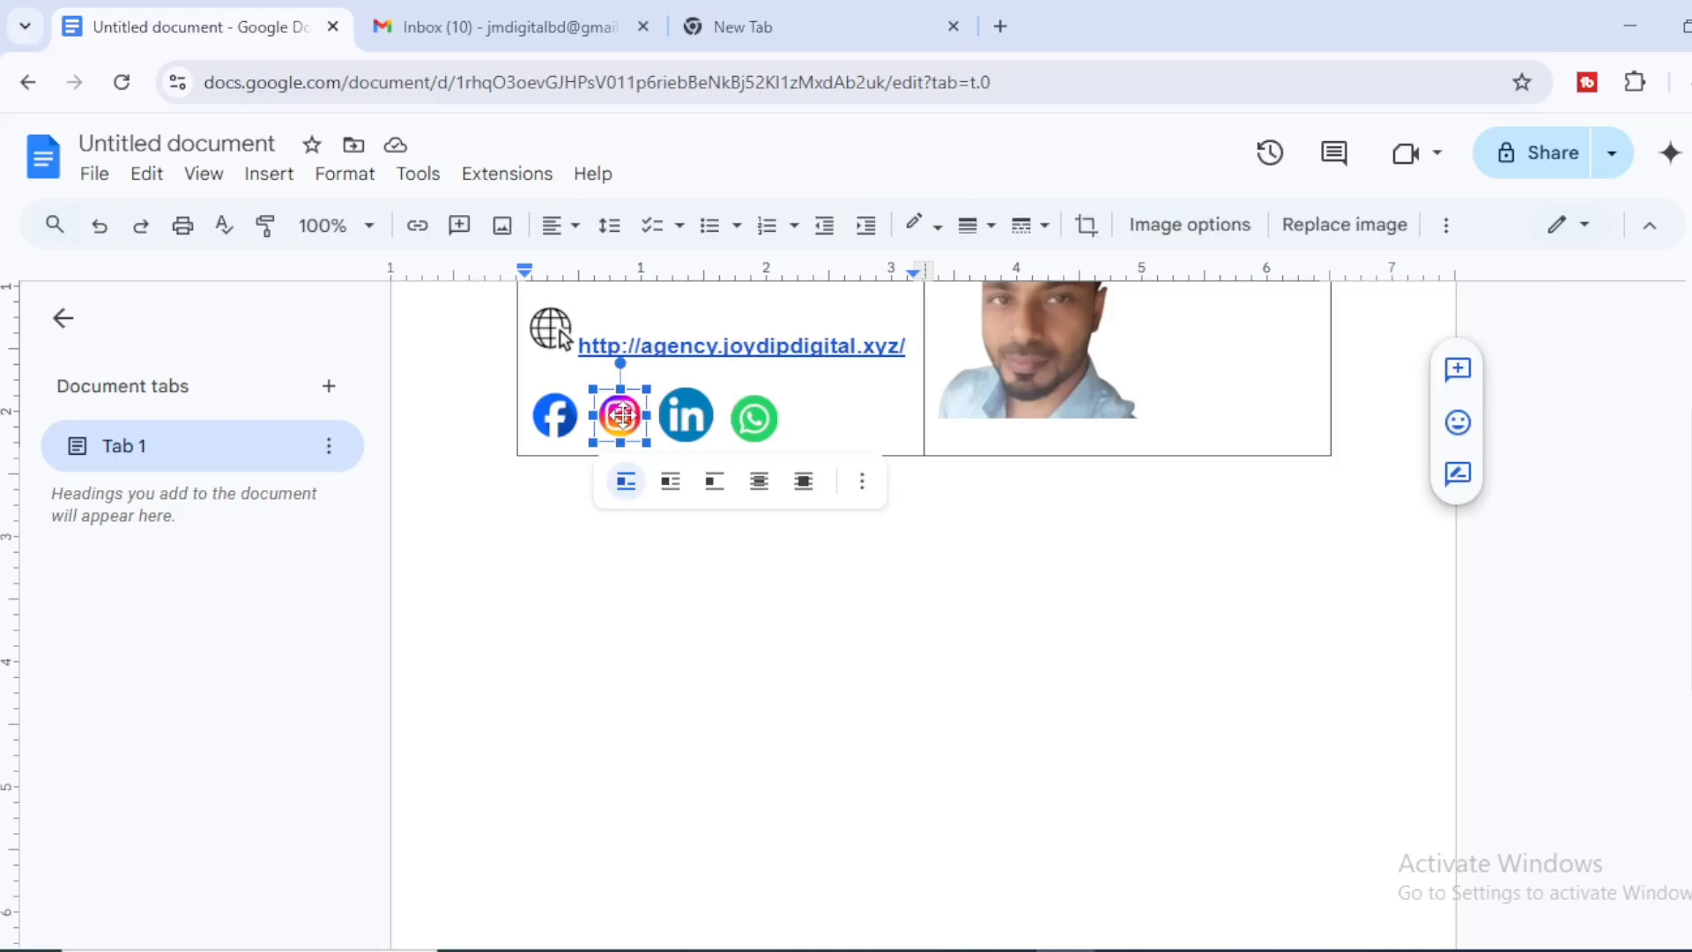
click(418, 237)
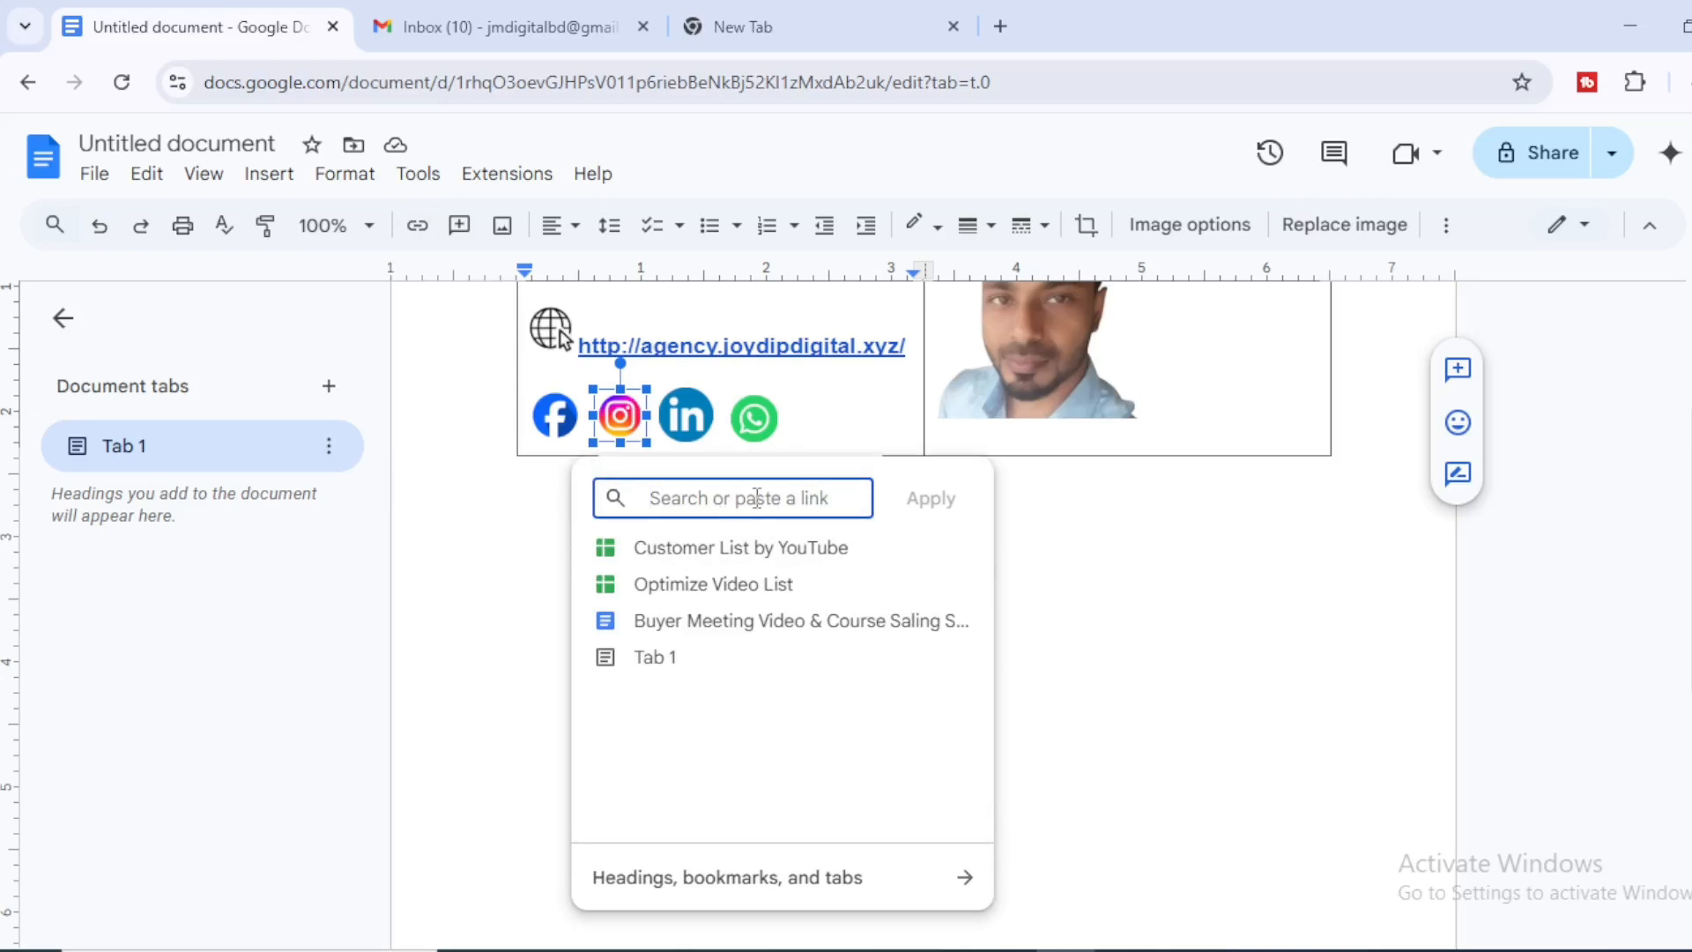
click(709, 509)
key(ctrl+v)
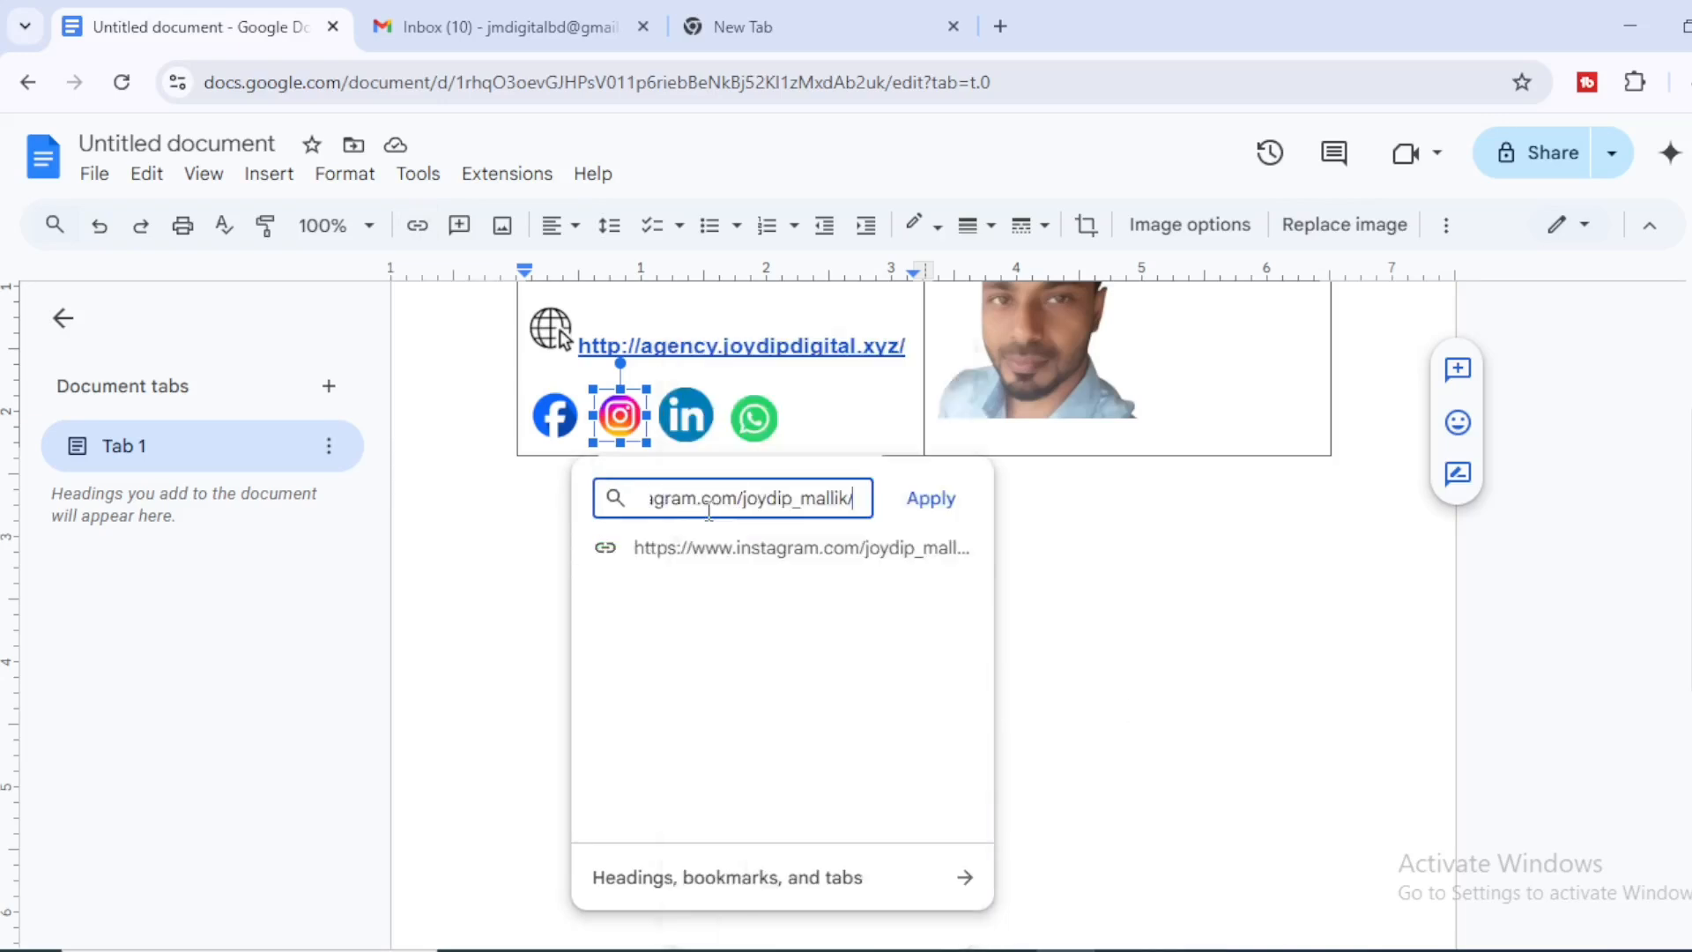
click(933, 511)
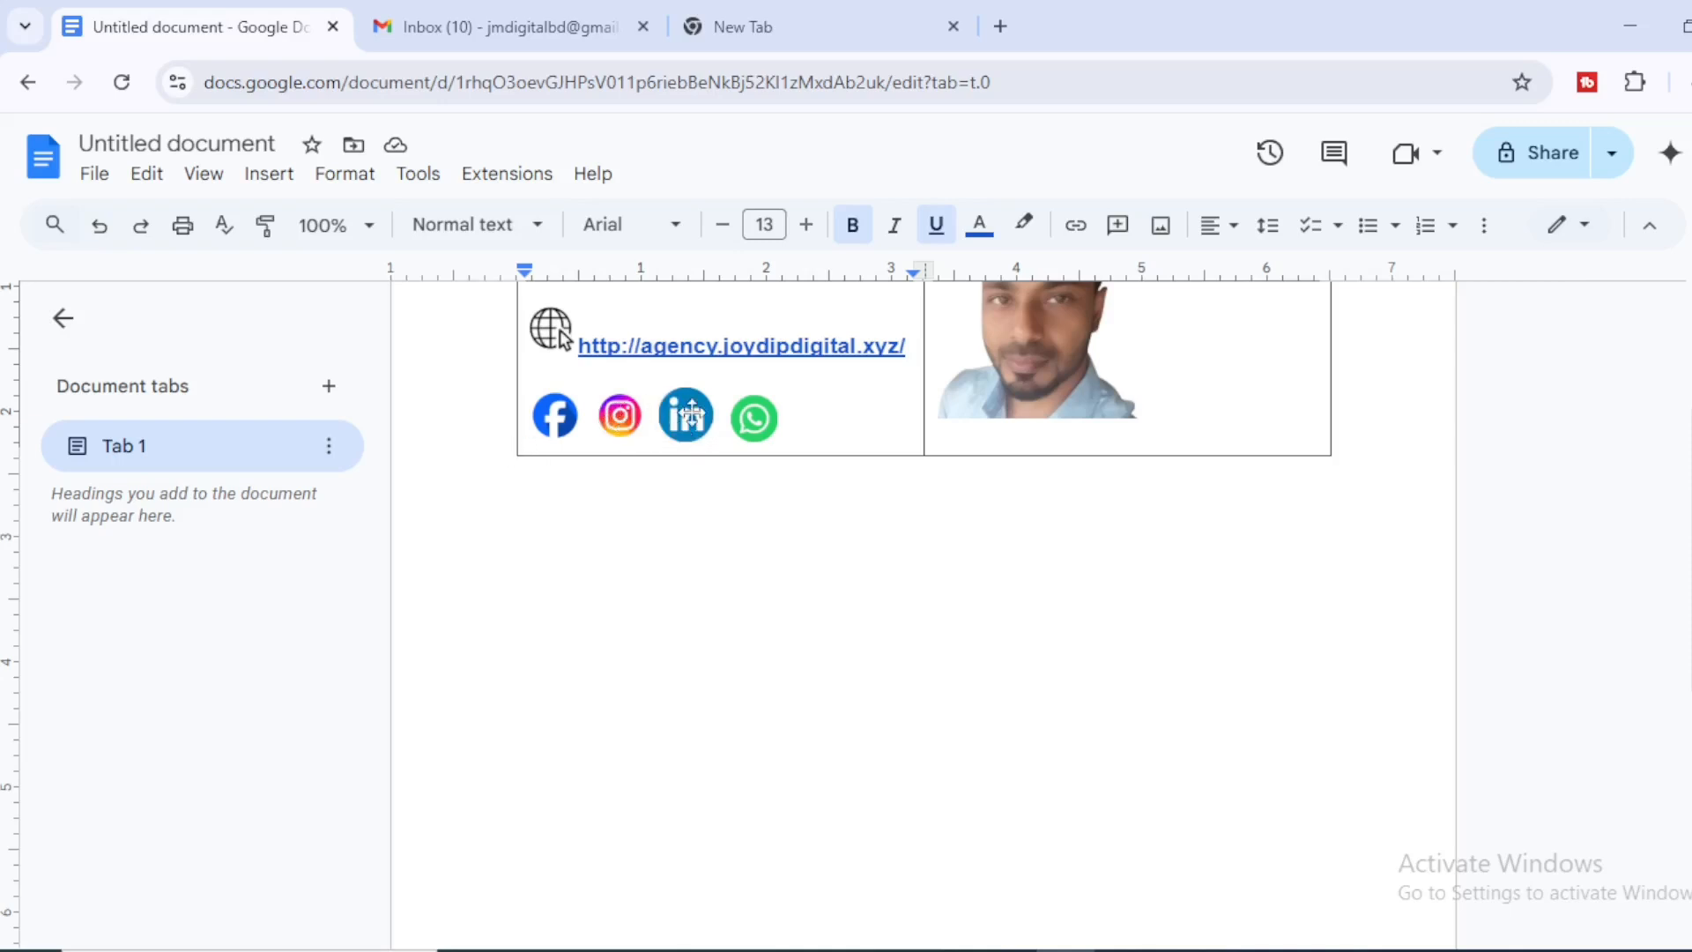
Link the LinkedIn icon to the owner's LinkedIn profile URL and check the applied link.
click(687, 411)
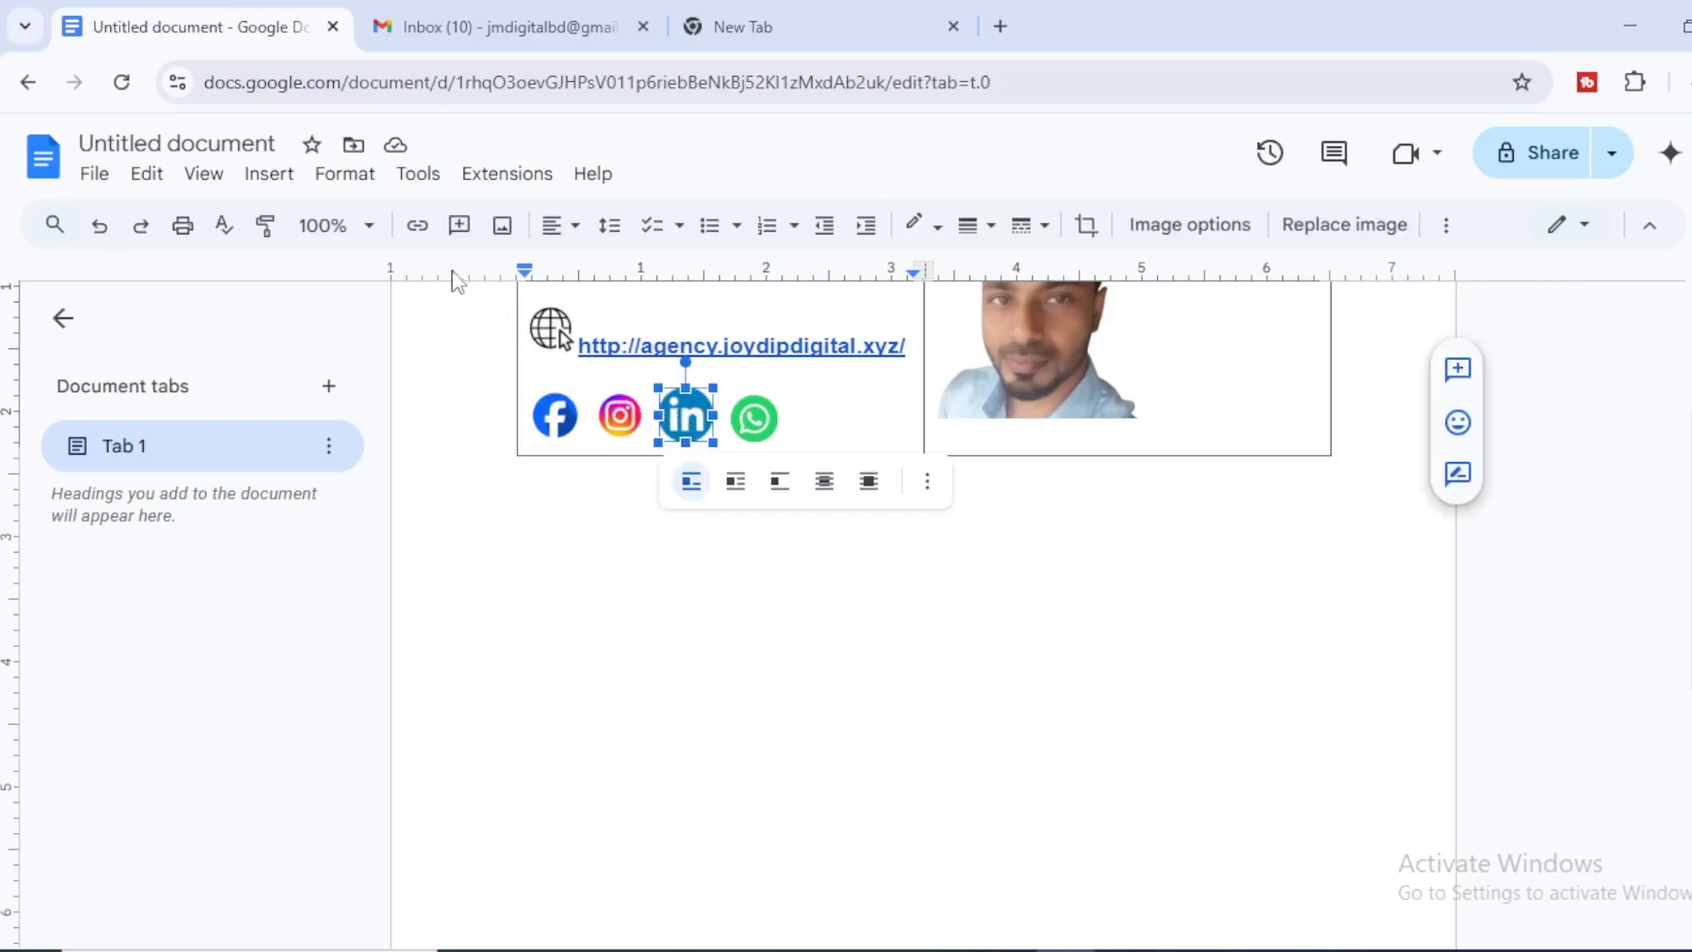
click(418, 227)
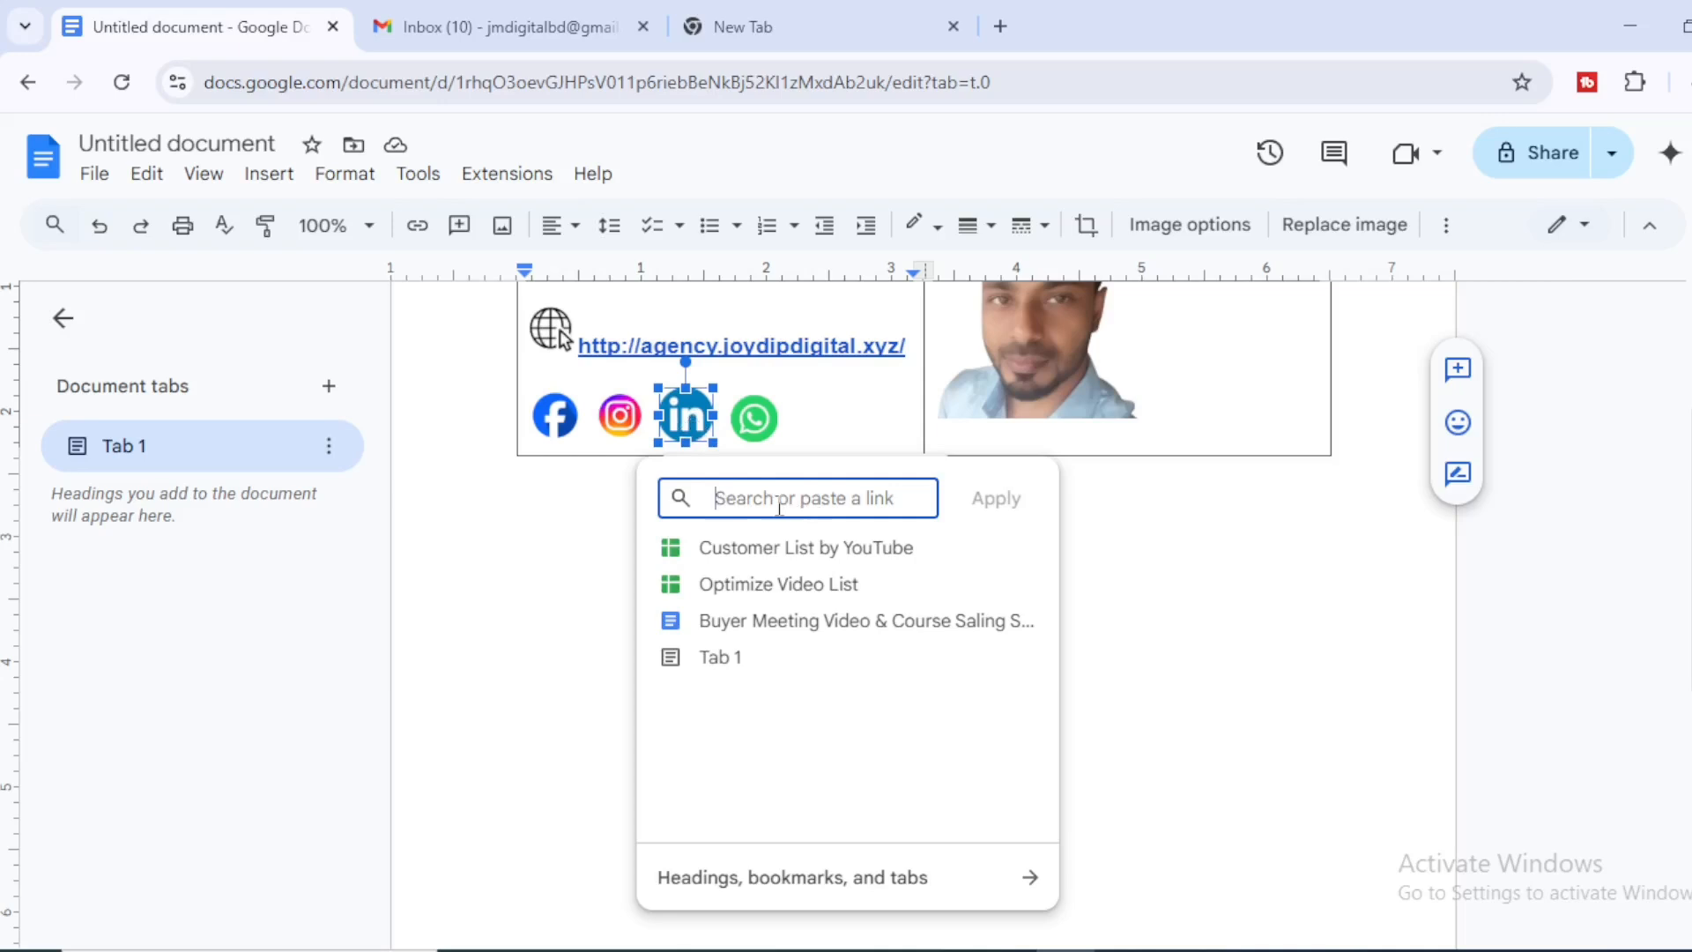
text(https://www.linkedin.com/in/joydipmallik/)
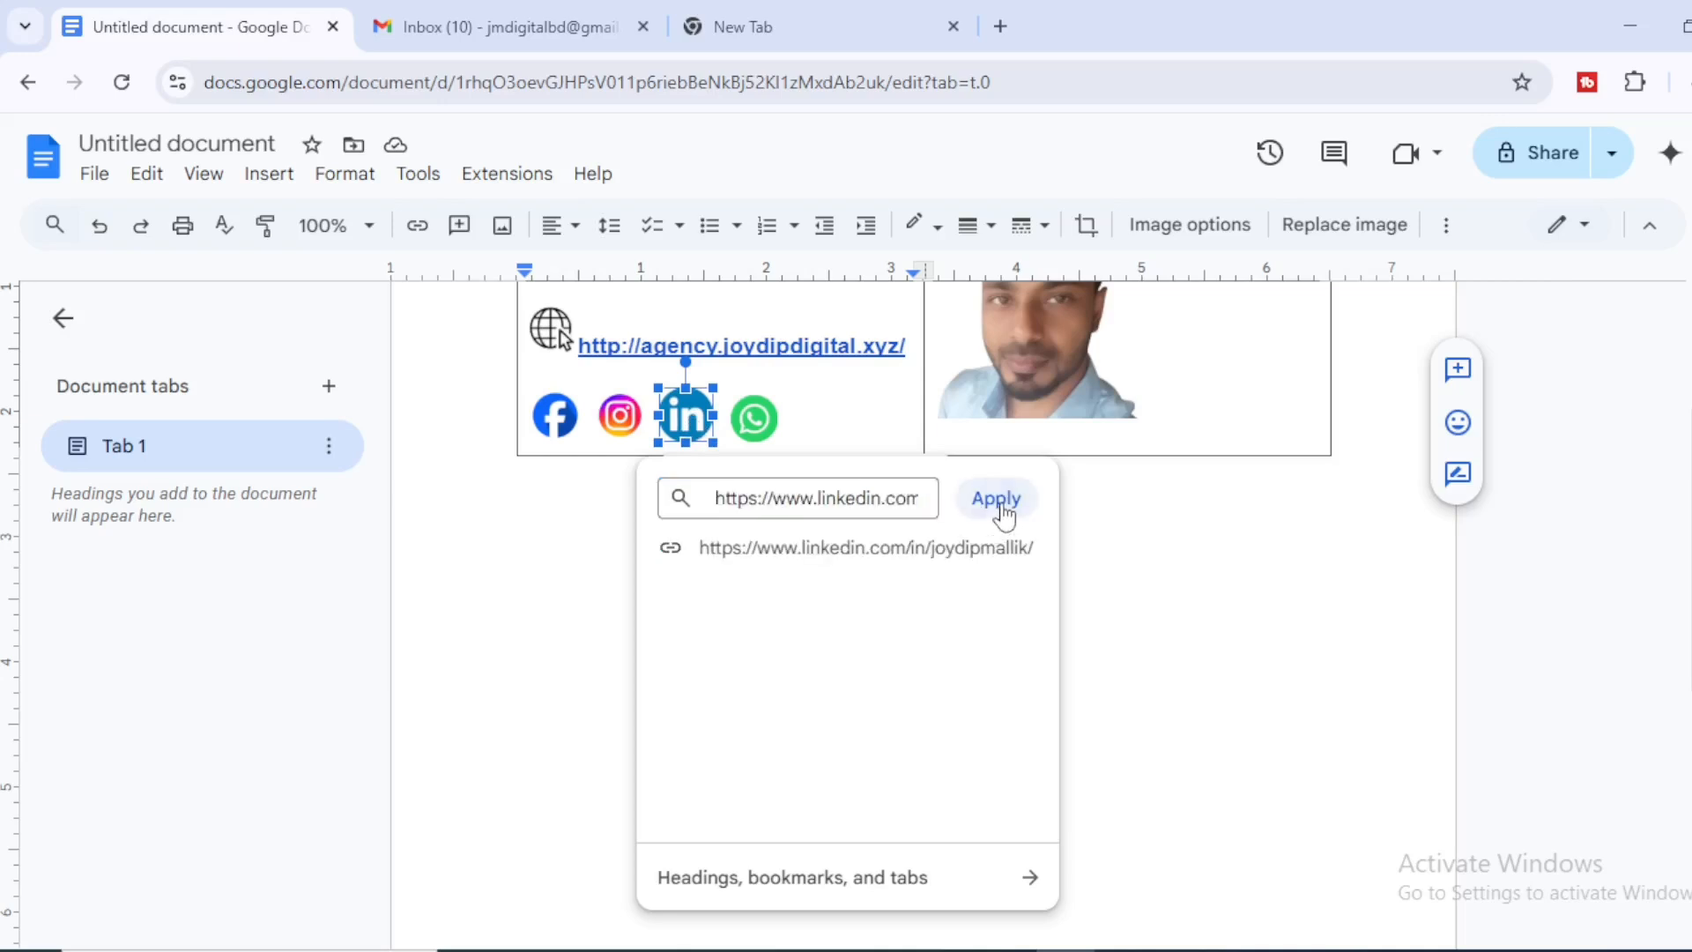
click(996, 499)
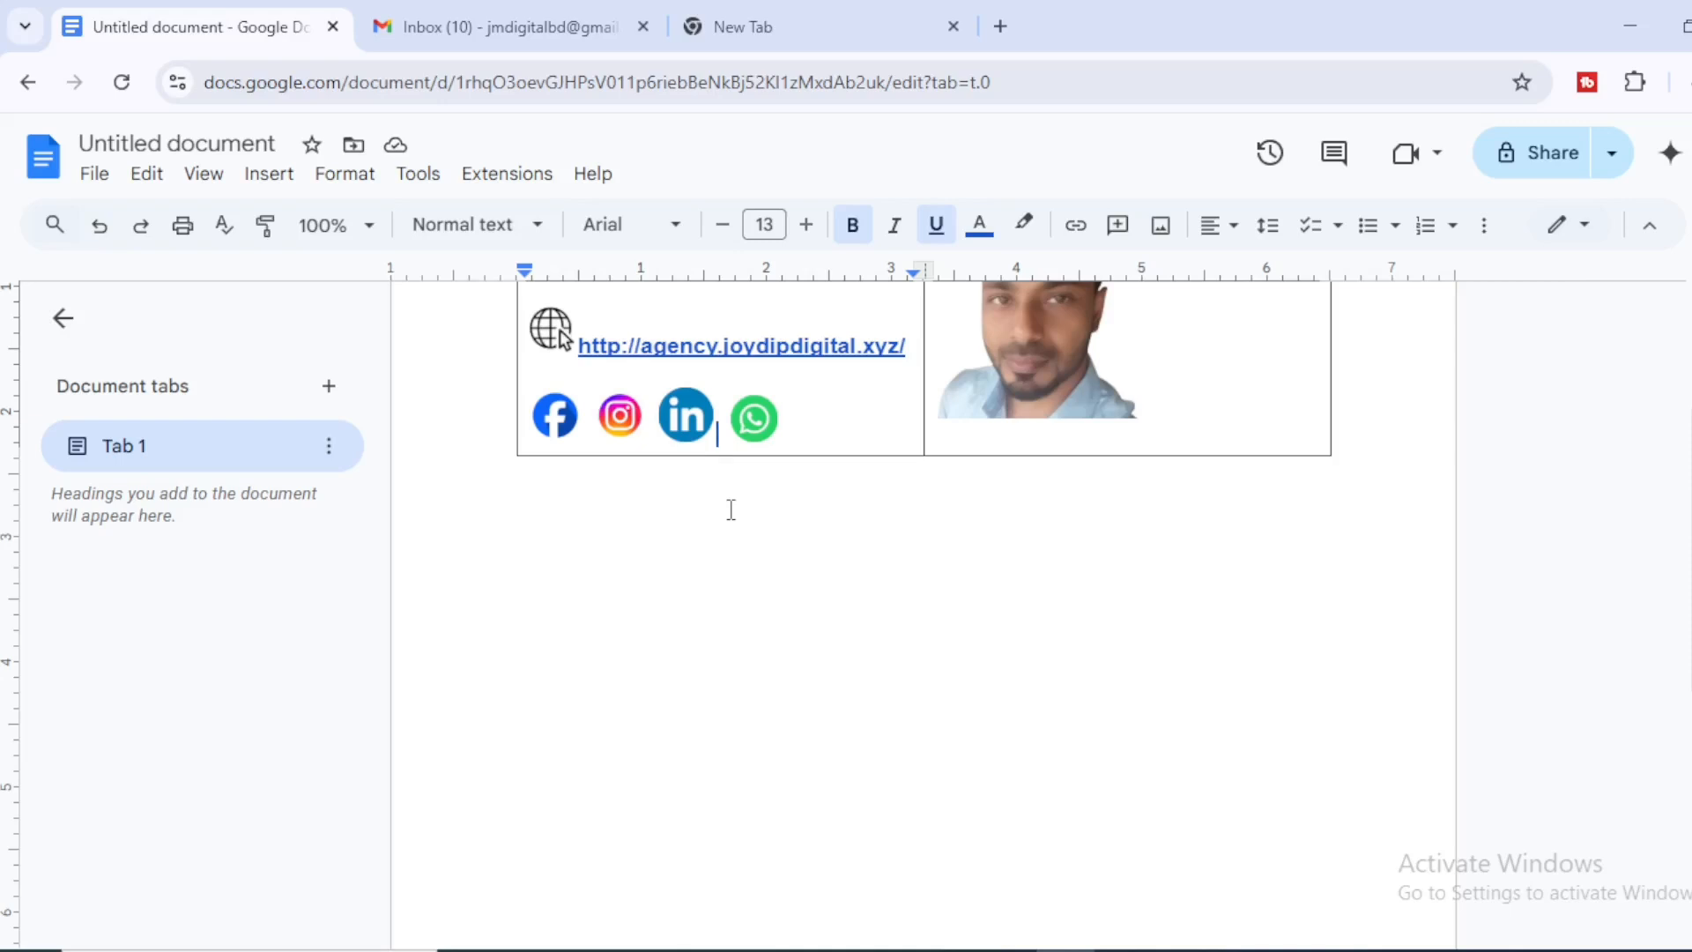
click(693, 422)
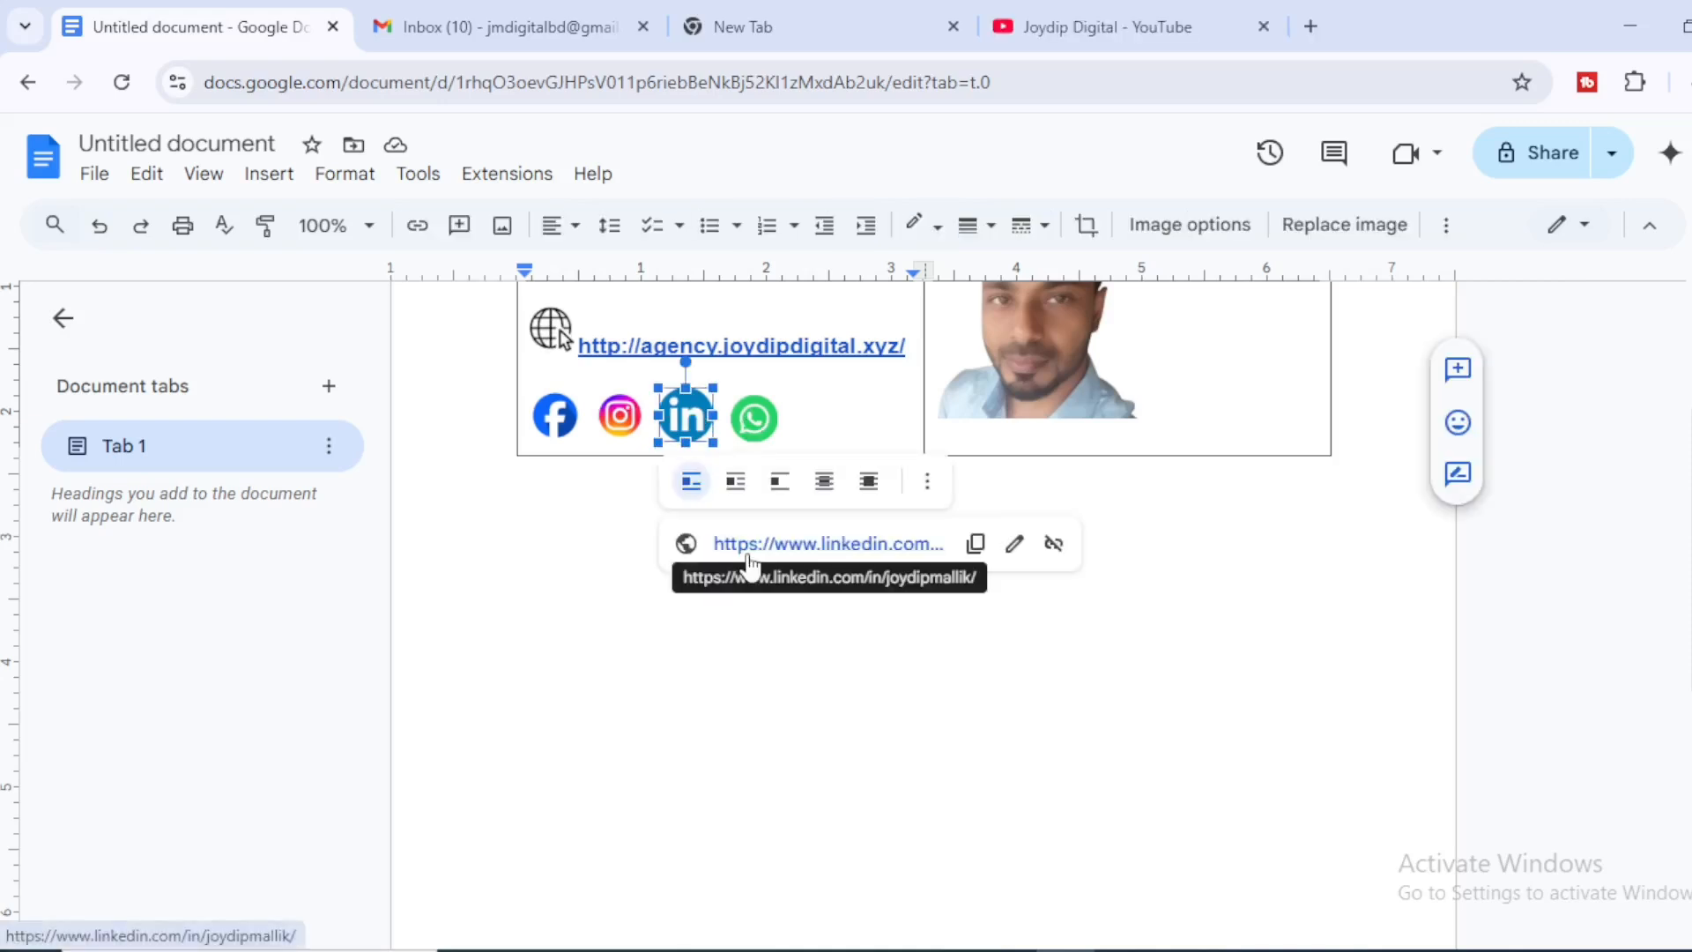
Link the WhatsApp icon to the copied wa.me address containing the owner's phone number.
click(768, 421)
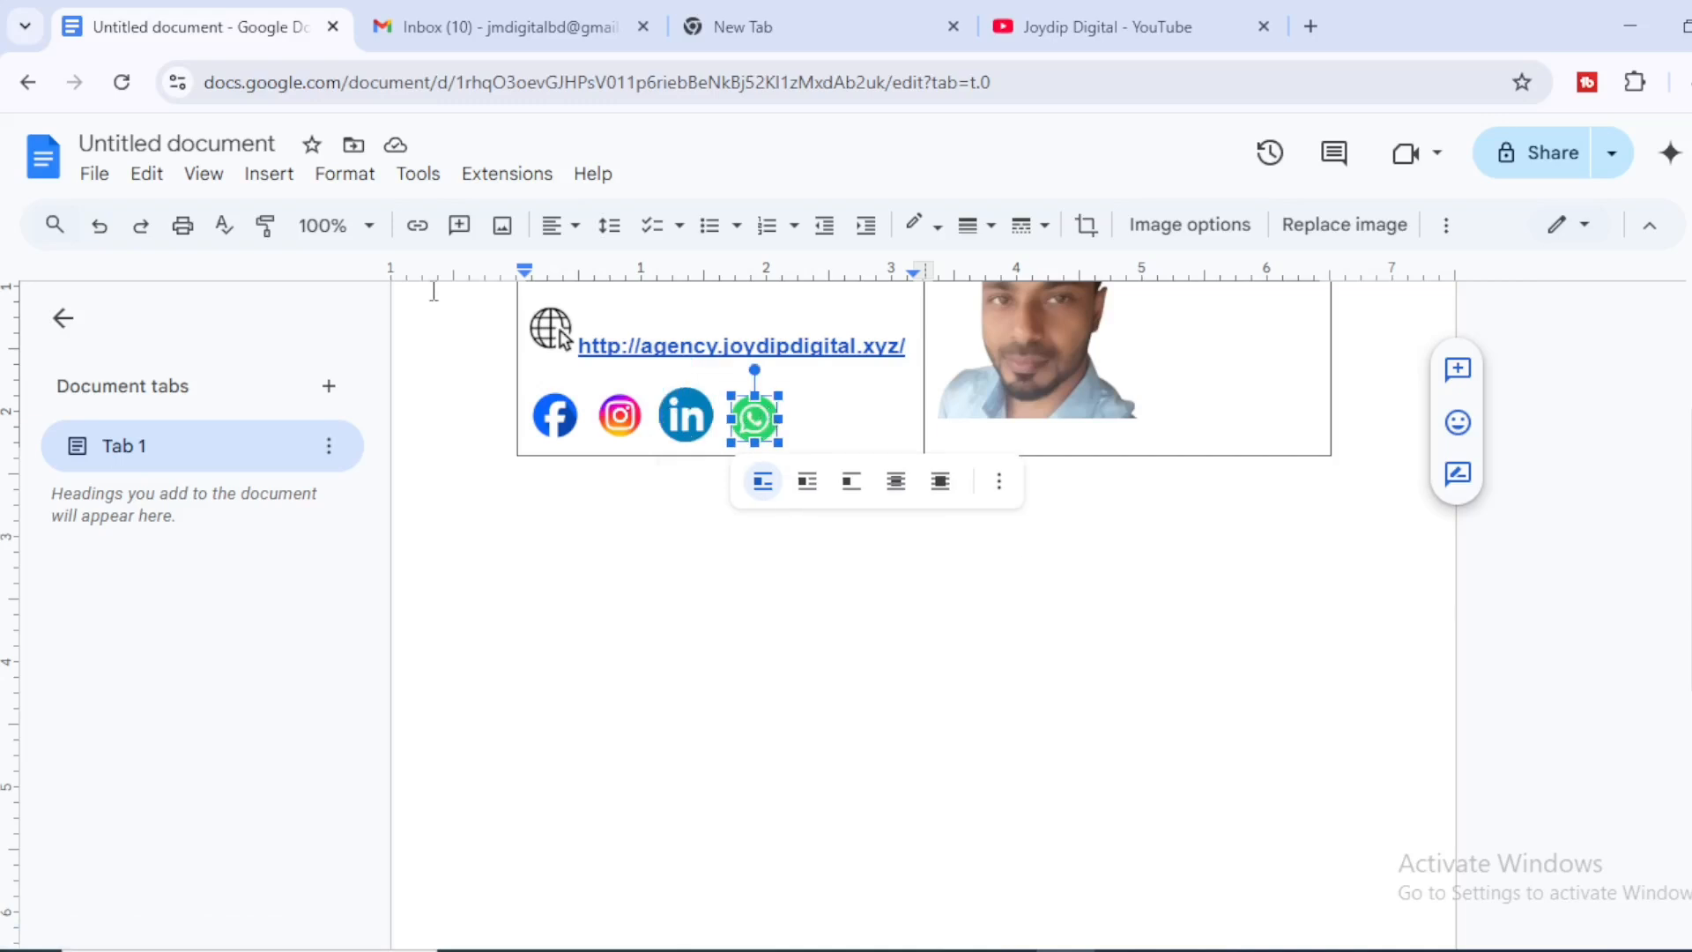
click(418, 230)
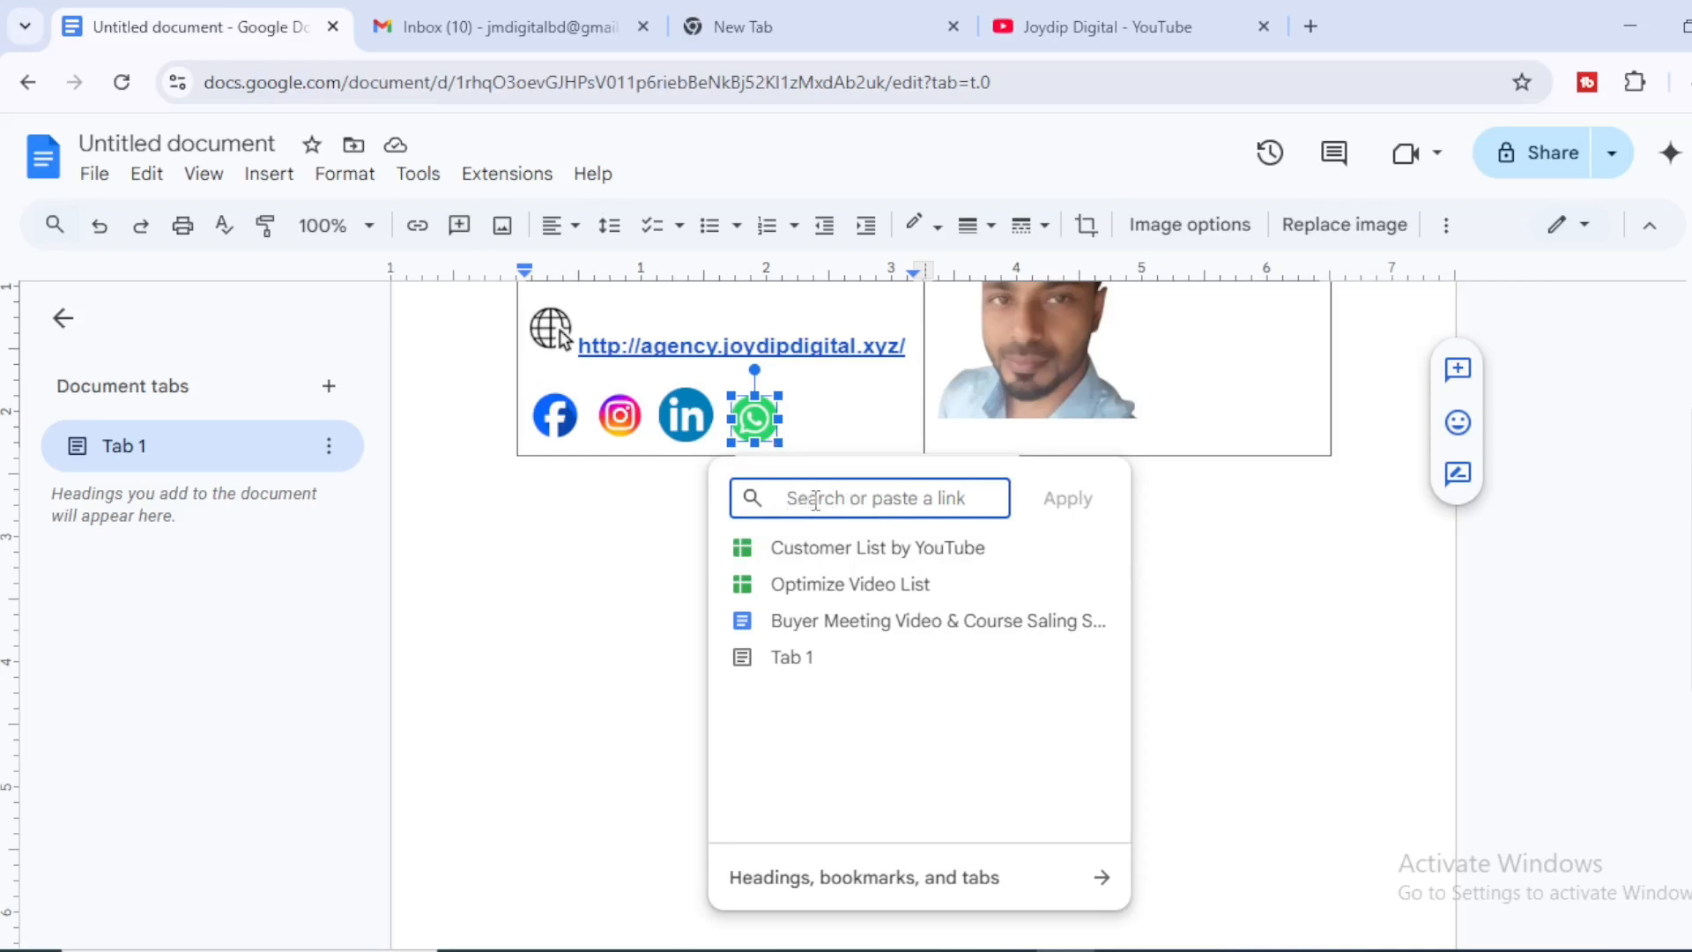
right_click(815, 499)
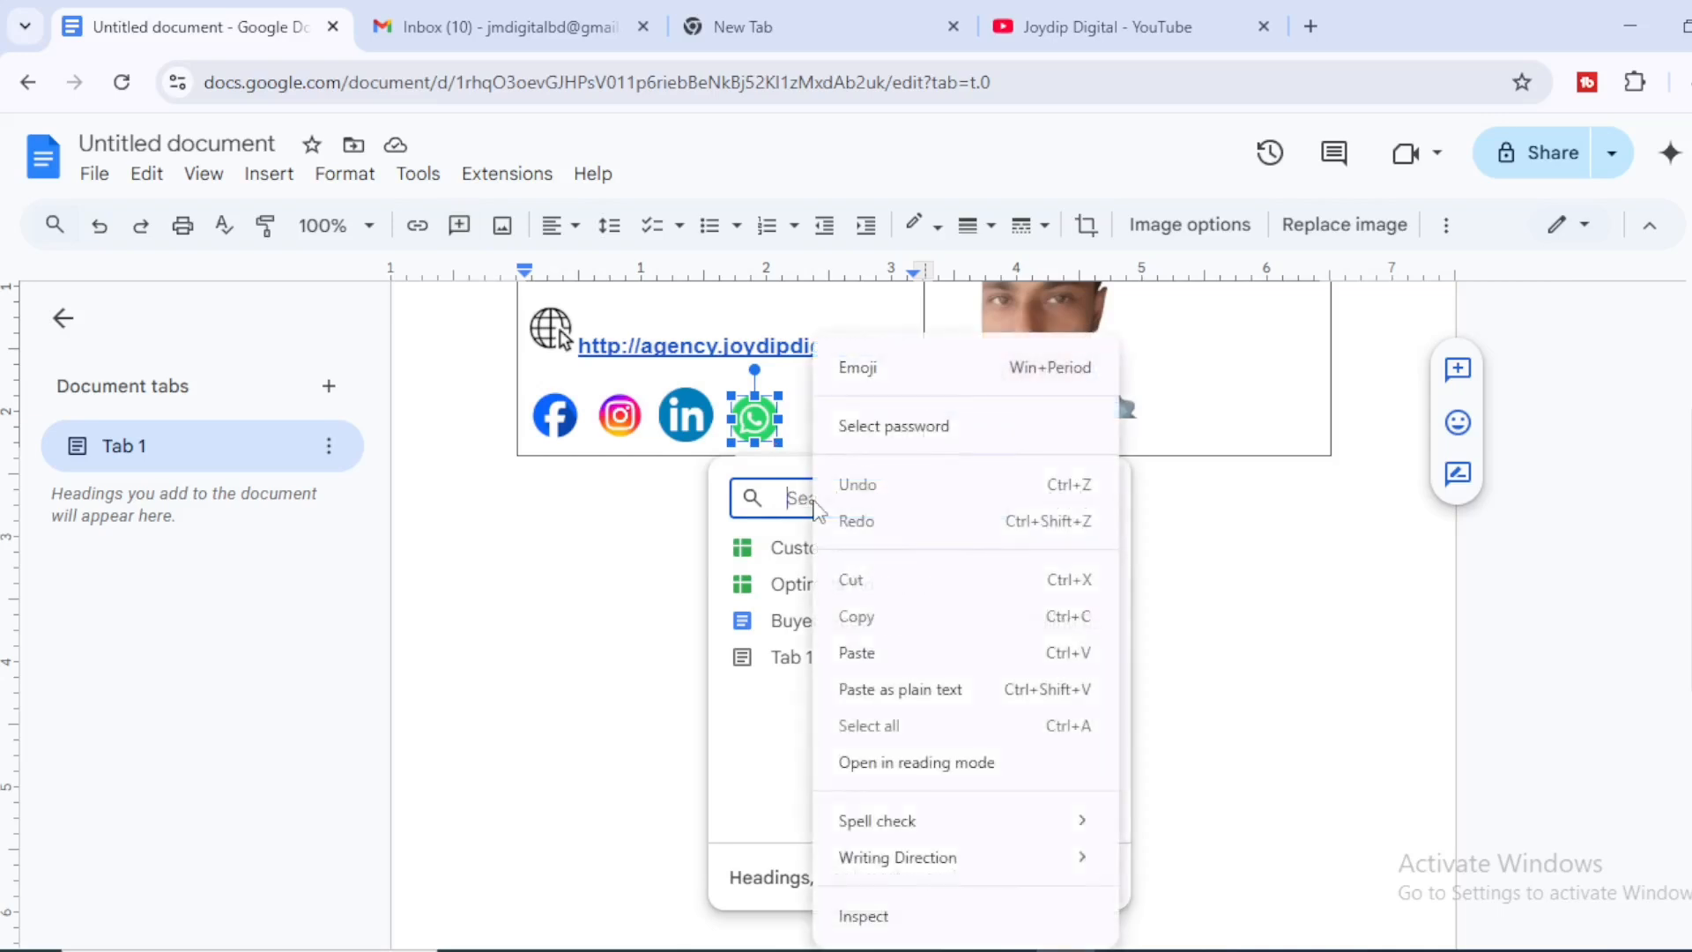
click(868, 653)
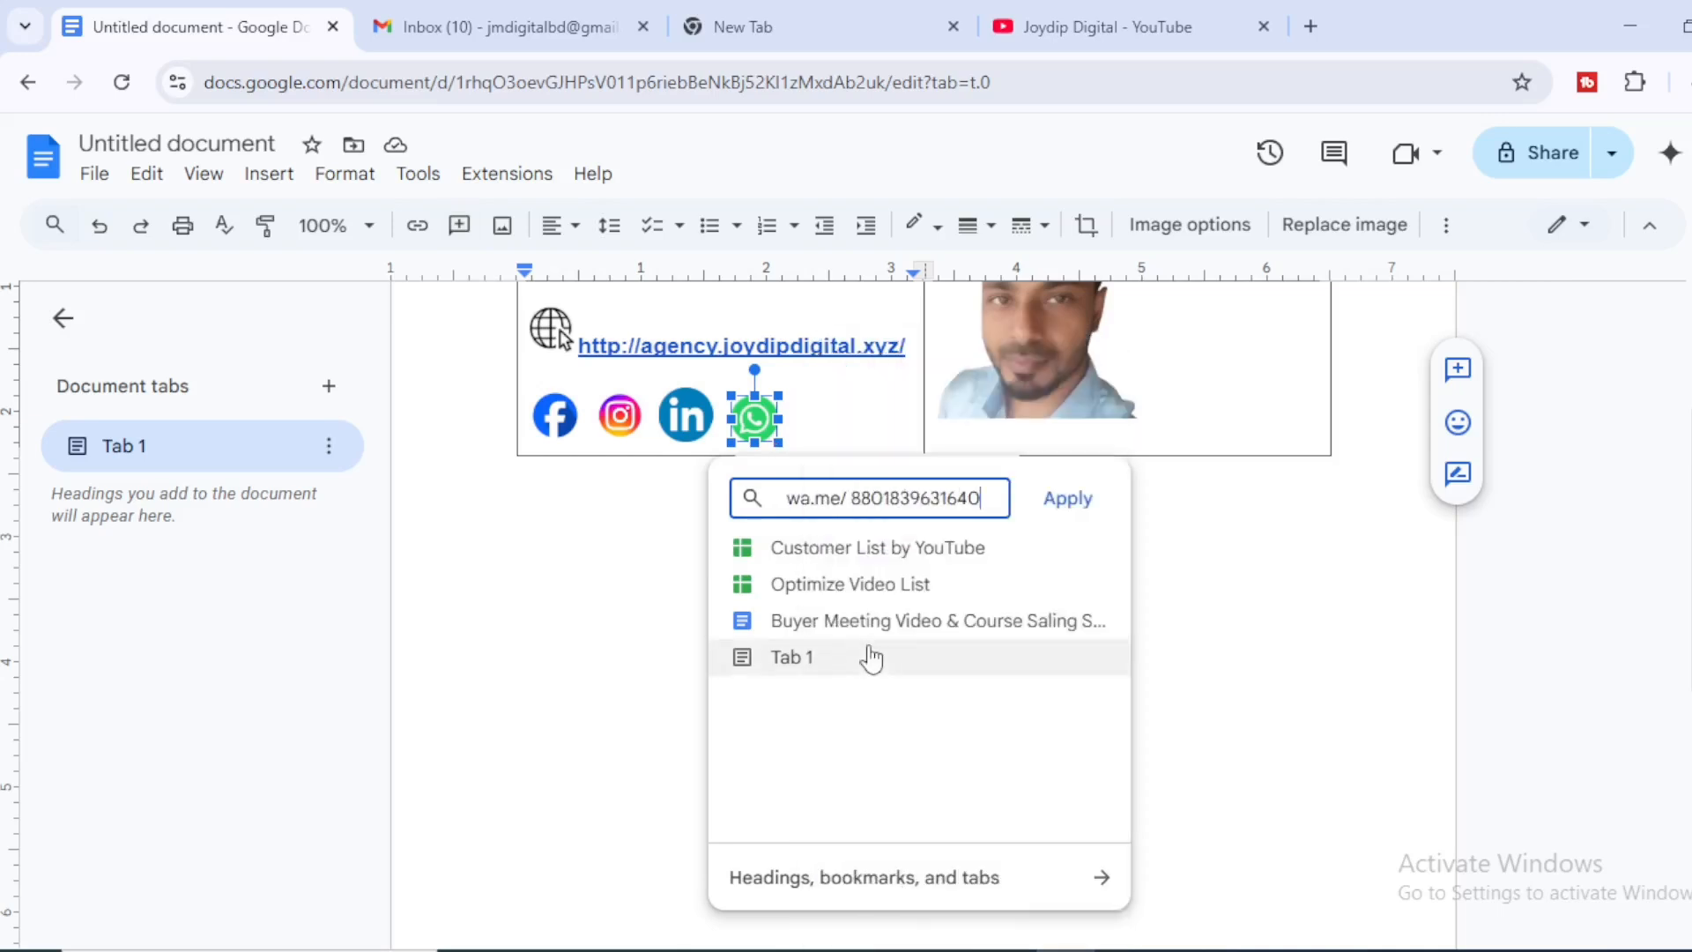
click(1058, 516)
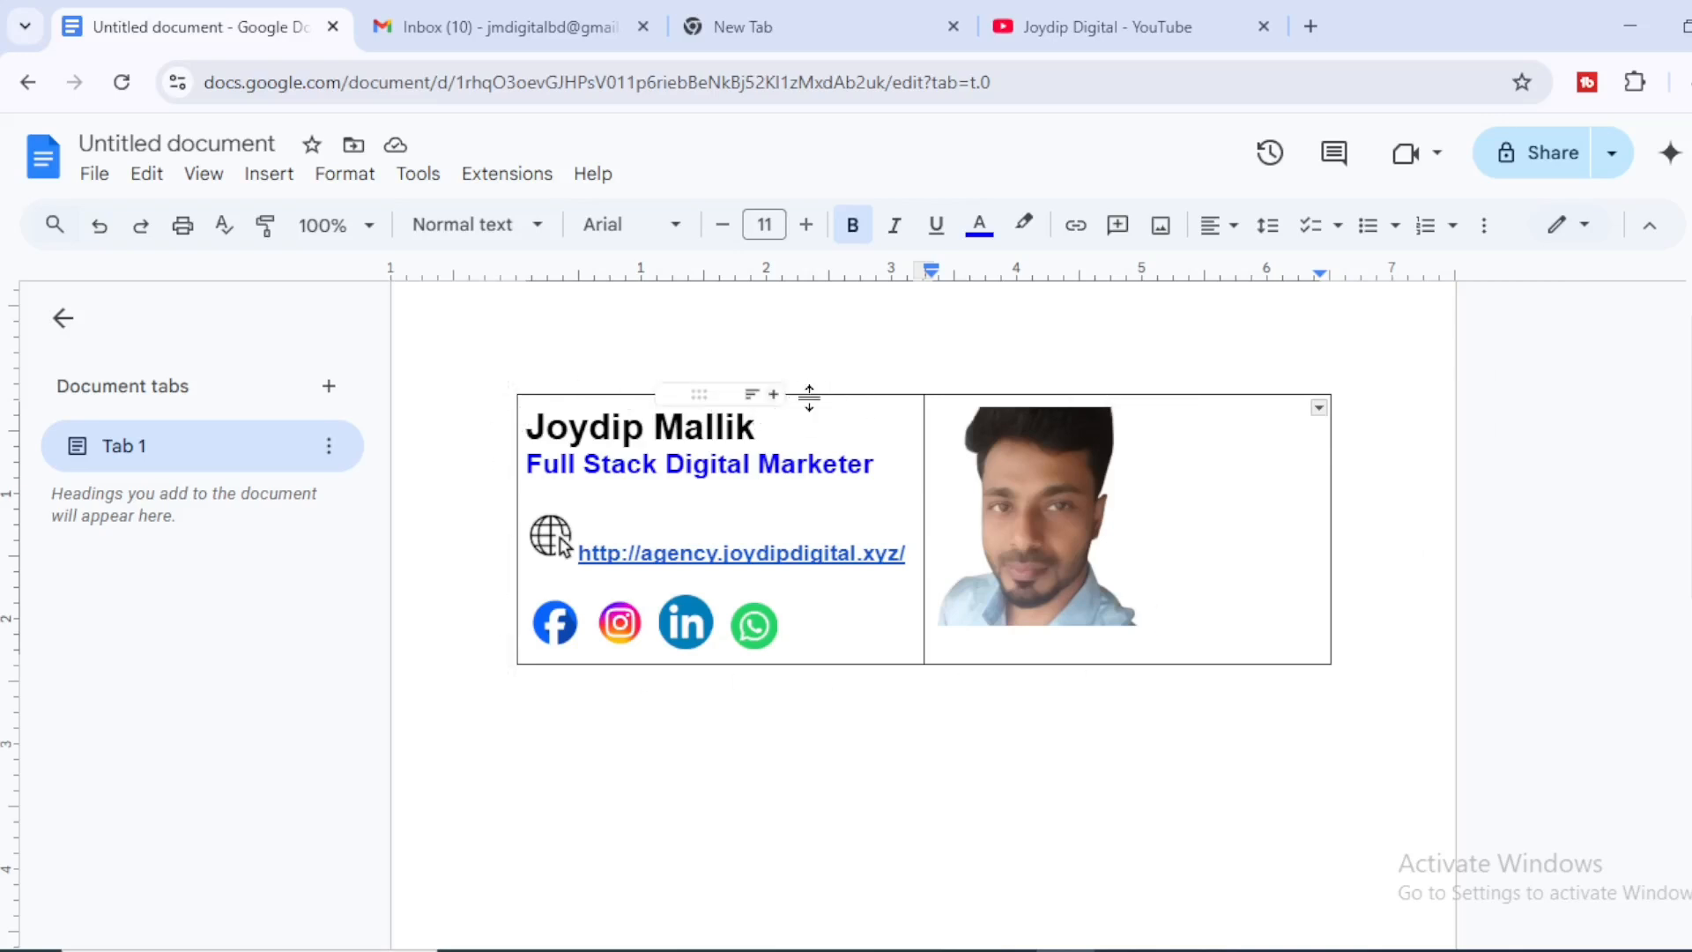
Select all outer borders and the middle divider of the signature table and set their border color to white.
drag(814, 396, 815, 394)
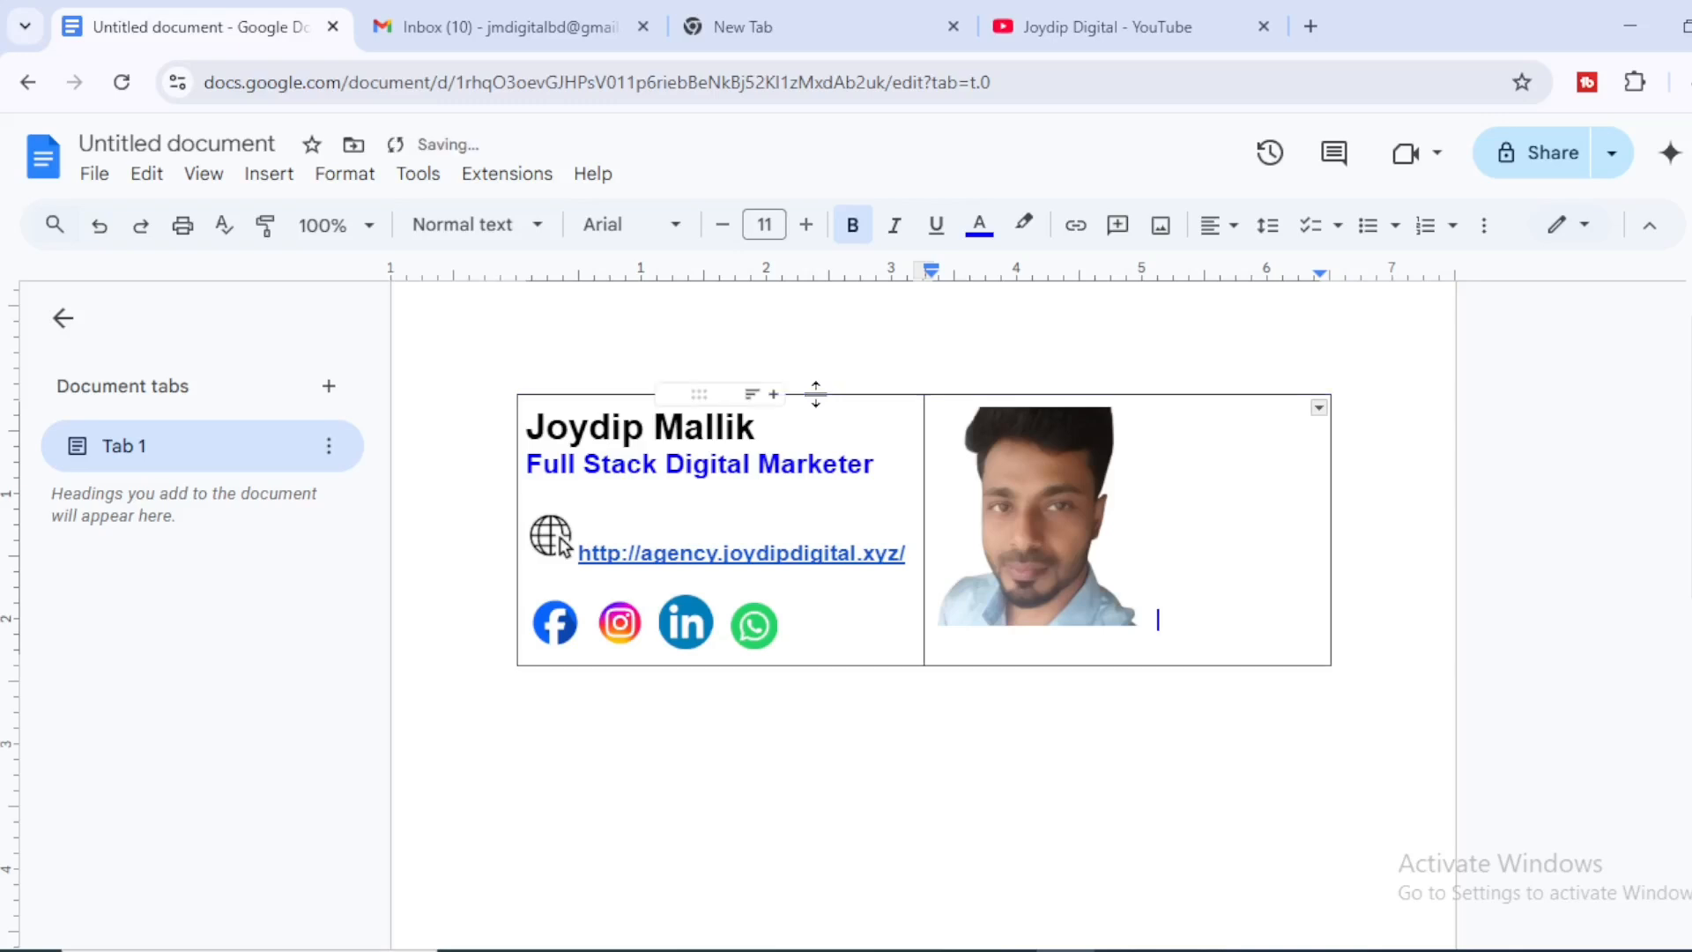
click(815, 393)
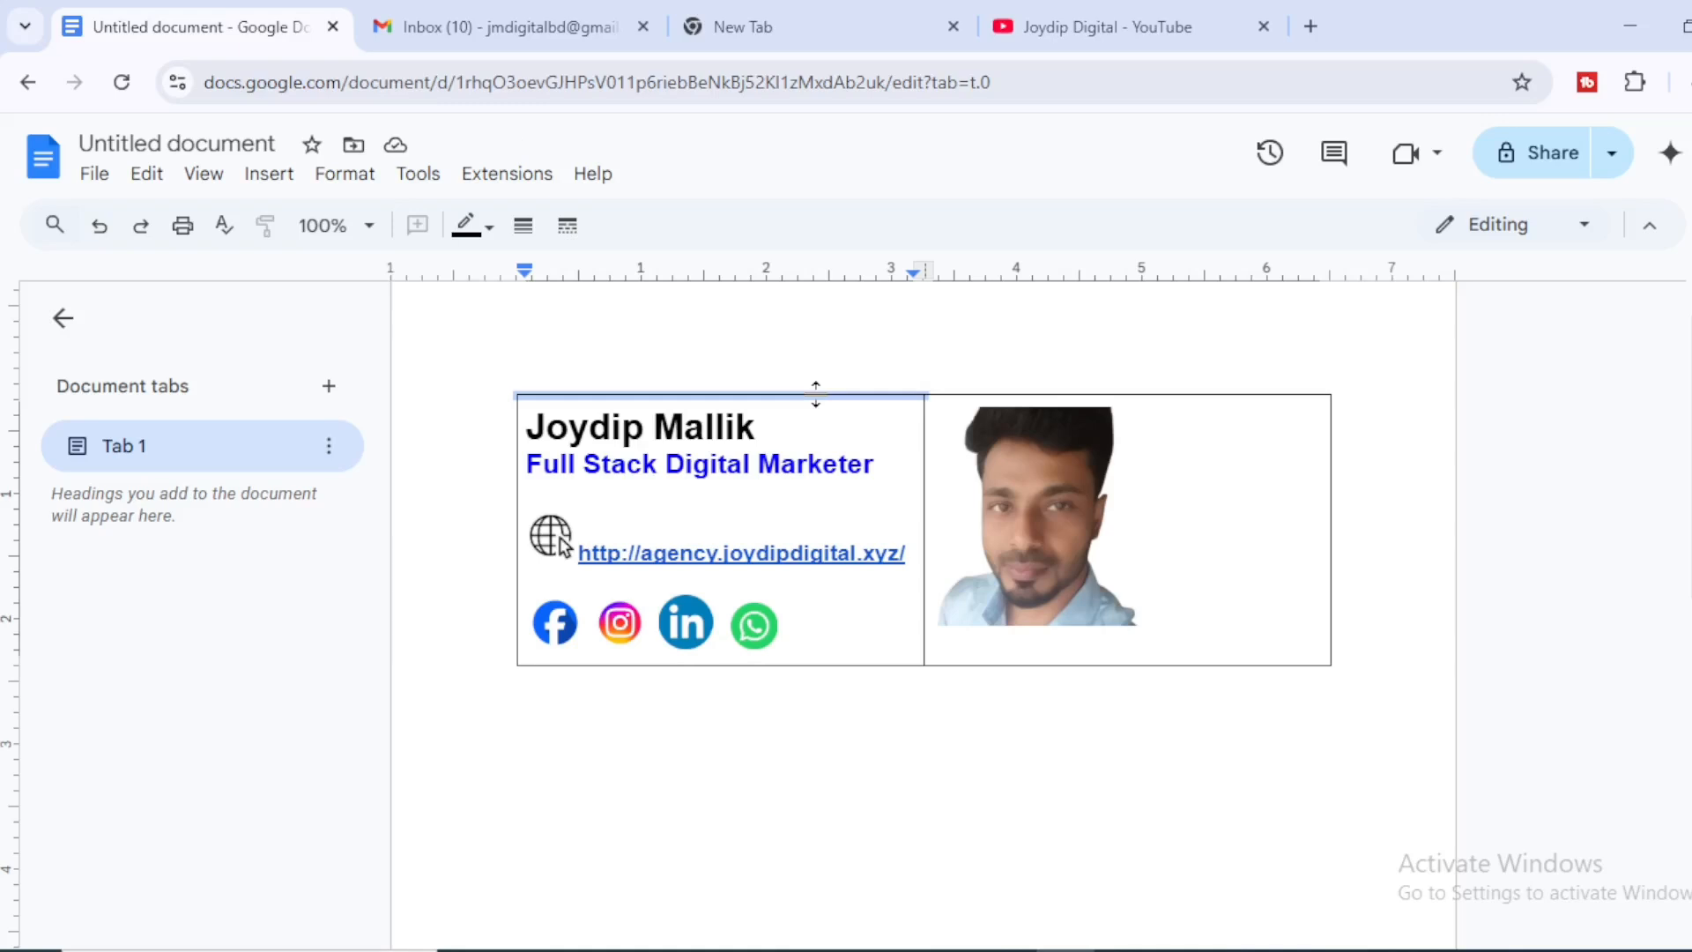
shift+click(963, 394)
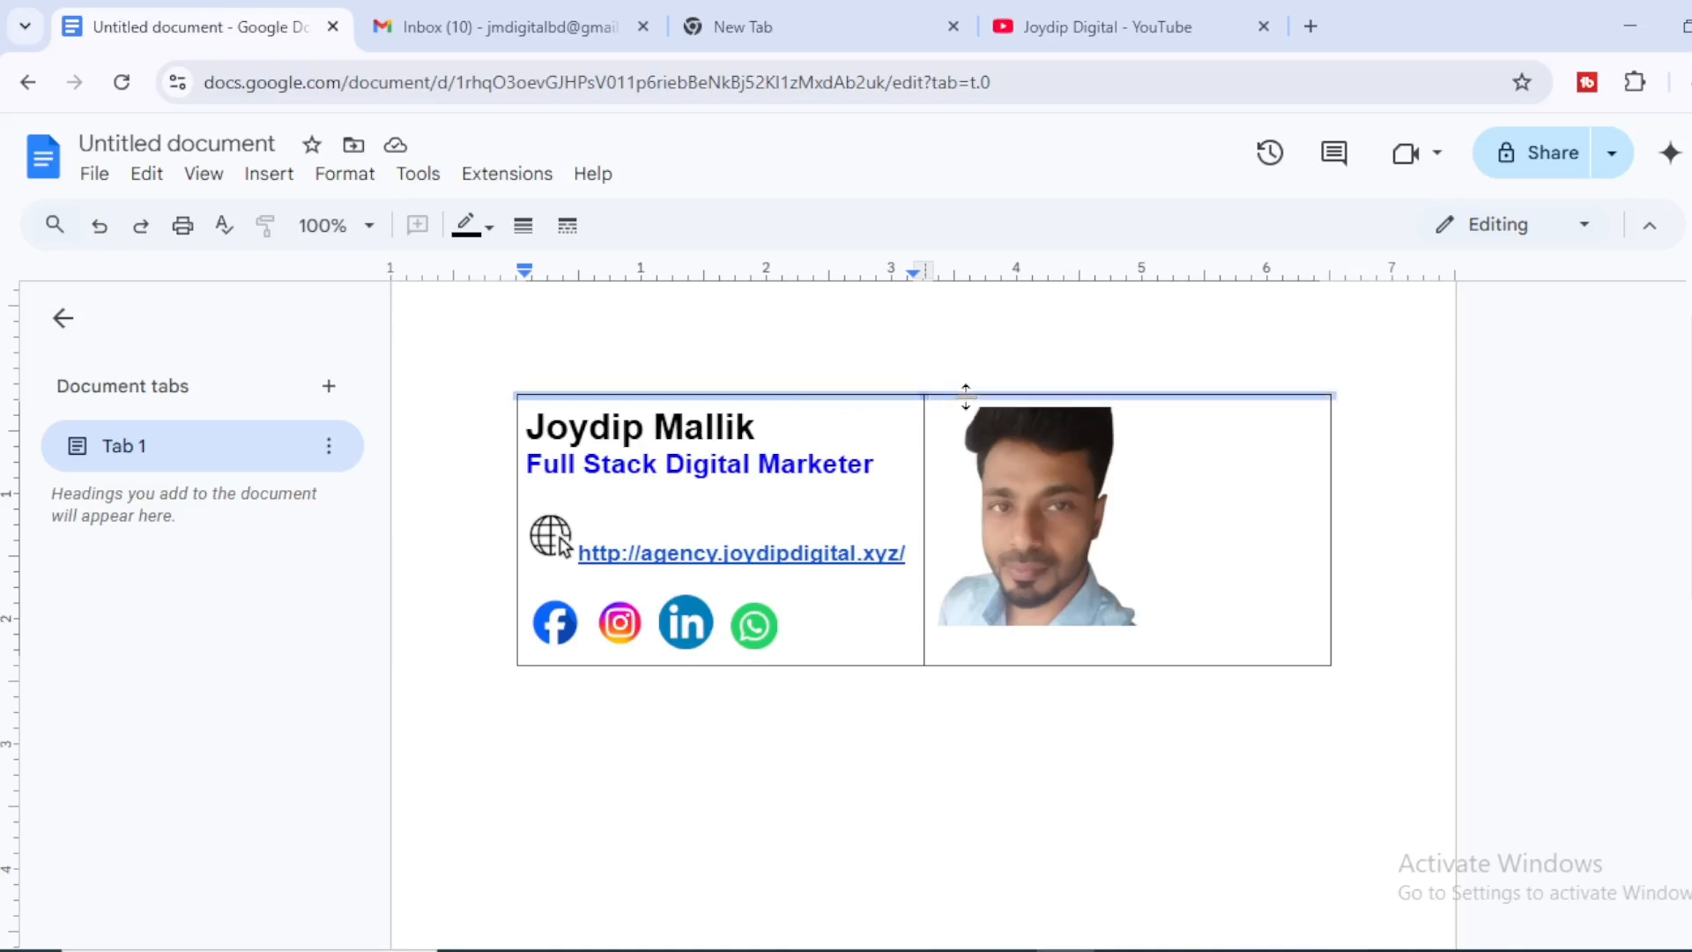
shift+click(1330, 491)
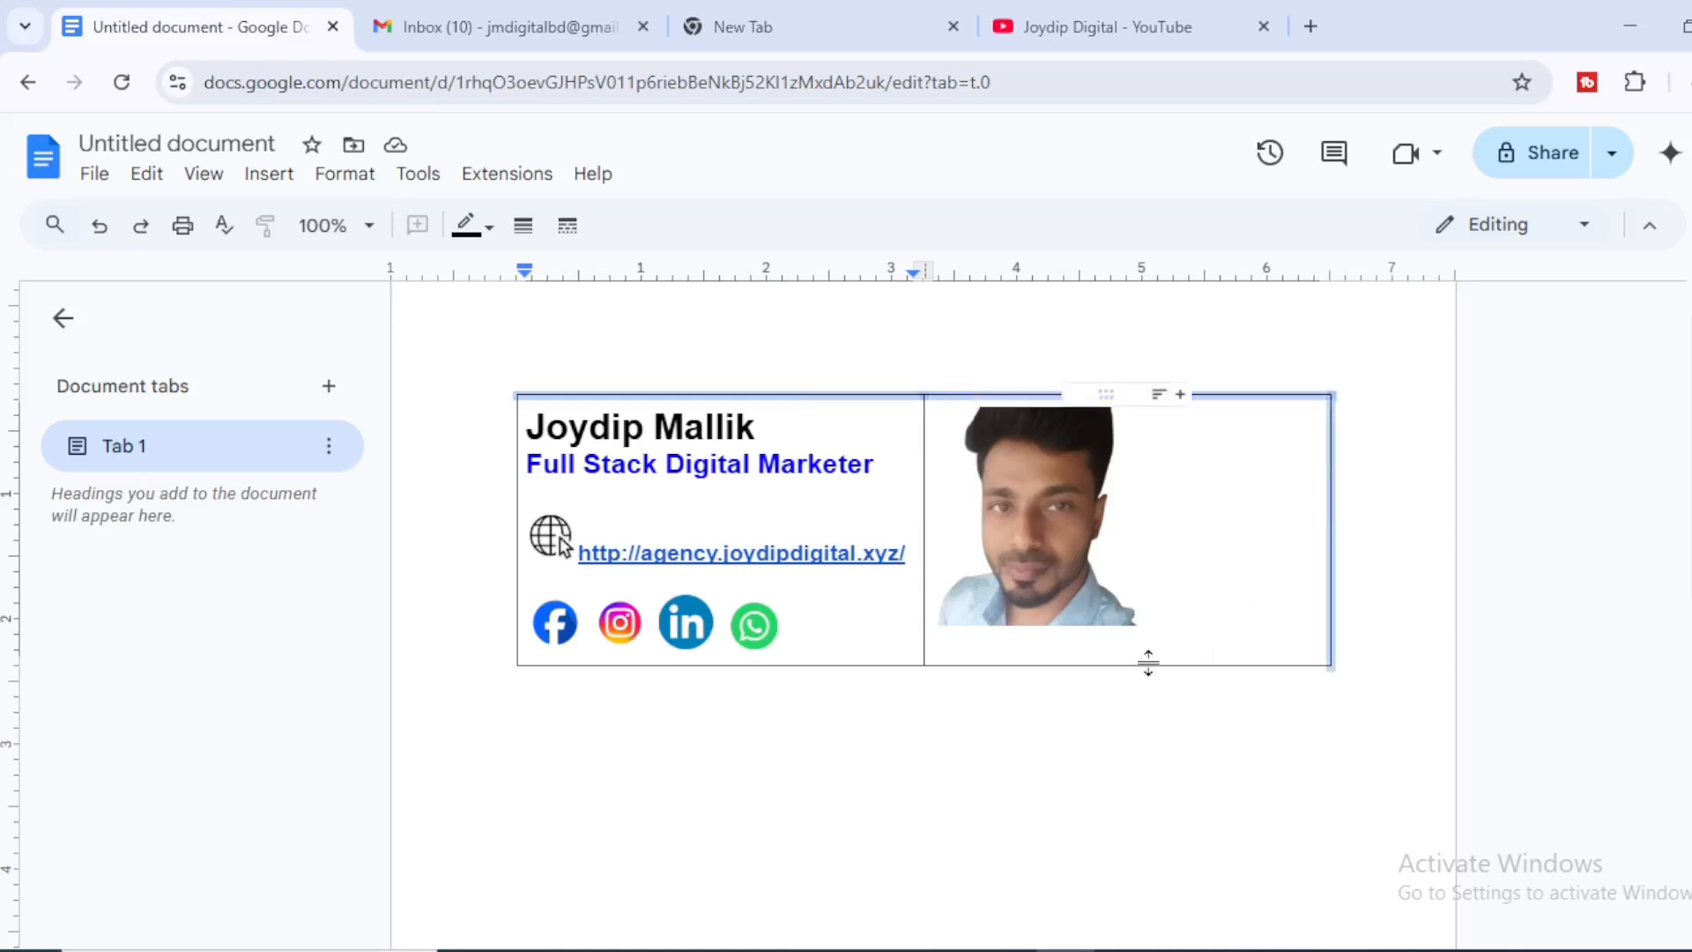
shift+click(1118, 666)
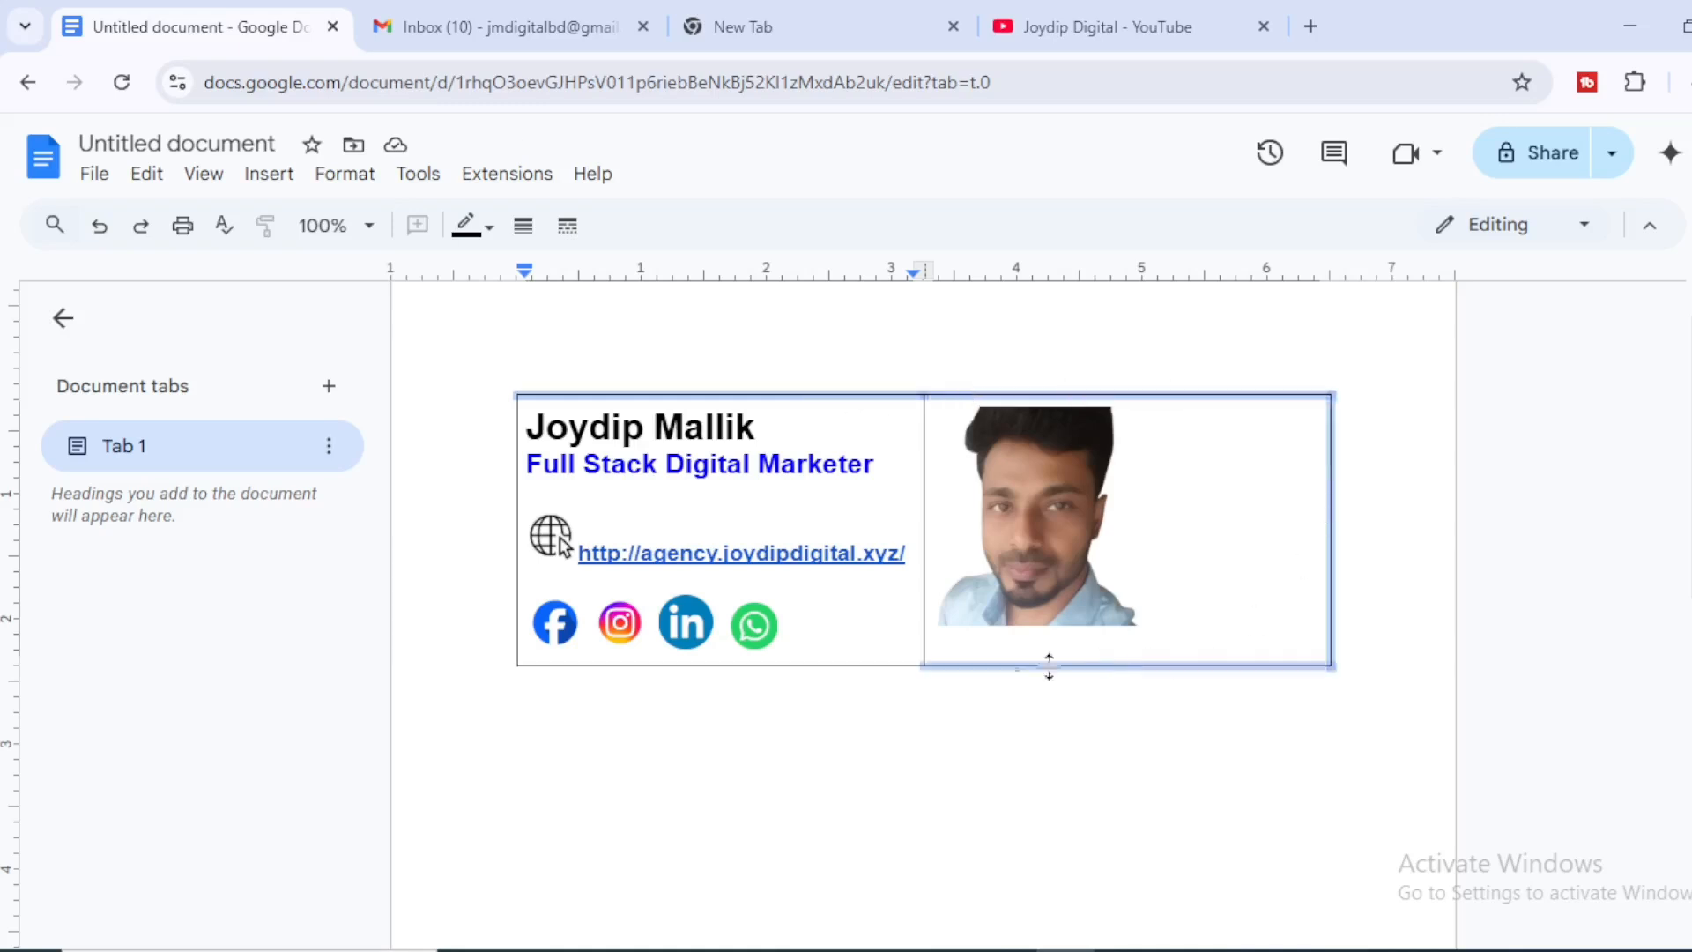
shift+click(643, 665)
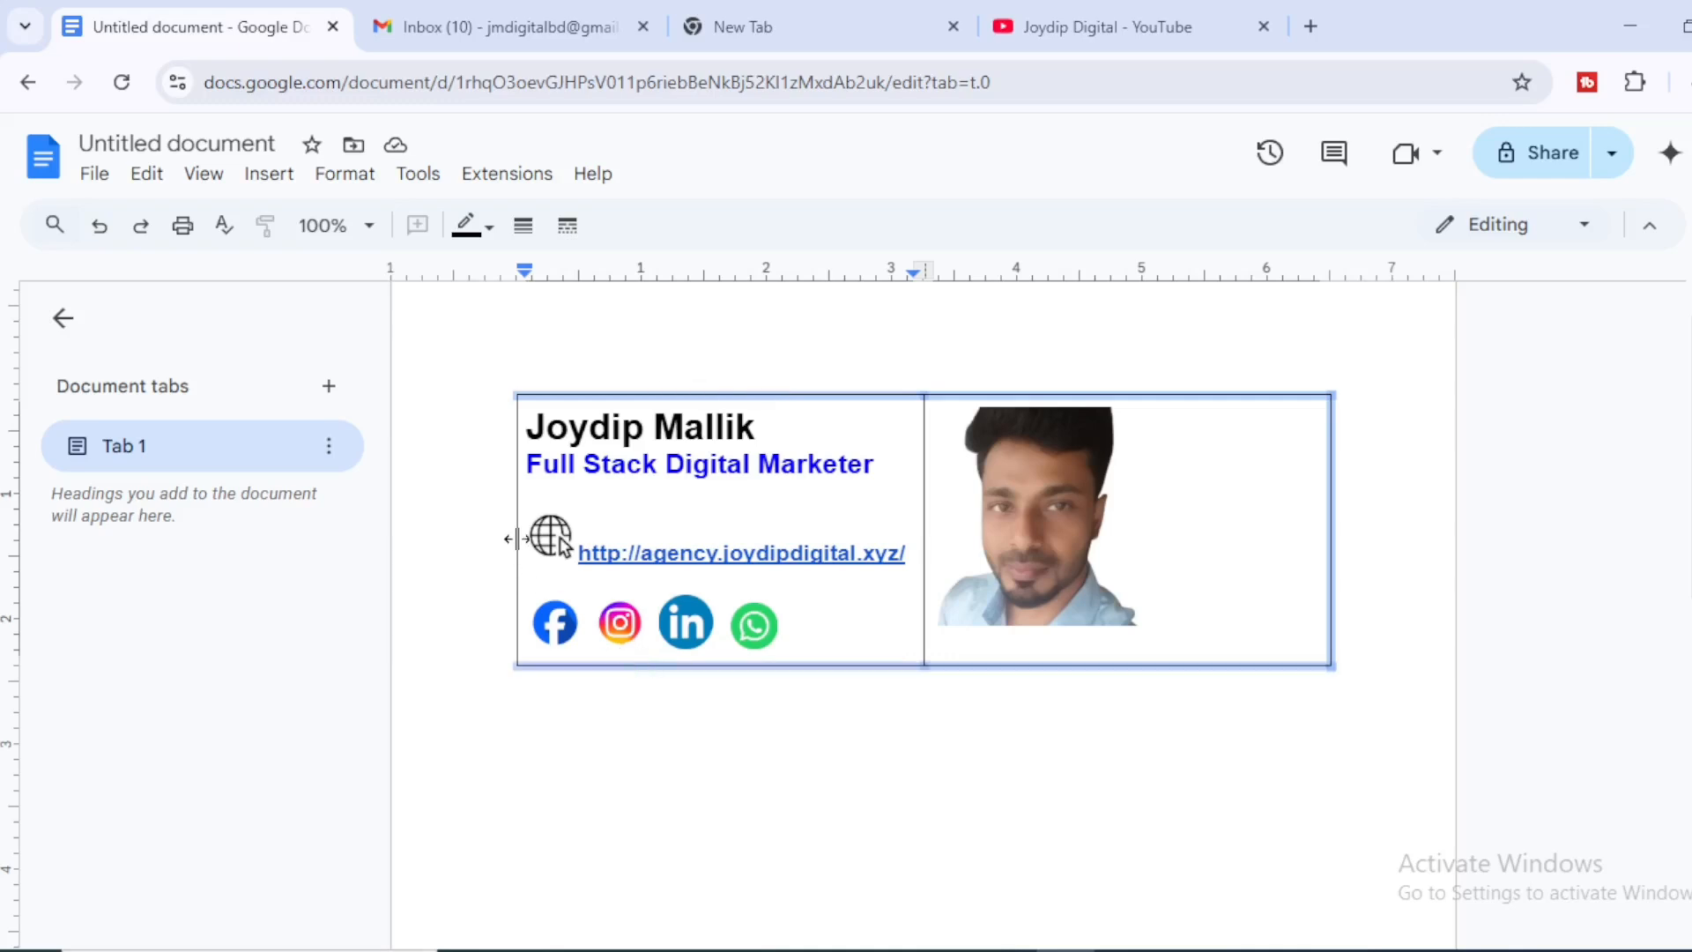
shift+click(516, 530)
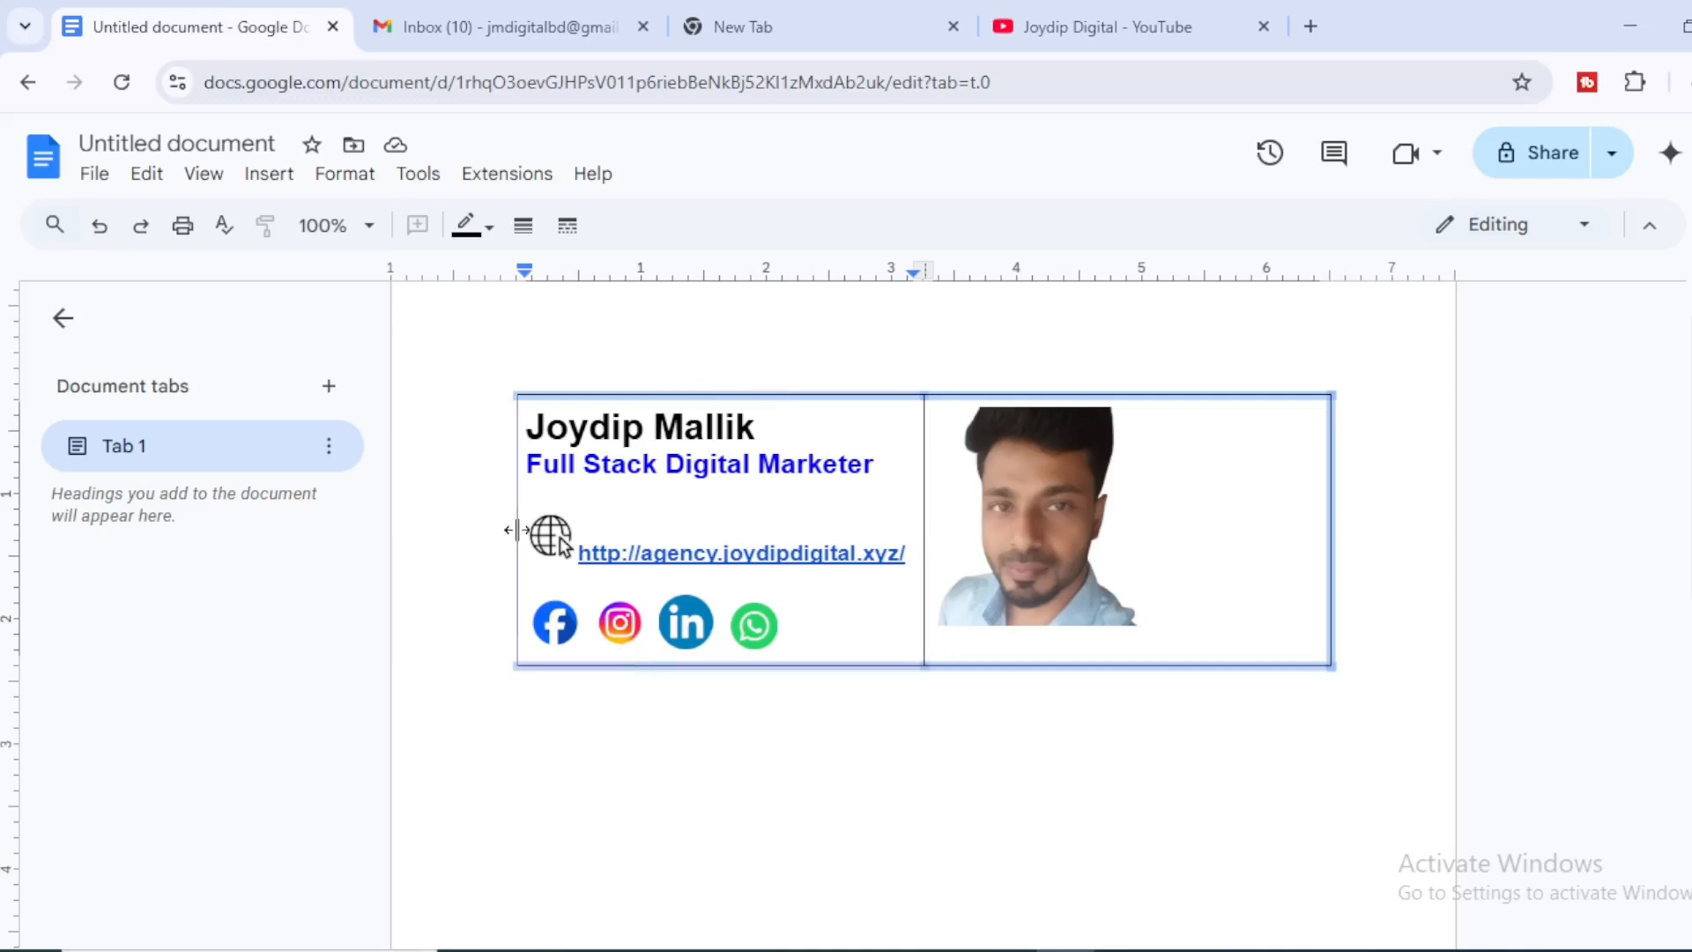
shift+click(923, 534)
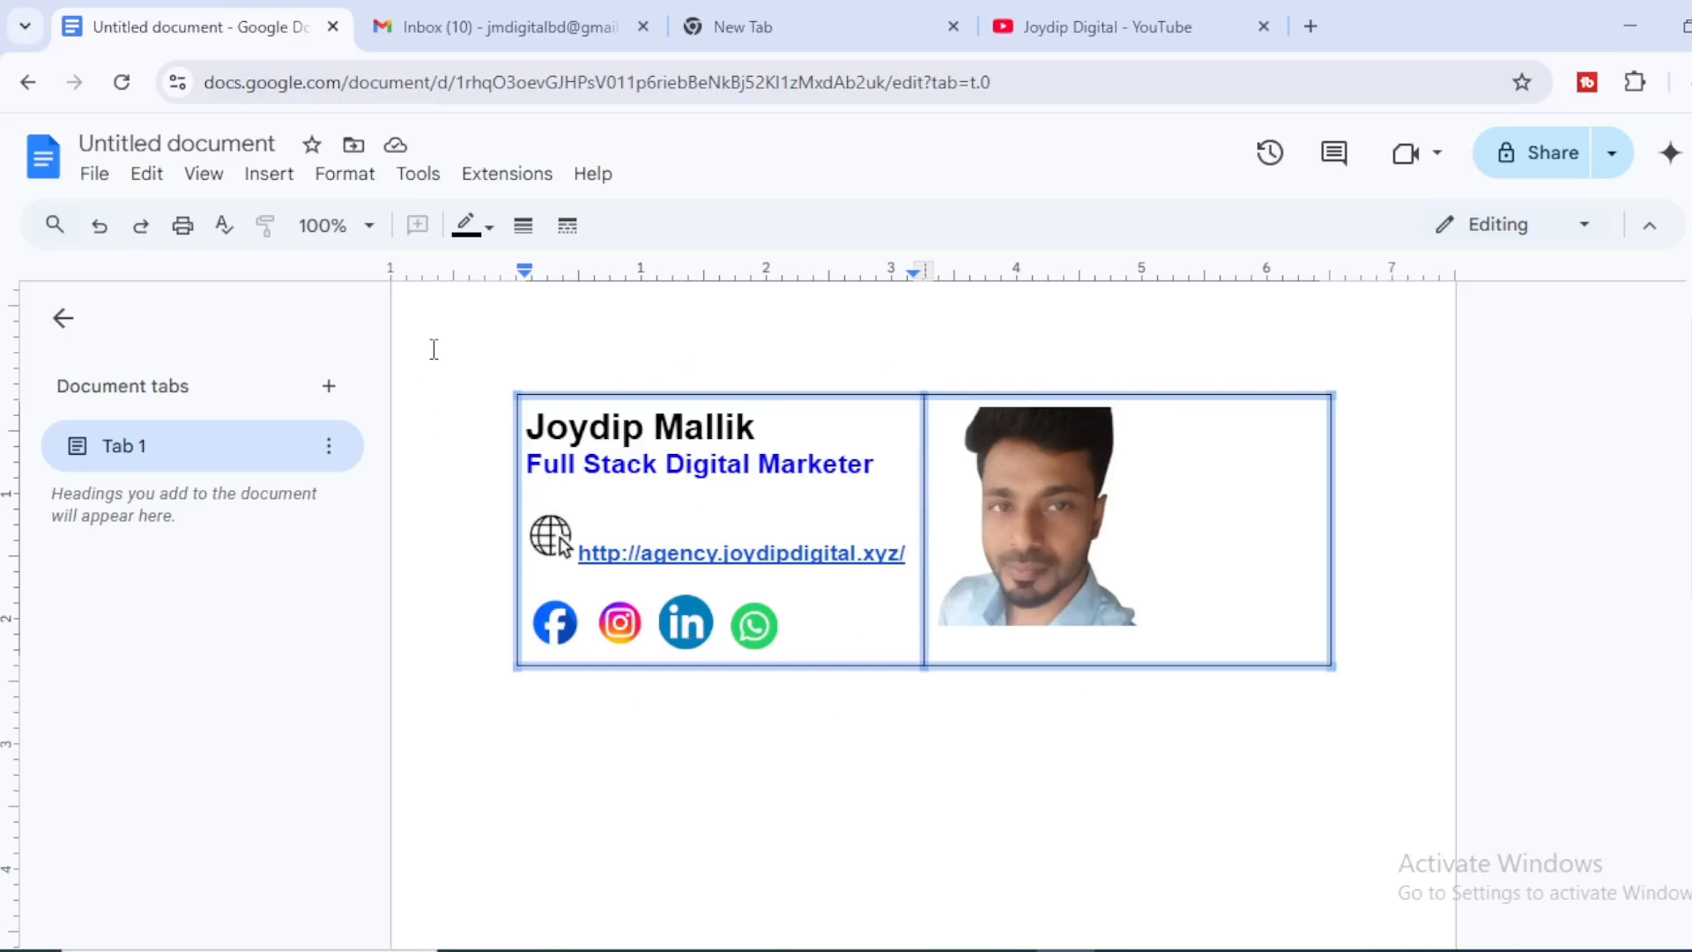
click(466, 249)
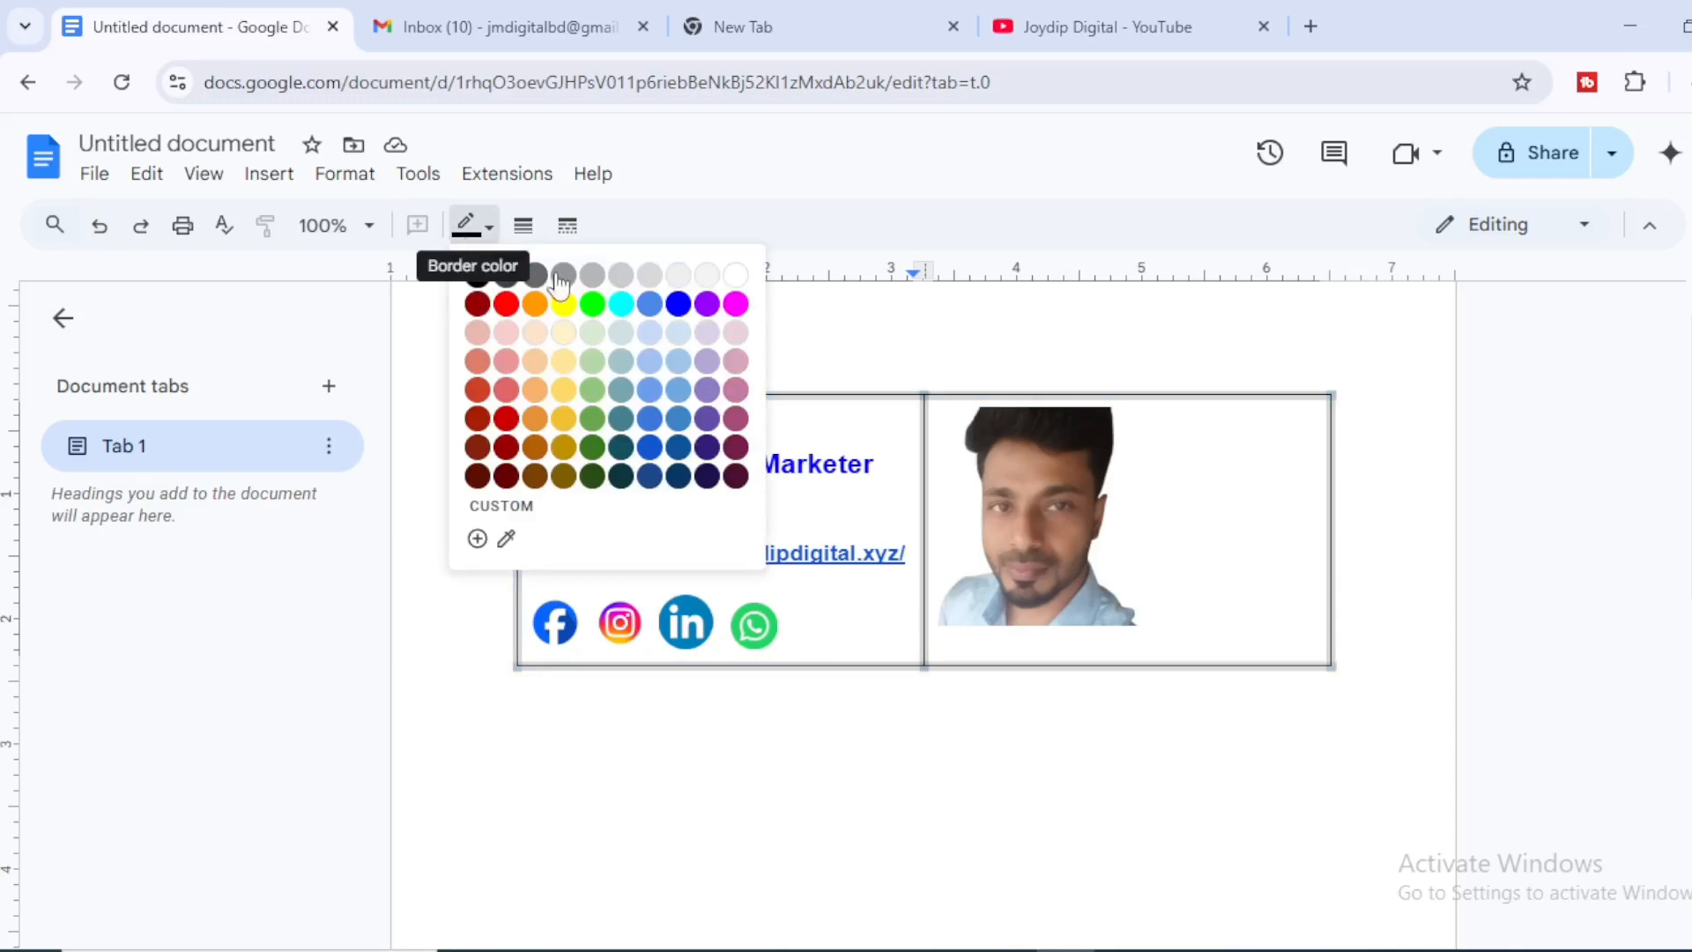
click(736, 278)
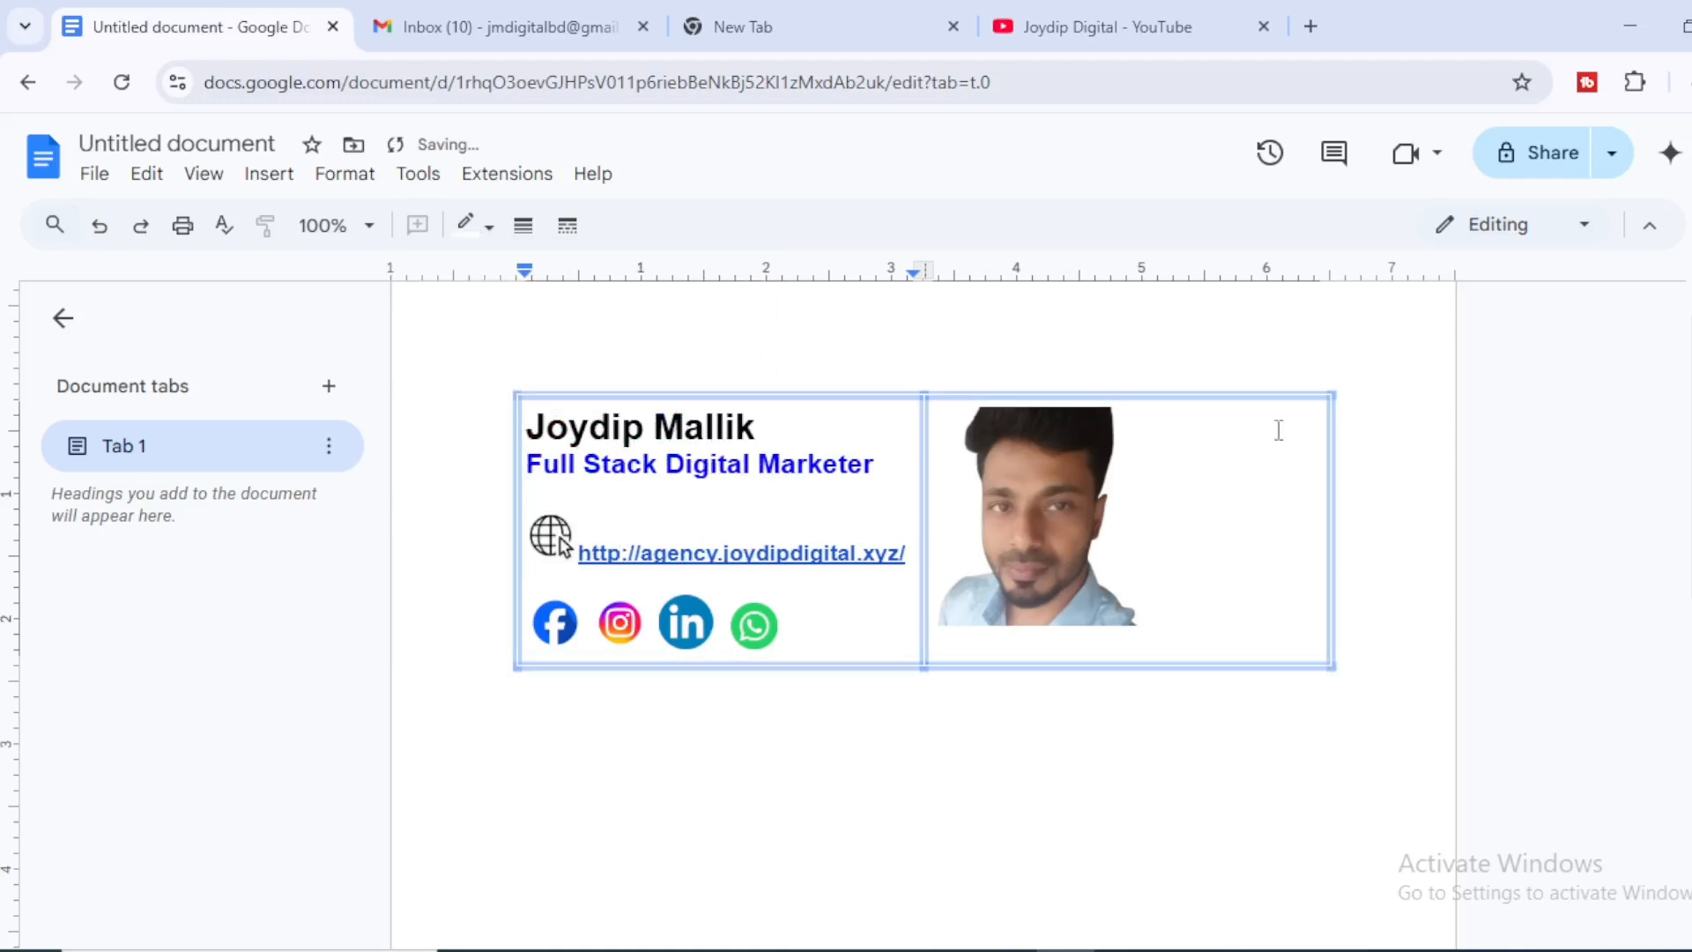
click(1497, 592)
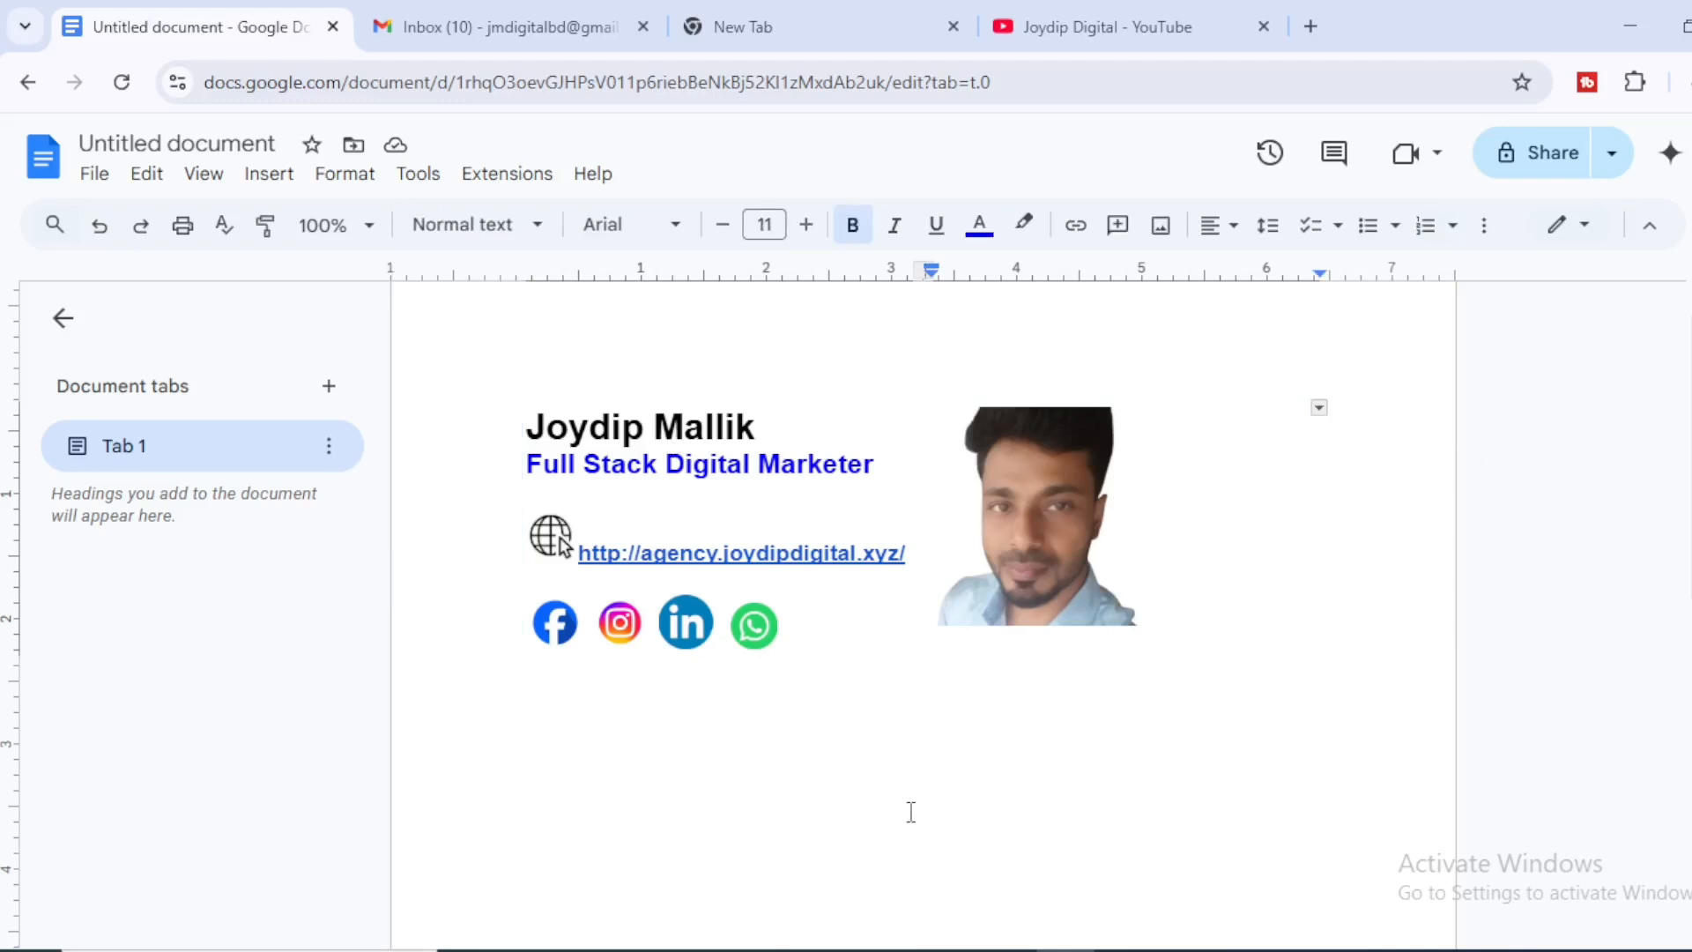
Select the entire signature content in the document and copy it.
click(796, 628)
key(ctrl+a)
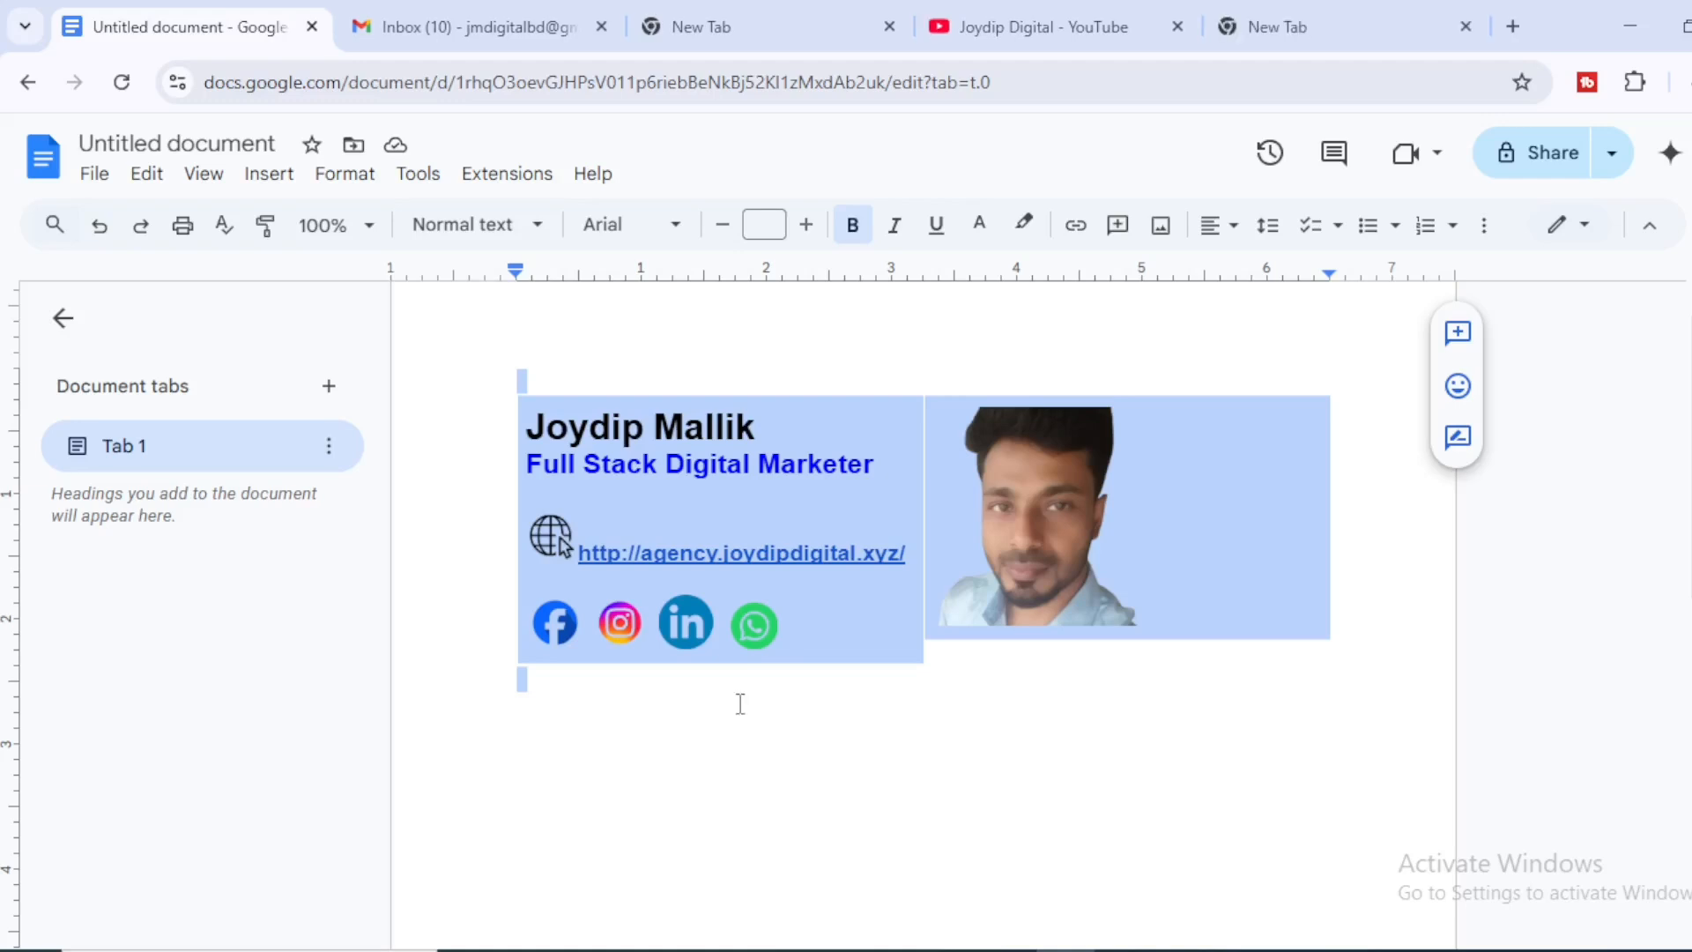
Switch to Gmail and create a new signature in the general settings, named with the owner's first name in lowercase.
click(467, 26)
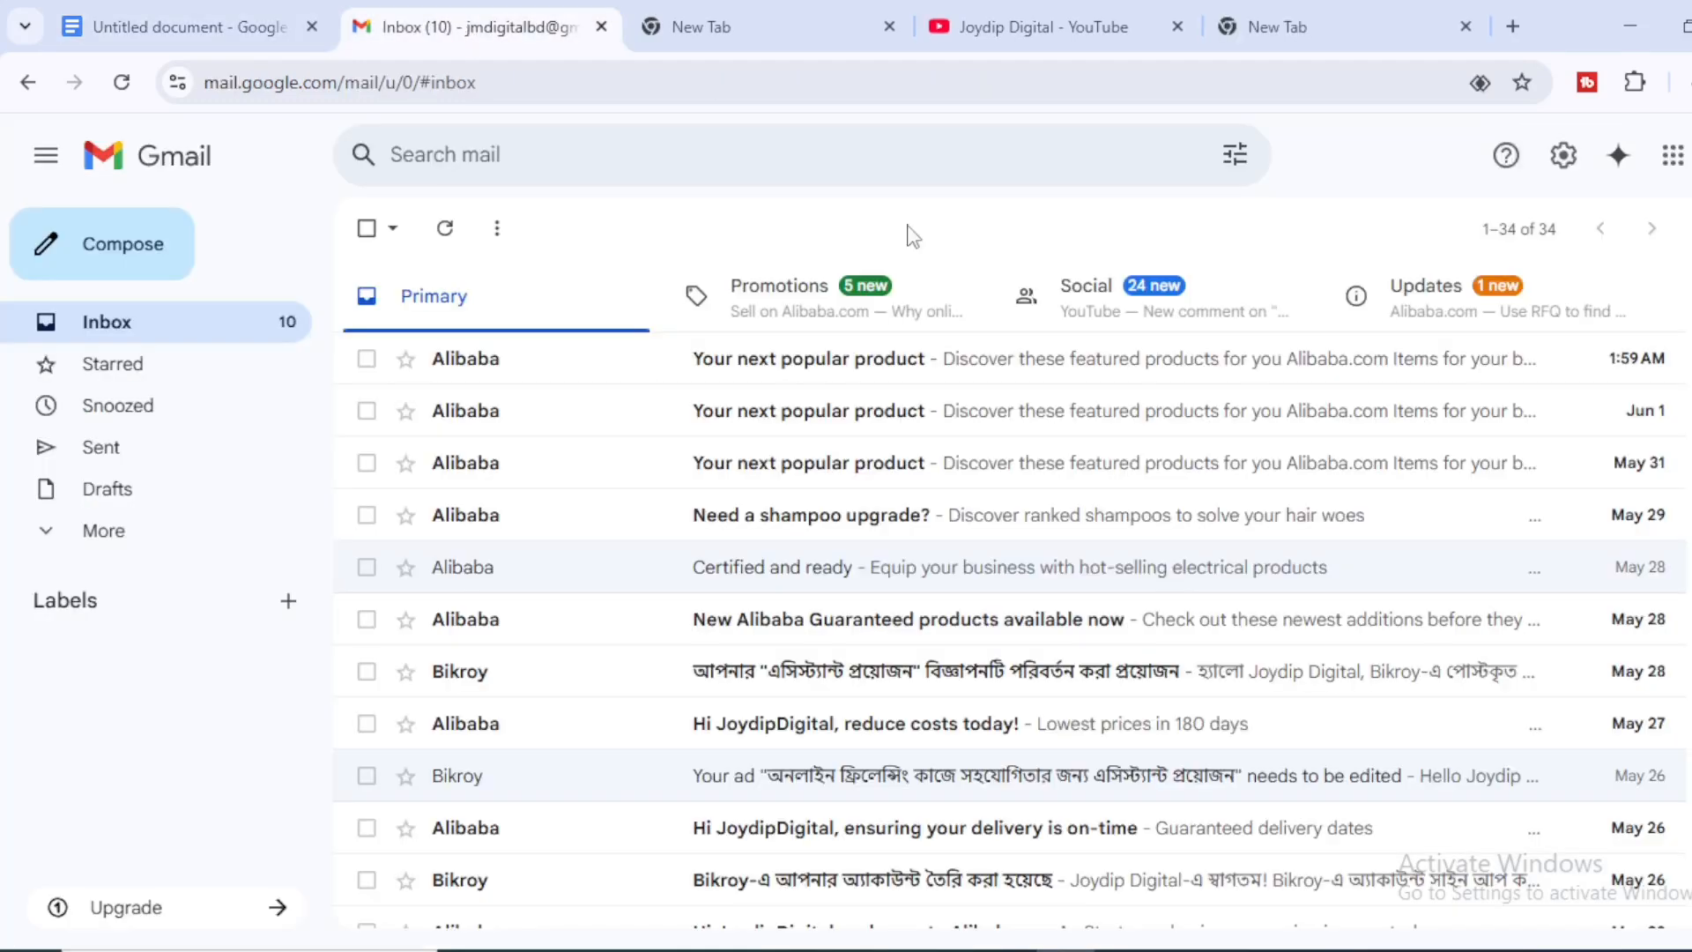
click(1560, 172)
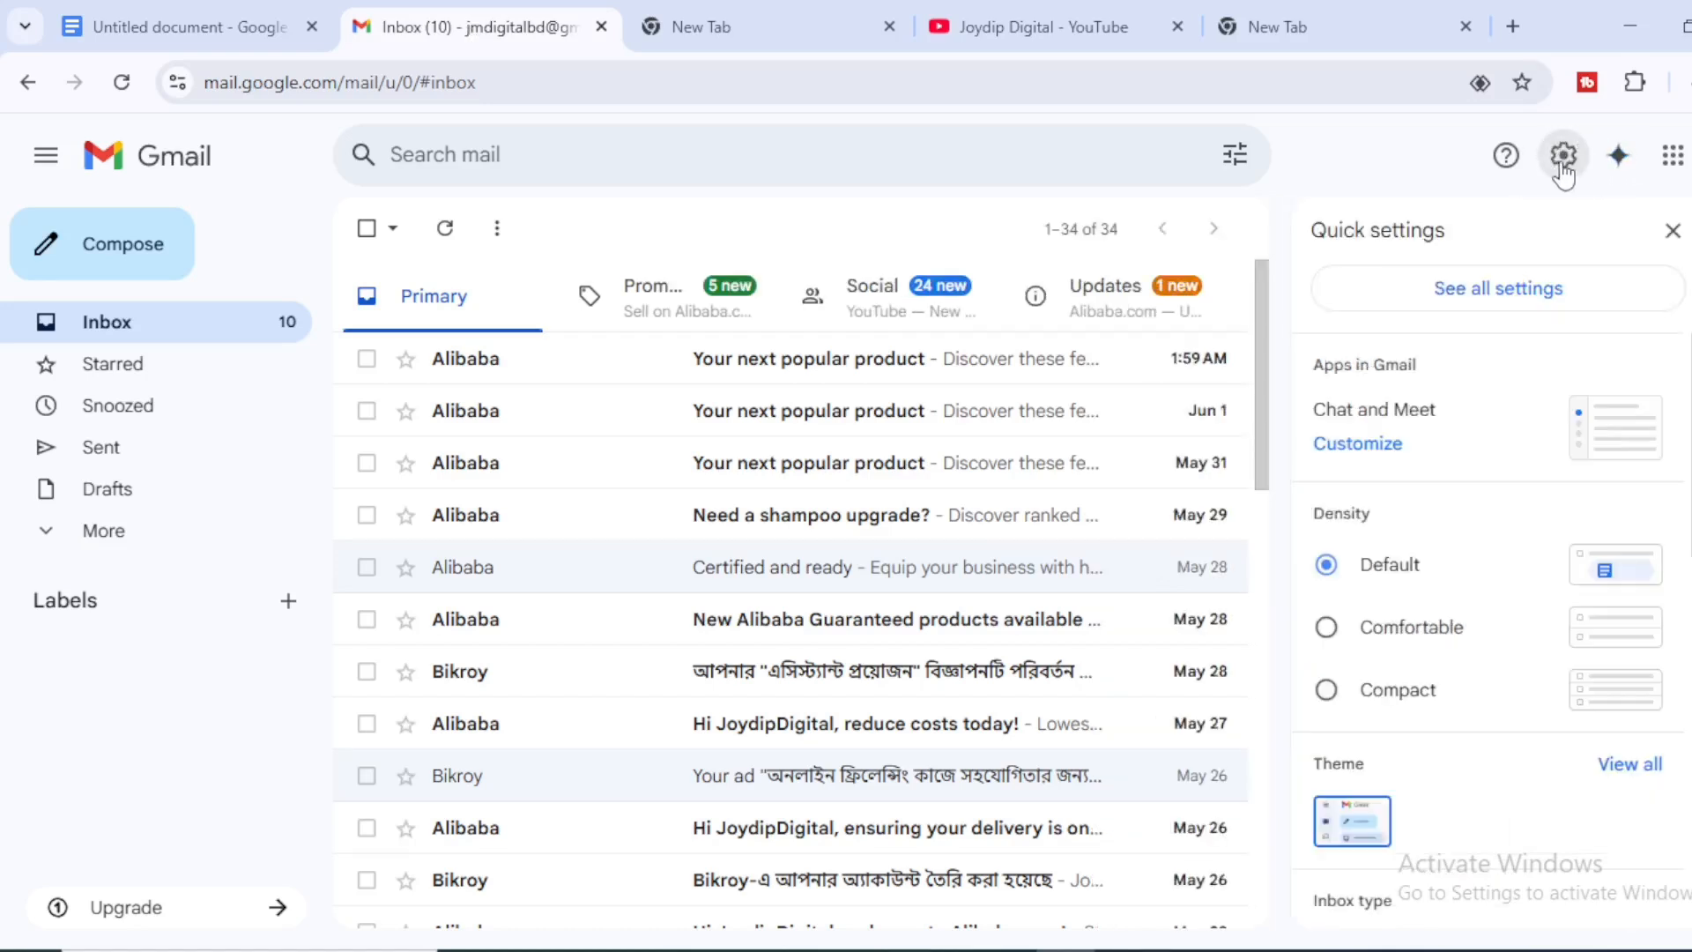
click(1483, 303)
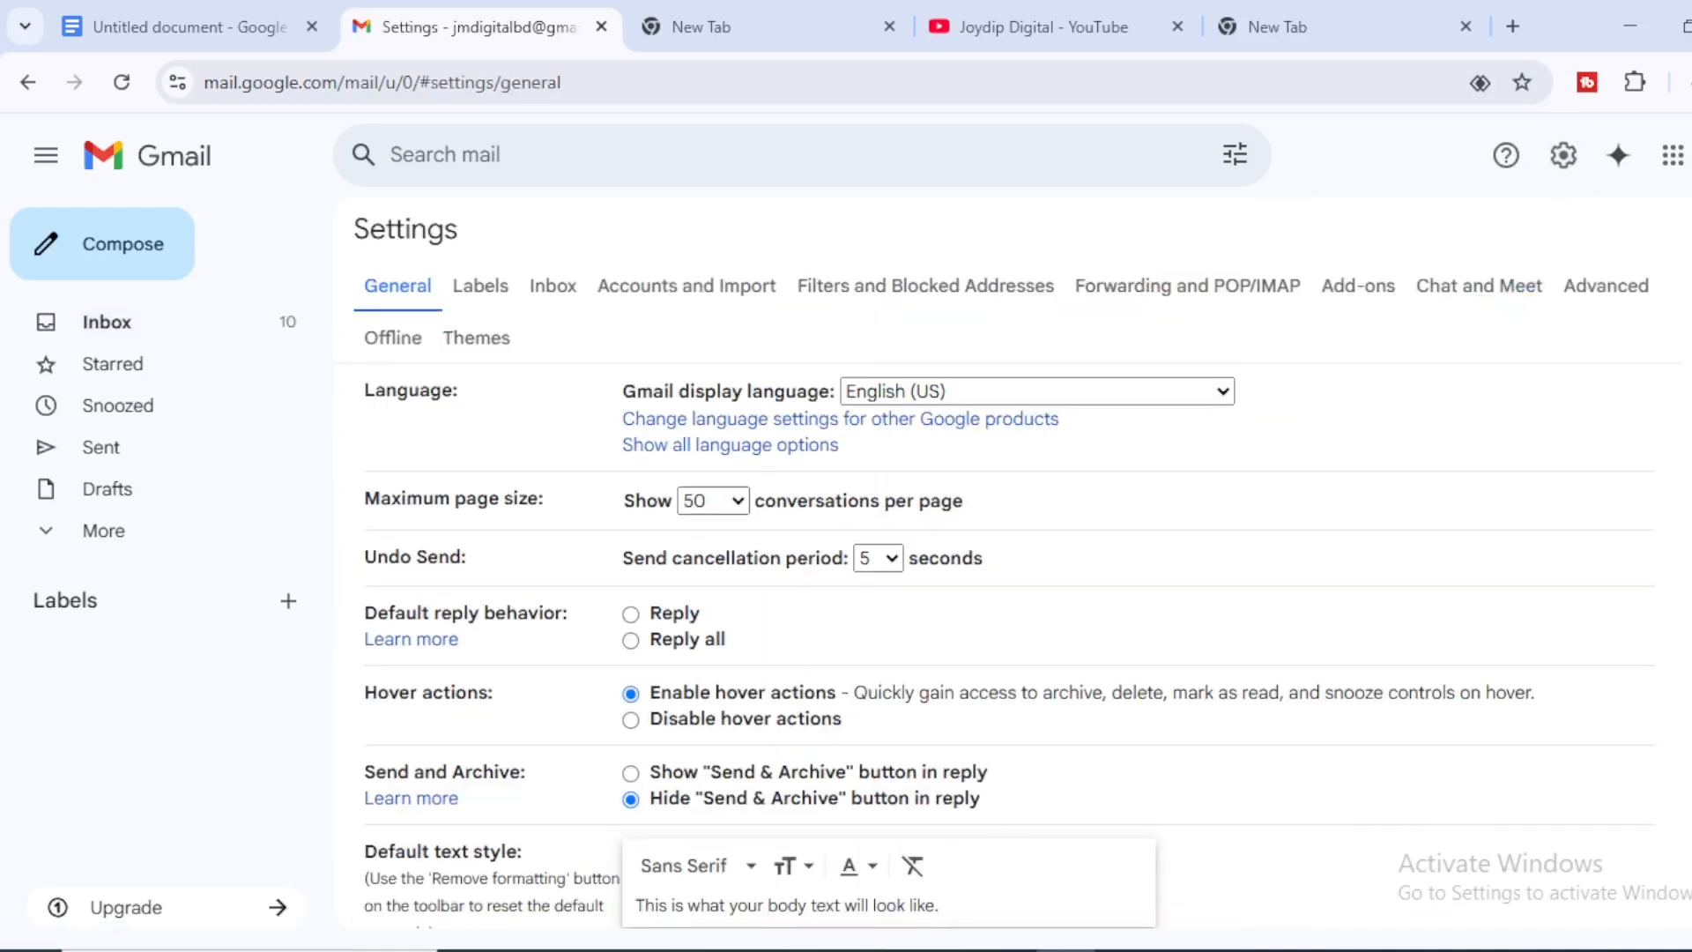
scroll(1008, 645, down, 10)
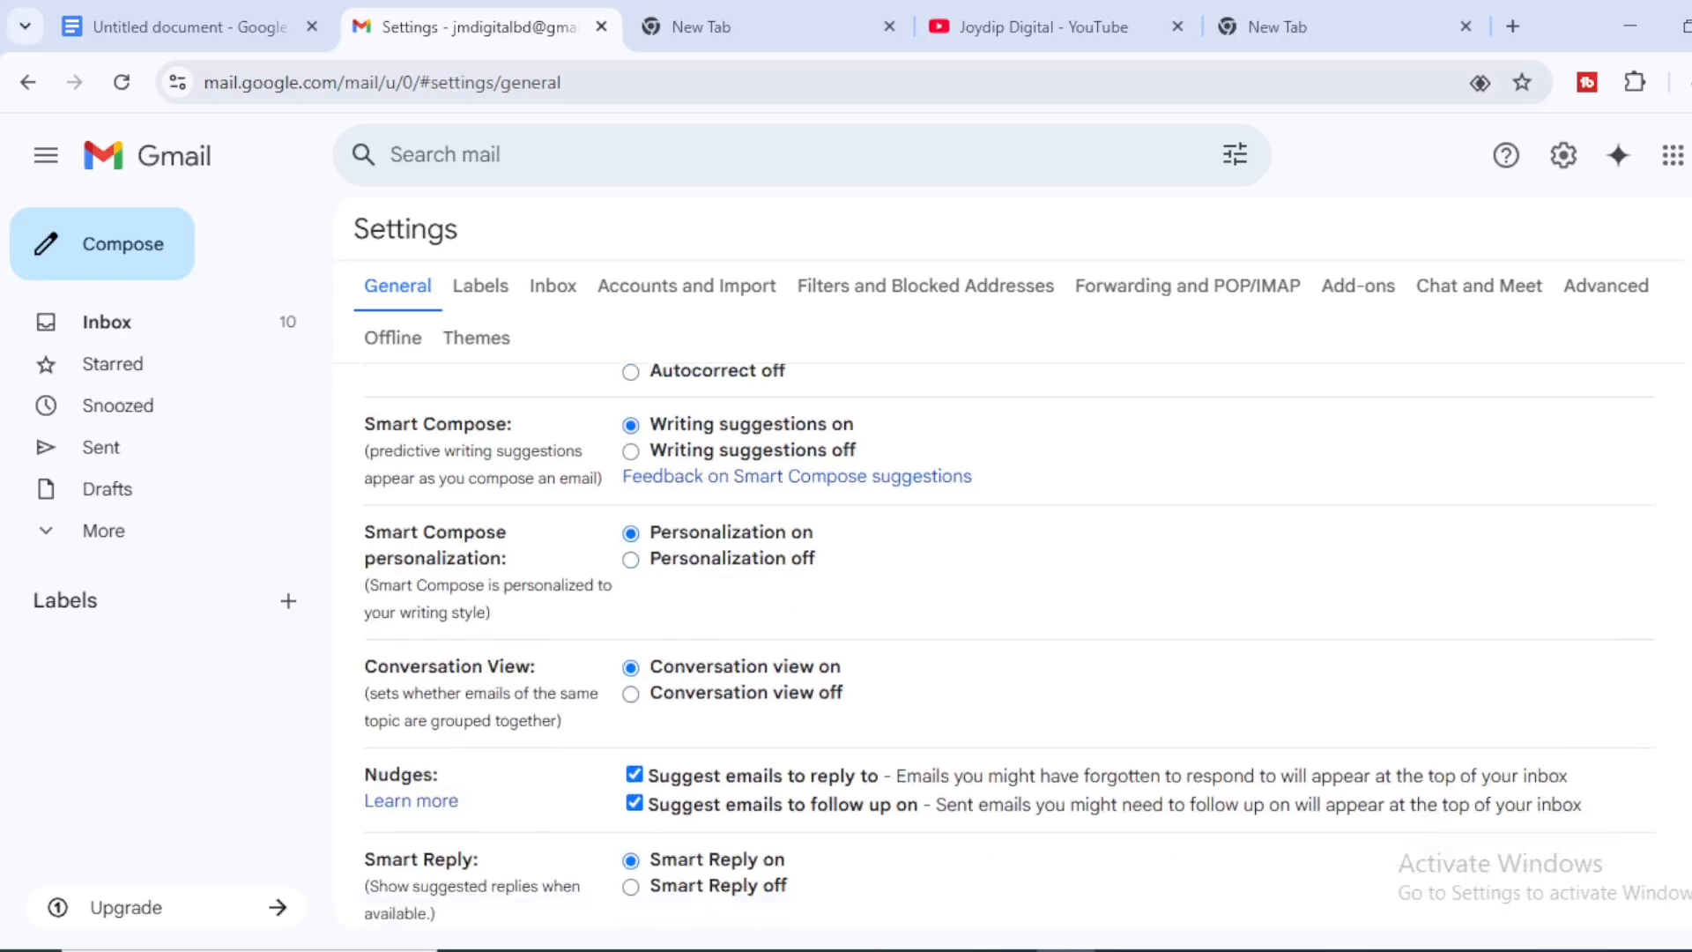
scroll(1009, 646, down, 6)
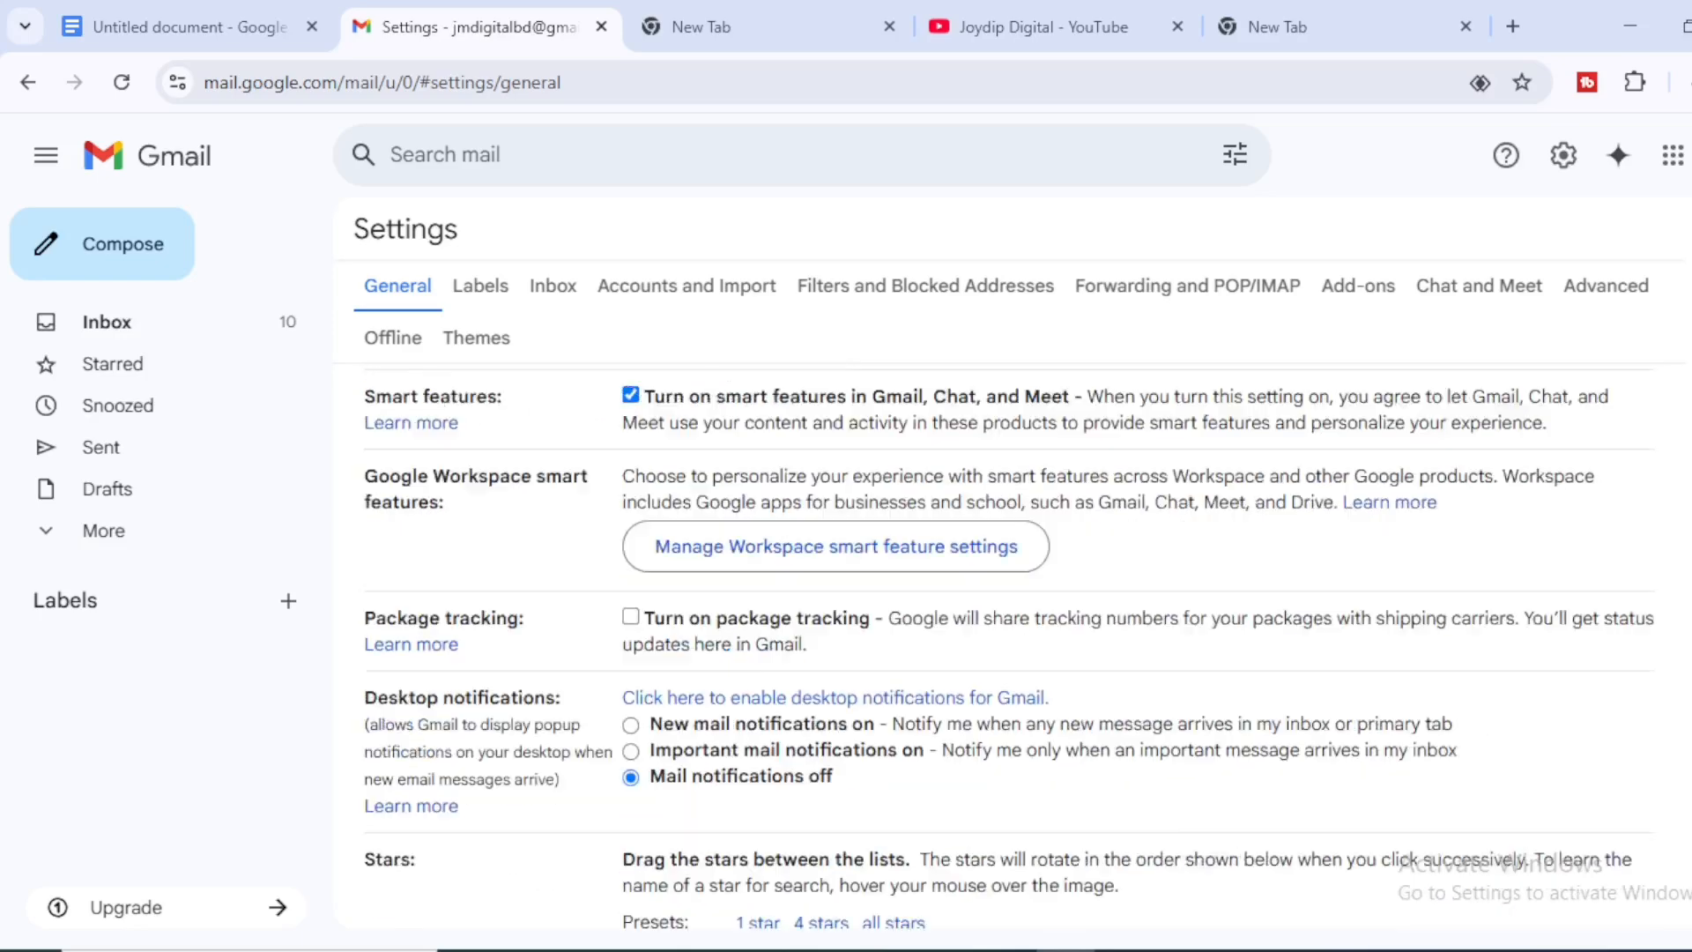
scroll(1008, 646, down, 7)
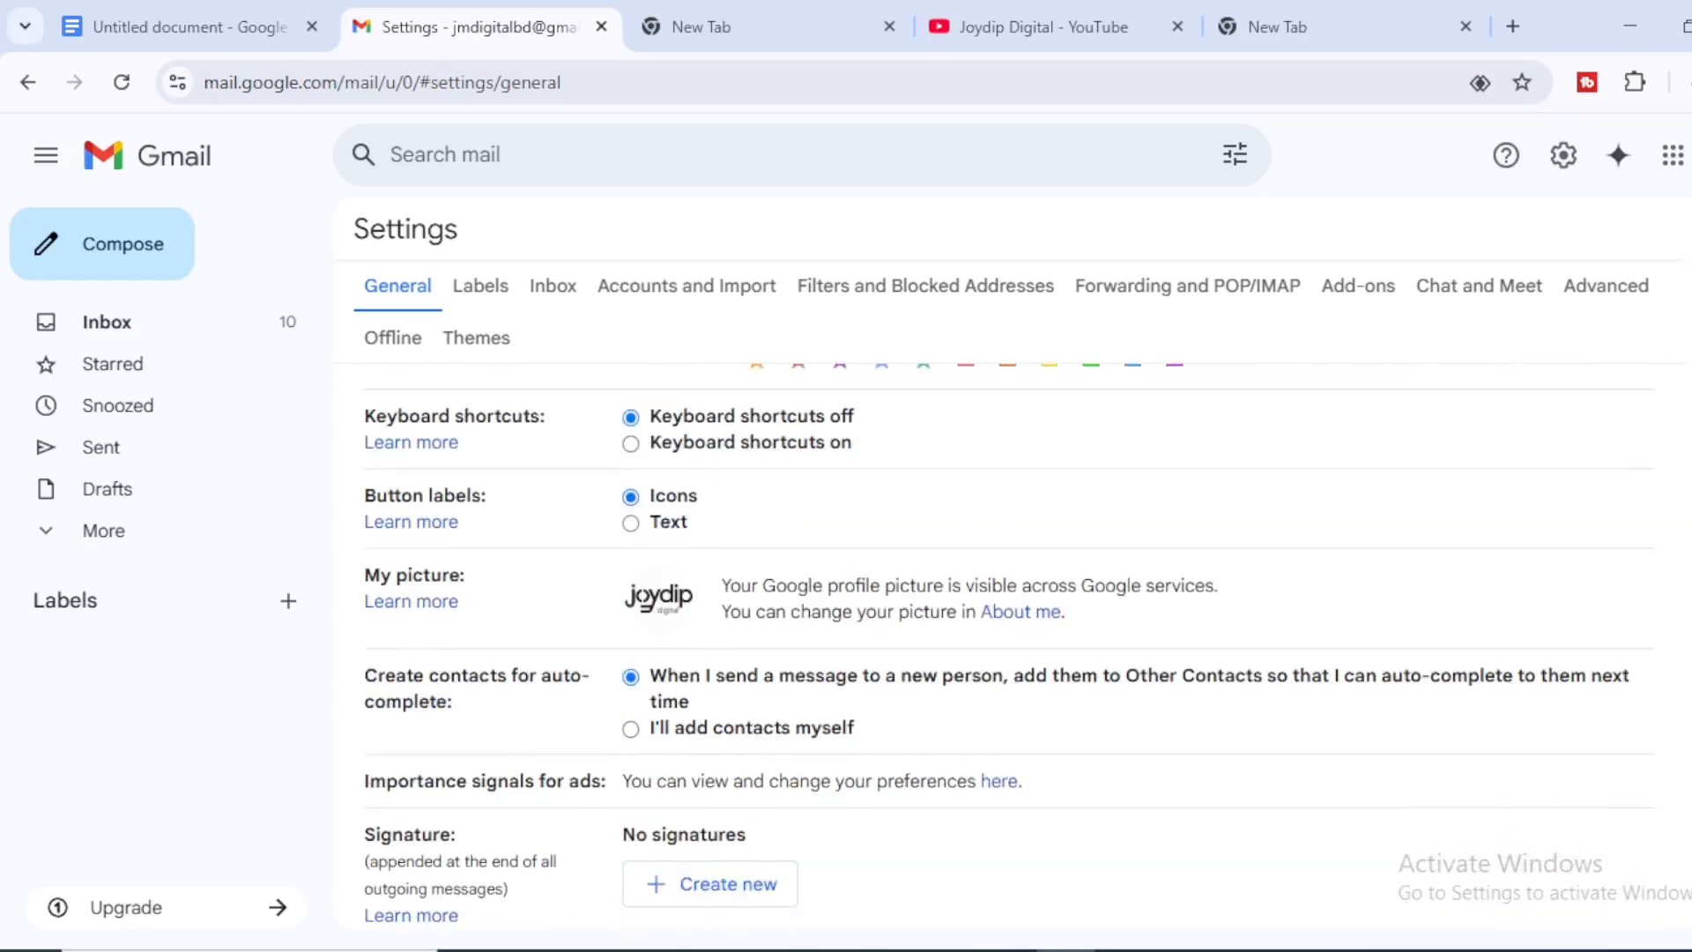
scroll(1008, 646, down, 5)
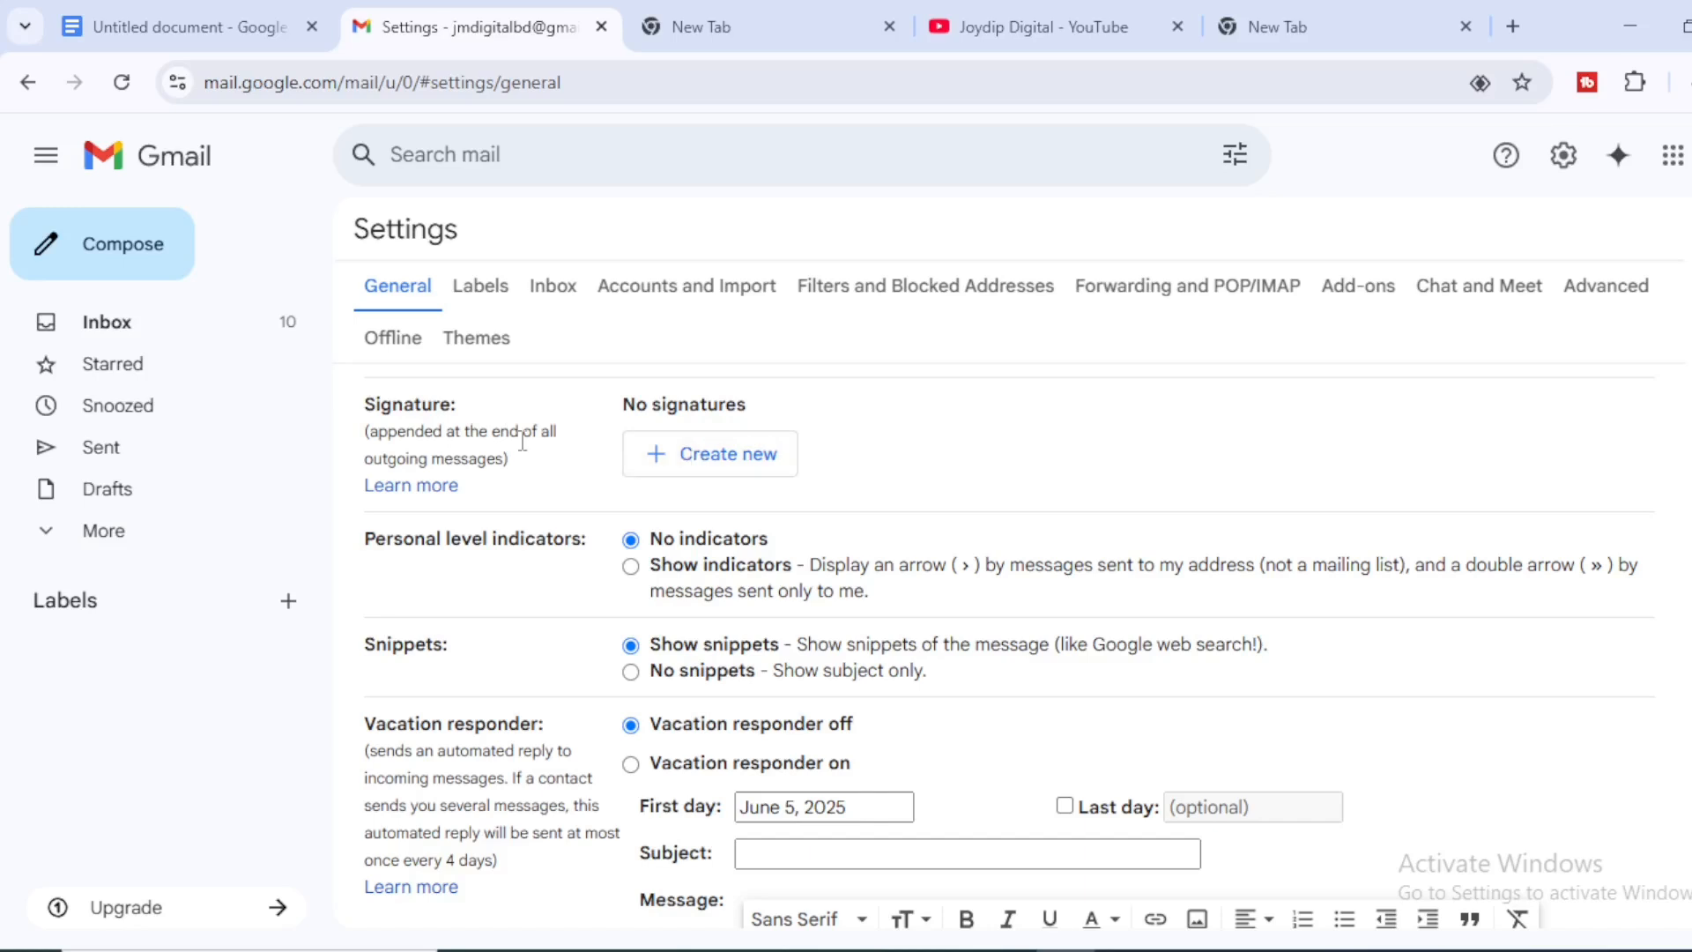
click(669, 470)
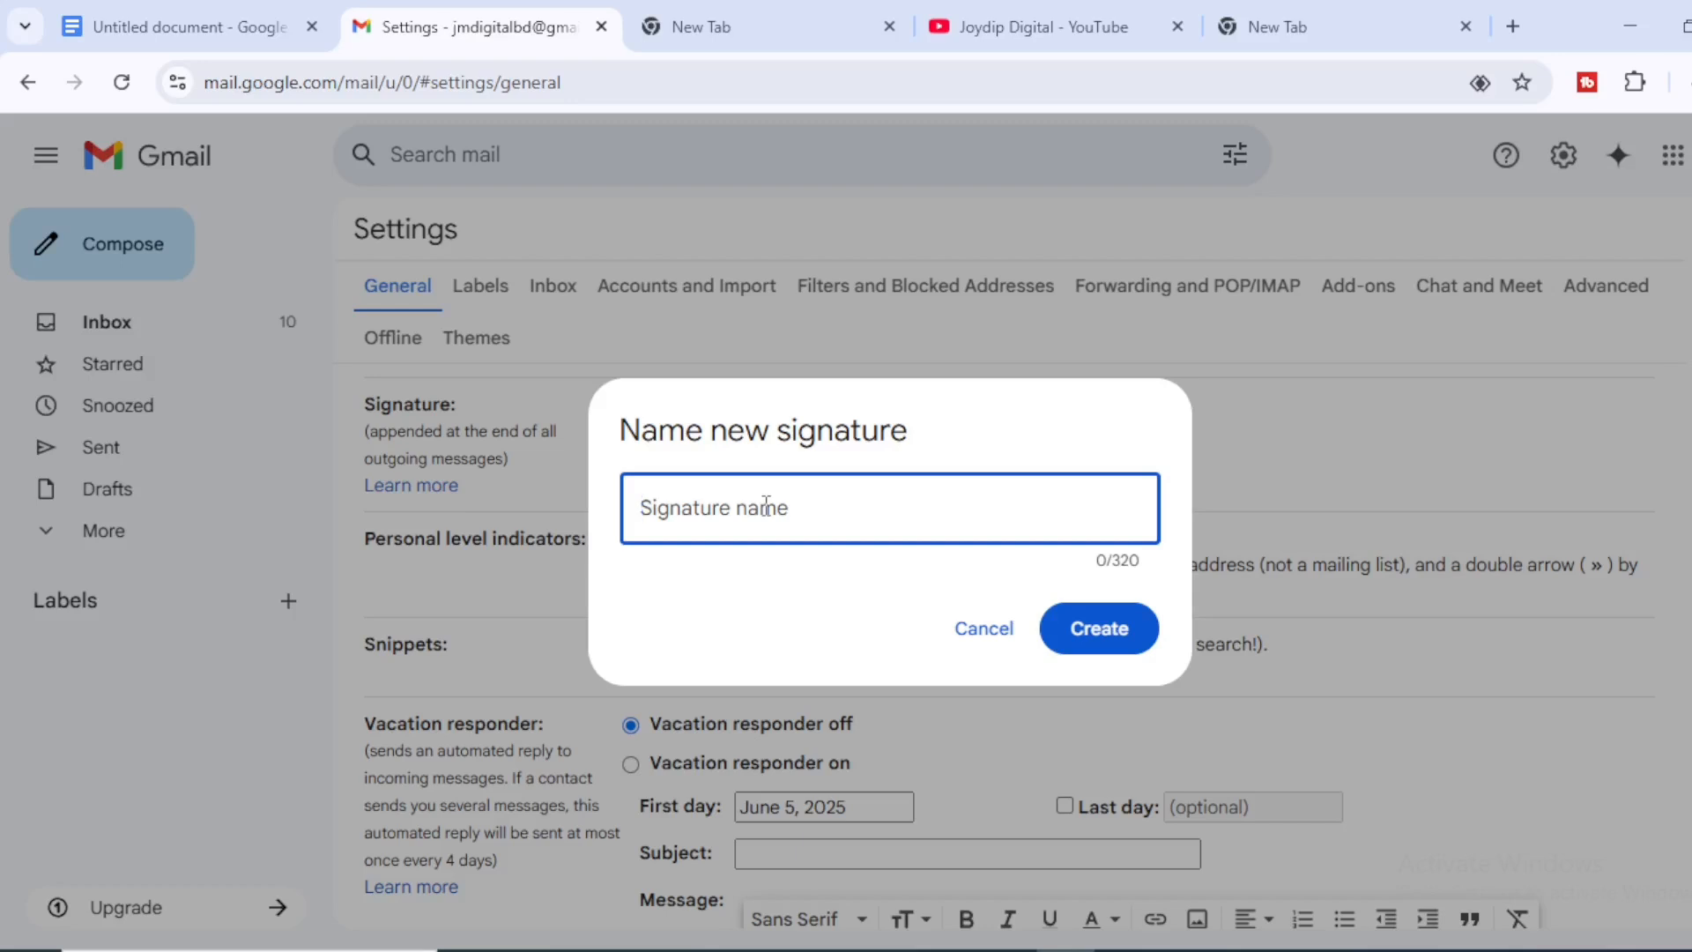
text(j)
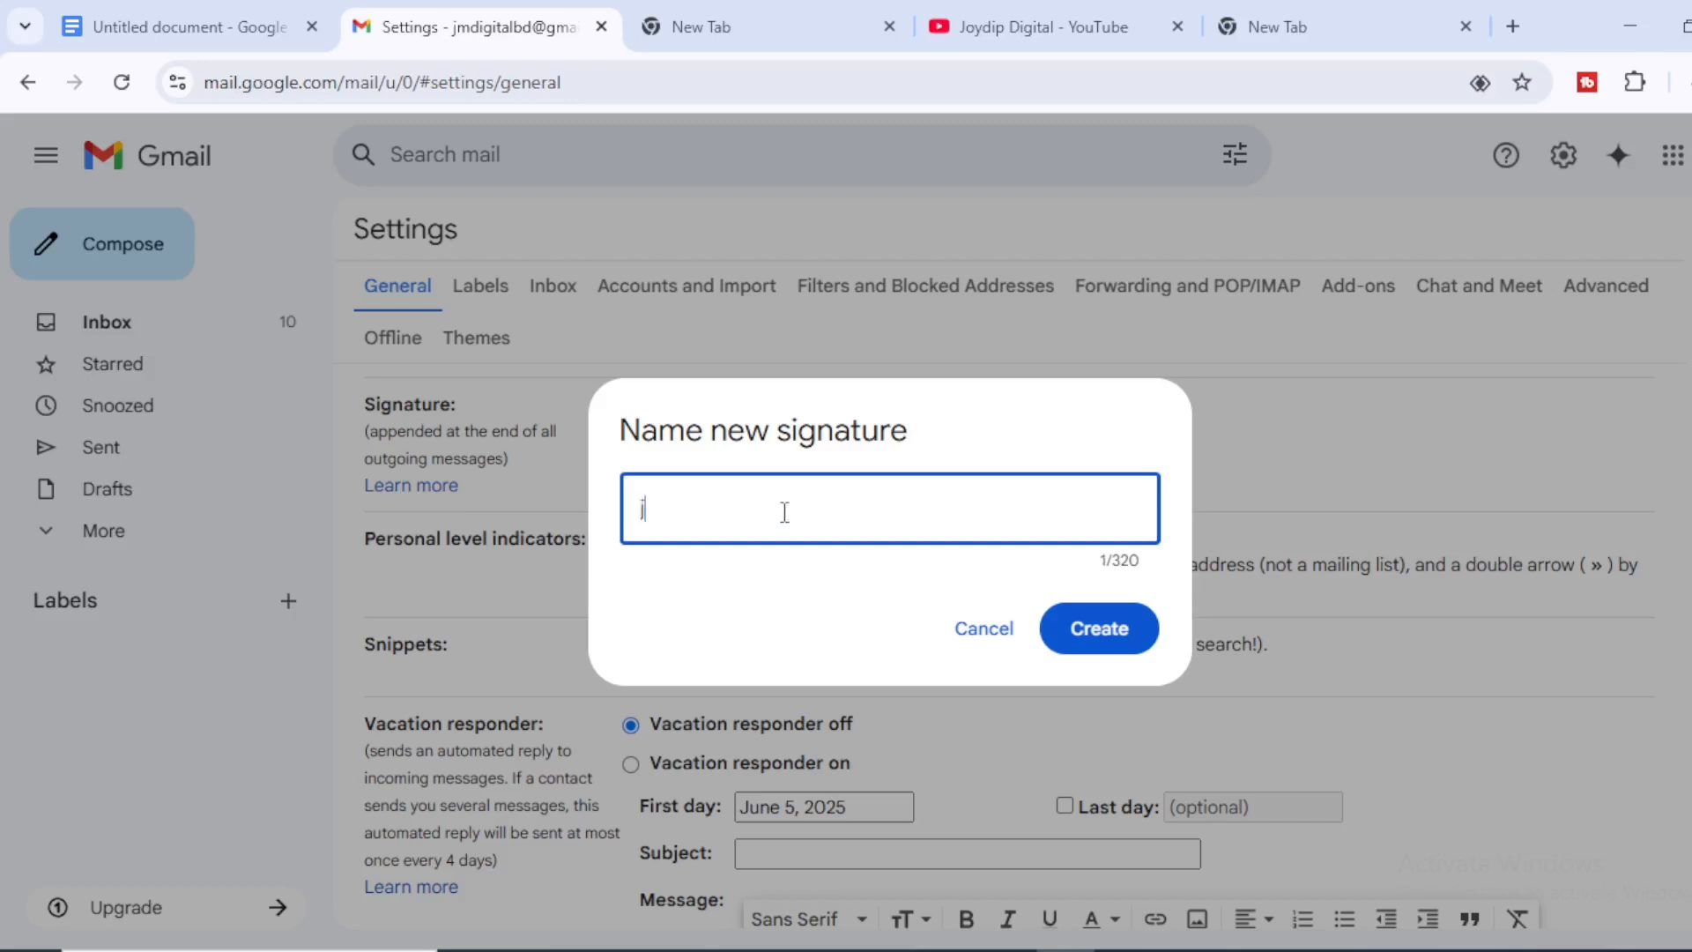
text(oydip)
click(1107, 634)
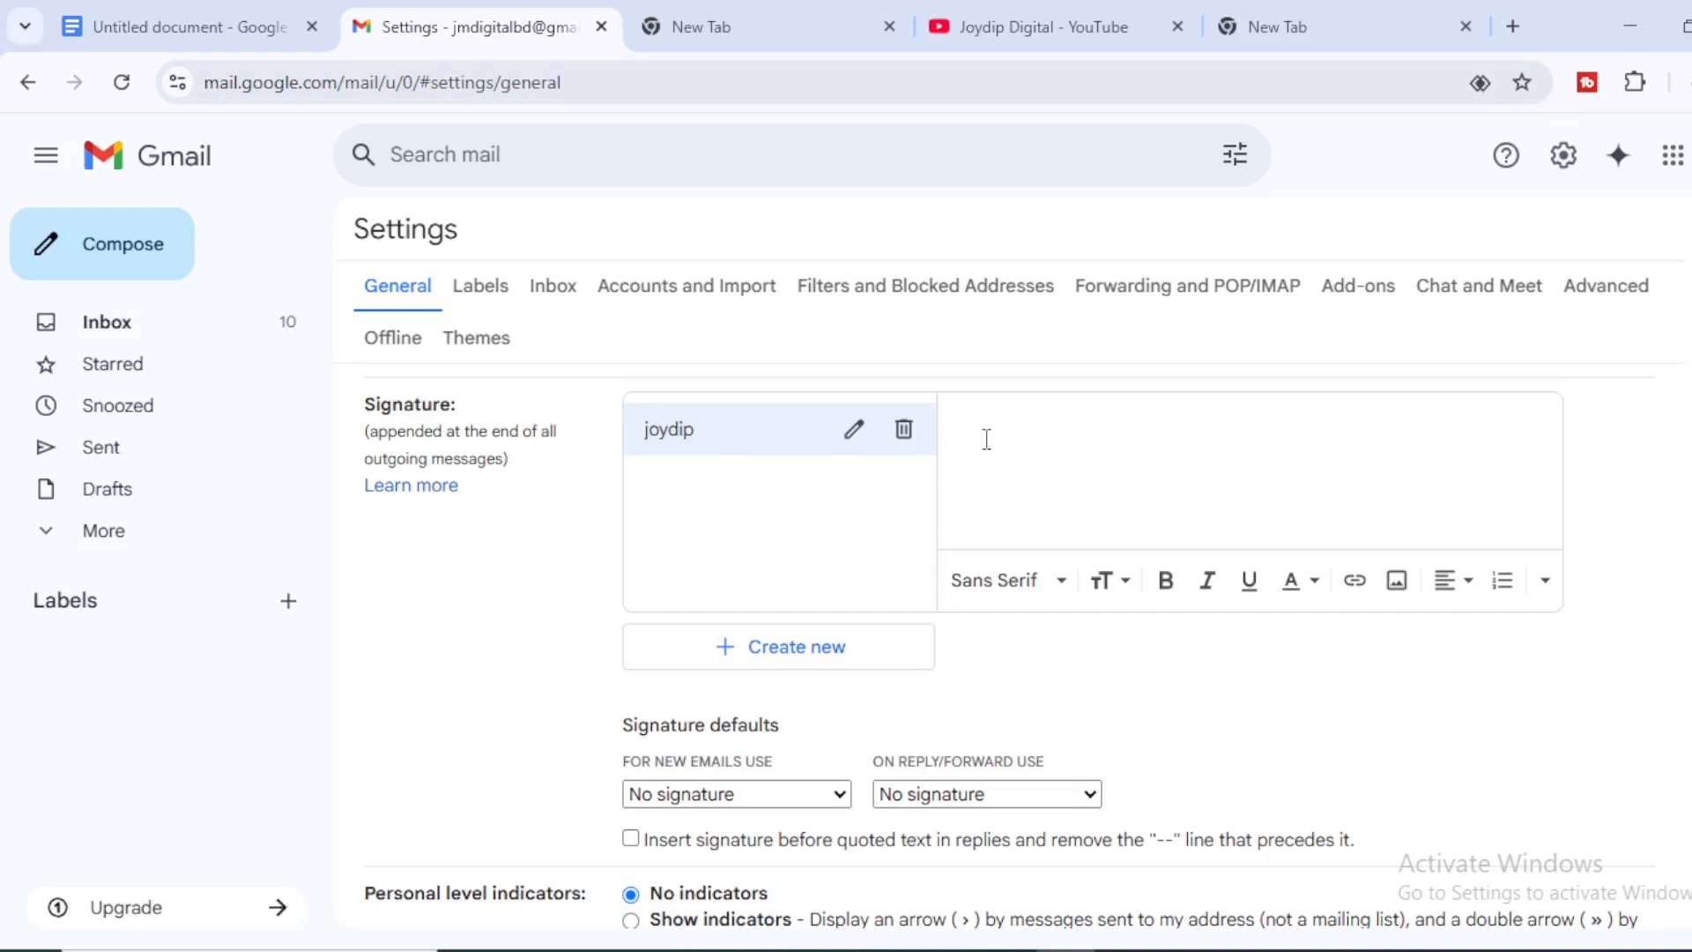
Paste the signature copied from the Google Docs document into the new Gmail signature's text area.
click(178, 13)
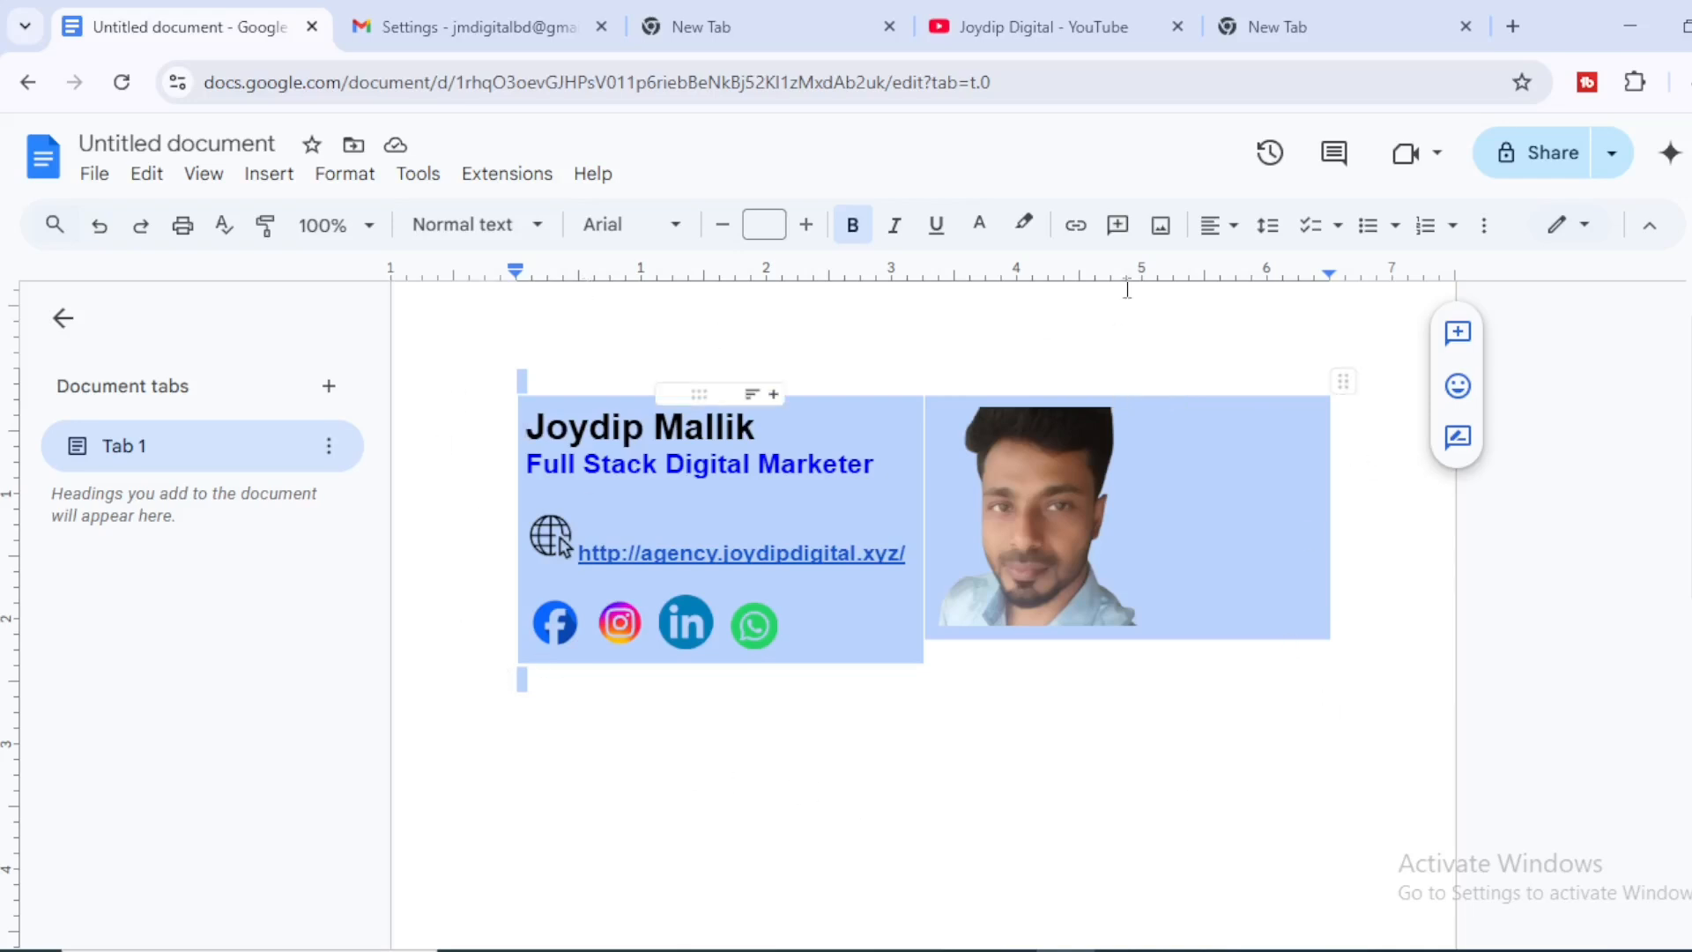
click(426, 36)
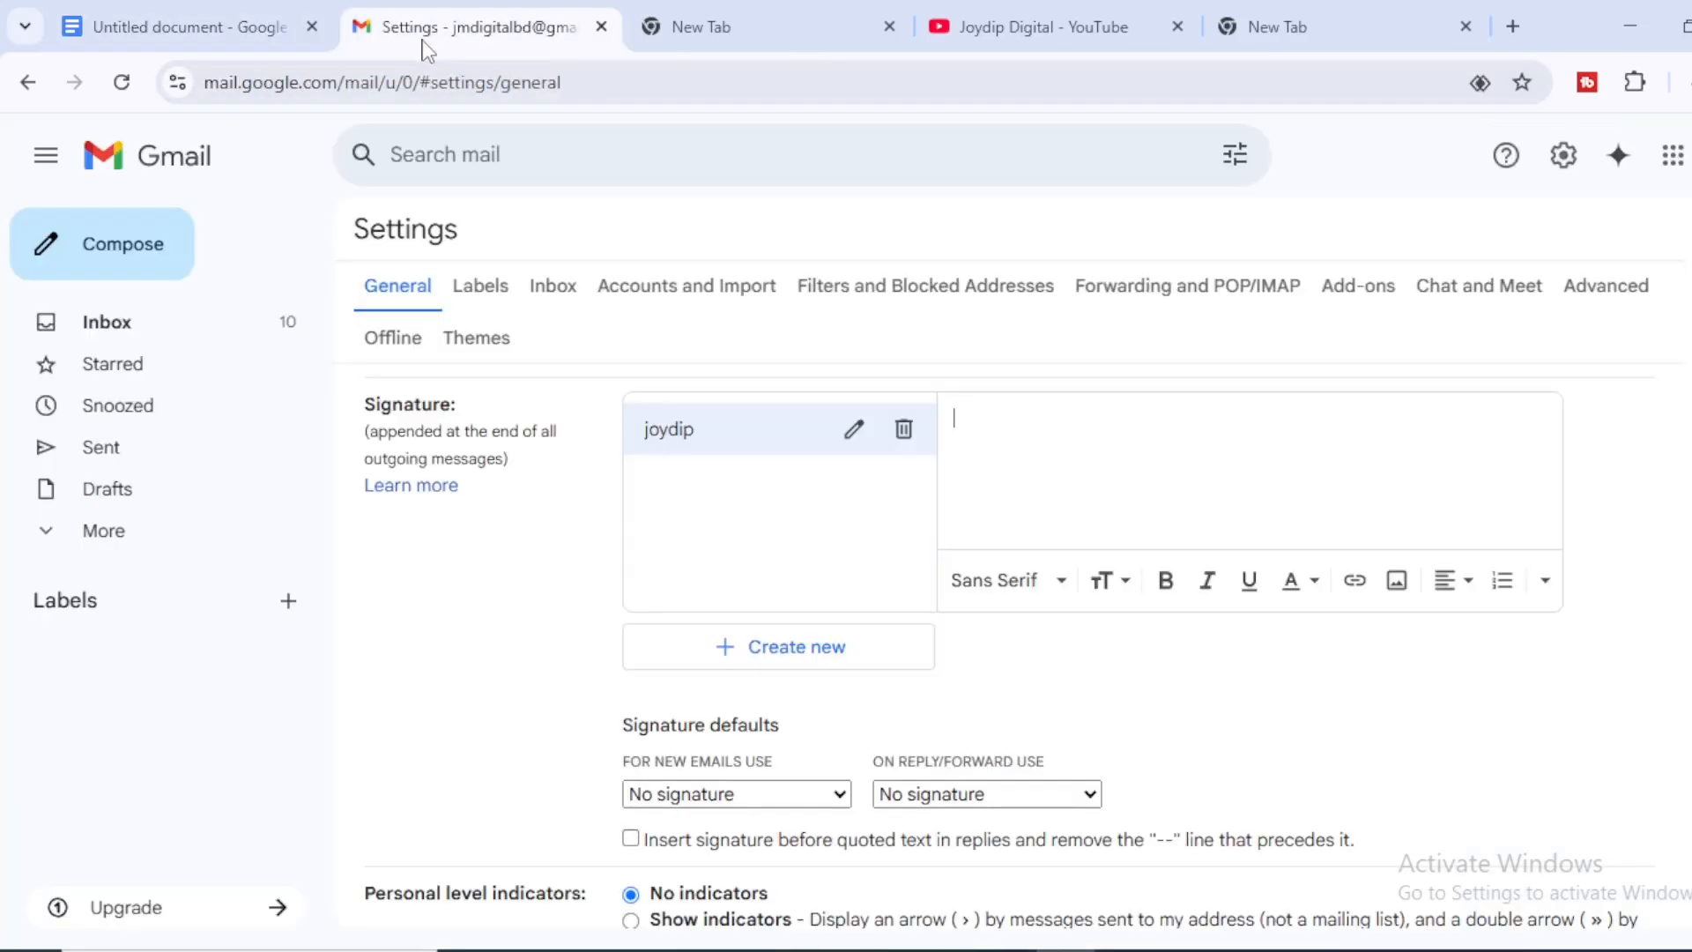
right_click(962, 416)
click(1008, 653)
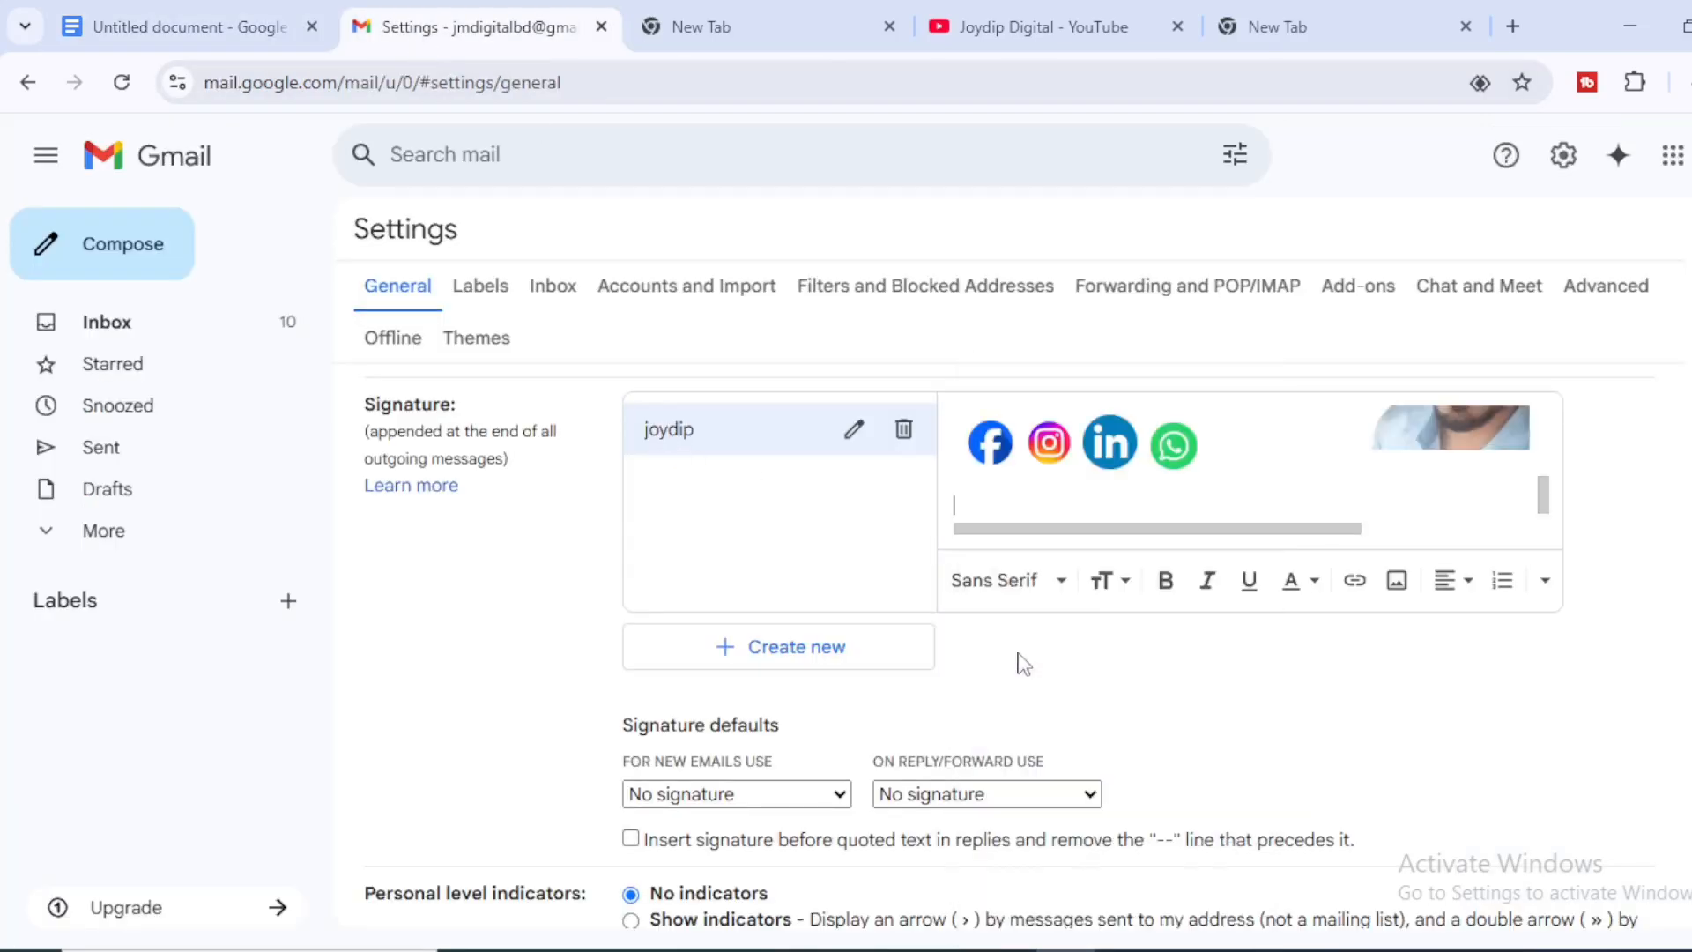
scroll(1543, 494, up, 1)
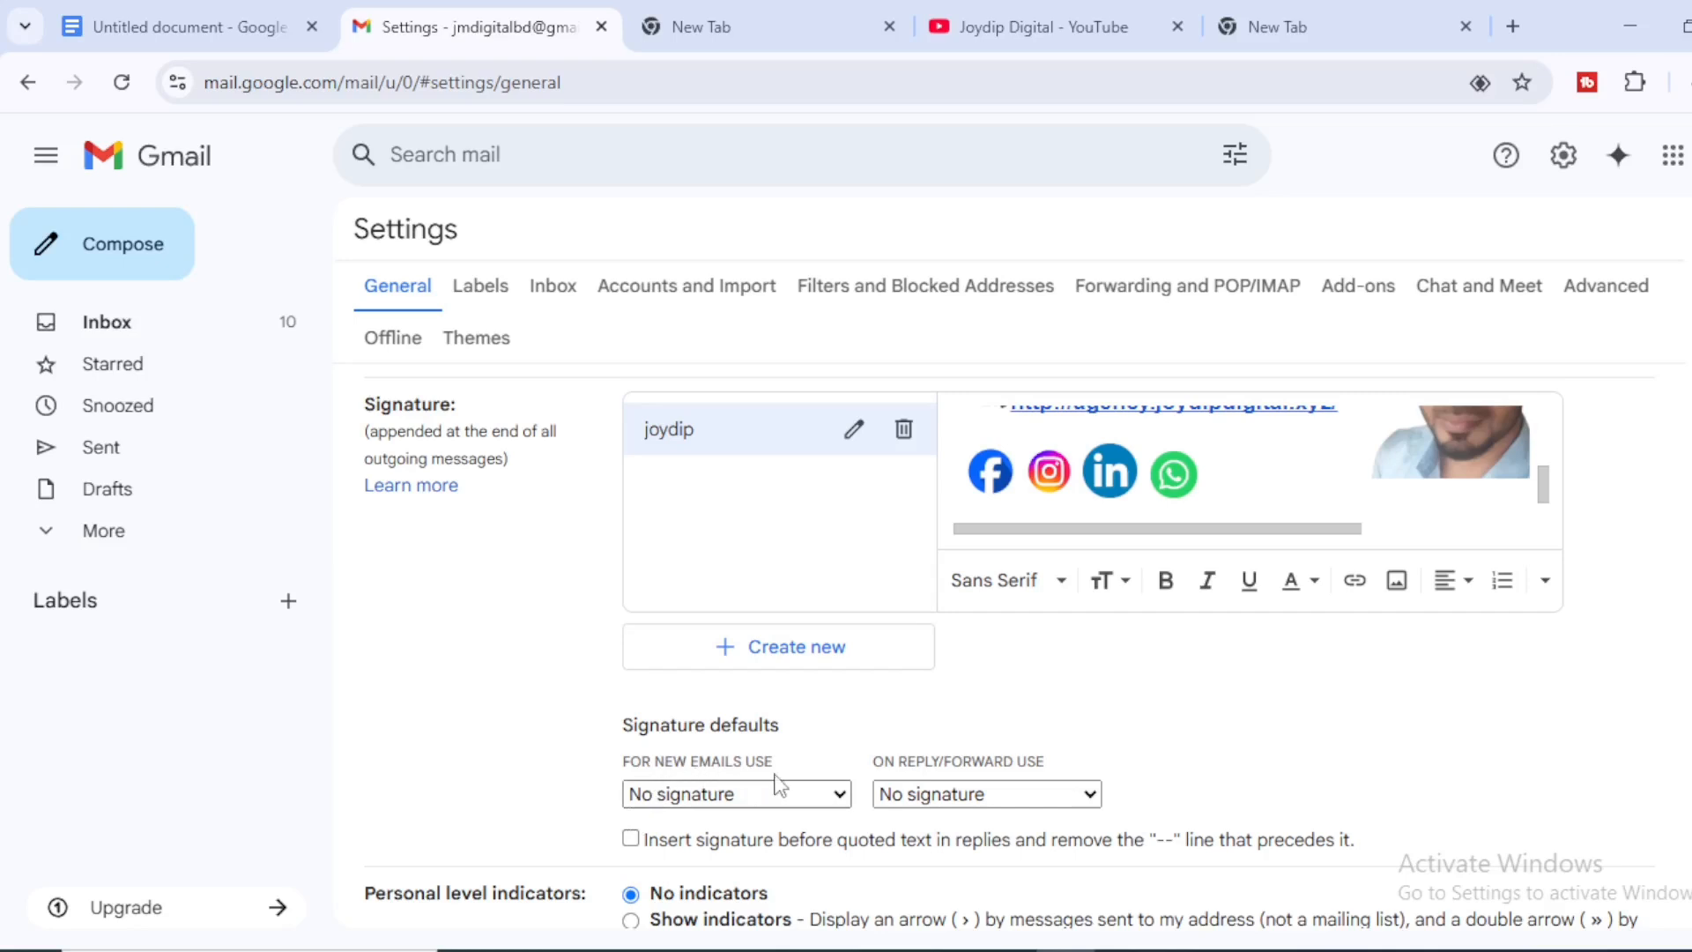
Make the new signature the default for new emails and save the settings changes.
click(841, 798)
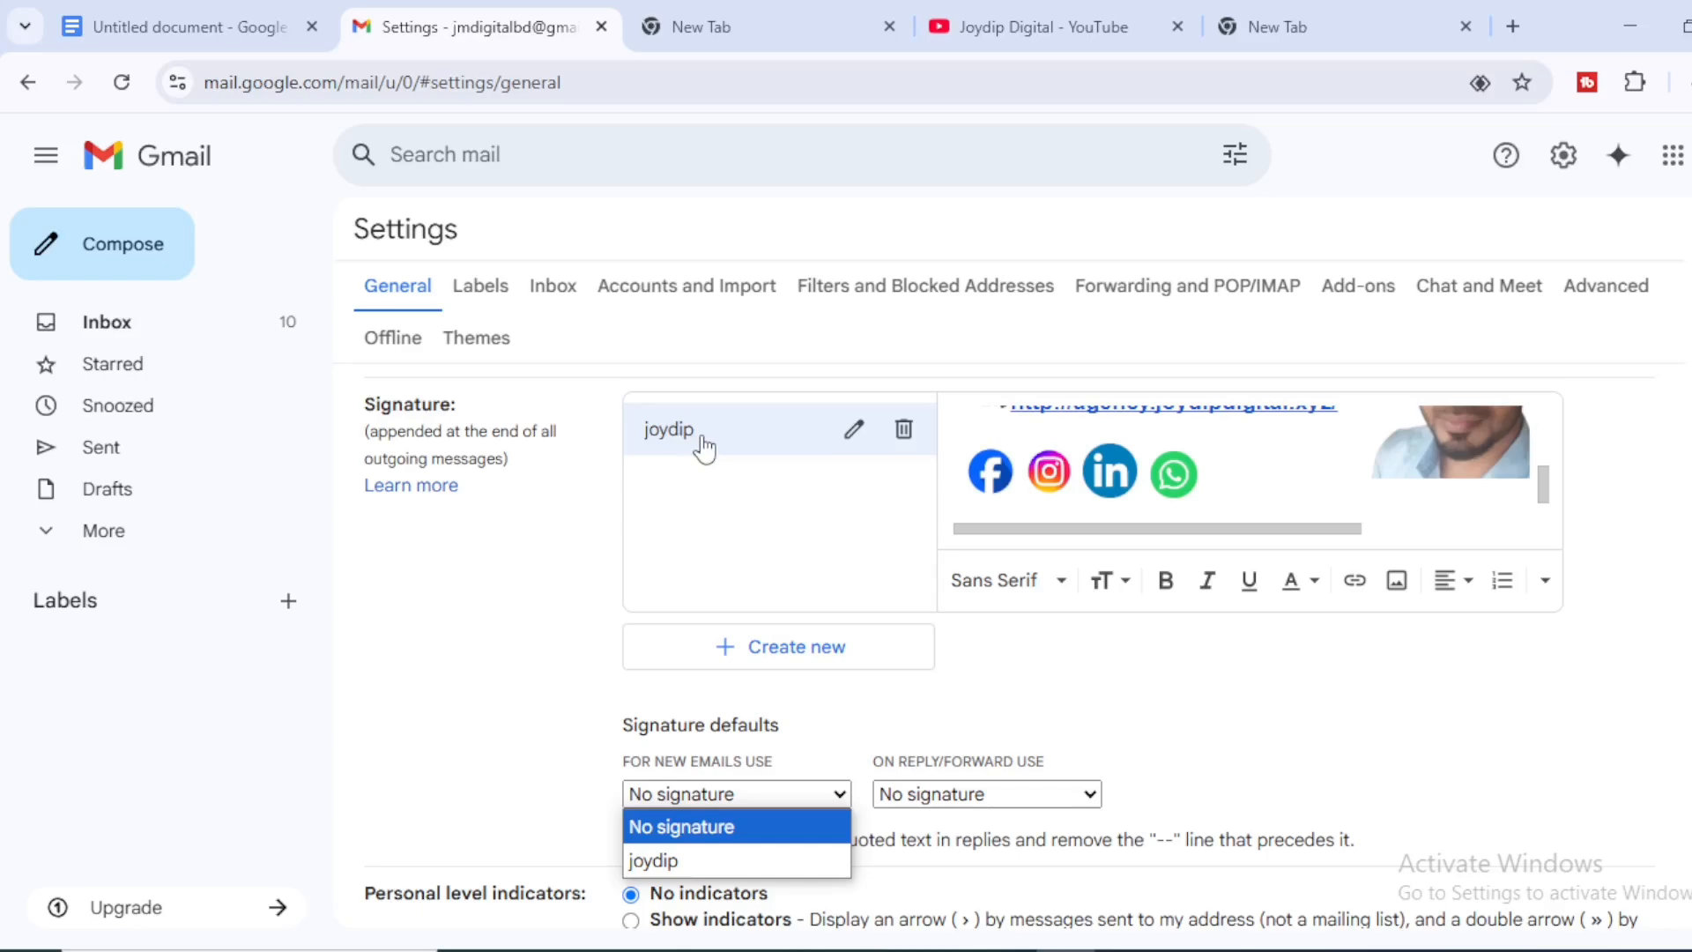
click(696, 860)
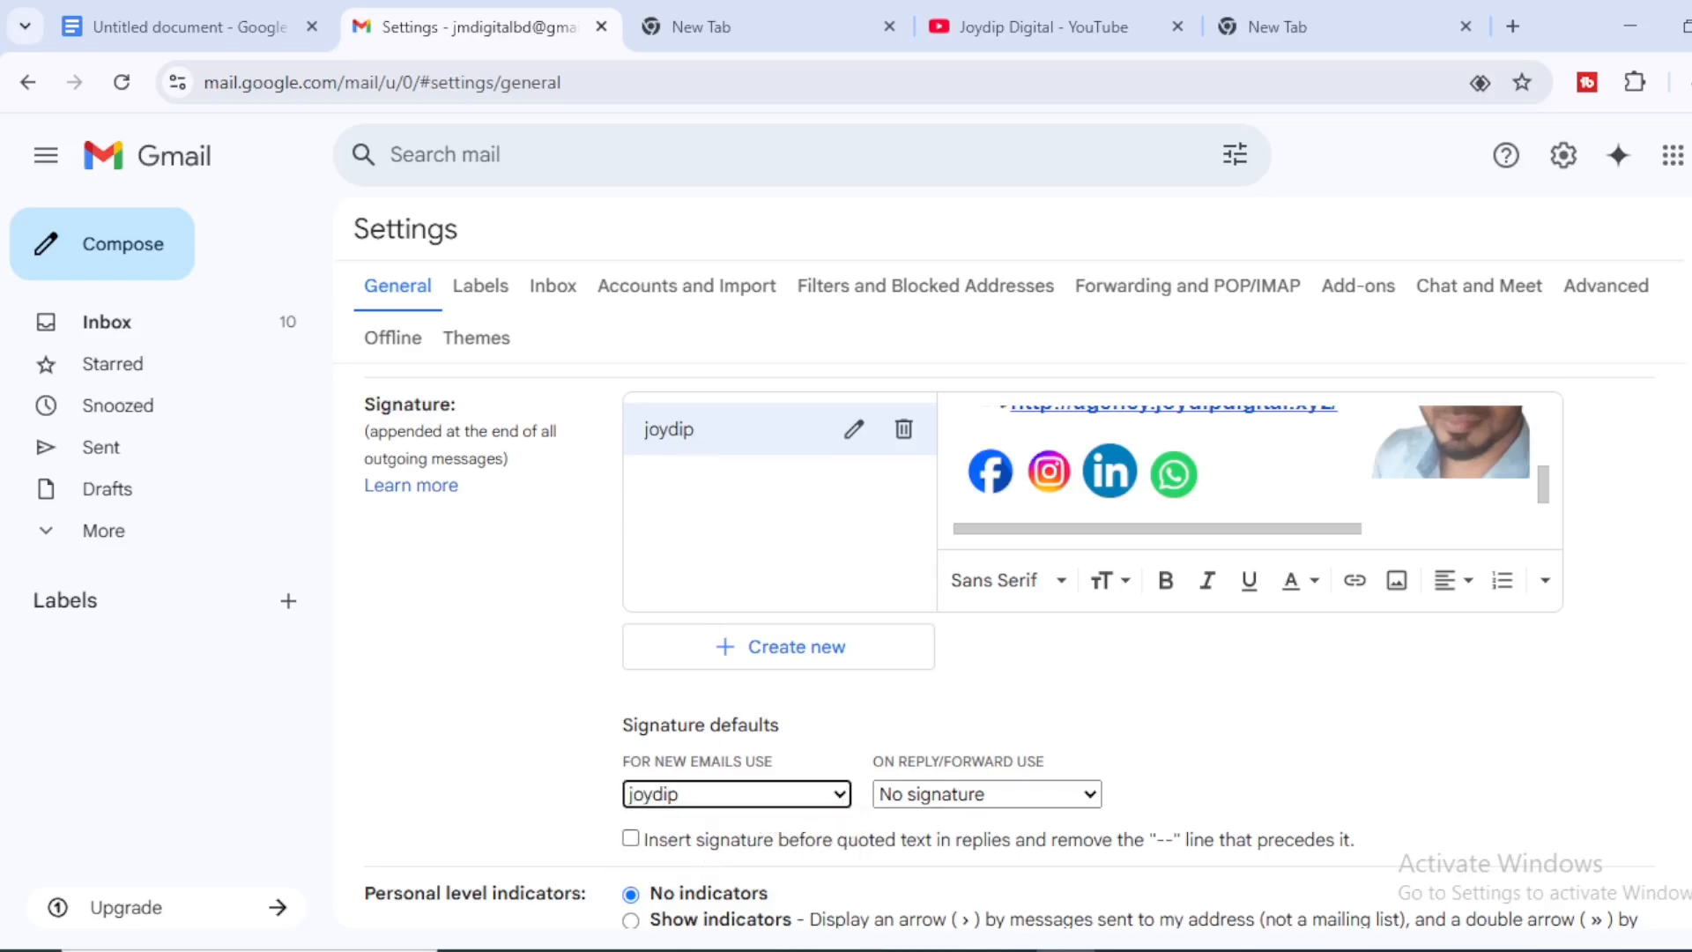
scroll(884, 801, down, 10)
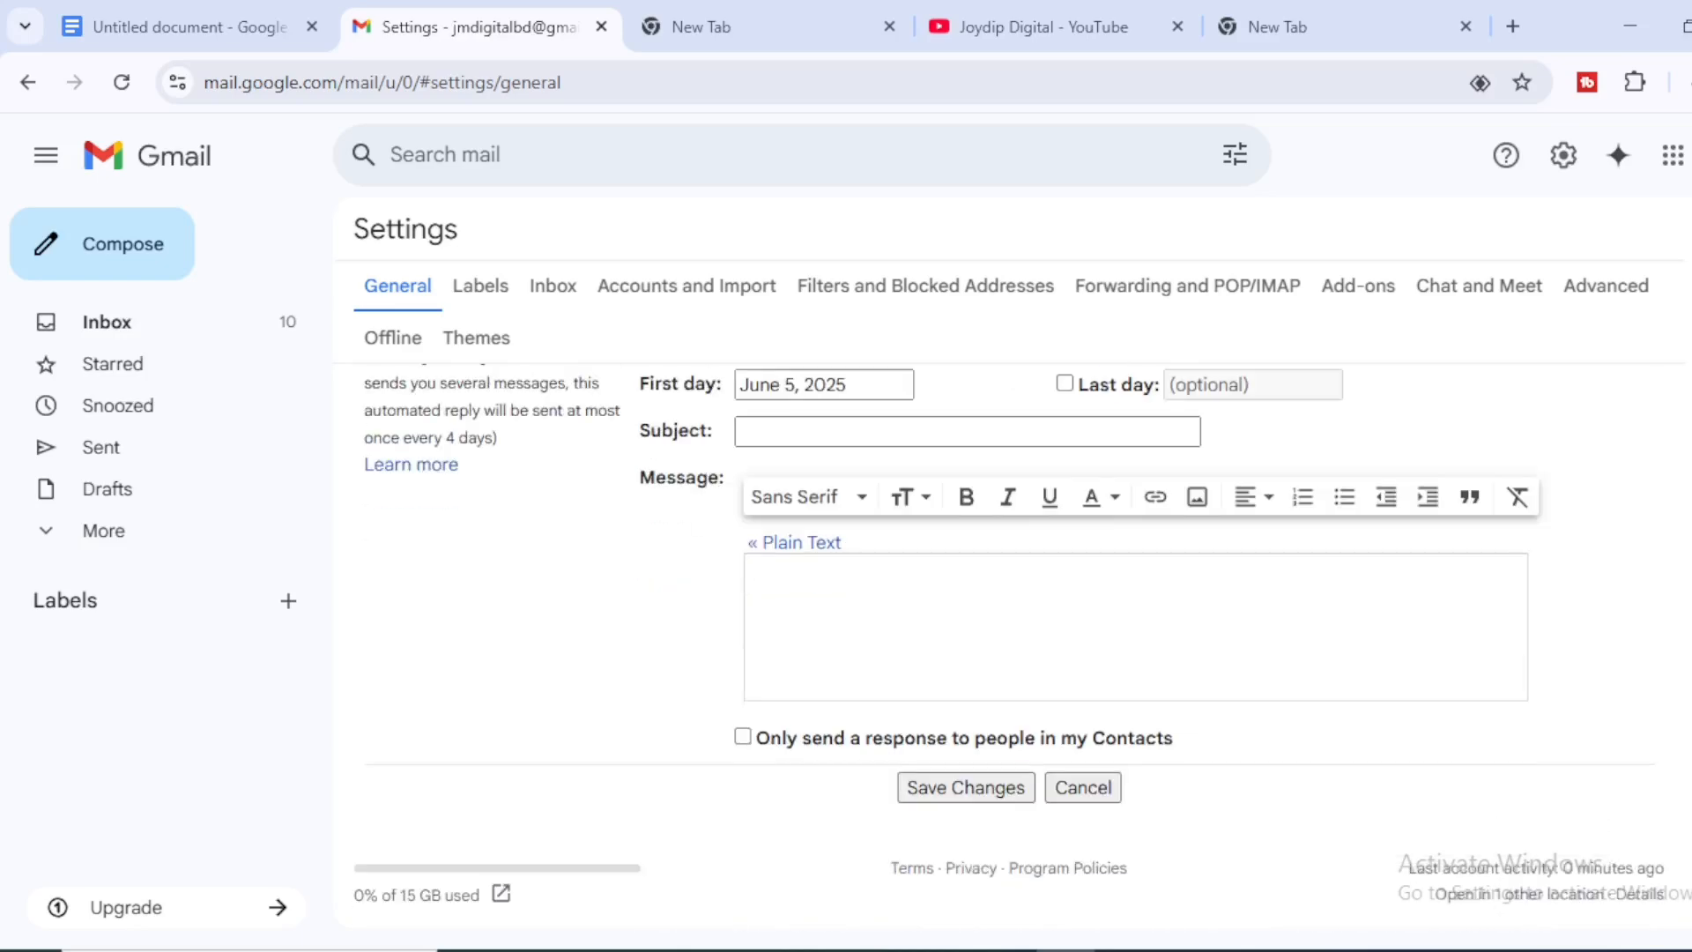
click(951, 796)
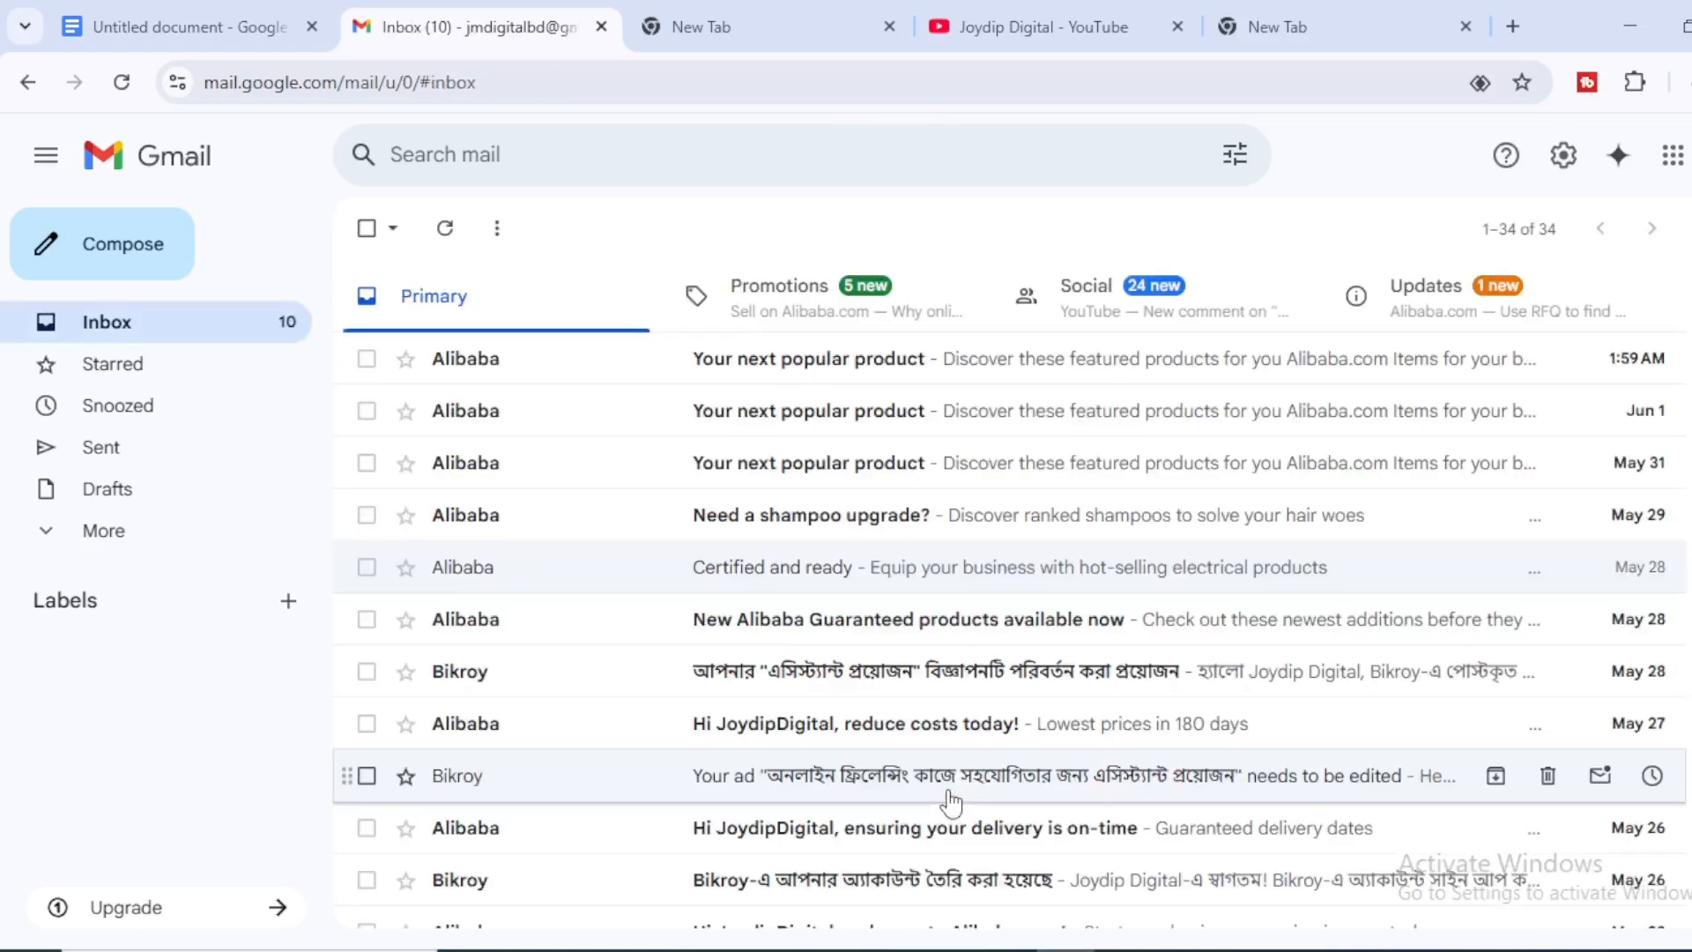
Open a new email message and check how the signature is displayed in it.
click(68, 262)
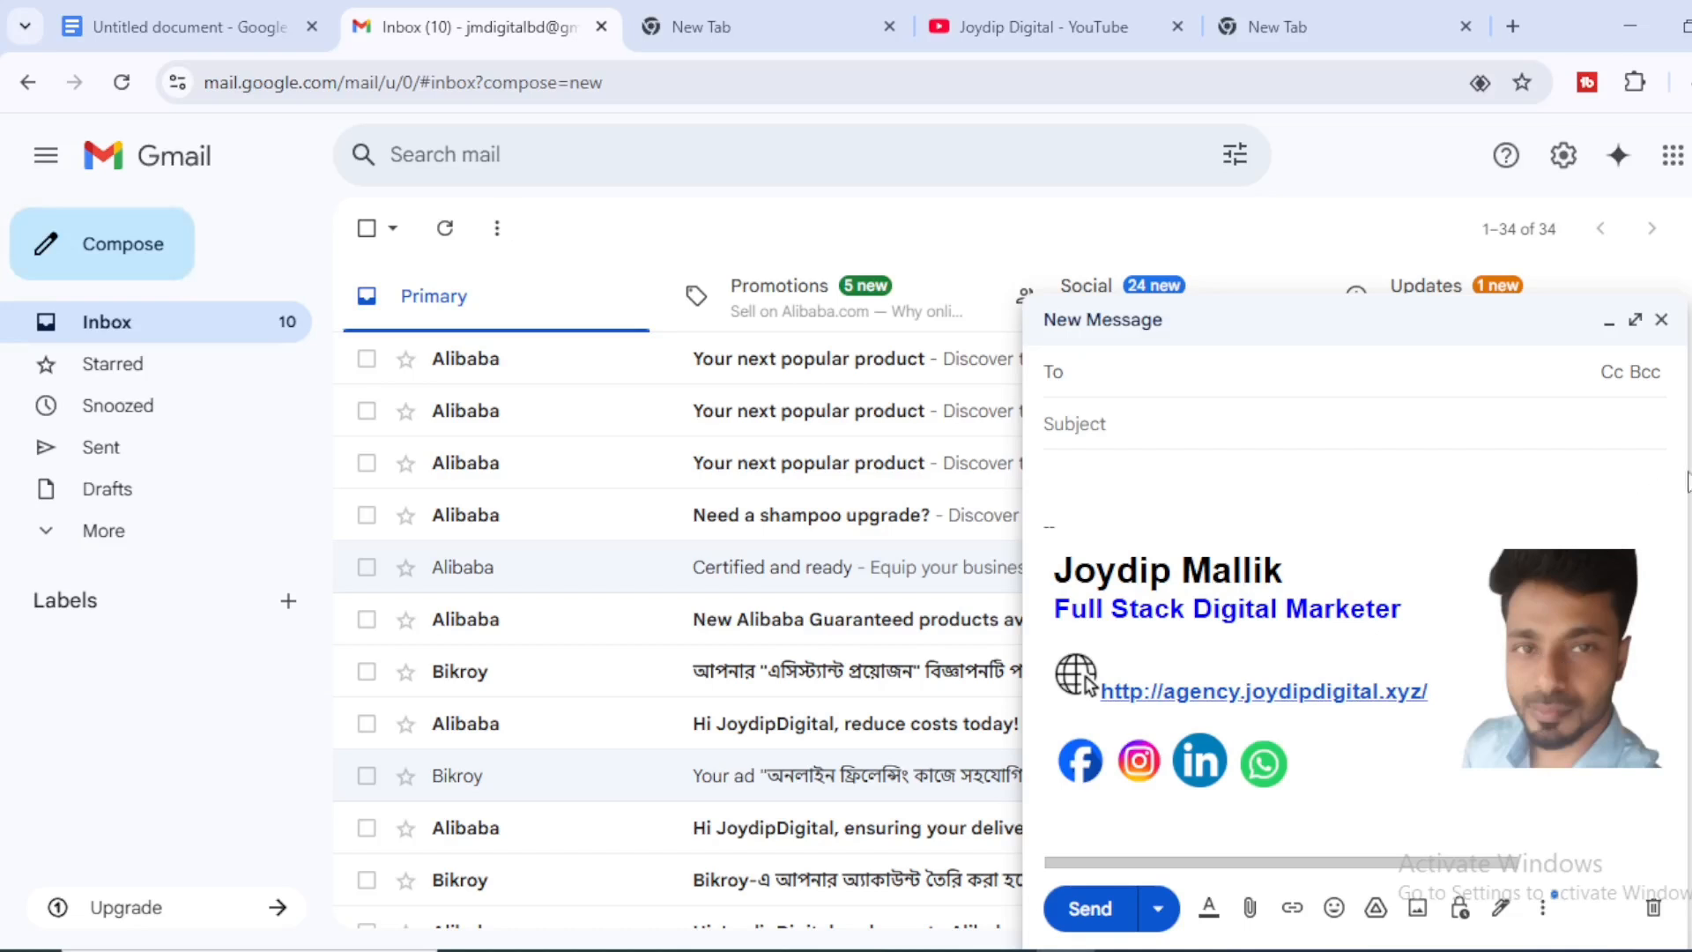
scroll(679, 599, down, 2)
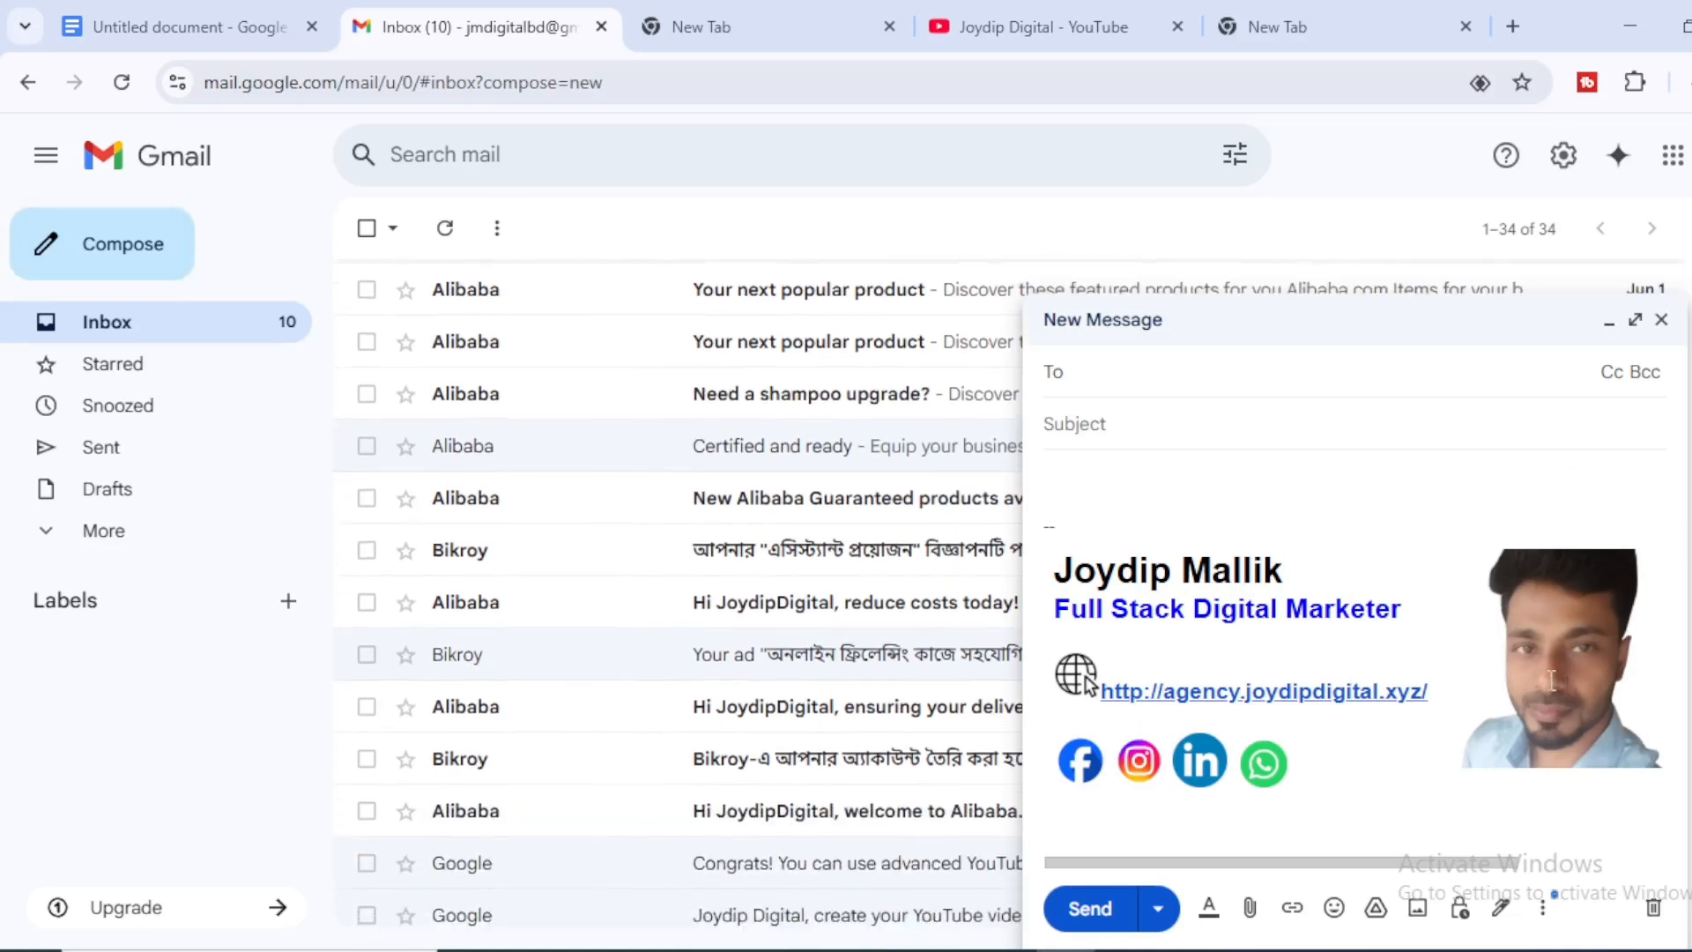